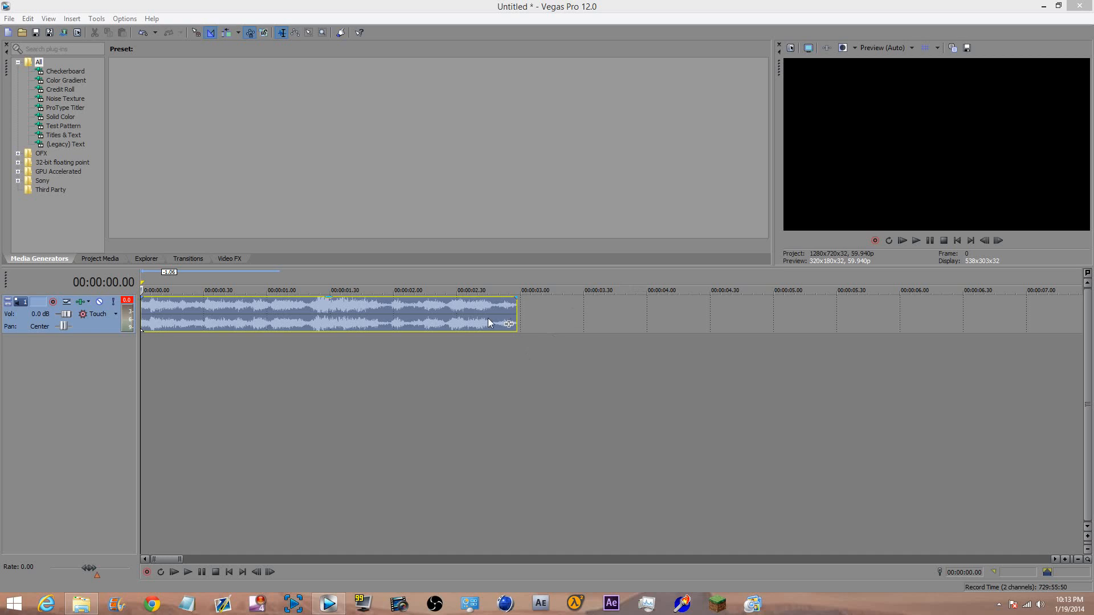
Shift the audio clip to start at about 00:00:01.18 and play it from just before its start
drag(254, 319, 339, 313)
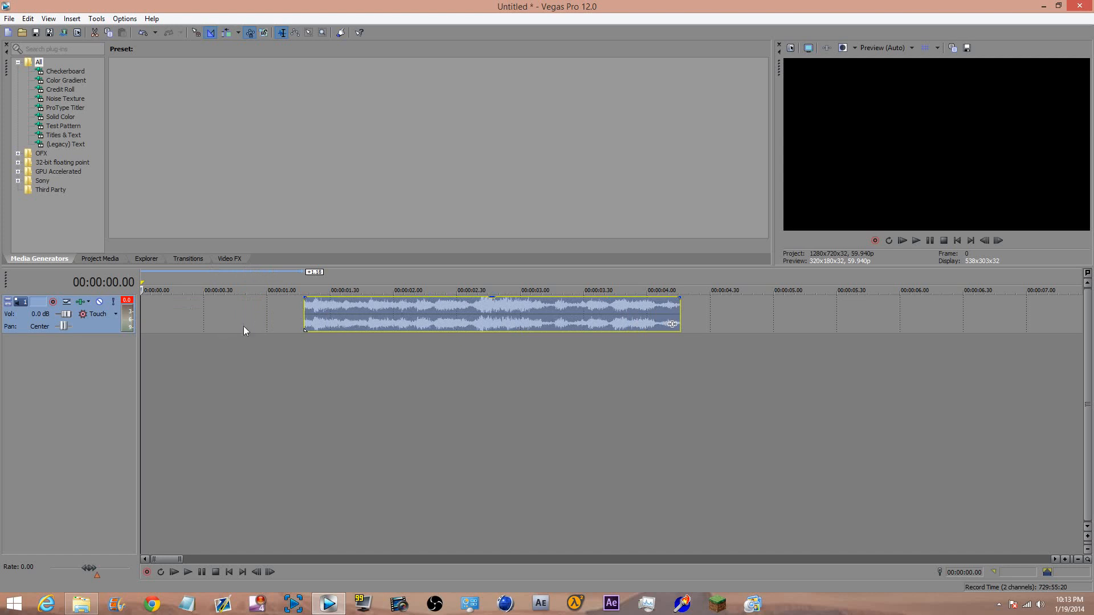
click(265, 308)
key(space)
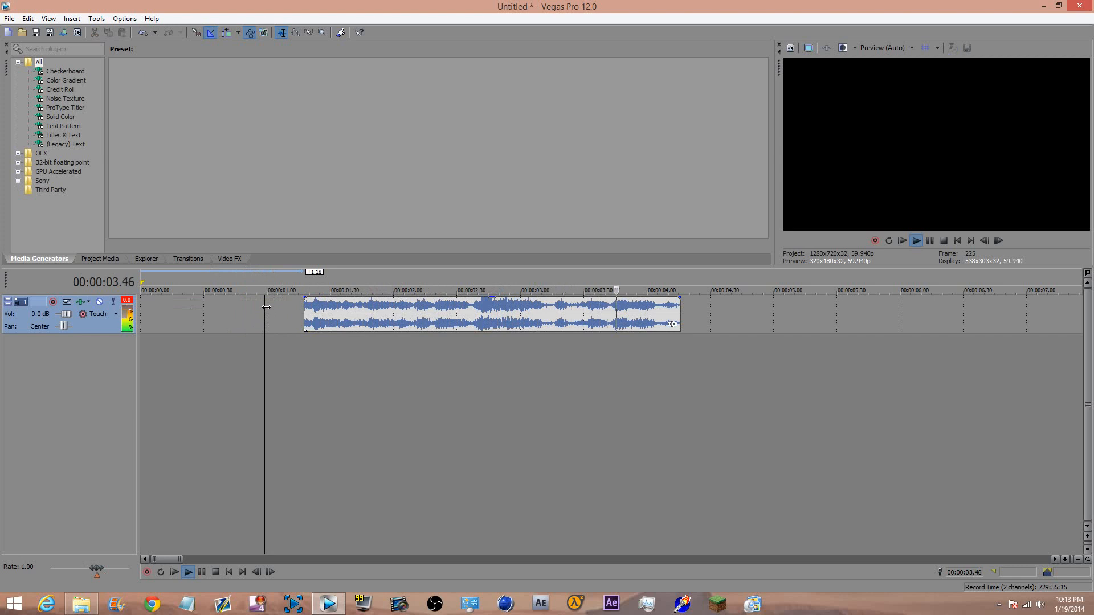
key(space)
key(space)
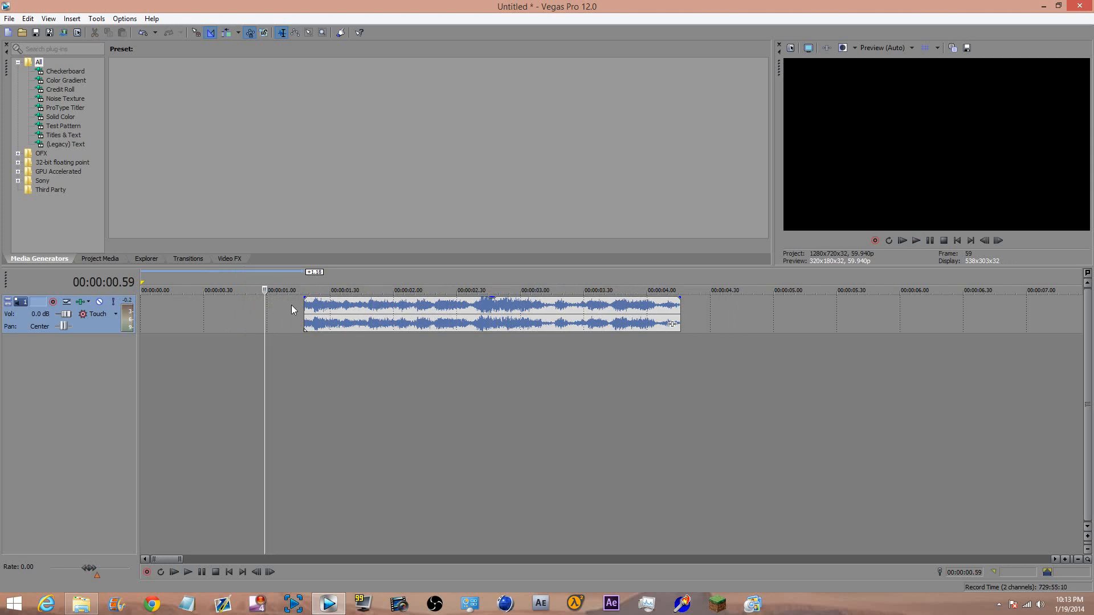
Move the audio clip so that it starts at about 00:00:00.17
drag(321, 313, 212, 316)
click(156, 312)
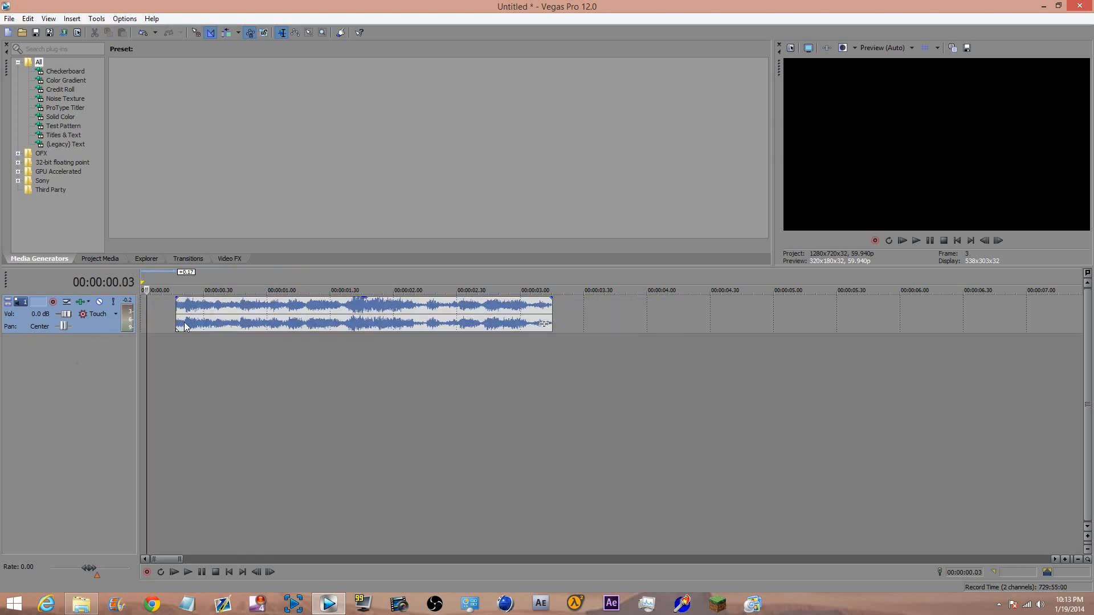
click(173, 316)
Set the preview playback rate to 0.4 and play the slowed clip from 00:00:00.05
double_click(29, 568)
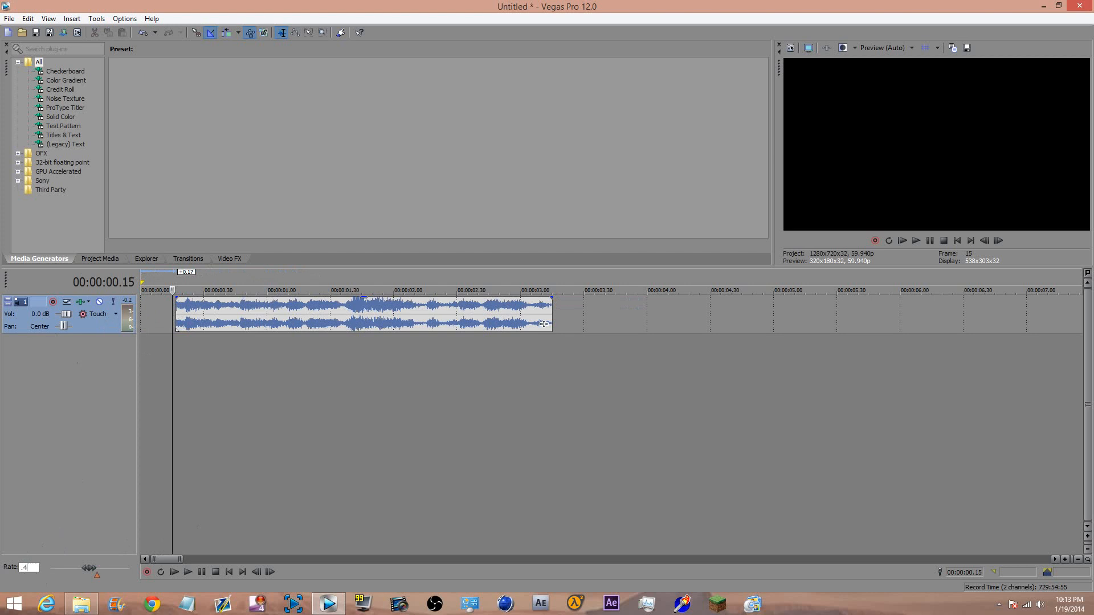
key(Return)
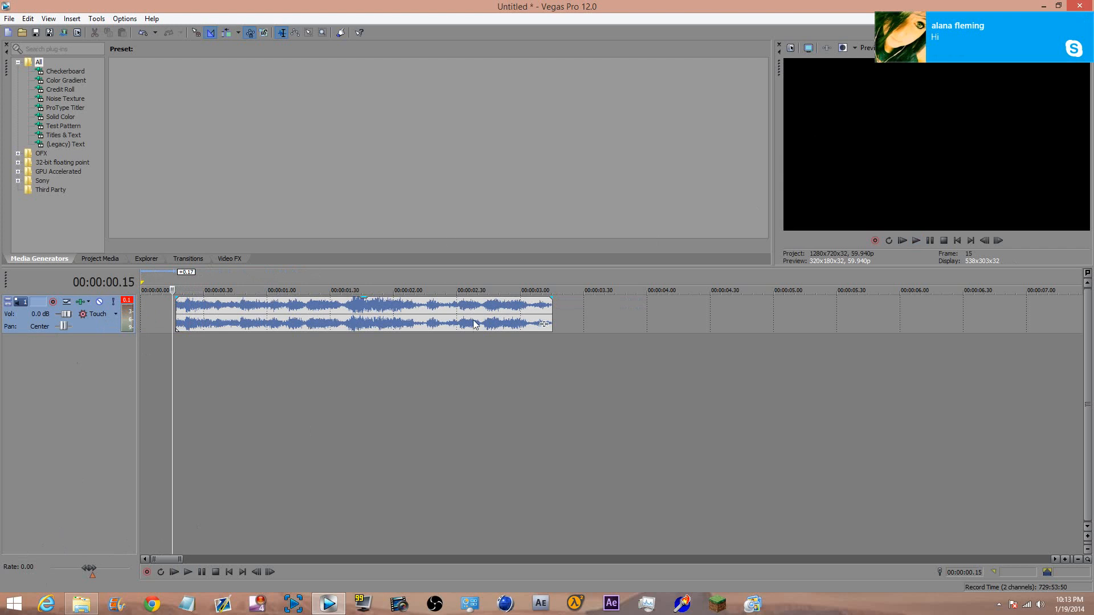
click(150, 387)
key(space)
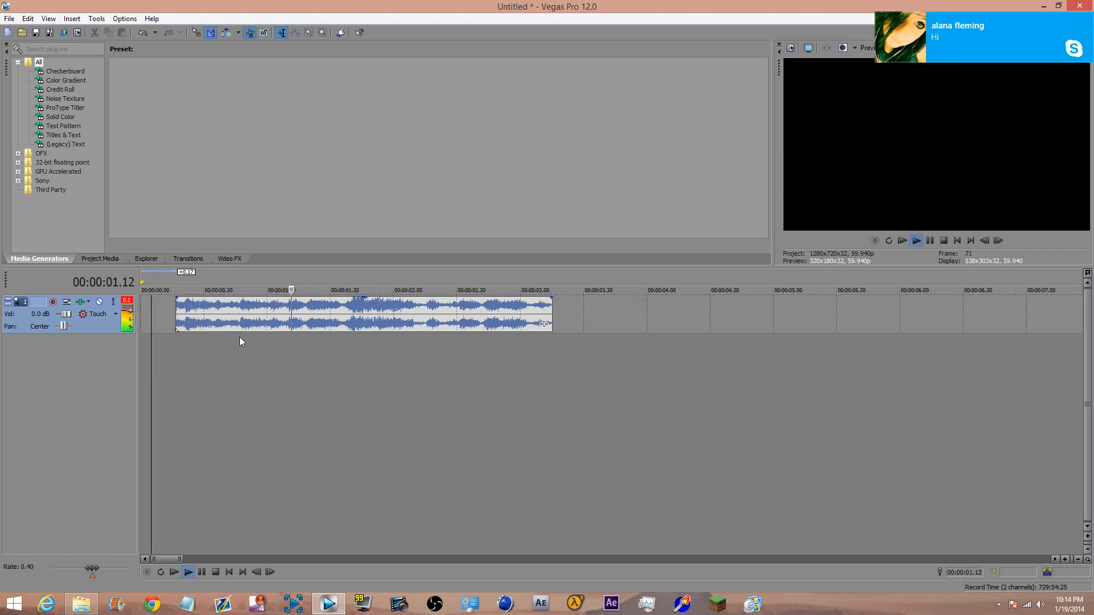
key(space)
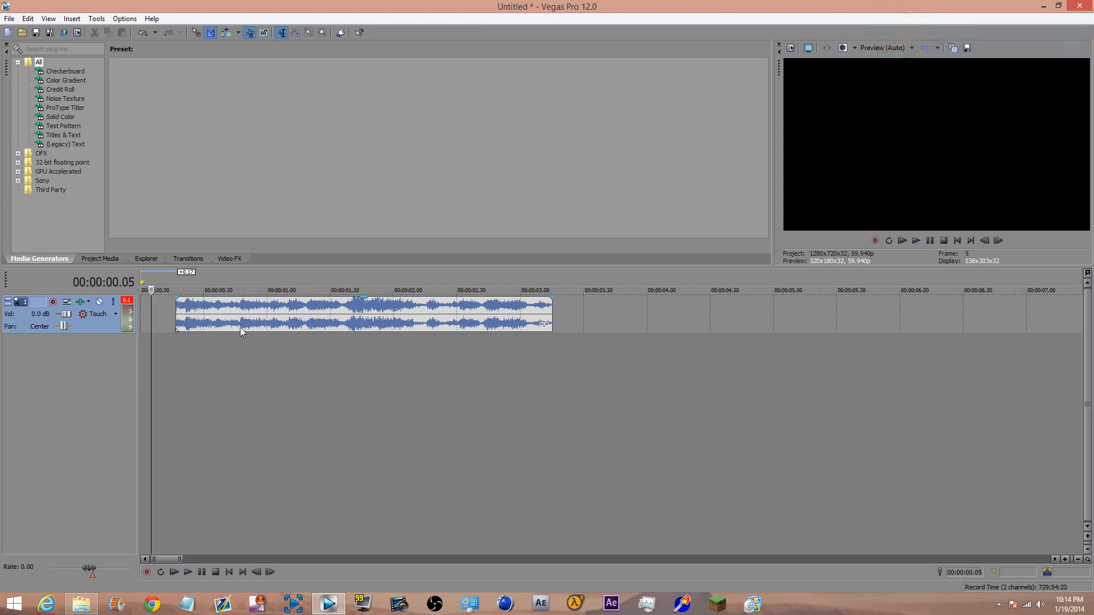
Listen to the opening of the clip at reduced speed to locate the first beat
click(180, 315)
scroll(340, 321, up, 5)
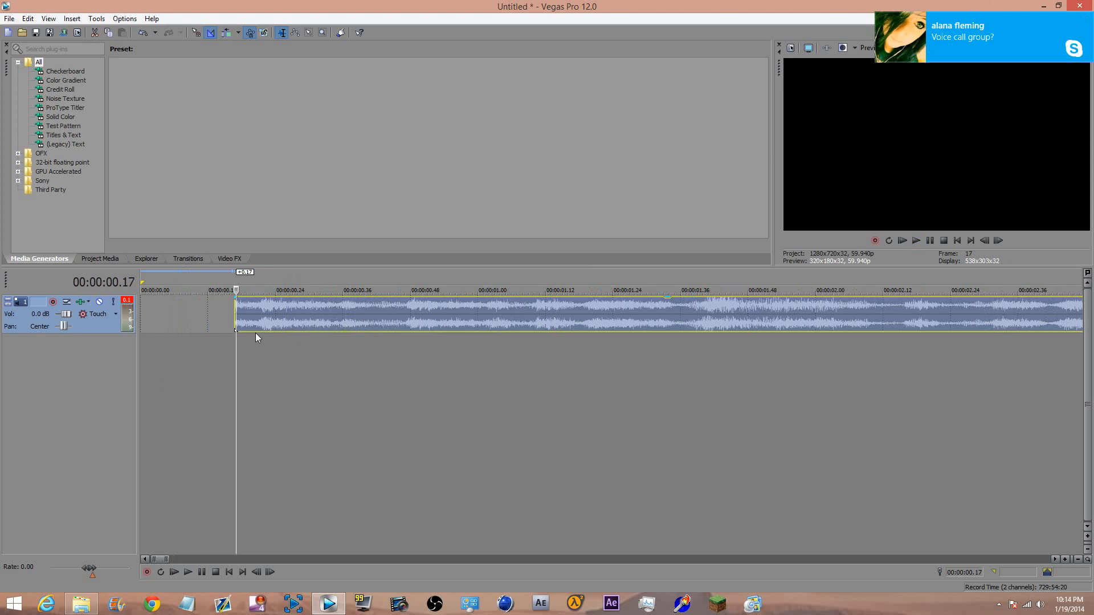
key(space)
key(space)
key(space)
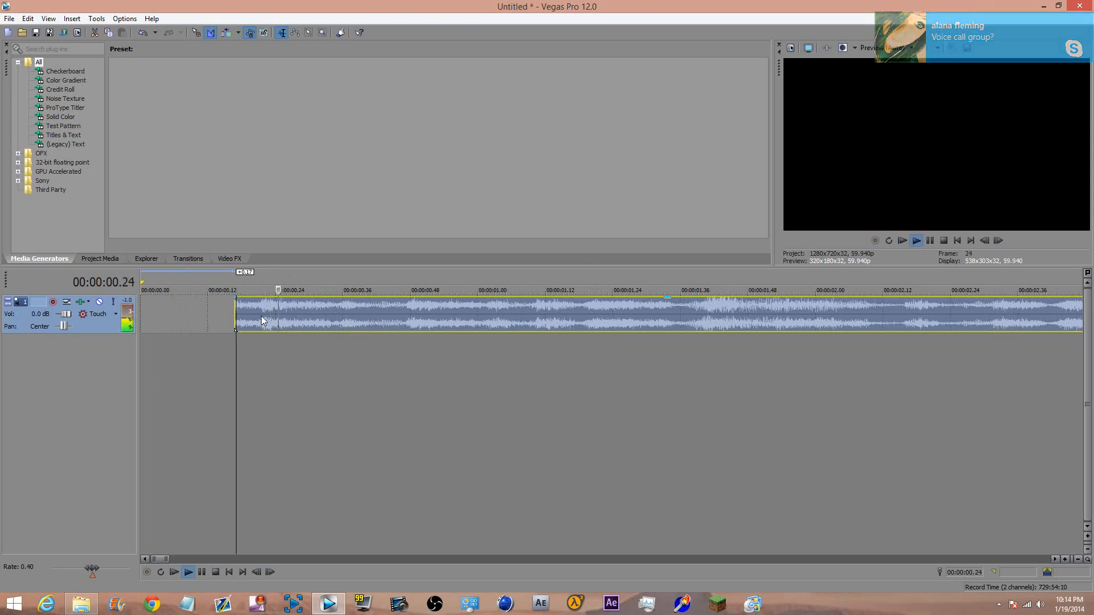
key(space)
click(266, 306)
key(space)
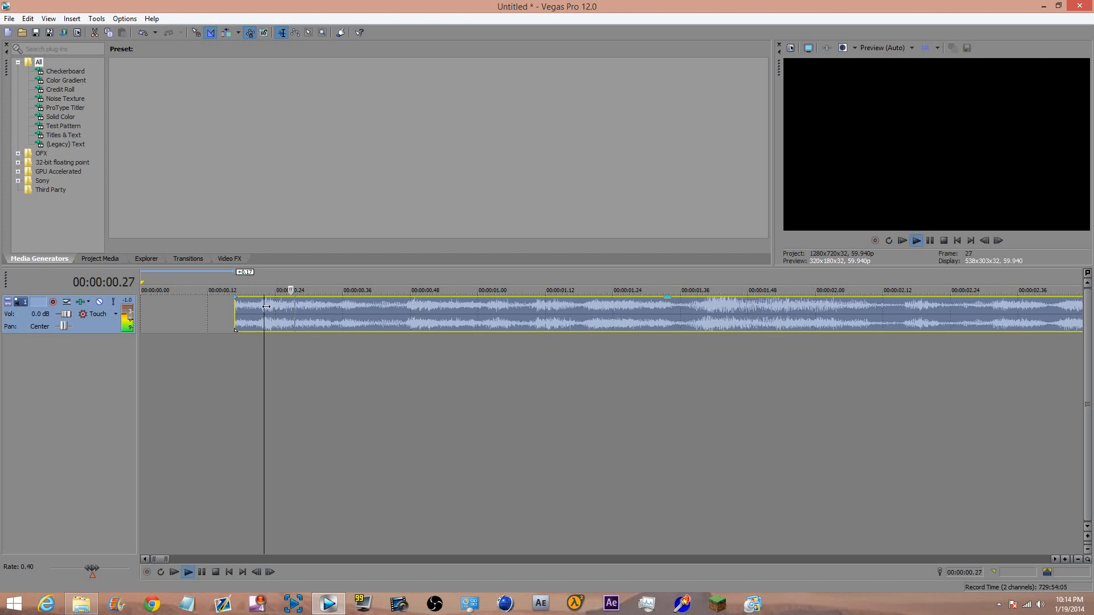
key(space)
key(space)
key(space)
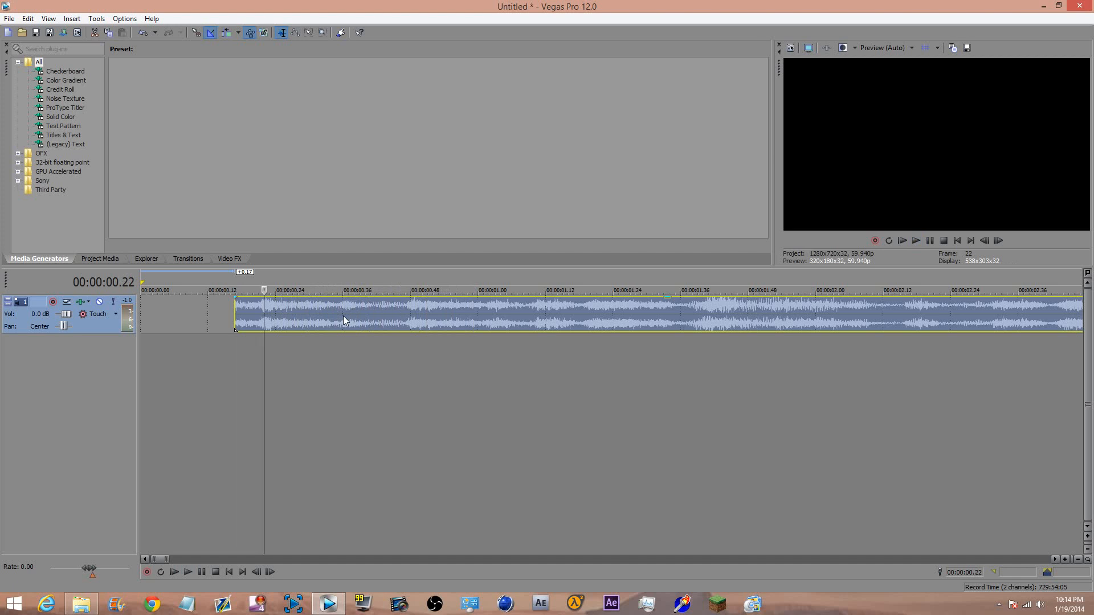
Add a marker on the clip's first beat at 00:00:00.22
scroll(250, 343, up, 1)
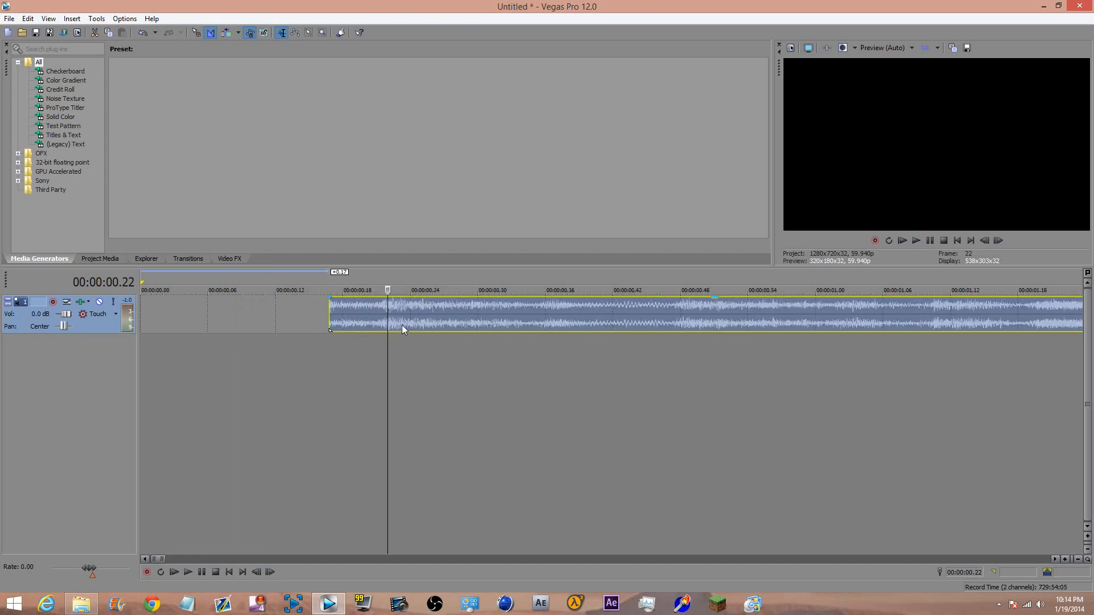
scroll(402, 325, up, 1)
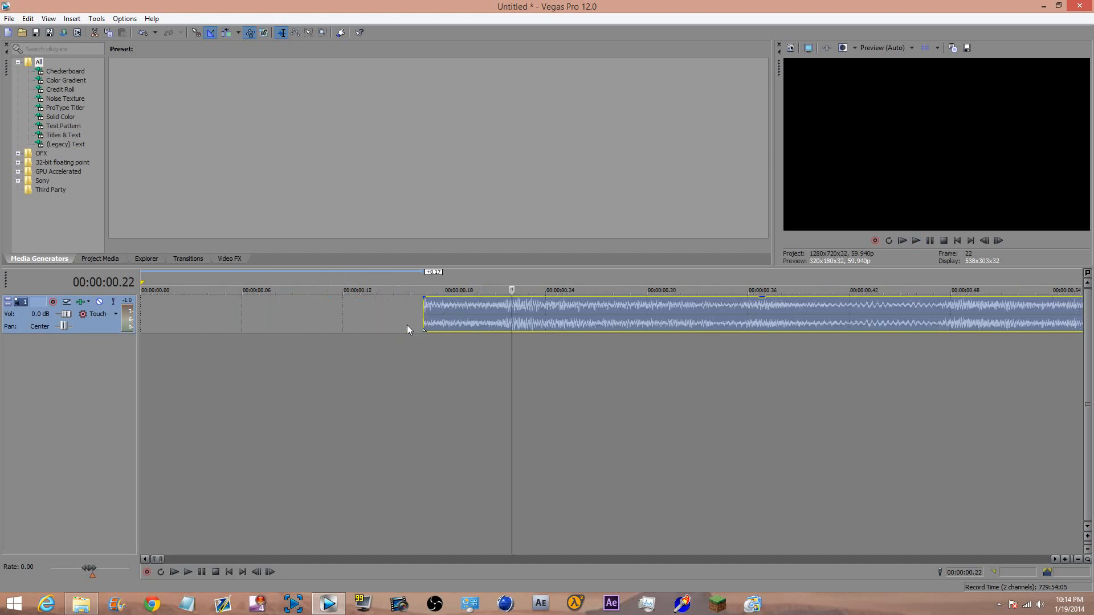
double_click(507, 308)
click(508, 313)
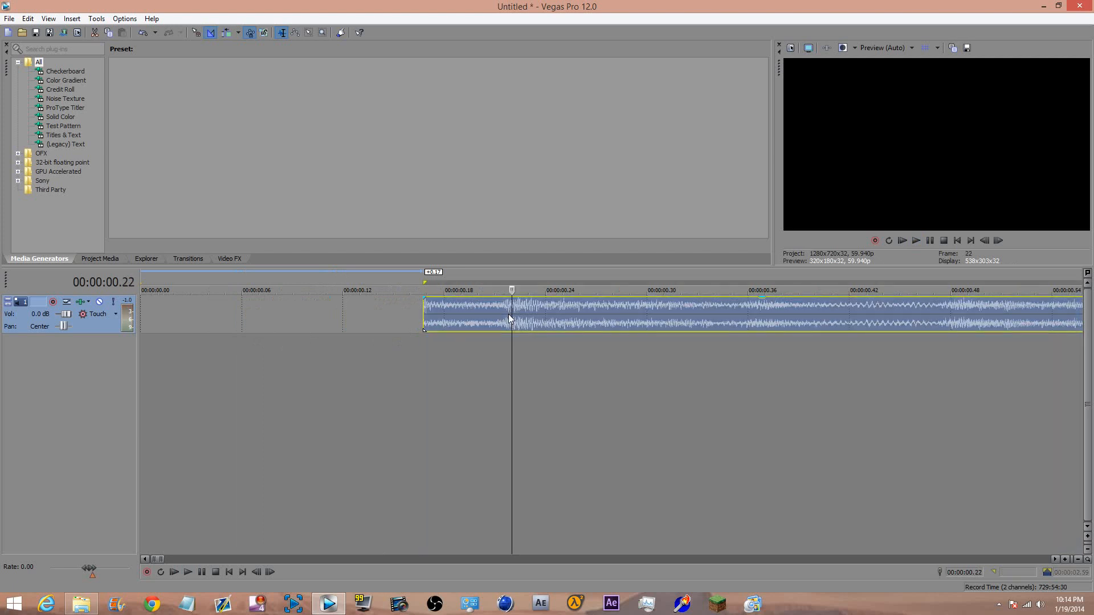
key(m)
Add markers on the next two waveform peaks, at about 00:00:00.37 and 00:00:00.48
click(581, 371)
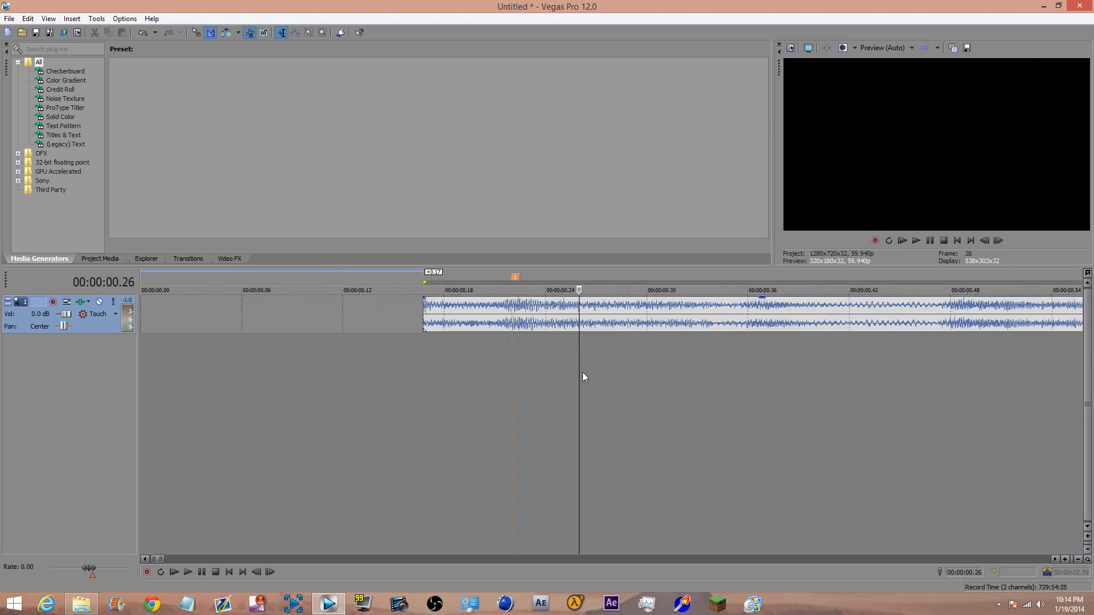
scroll(488, 353, down, 2)
click(451, 328)
key(m)
click(554, 347)
click(546, 346)
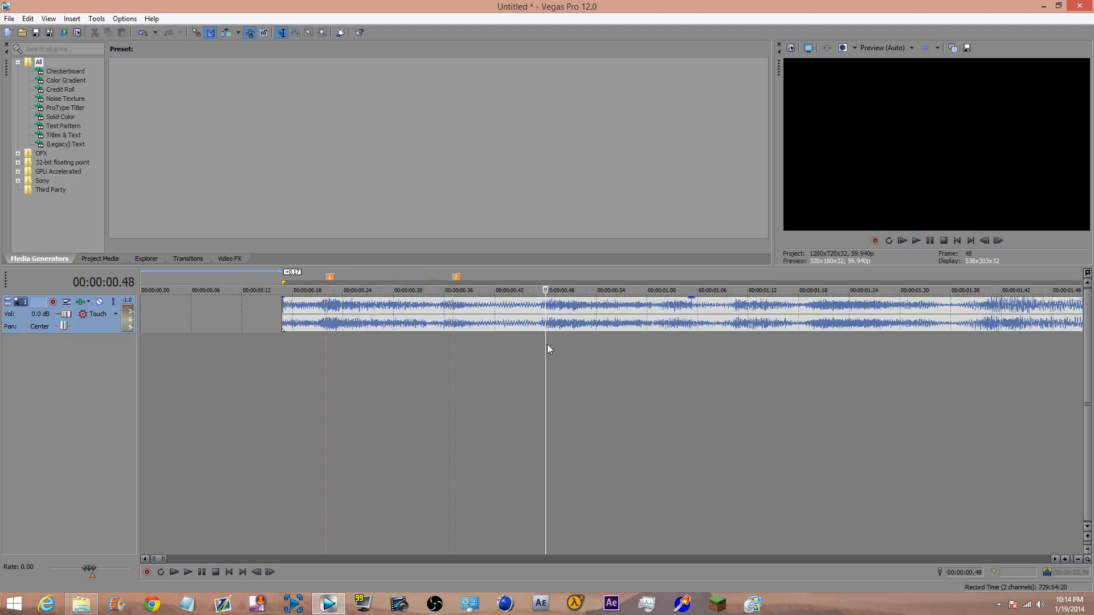
key(m)
Play the slowed audio from 00:00:00.46 to listen for the beat after the third marker
click(528, 350)
key(space)
key(space)
key(space)
key(space)
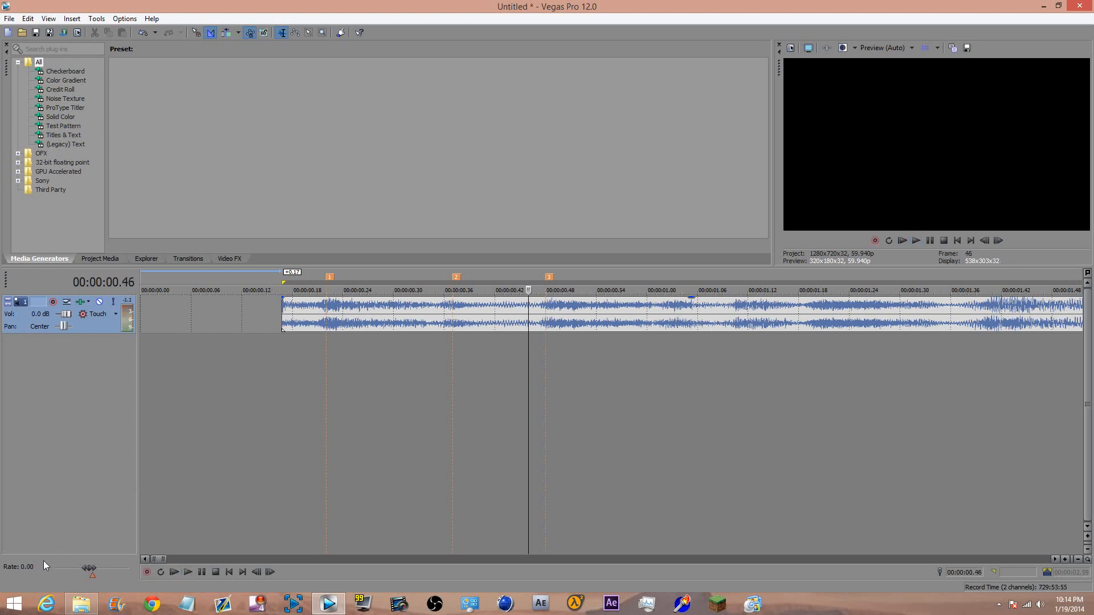
Replay the passage after 00:00:00.46 at a playback rate of 1, and restore the rate to 0.4
double_click(30, 567)
text(1)
key(Return)
key(space)
key(space)
key(space)
key(space)
key(space)
double_click(33, 570)
key(Return)
Play the slowed audio and add a fourth marker at about 00:00:01.11
key(space)
click(739, 313)
key(m)
Listen past the fourth marker and add a fifth marker at about 00:00:01.21
click(778, 401)
key(space)
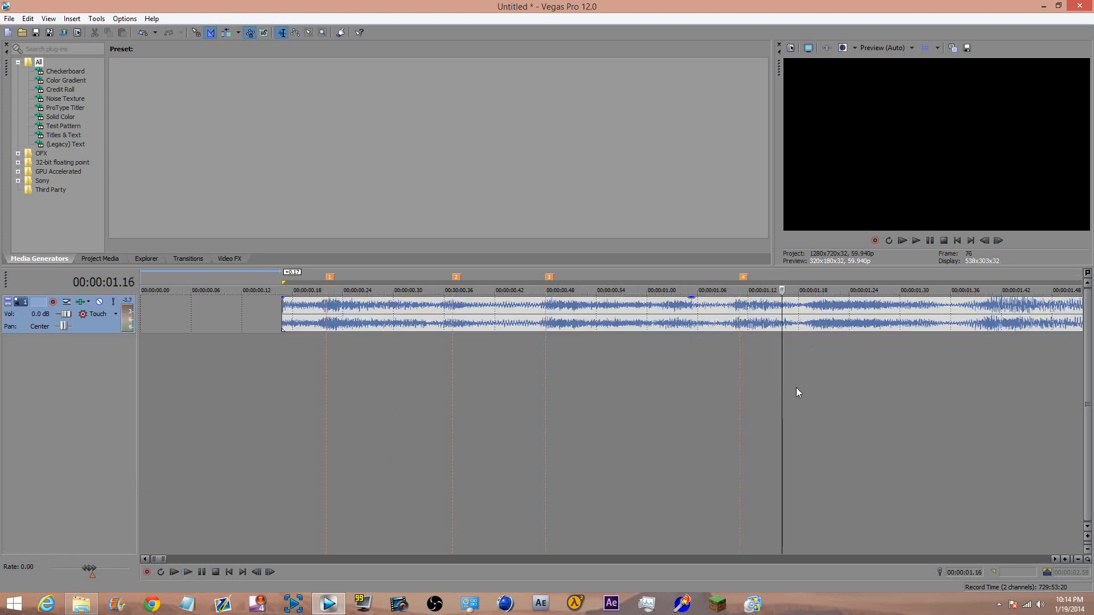
key(space)
click(826, 306)
key(space)
key(space)
key(m)
Listen onward from 00:00:01.19 and add a sixth marker on the loud peak at about 00:00:01.41
scroll(804, 391, right, 3)
click(804, 392)
click(587, 377)
key(space)
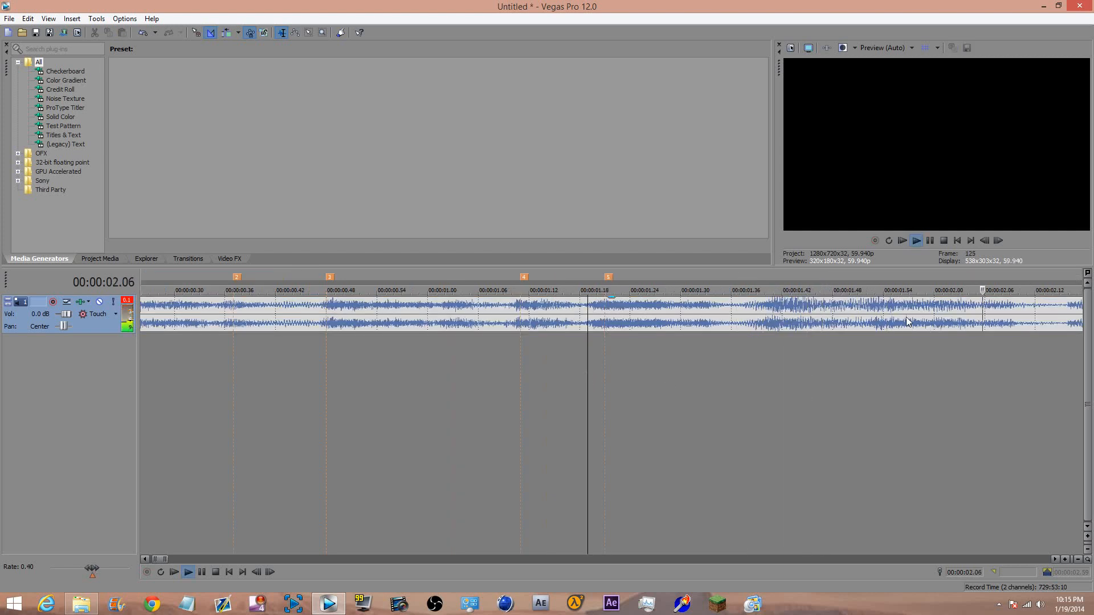
scroll(581, 342, down, 2)
key(space)
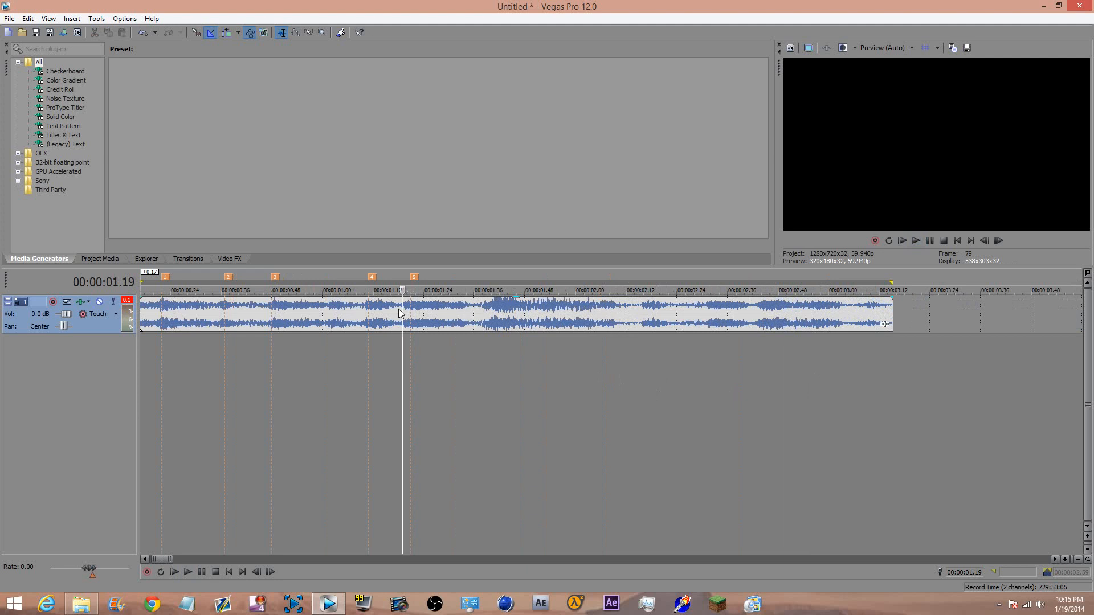
scroll(490, 330, up, 1)
scroll(570, 348, down, 1)
scroll(593, 342, up, 1)
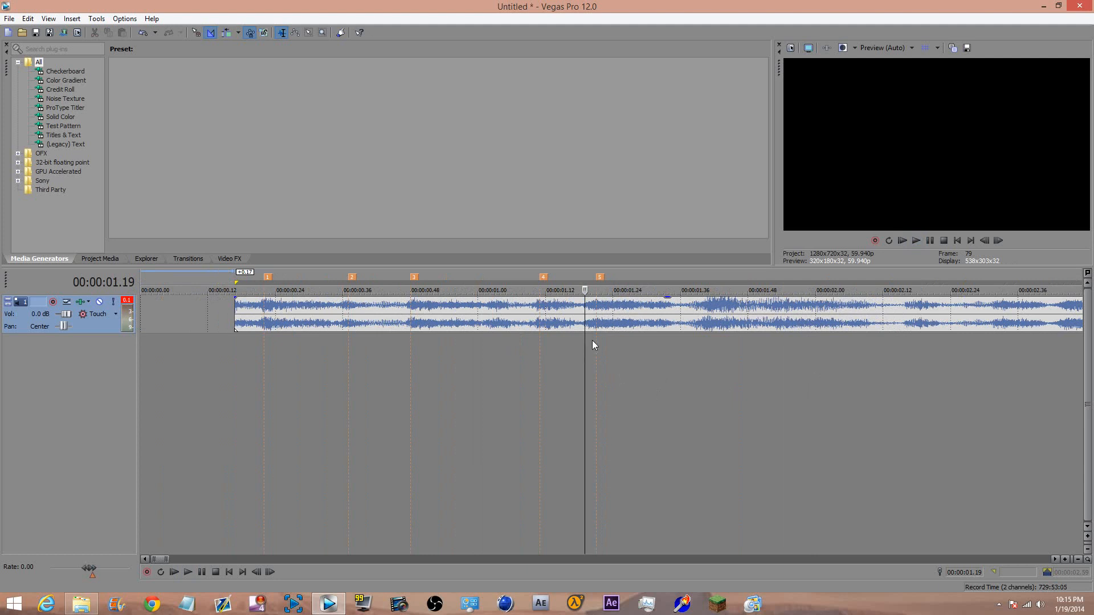
key(space)
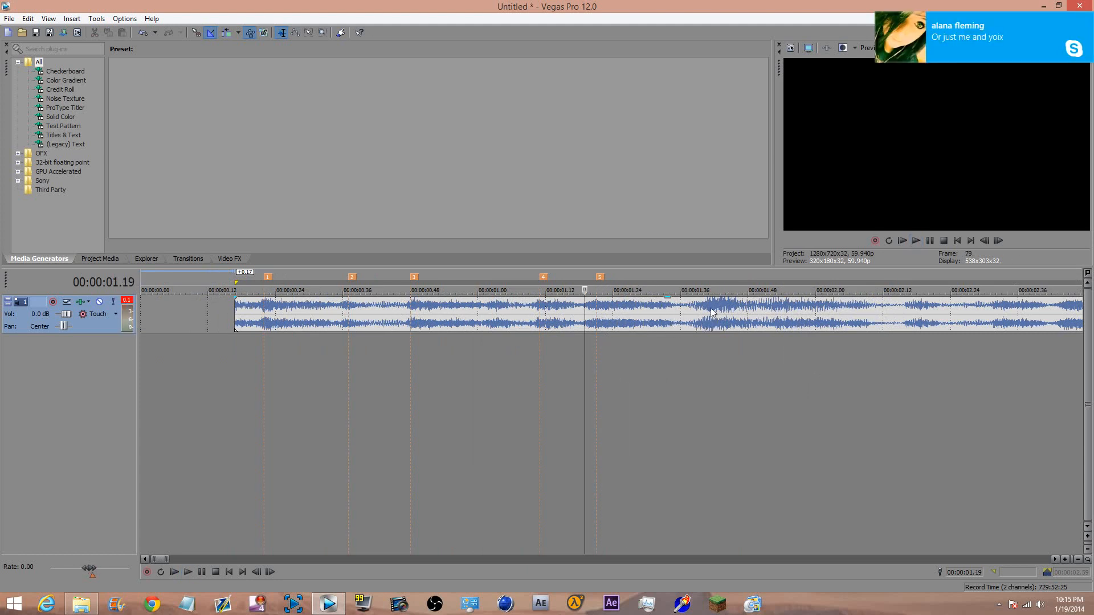
click(708, 307)
key(m)
Play from 00:00:01.38 and add a seventh marker at about 00:00:01.53
click(697, 372)
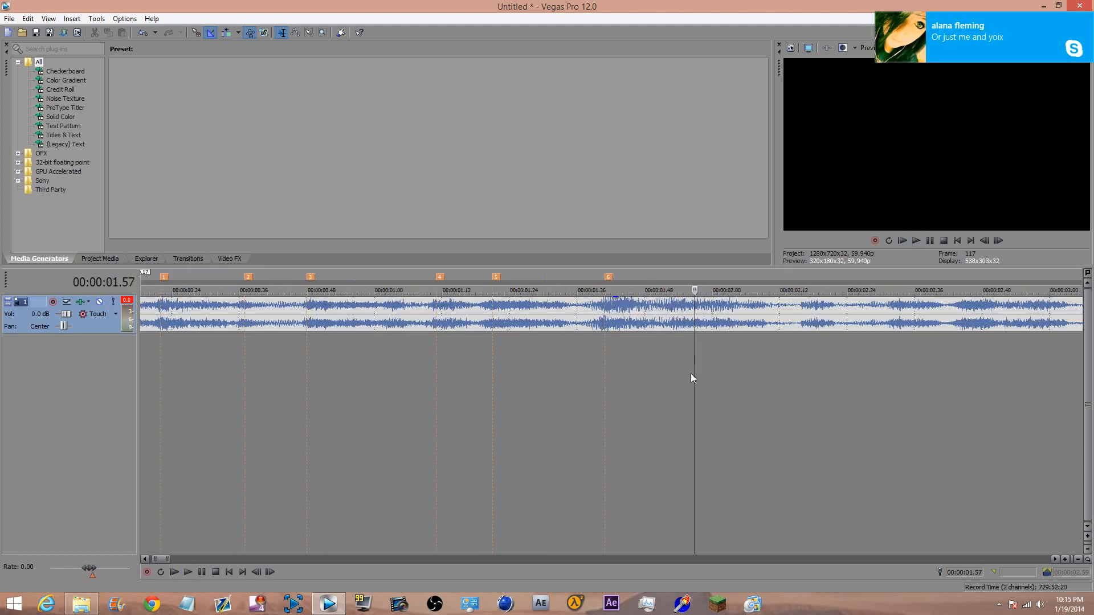
click(588, 360)
key(space)
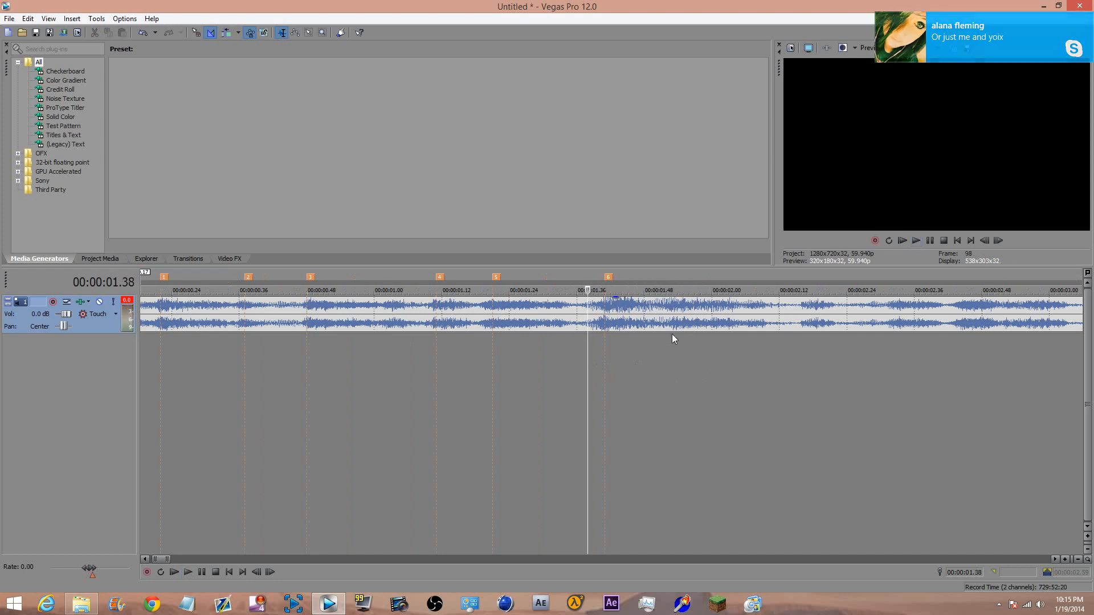
click(672, 316)
key(m)
Try a marker at 00:00:02.07 and delete it
click(609, 370)
key(space)
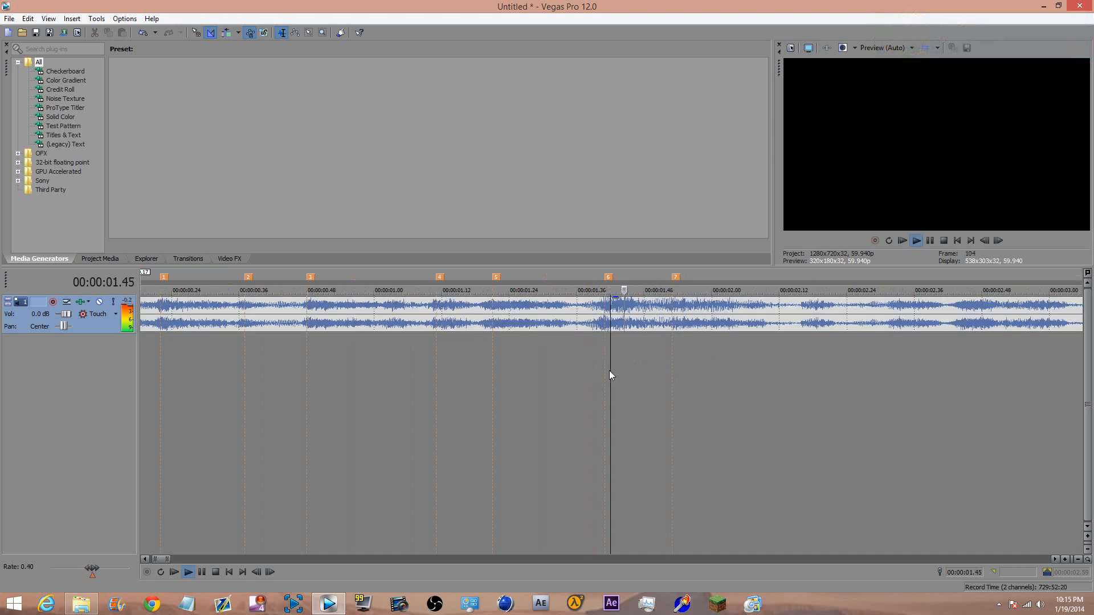
click(749, 306)
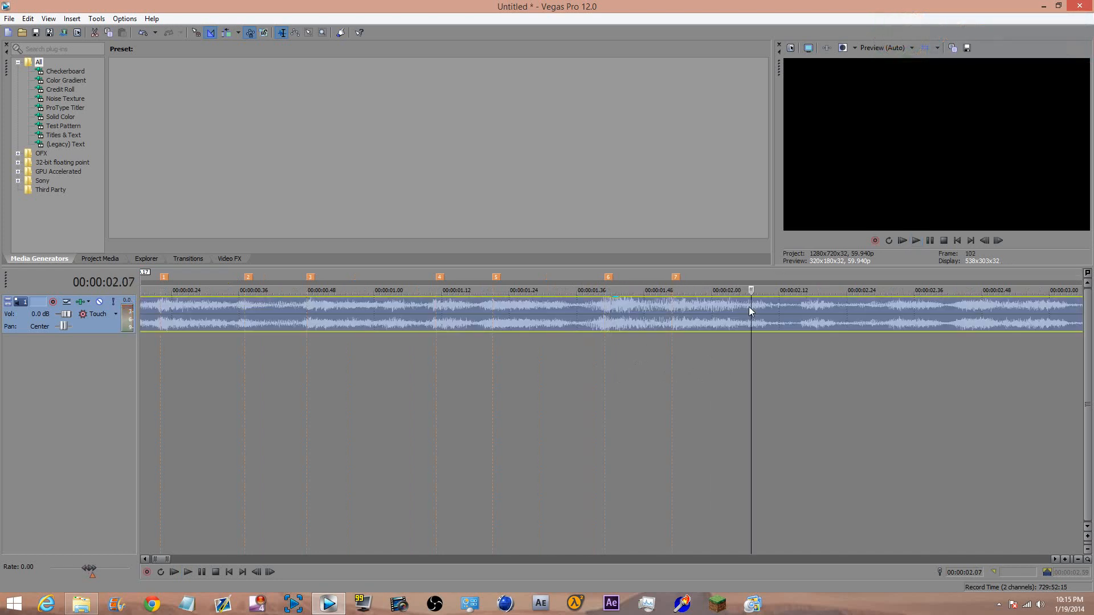
key(m)
click(668, 379)
click(541, 392)
right_click(606, 274)
right_click(607, 277)
click(627, 312)
Replay the slowed audio around markers 4 to 7 to check the beat positions
click(412, 448)
key(space)
key(space)
key(space)
key(space)
click(321, 396)
key(space)
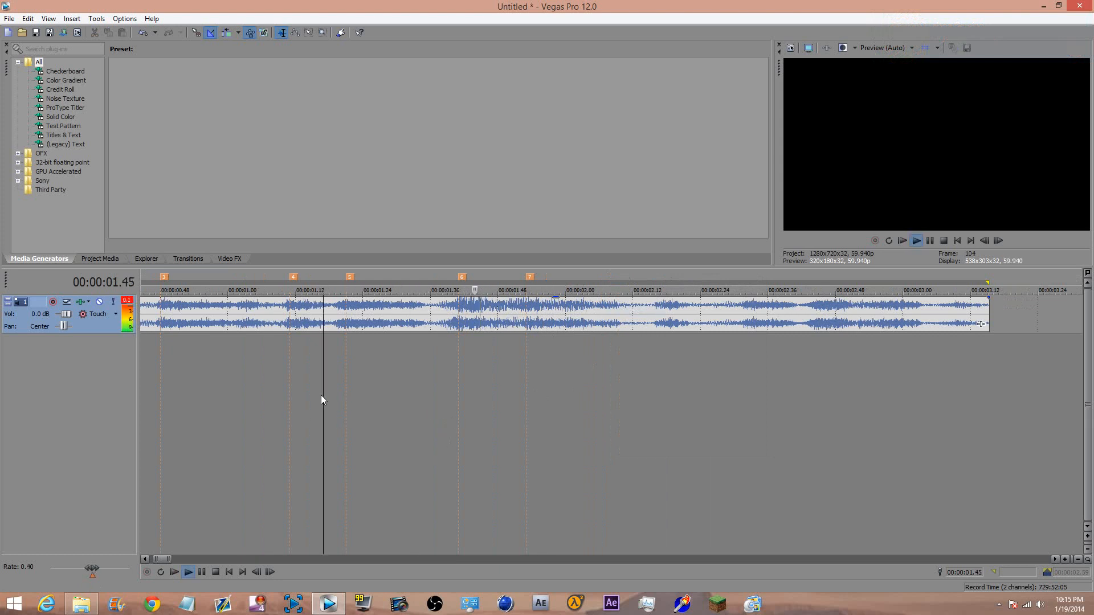
key(space)
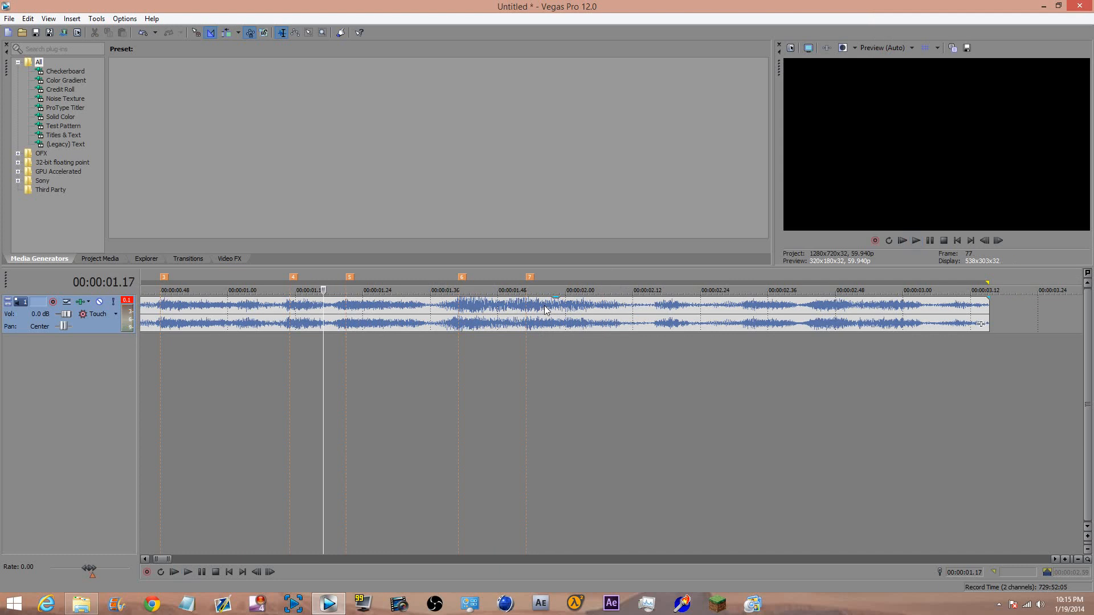
Listen to the quieter section after marker 7 and add a marker on its peak at about 00:00:02.18
click(623, 358)
key(space)
key(space)
key(space)
key(space)
click(668, 305)
key(m)
Play on from the eighth marker and add a ninth marker at about 00:00:02.33
click(643, 358)
key(space)
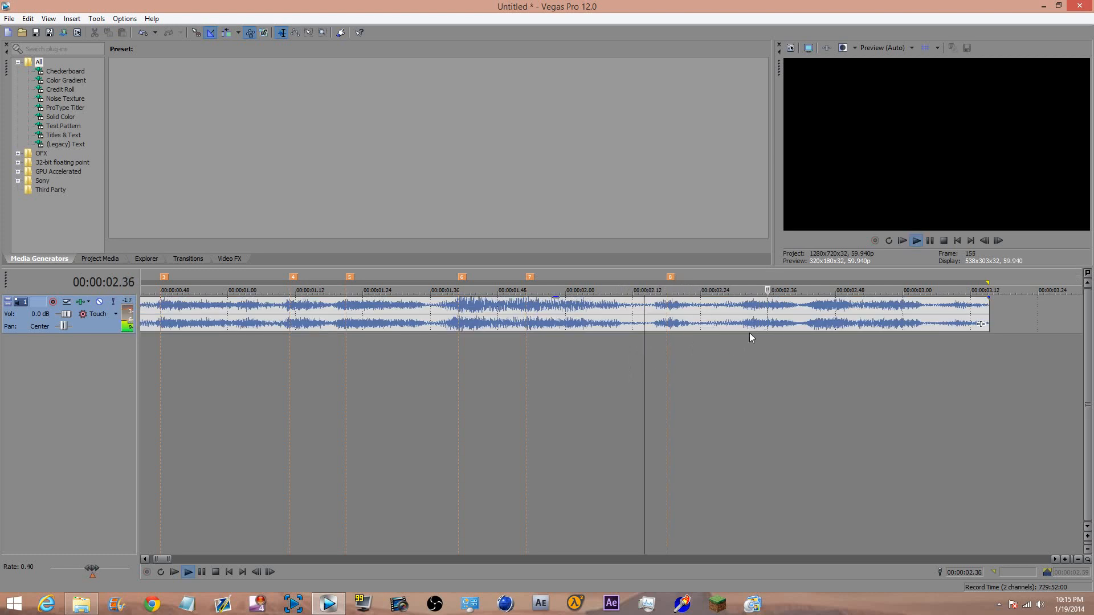
key(space)
click(751, 310)
key(m)
Listen to the clip's final section and add a tenth marker at 00:00:02.52
click(722, 371)
key(space)
key(space)
key(space)
key(space)
click(859, 310)
key(space)
key(space)
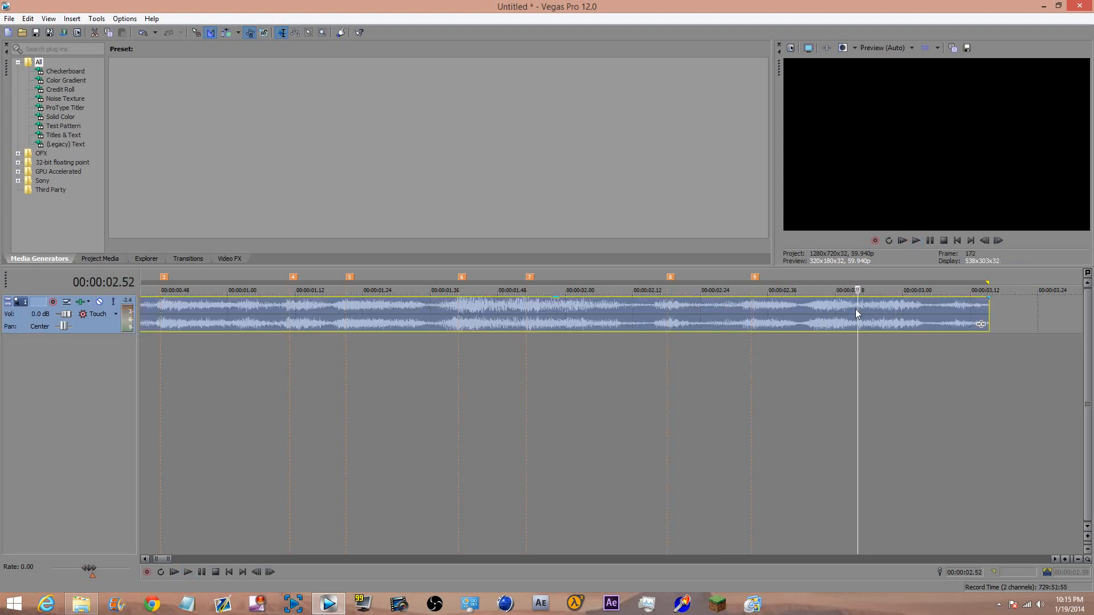
double_click(858, 308)
click(859, 309)
key(m)
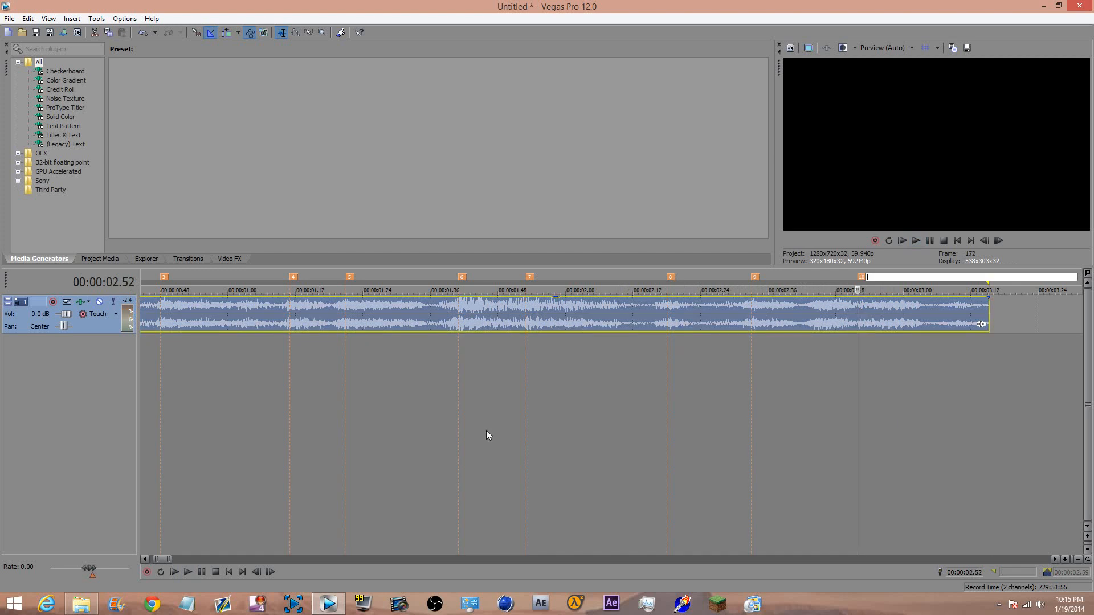
Insert an audio CD track region at 00:00:01.34
click(420, 468)
scroll(420, 468, down, 5)
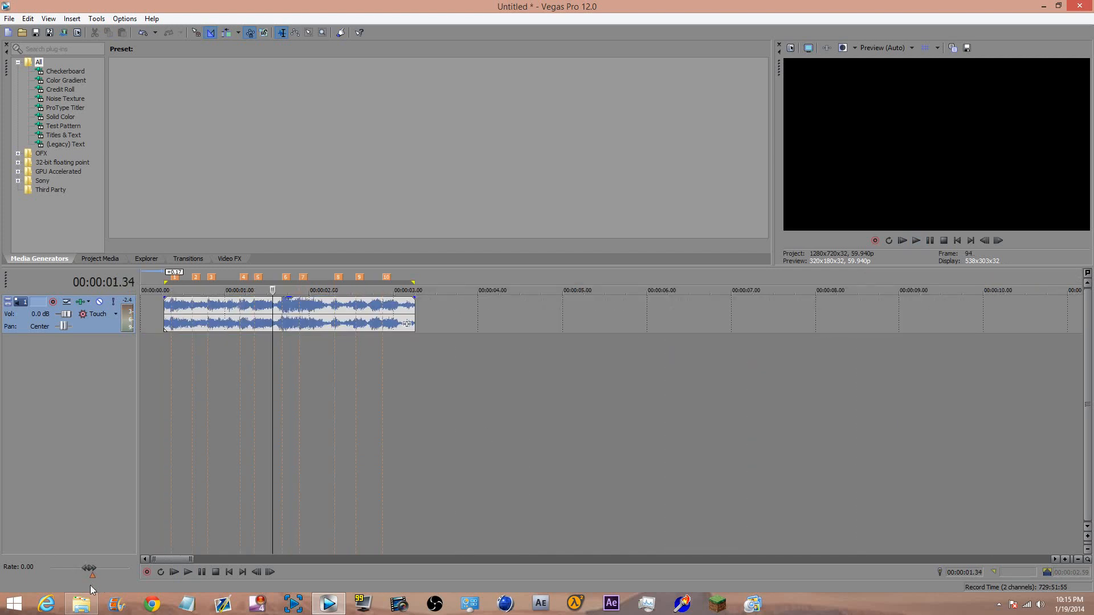
scroll(237, 511, up, 2)
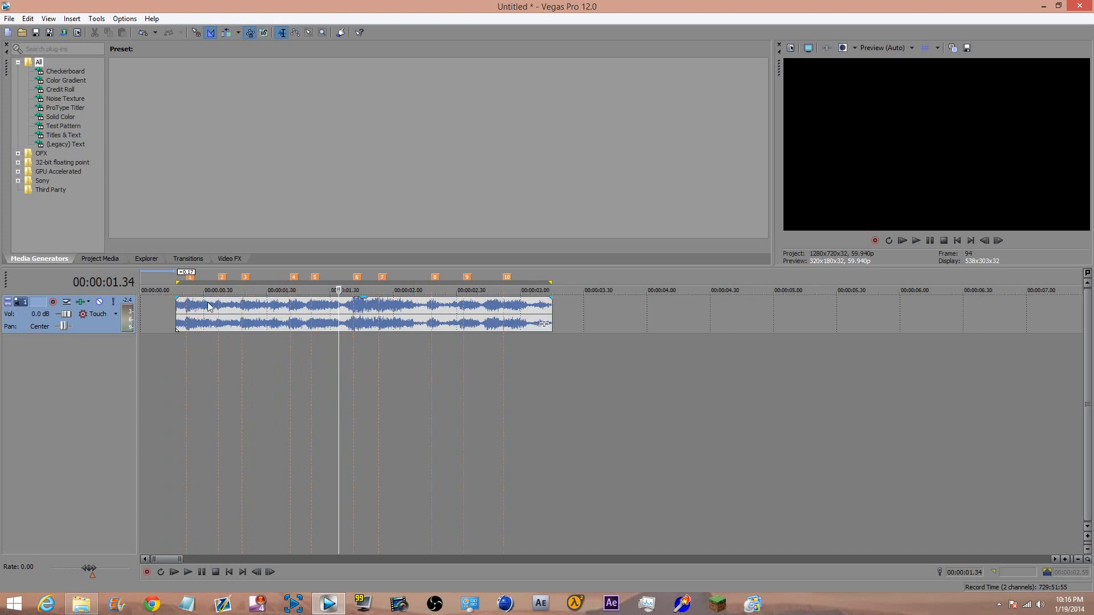
key(n)
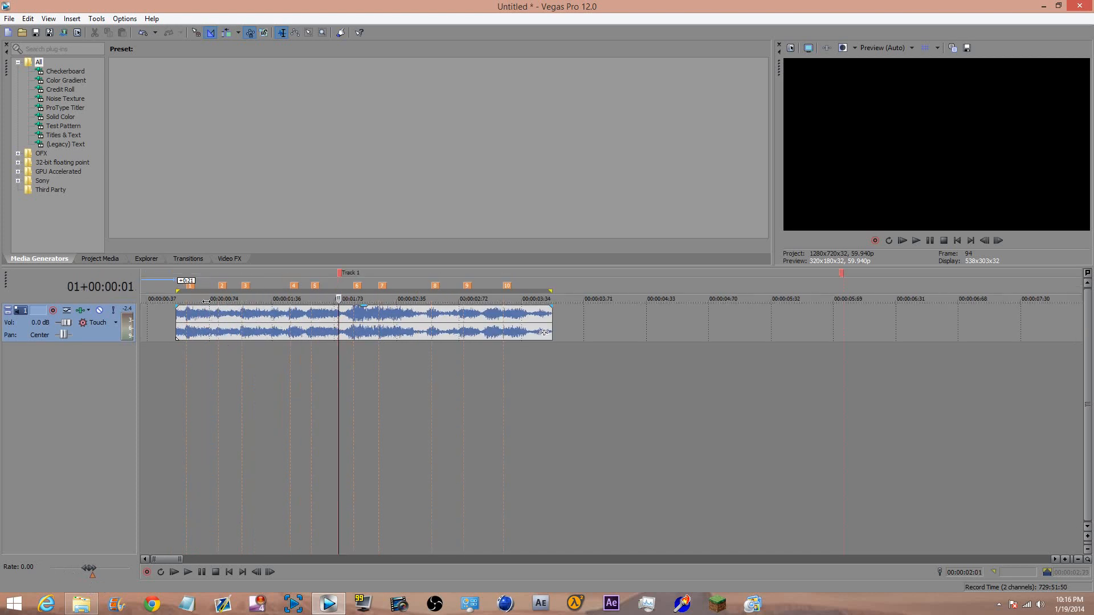
key(m)
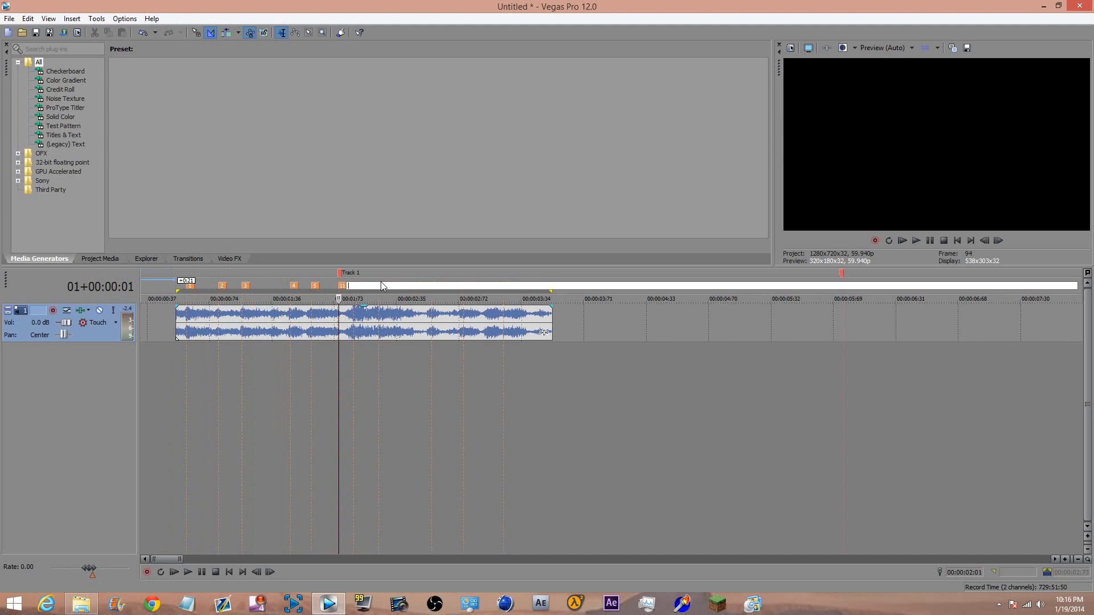
scroll(276, 388, up, 1)
click(413, 362)
right_click(409, 285)
click(434, 320)
Place the playhead at the start of the audio clip and set the normal playback rate to 1
click(192, 371)
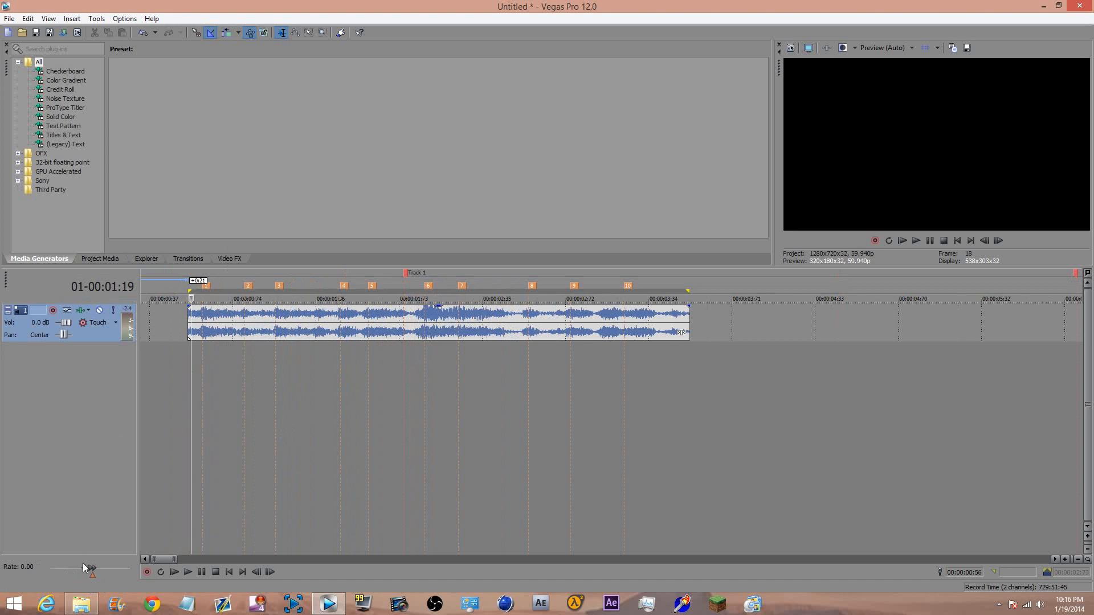
double_click(26, 570)
text(1)
key(Return)
Play the opening of the audio clip several times at normal speed to check the first markers against the beats
key(space)
key(space)
scroll(240, 399, up, 3)
key(space)
key(space)
key(space)
key(space)
key(space)
key(space)
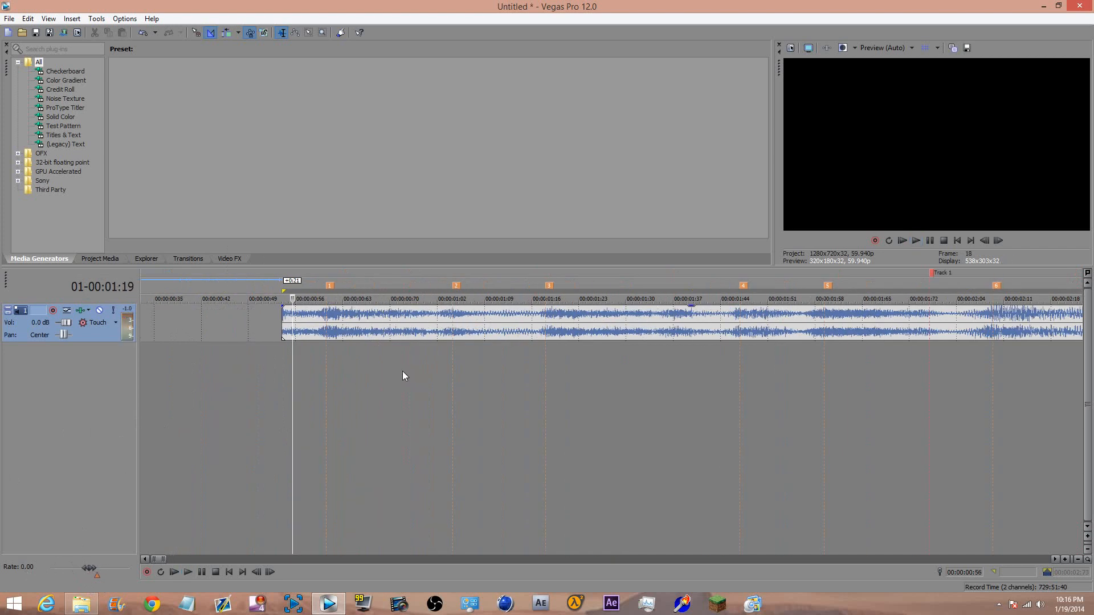
key(space)
drag(293, 298, 329, 298)
key(Return)
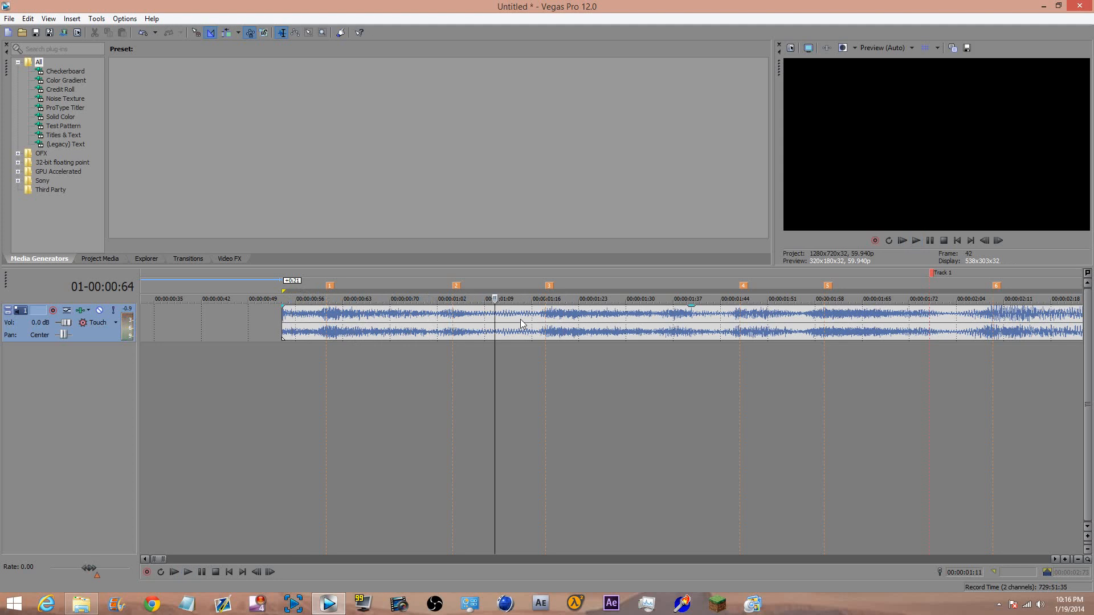
click(536, 373)
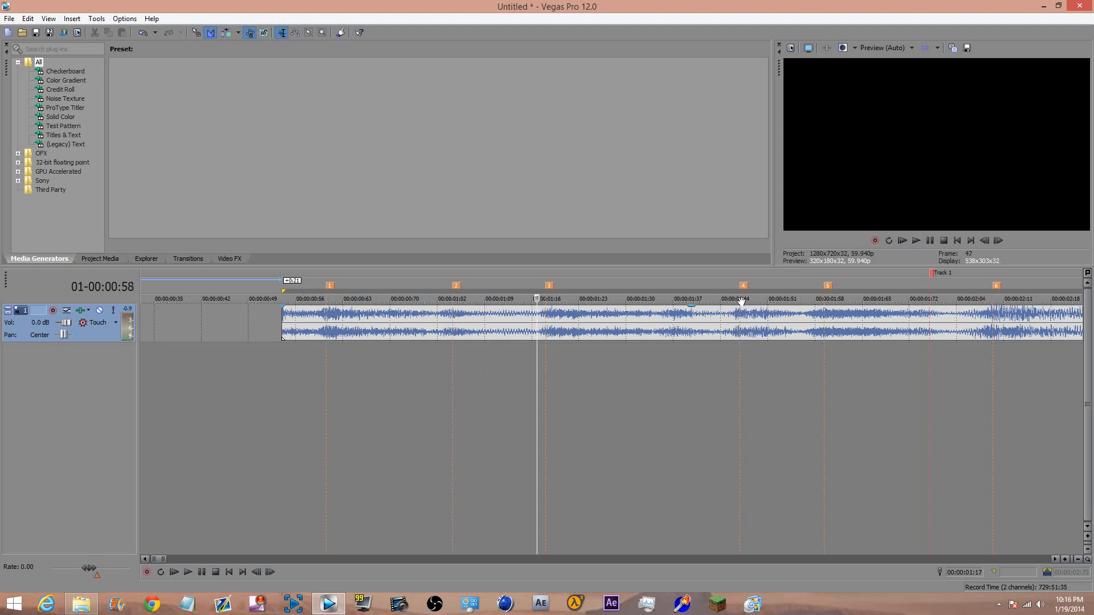
Insert a video track above the audio and place a default Titles & Text event on it at marker 1
key(ctrl+shift+q)
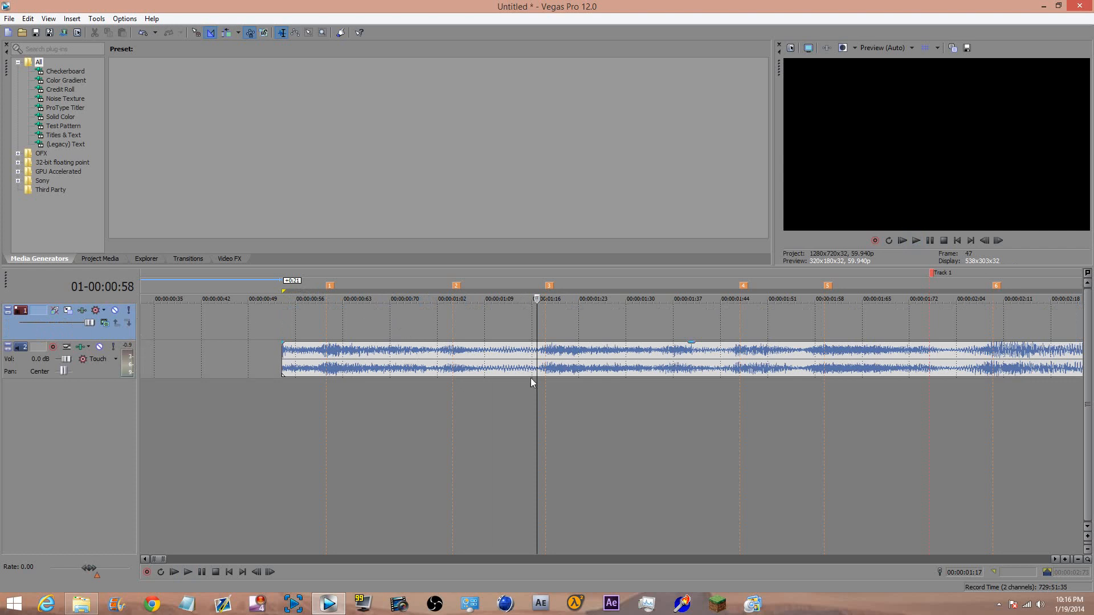
scroll(491, 357, down, 1)
click(93, 260)
click(56, 260)
click(91, 259)
click(56, 259)
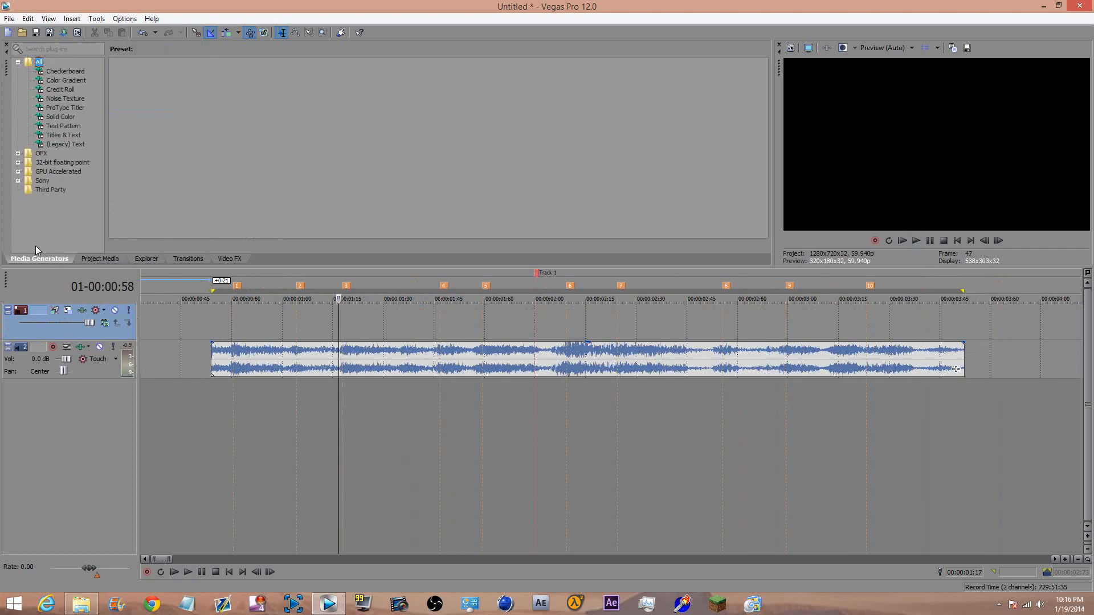
click(66, 137)
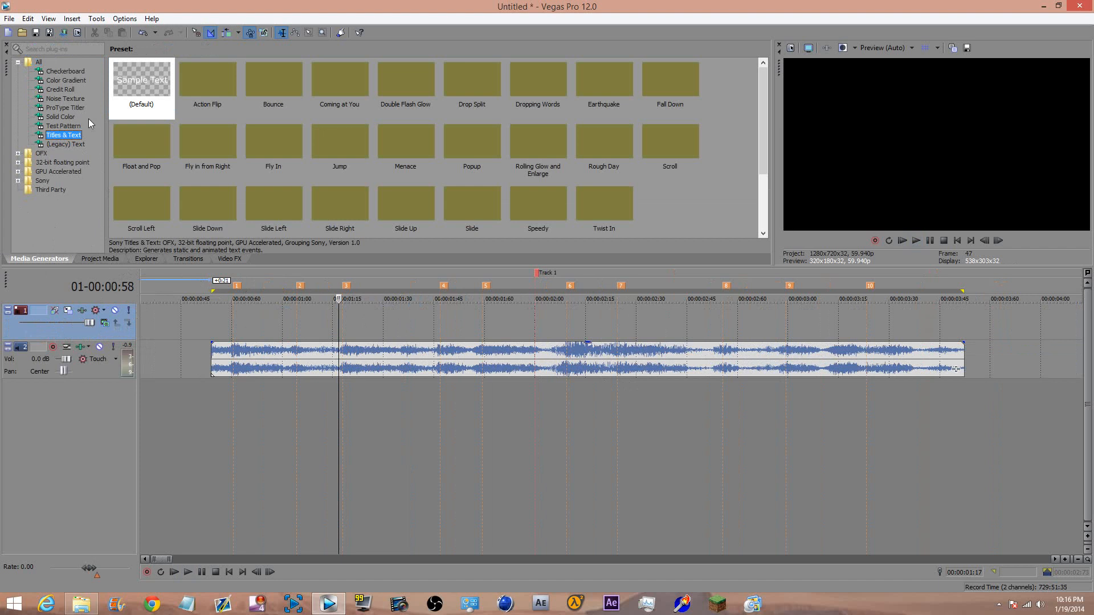
mouse_move(165, 74)
mouse_down()
mouse_move(308, 330)
mouse_move(232, 327)
mouse_up()
click(234, 318)
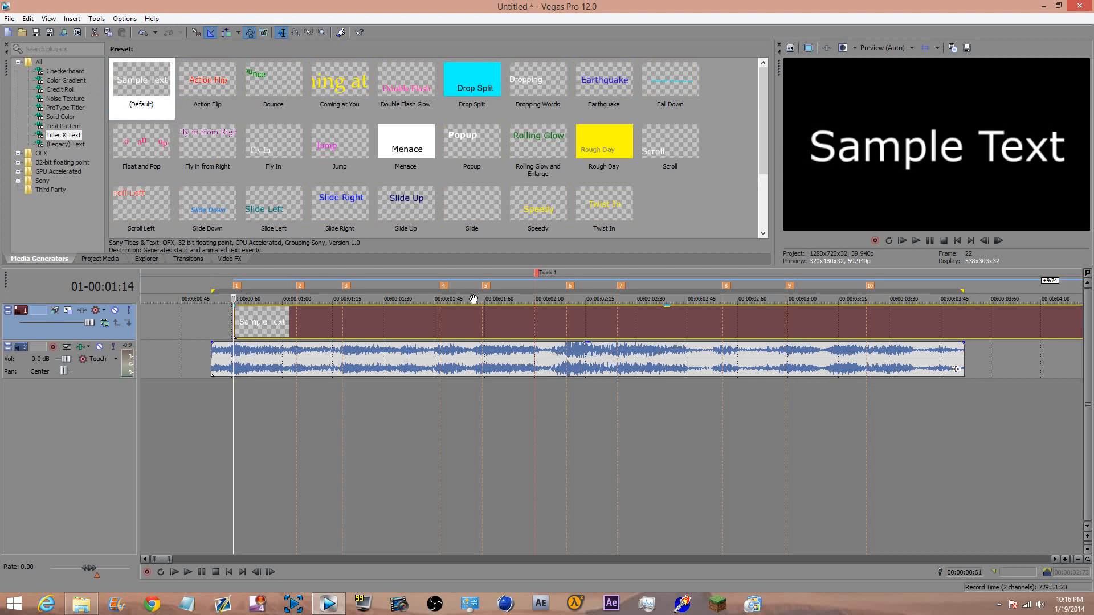
Trim the end of the Sample Text title to marker 2
scroll(473, 299, down, 3)
mouse_move(1013, 314)
mouse_down()
mouse_move(167, 306)
mouse_move(192, 305)
mouse_up()
scroll(220, 318, up, 6)
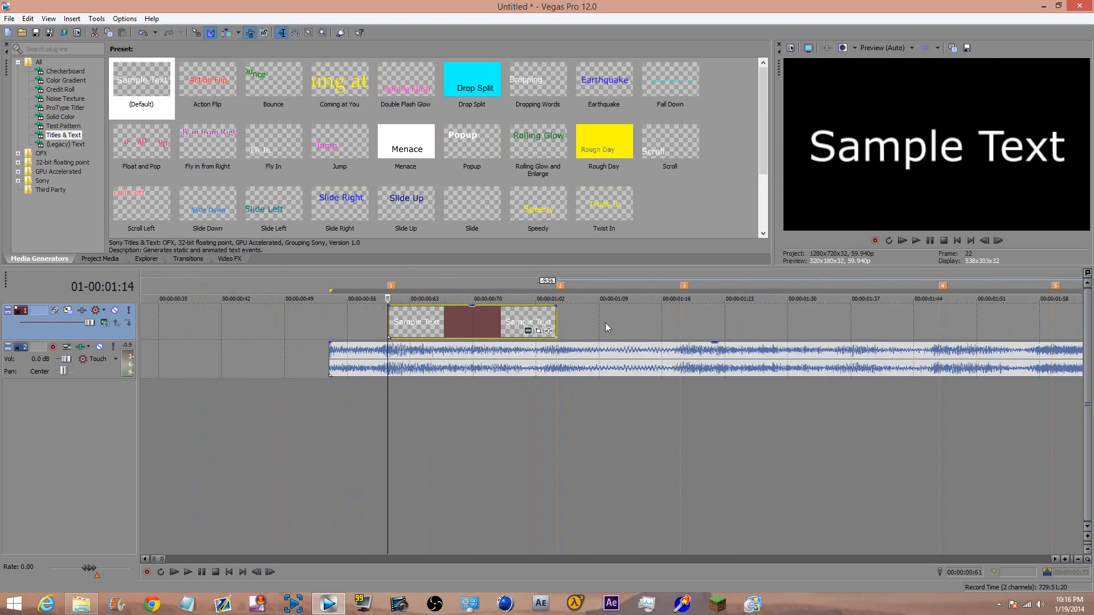
Change the title's text to AUTO and make it bold
click(530, 331)
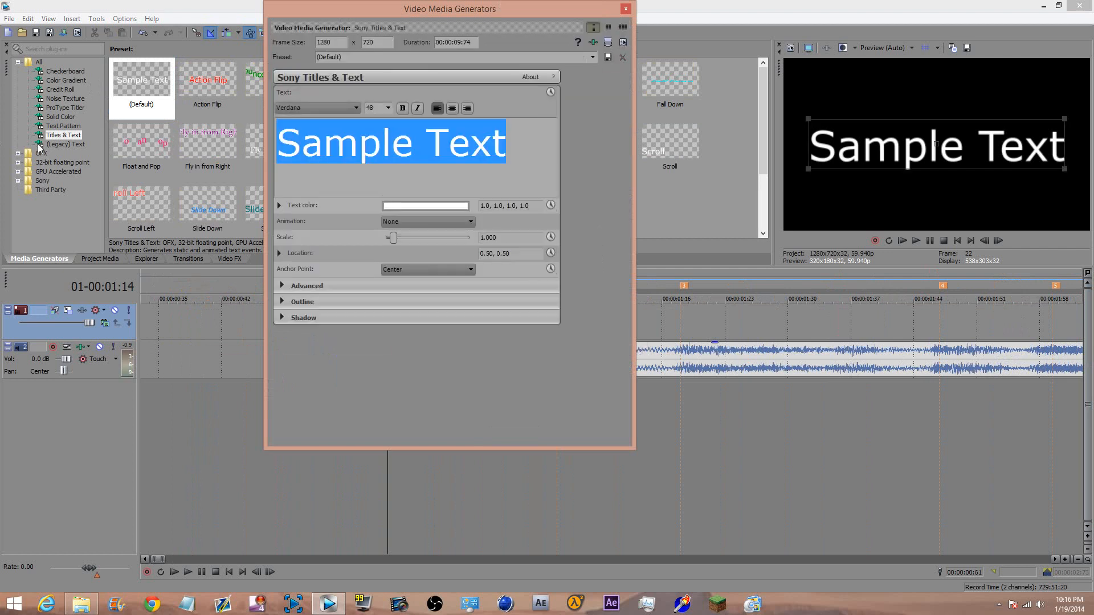
text(AUTOP)
key(BackSpace)
key(ctrl+a)
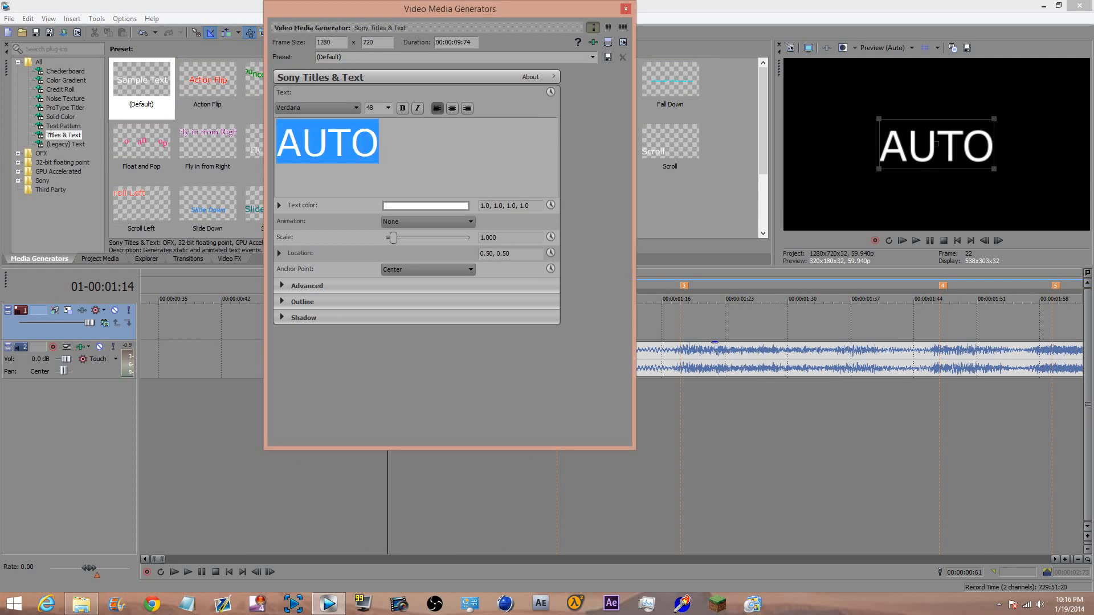
click(401, 108)
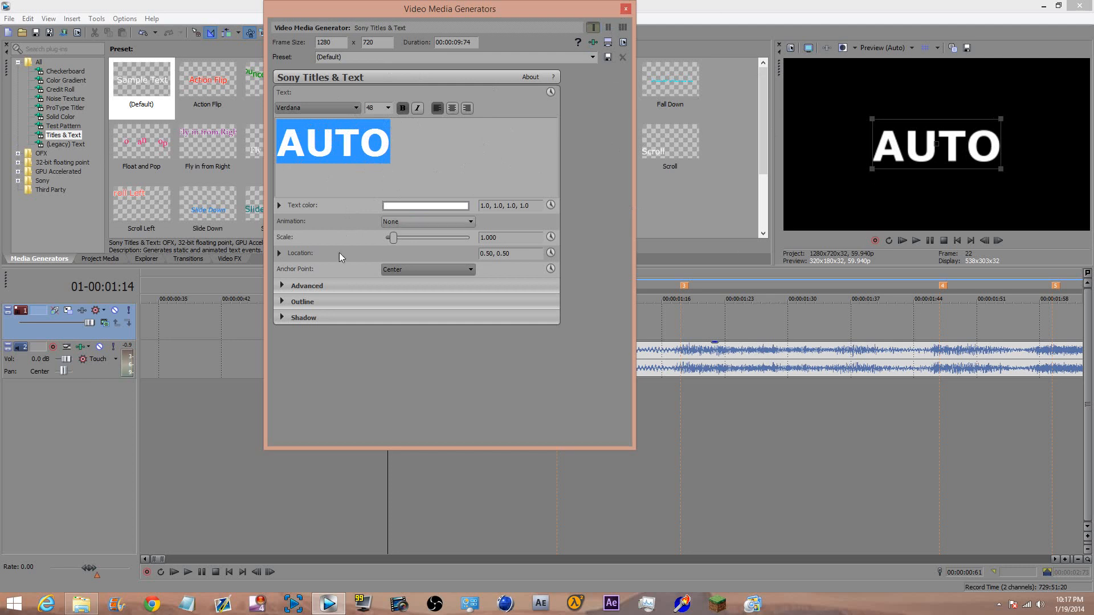
click(625, 9)
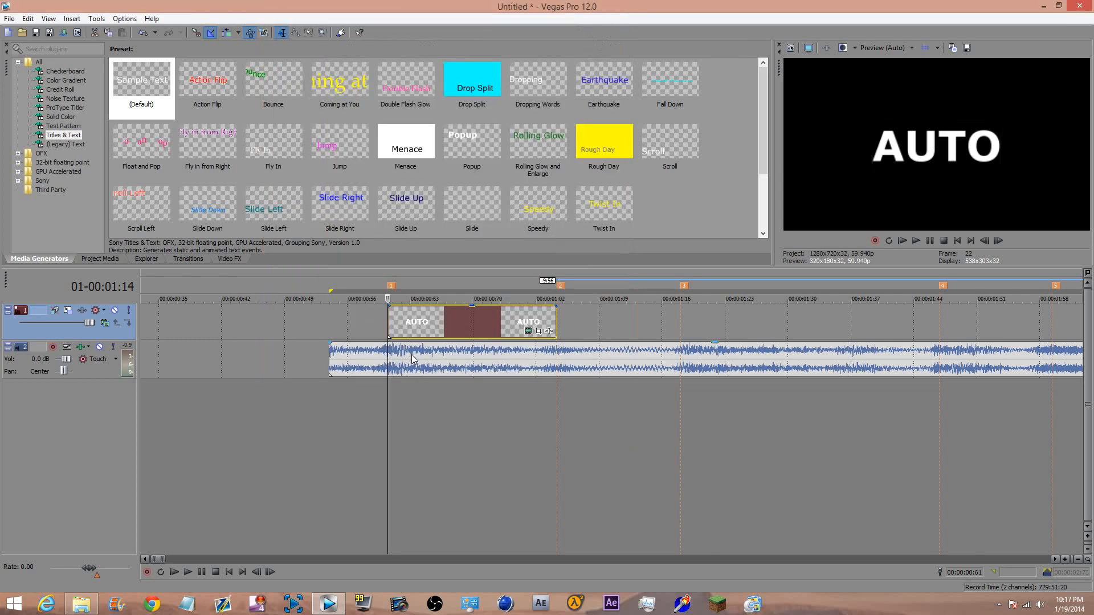
Move the AUTO title so it starts at 00:00:00:52, before marker 1, and extend its end to marker 2
scroll(409, 354, up, 2)
key(space)
key(space)
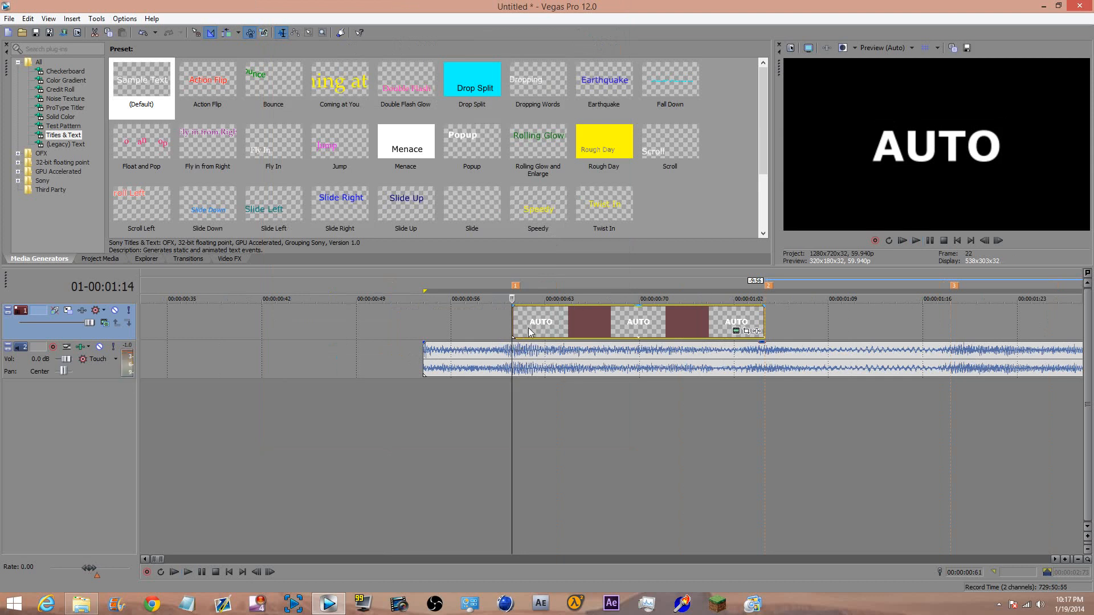
key(Left)
key(Left)
key(Left)
key(Left)
key(Left)
key(Left)
key(Left)
key(Left)
key(Left)
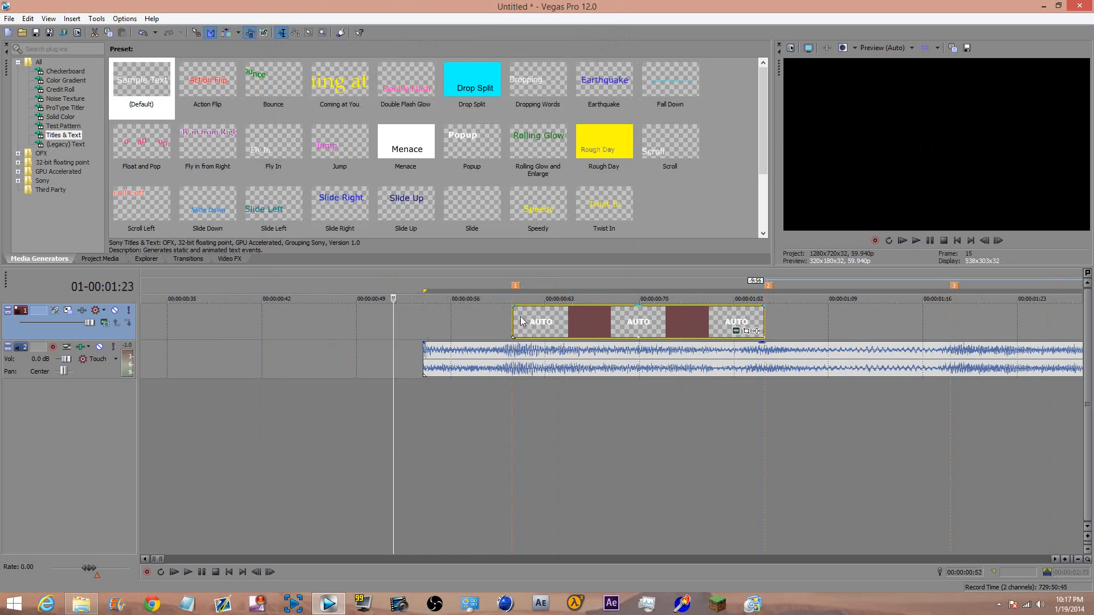
drag(568, 326, 463, 333)
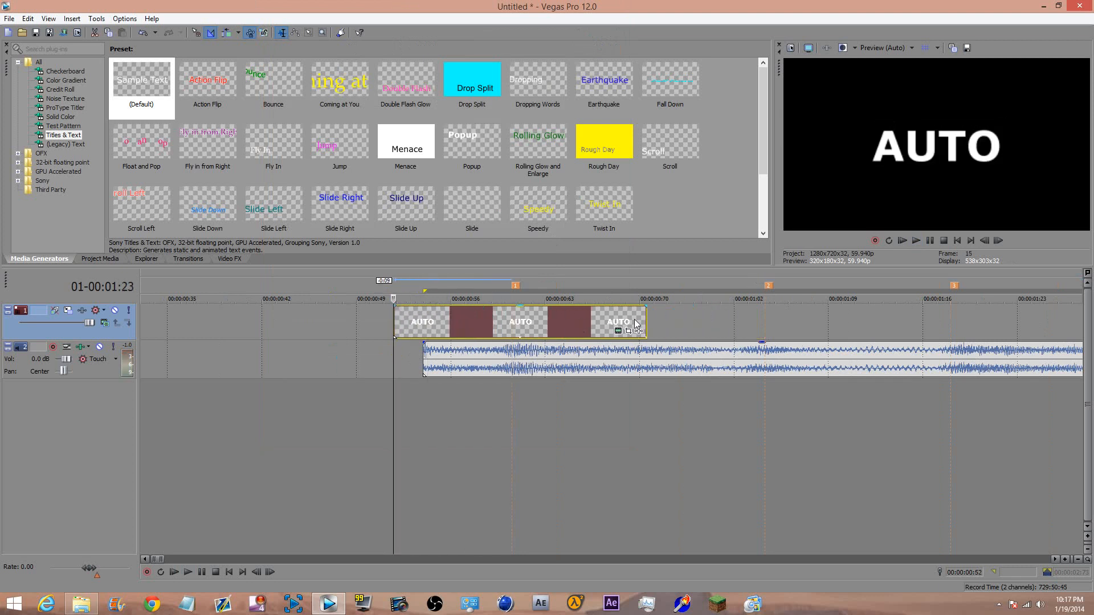
drag(648, 322, 757, 329)
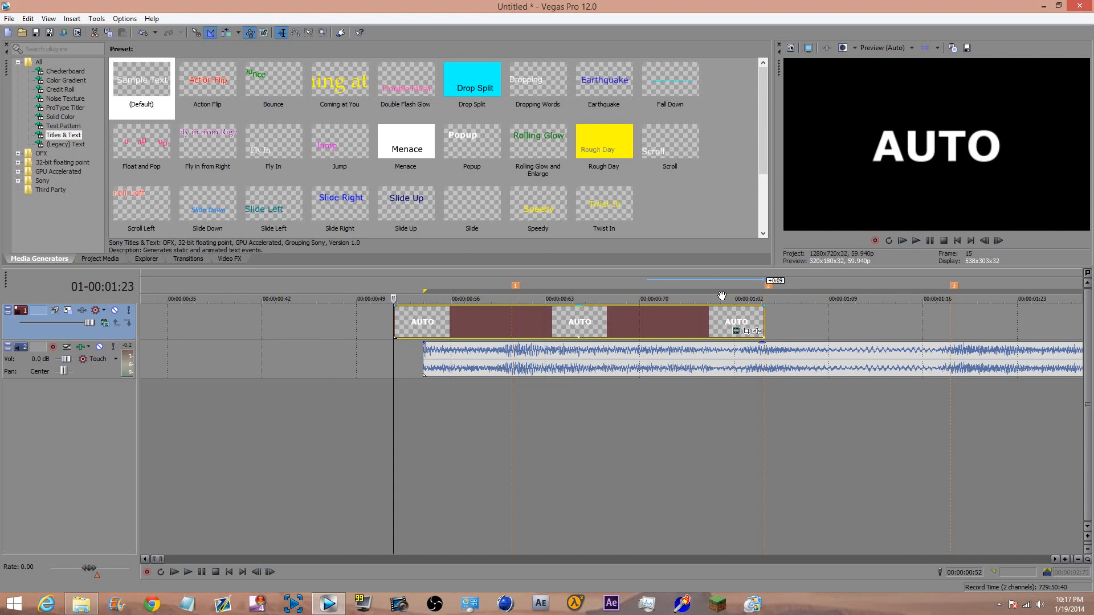
Play the AUTO title section against the audio and delete marker 2
key(space)
scroll(746, 369, down, 3)
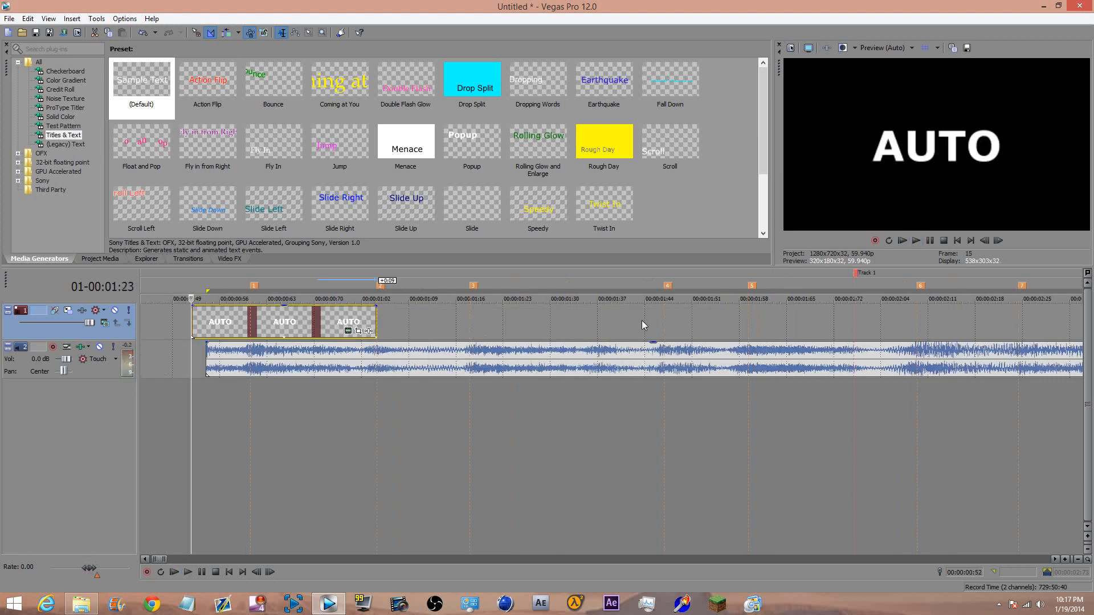
click(661, 319)
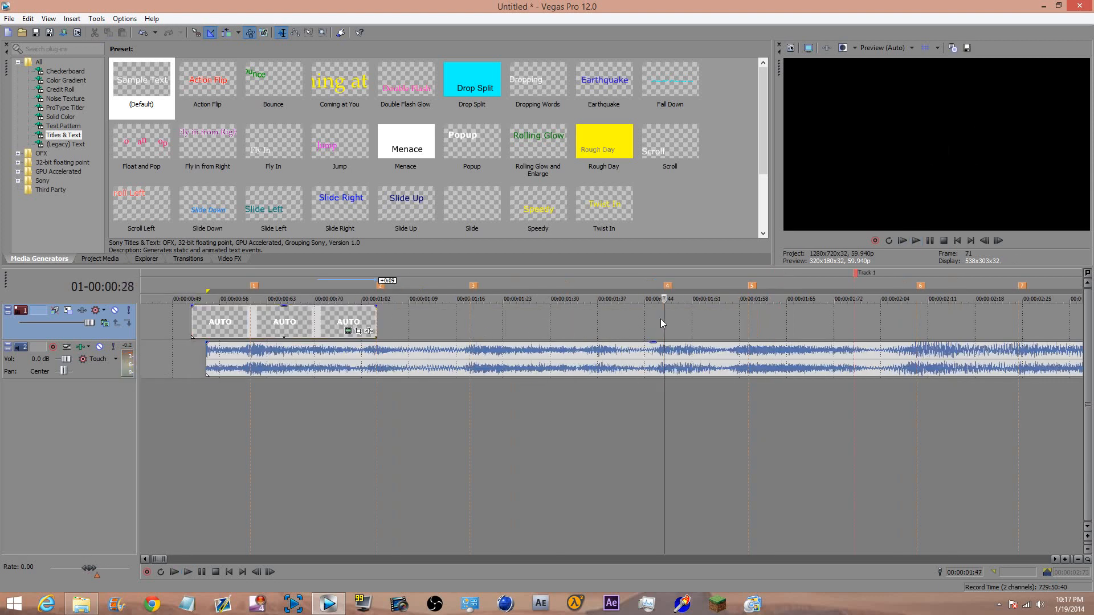
click(375, 320)
click(376, 319)
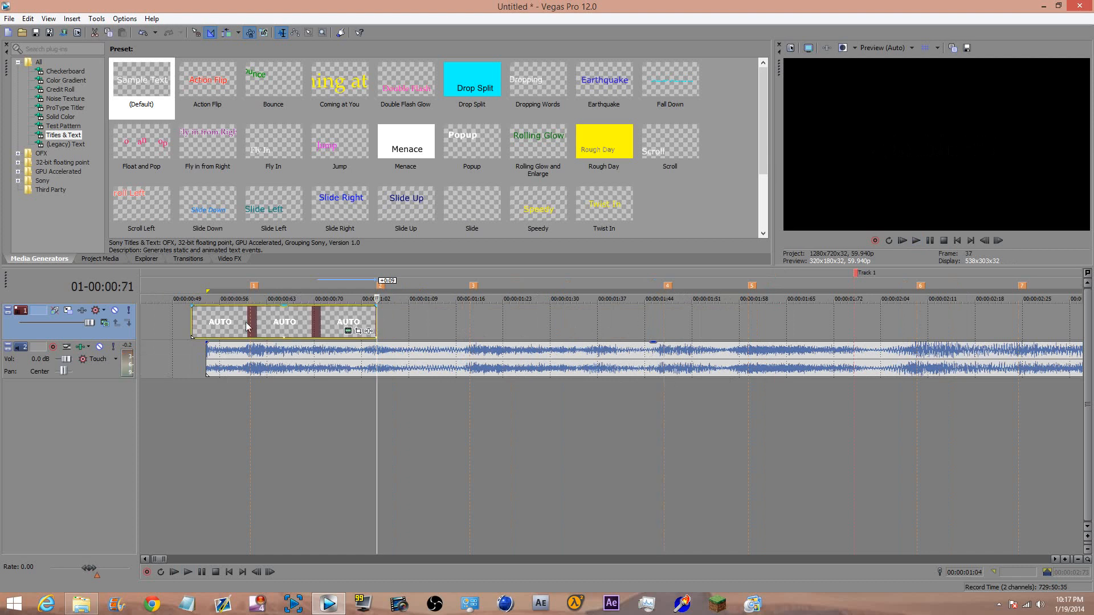
click(233, 317)
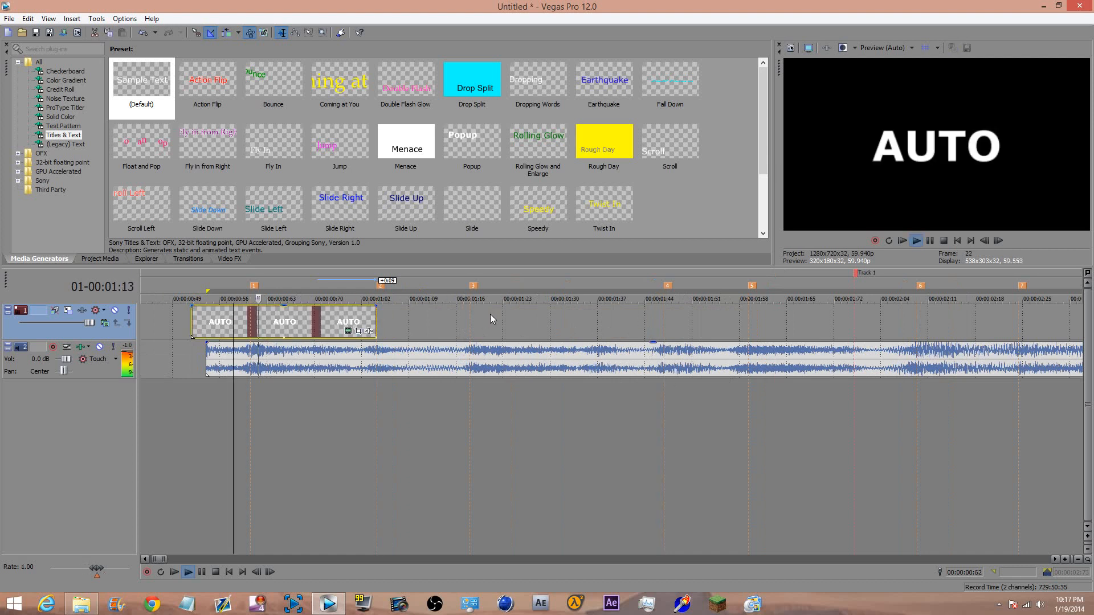
right_click(384, 295)
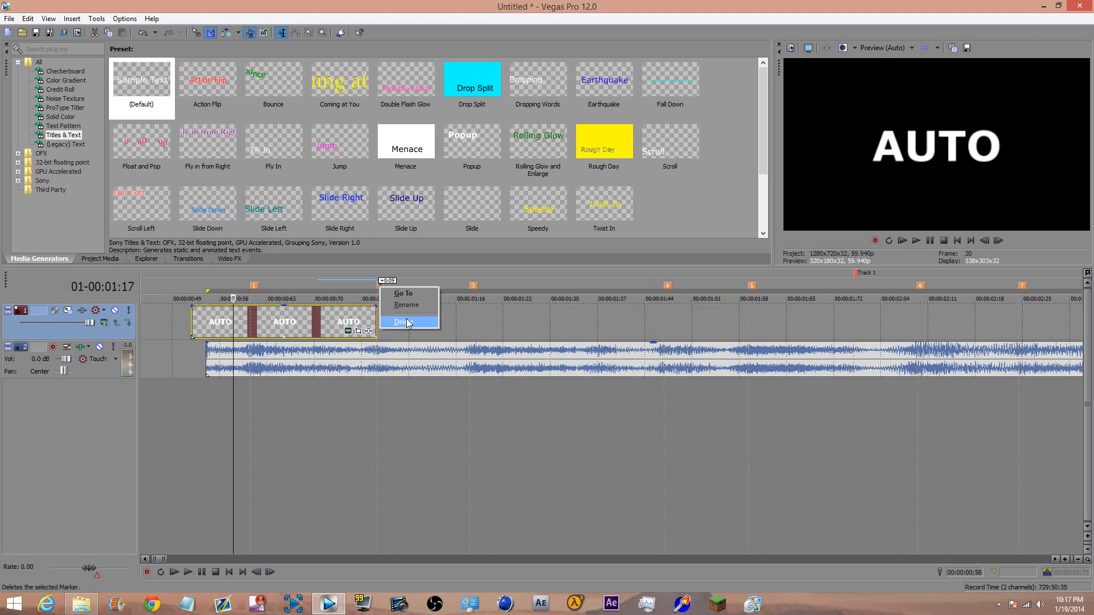
click(402, 321)
Replay the section around marker 1 and extend the end of the AUTO title to marker 4
key(space)
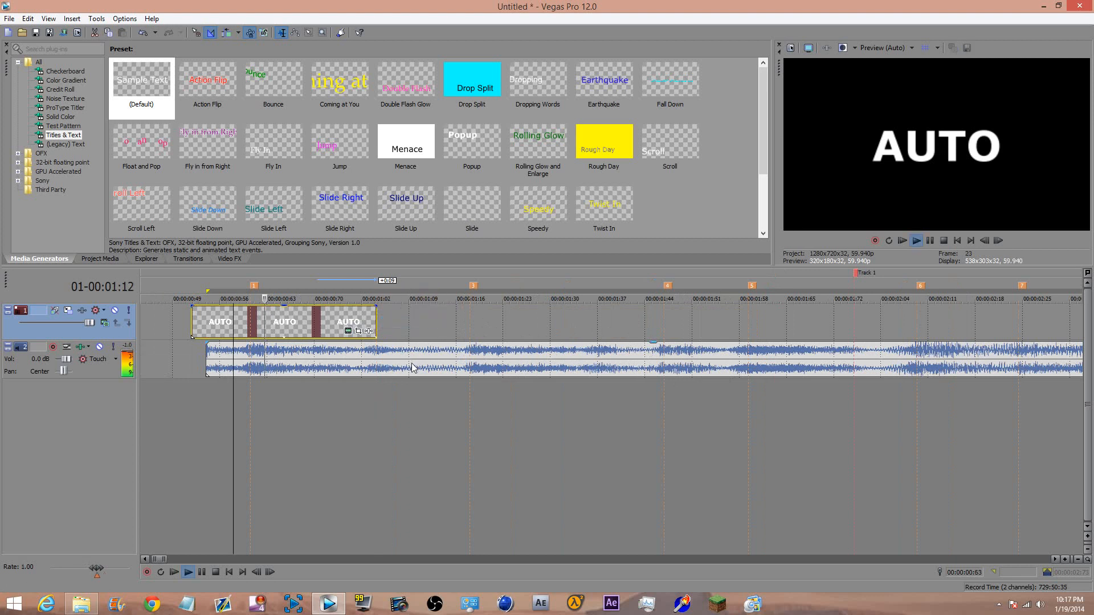
click(467, 320)
click(251, 329)
click(476, 320)
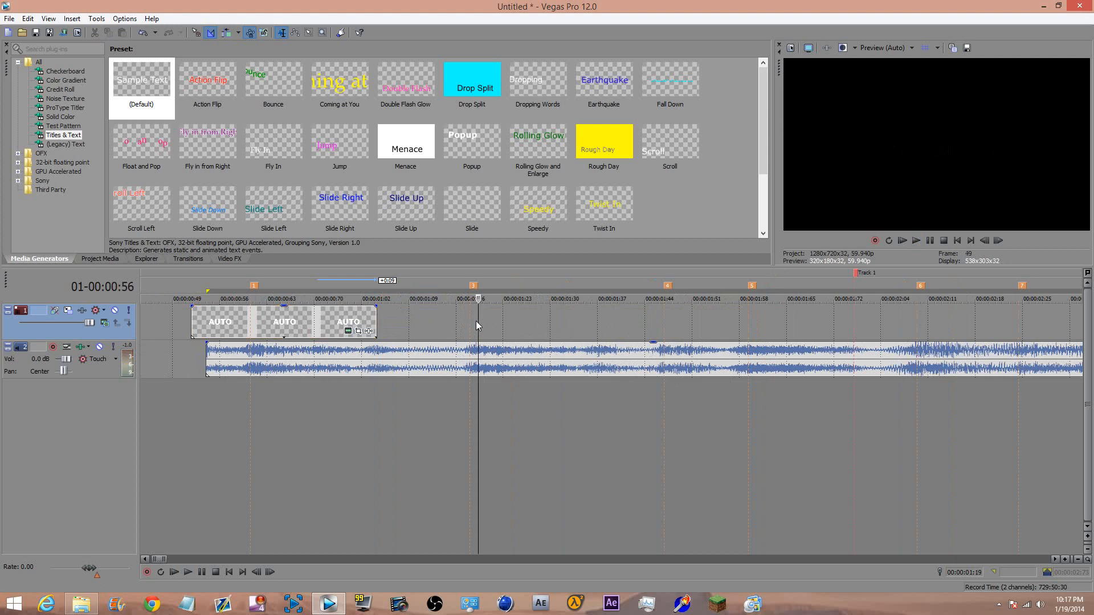
drag(374, 321, 663, 321)
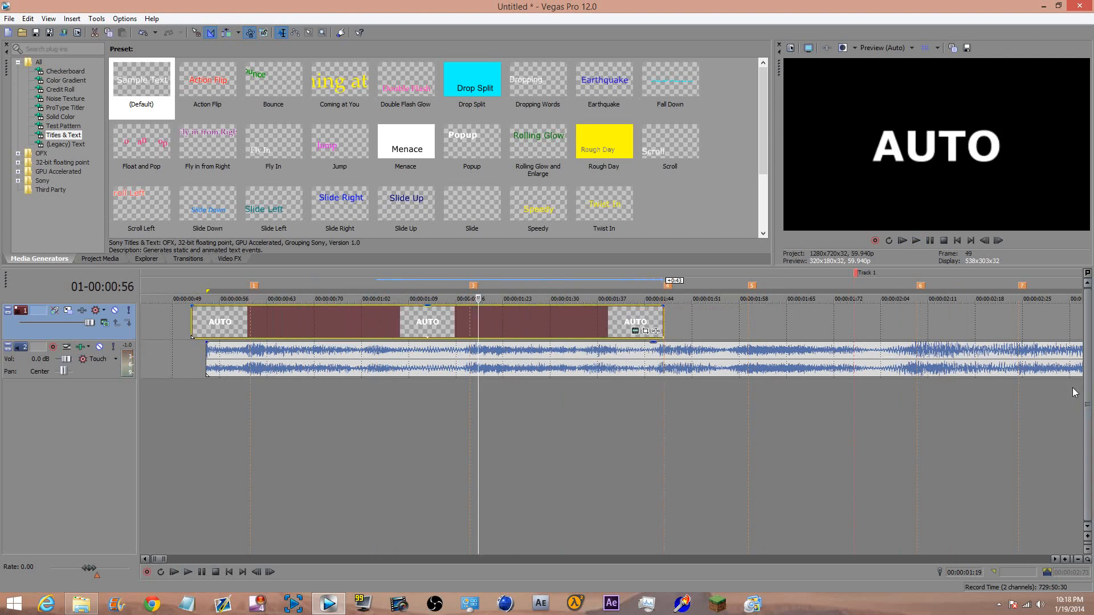
Insert another video track on top and copy the AUTO title straight up onto it as a new copy of the source media
key(ctrl+shift+q)
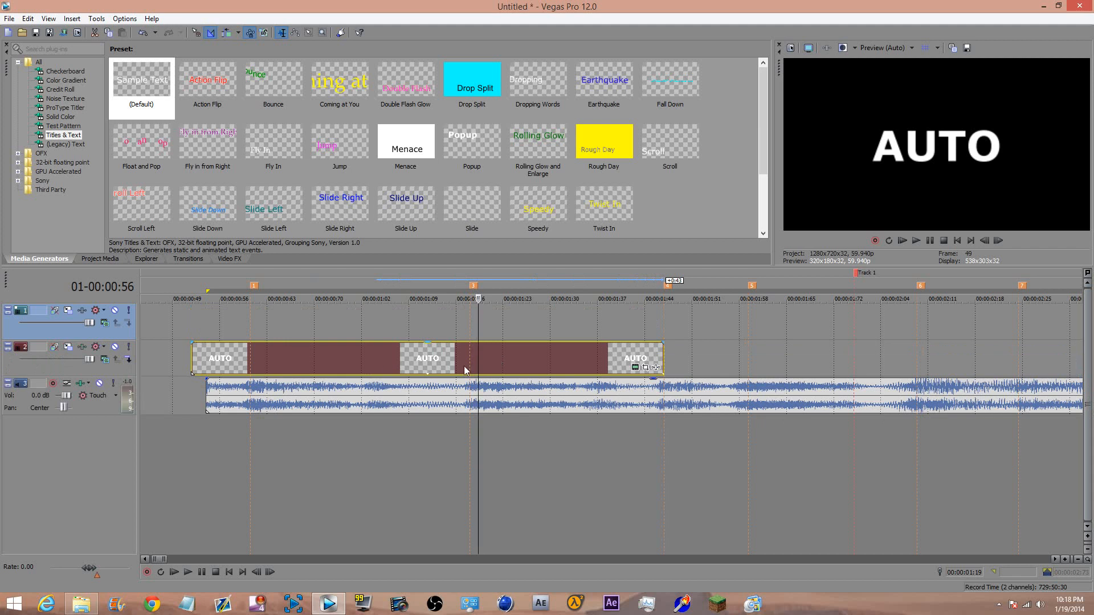
drag(503, 361, 494, 320)
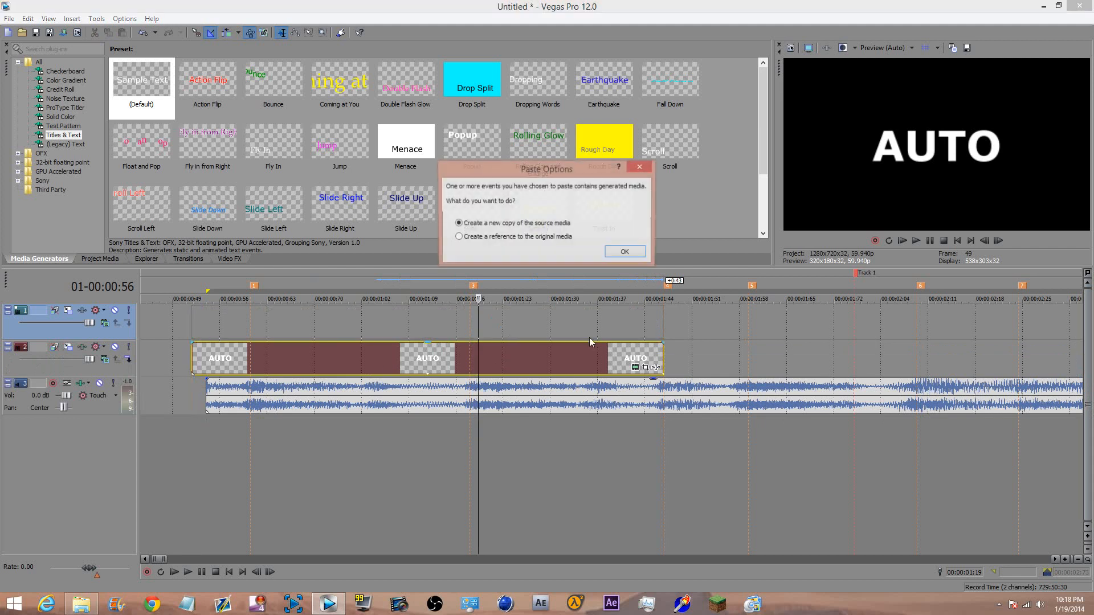
click(618, 251)
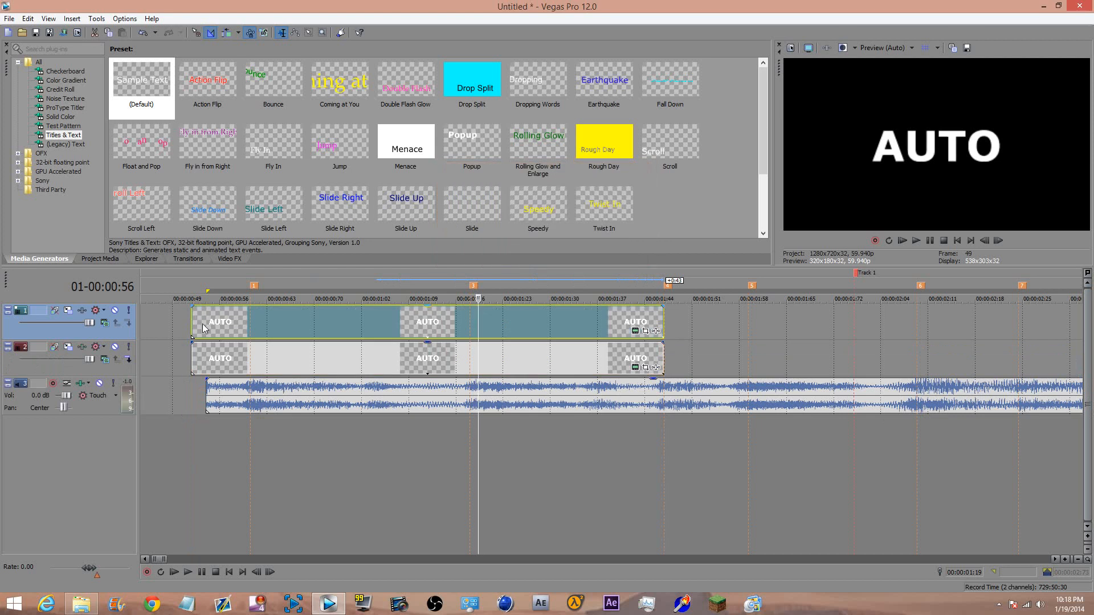
Delete the upper AUTO title and copy the lower one onto the top track again as a new copy of the source media
click(589, 309)
key(Delete)
click(538, 355)
key(ctrl+c)
key(ctrl+v)
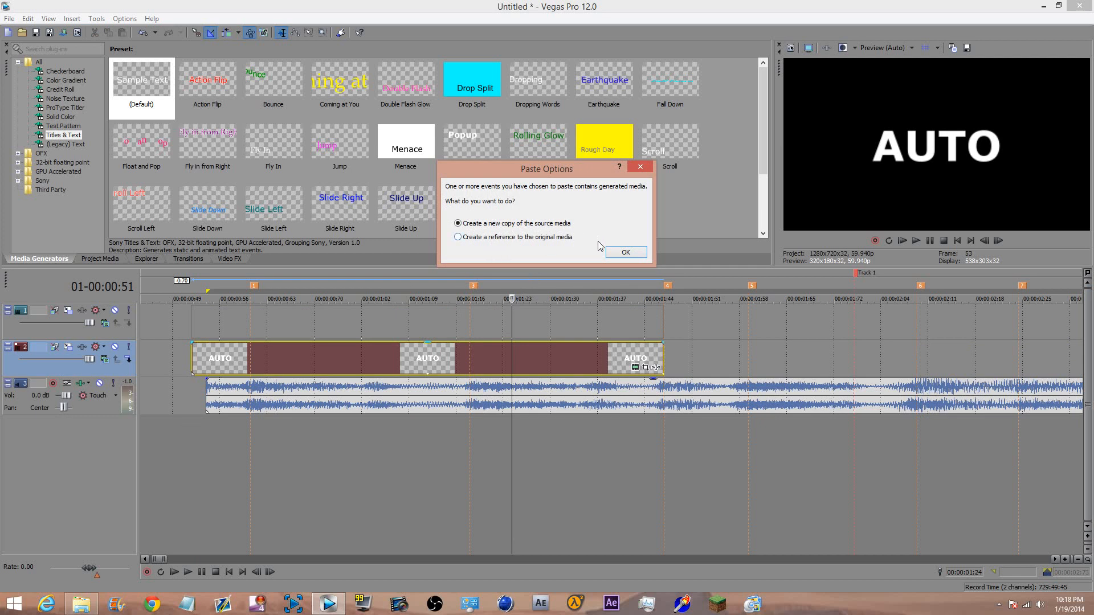
click(640, 167)
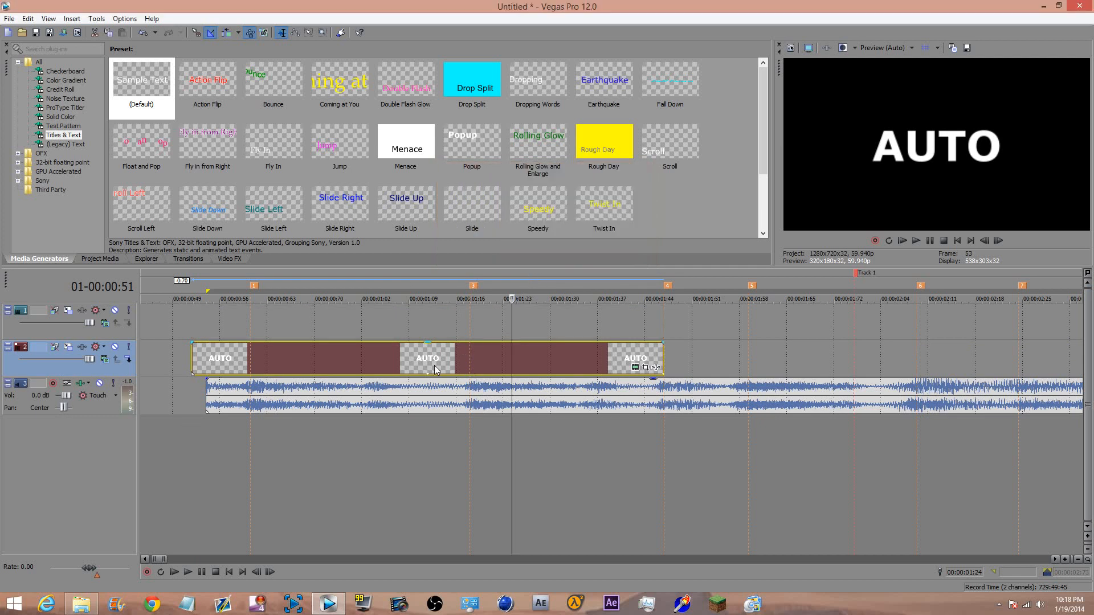
drag(443, 357, 439, 323)
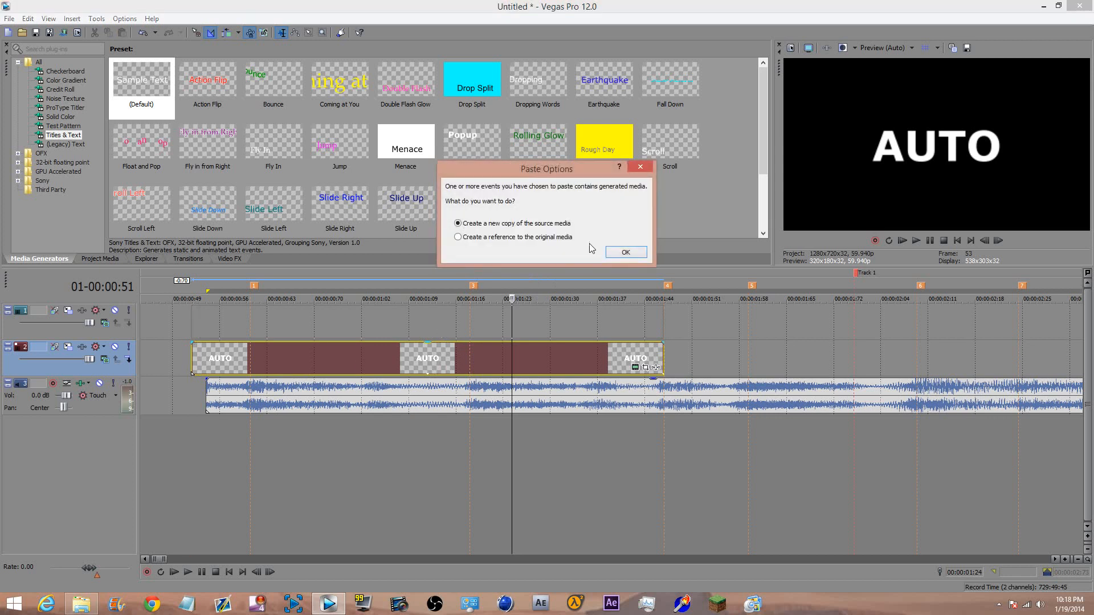
click(625, 252)
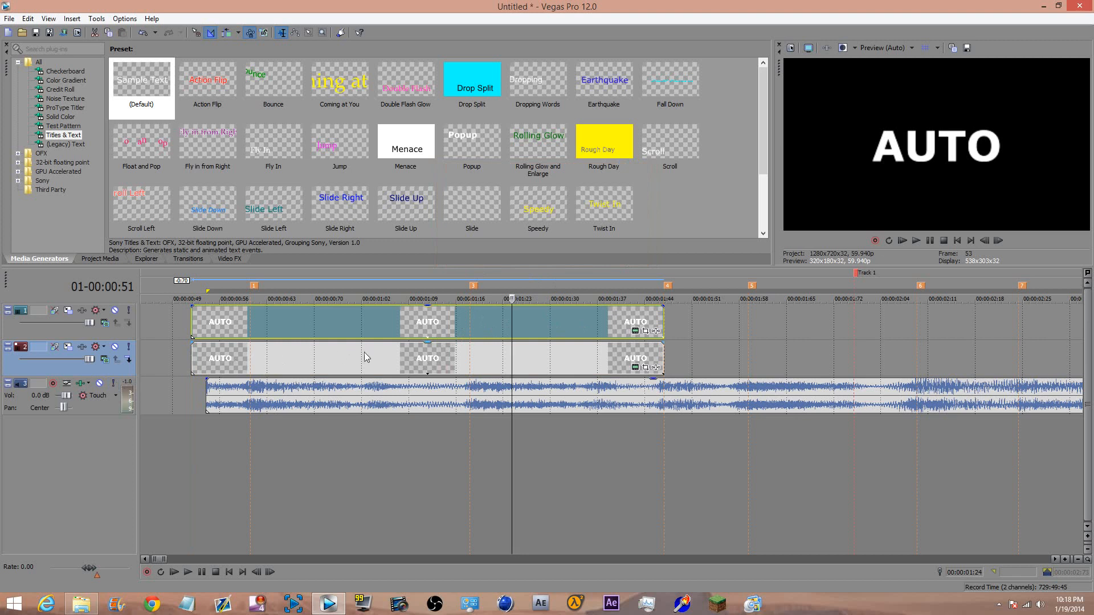
Split the top-track AUTO title several frames before marker 3 and delete the portion before the split
click(469, 318)
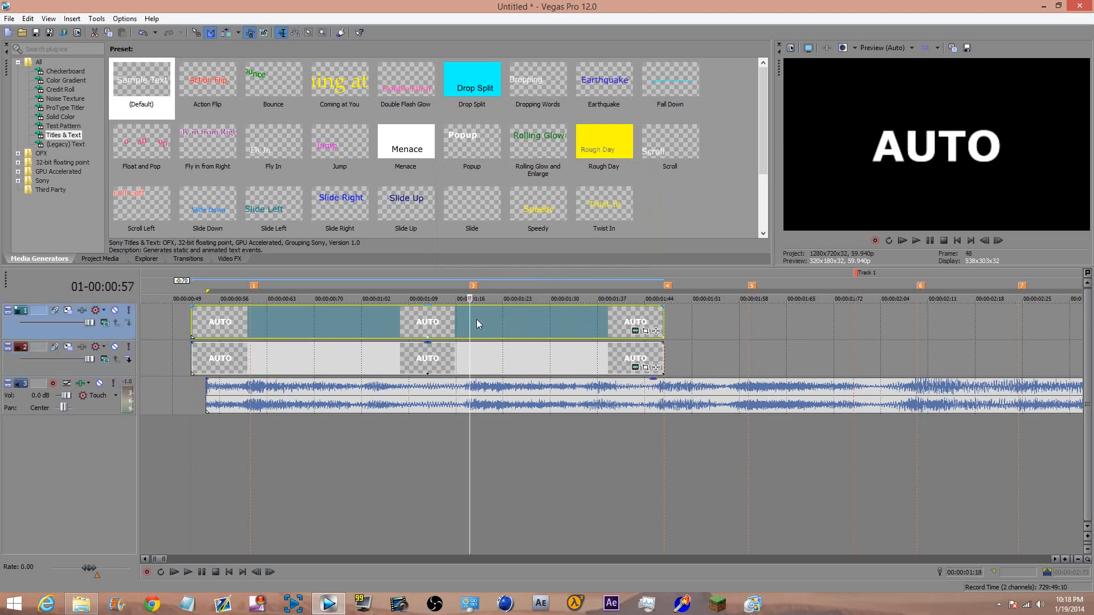
key(Left)
key(Left)
key(Left)
key(Left)
key(Left)
key(Left)
key(Left)
key(Left)
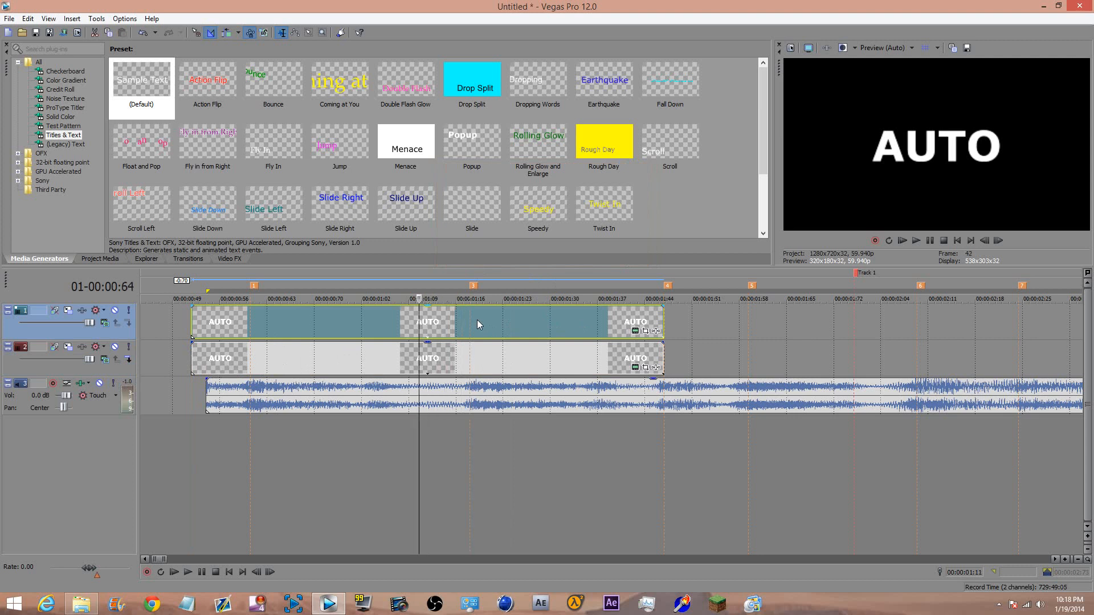
key(s)
click(385, 326)
key(Delete)
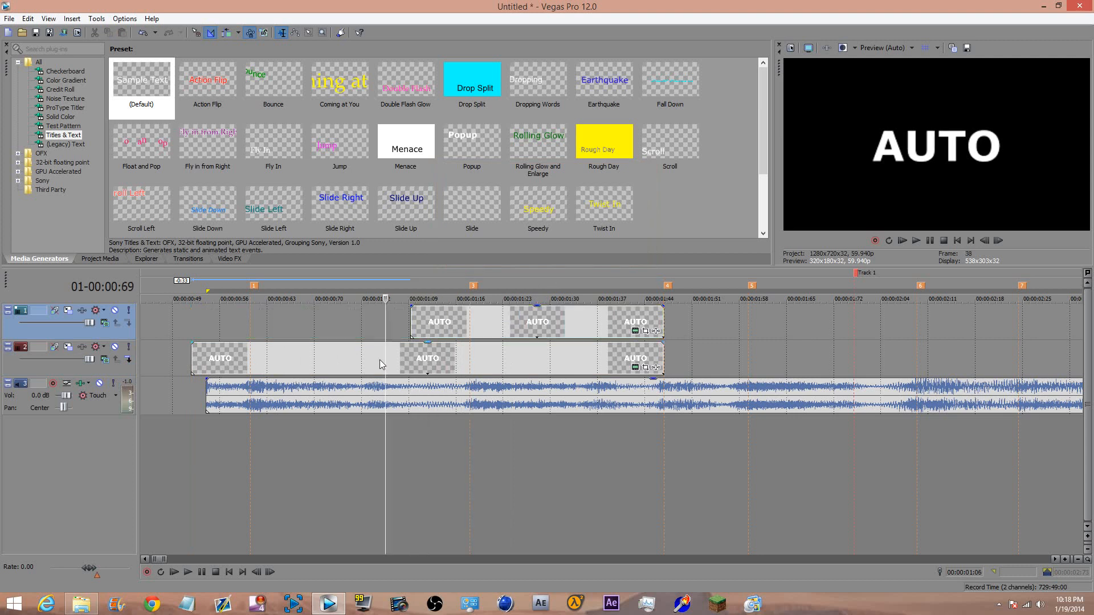
Play the titles from the start and examine the lower AUTO title frame by frame up to marker 1
click(180, 344)
key(space)
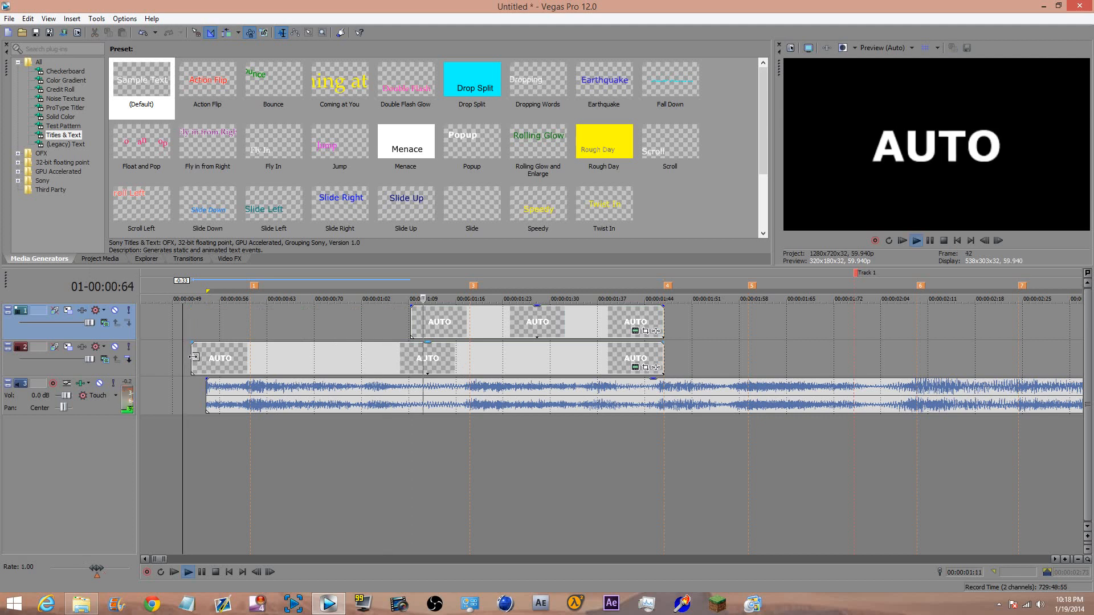
key(space)
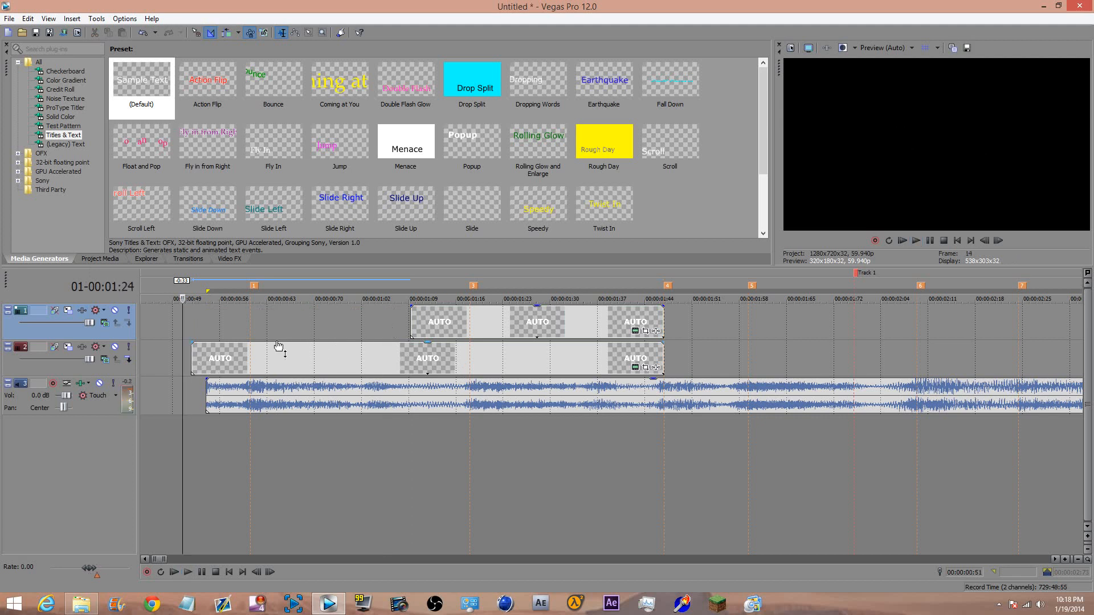
click(194, 359)
key(Right)
key(Right)
key(Right)
key(Right)
key(Right)
key(Right)
key(Right)
key(Left)
key(Left)
key(Left)
key(Left)
key(Left)
key(Left)
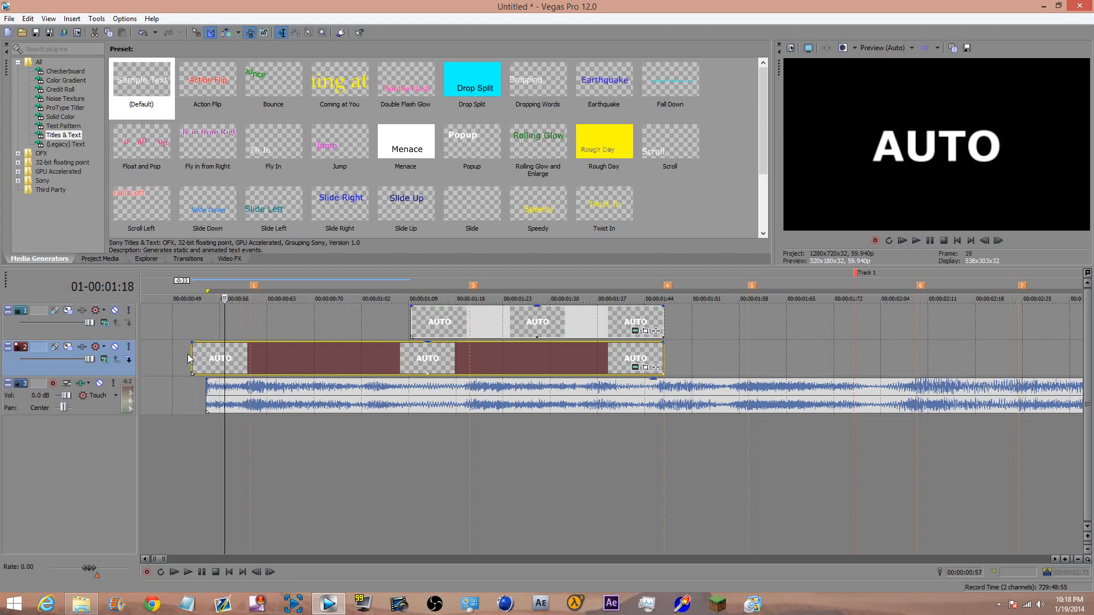
key(Right)
key(Right)
key(Right)
key(Right)
key(Right)
key(Right)
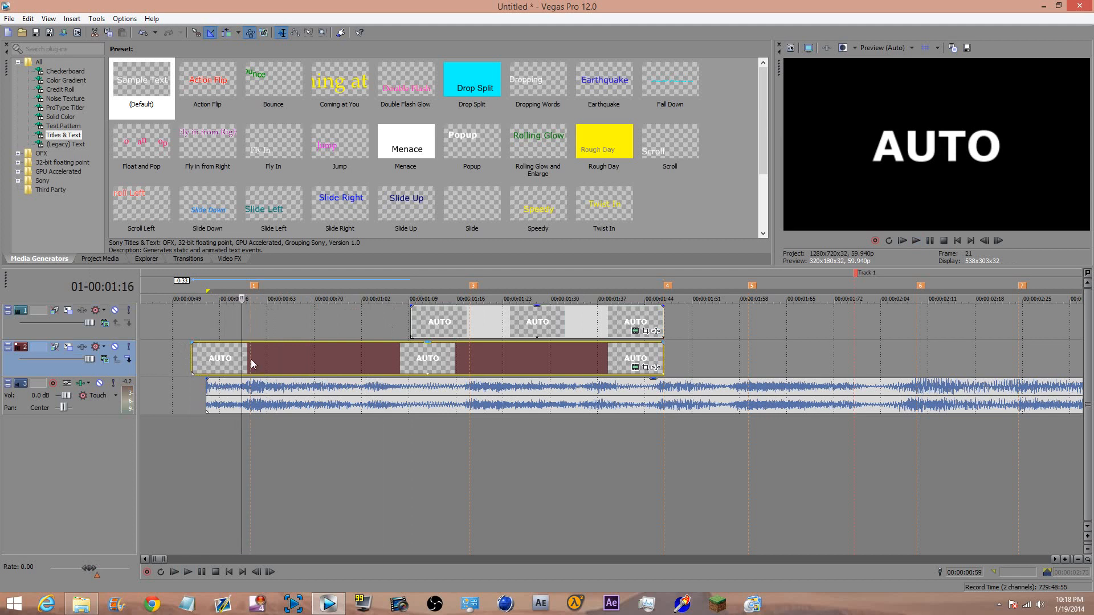
In the lower AUTO title's pan/crop, move the first keyframe's frame horizontally to X Center 1,920 and set its interpolation to Slow
click(645, 367)
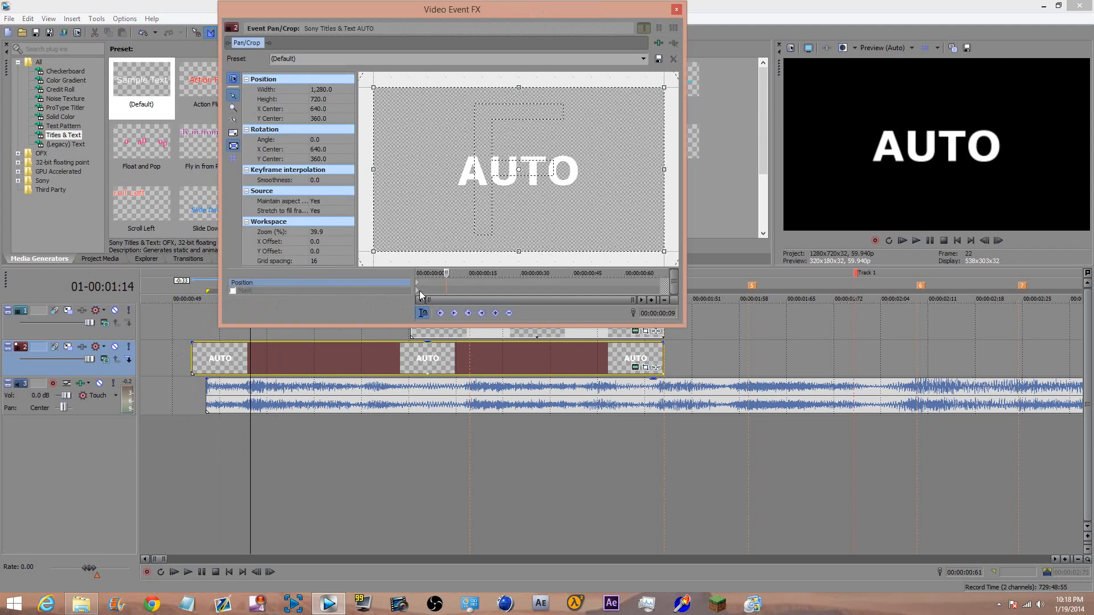
click(419, 285)
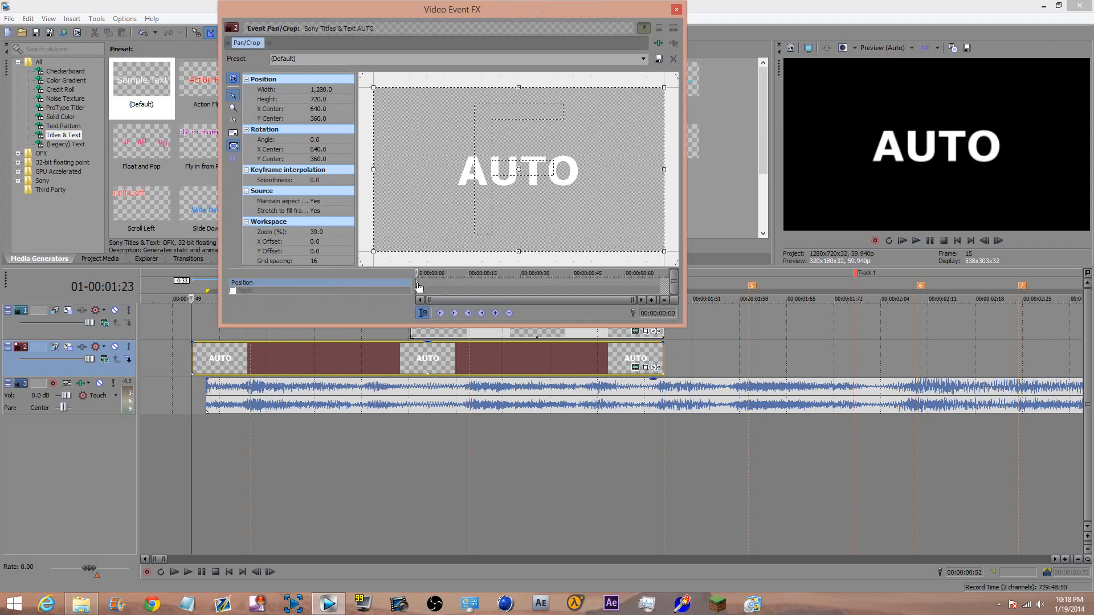
scroll(439, 234, down, 4)
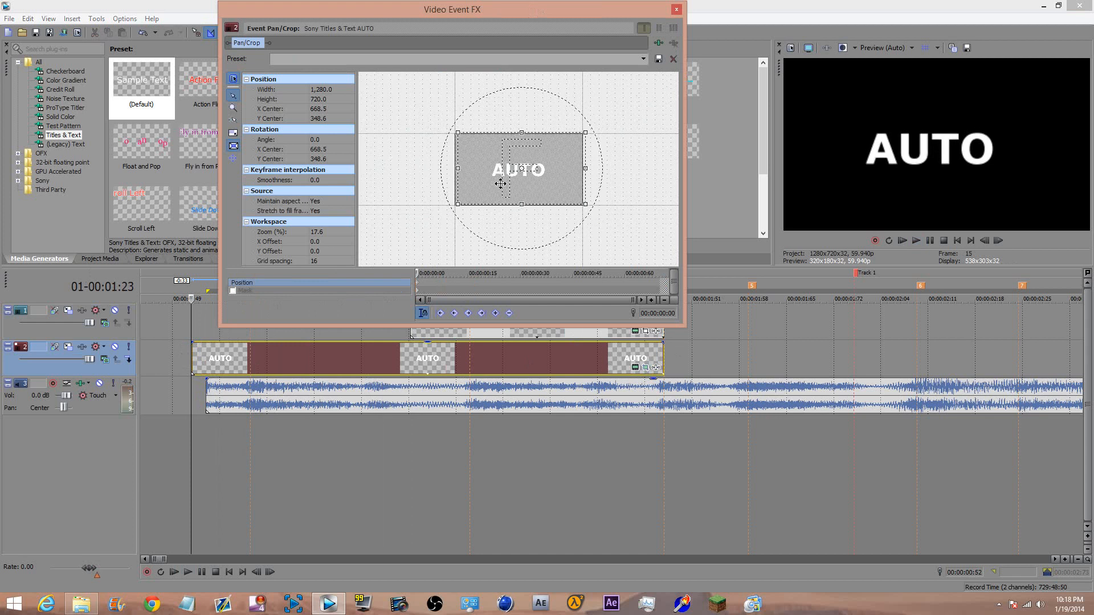
drag(496, 185, 608, 188)
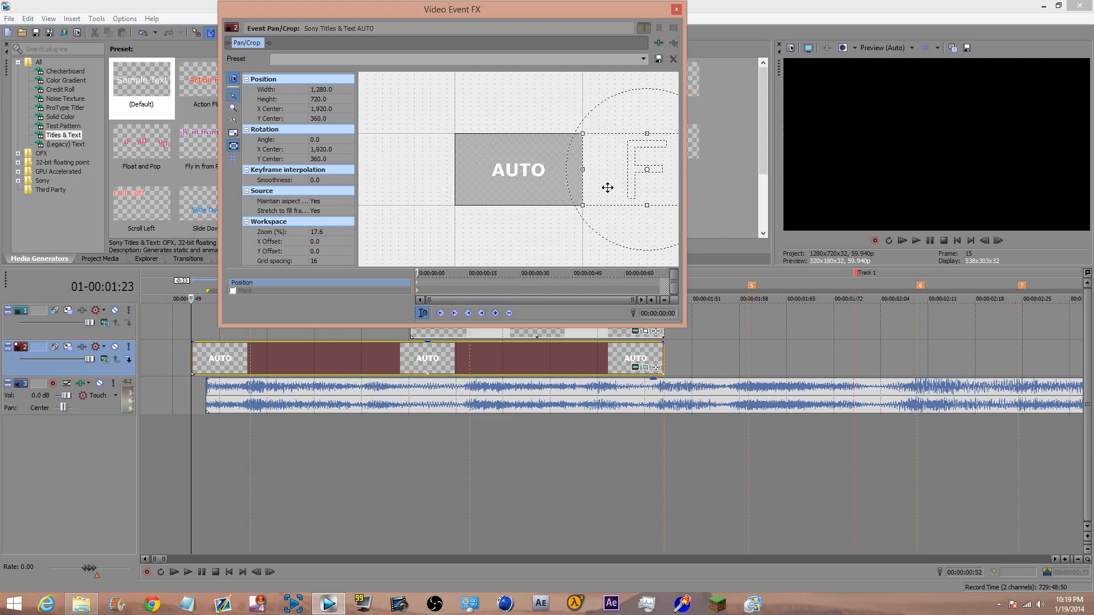
right_click(417, 284)
click(444, 380)
Add an AUTO position keyframe at 00:00:00:09 with X Center 594.5 and another at 00:00:00:11 with the frame restored
drag(420, 273, 446, 273)
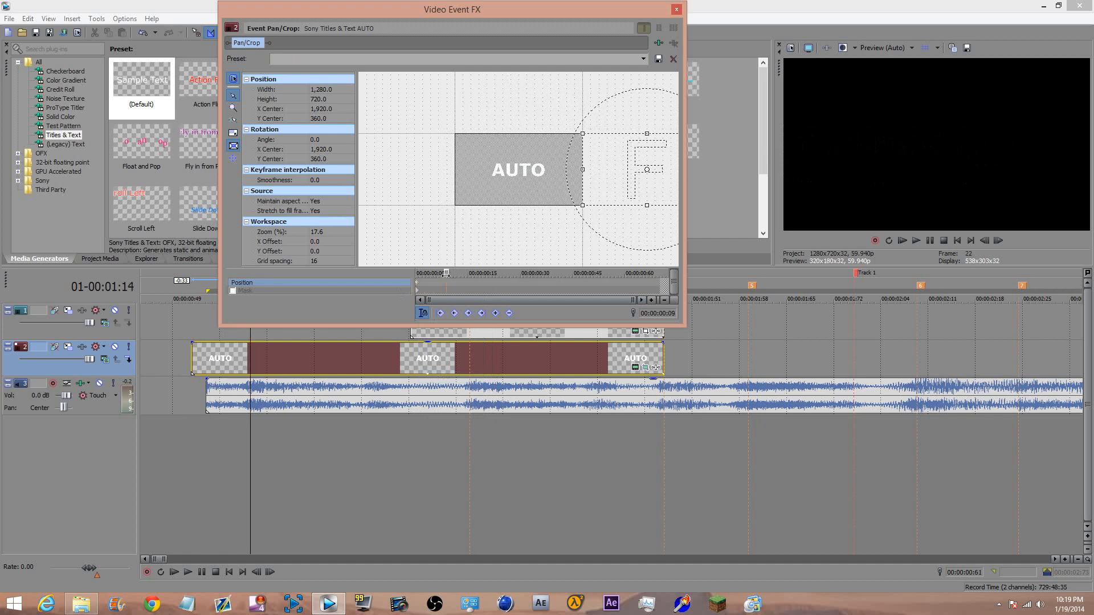
right_click(663, 177)
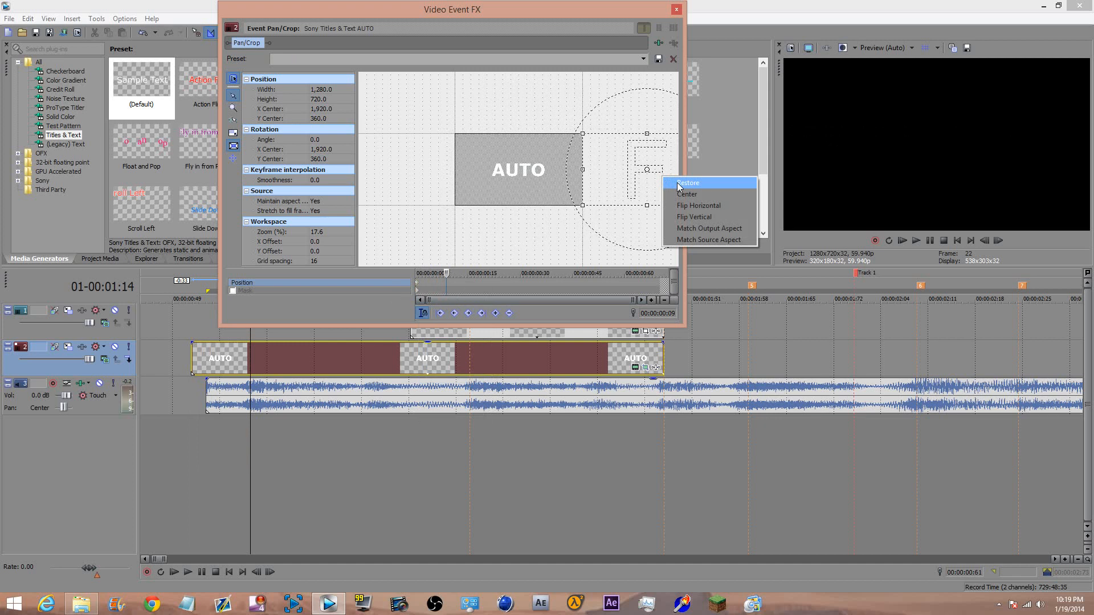
click(677, 182)
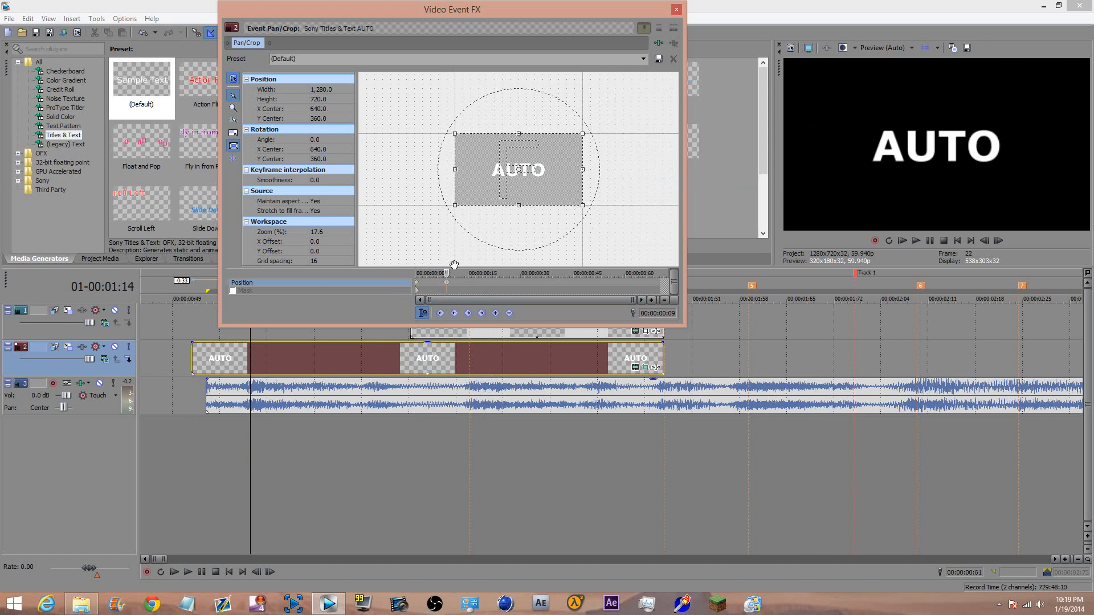
drag(537, 184, 518, 191)
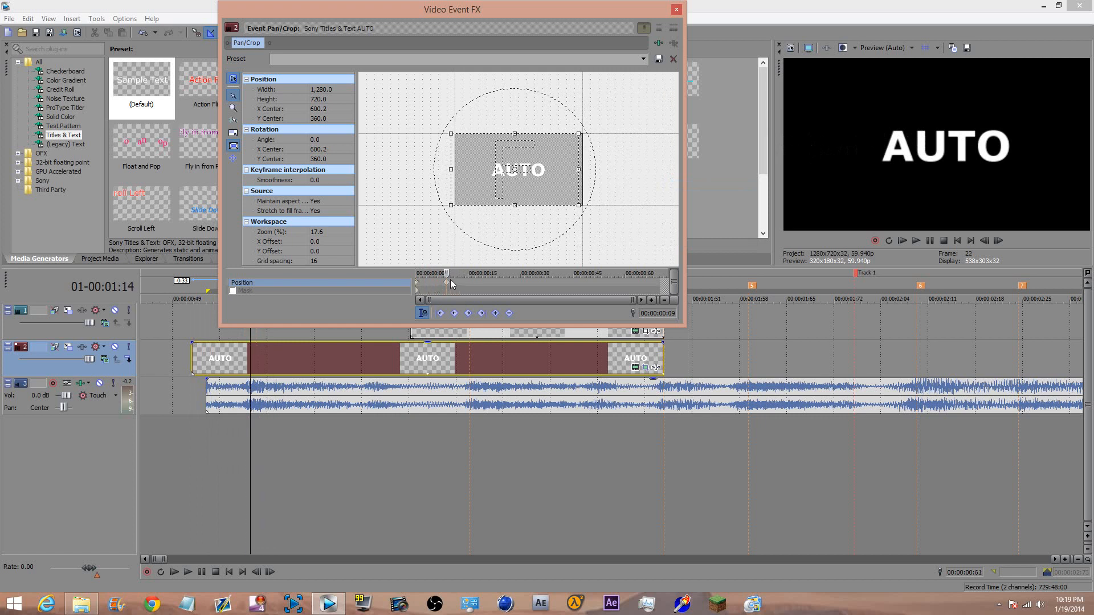
drag(484, 188, 481, 188)
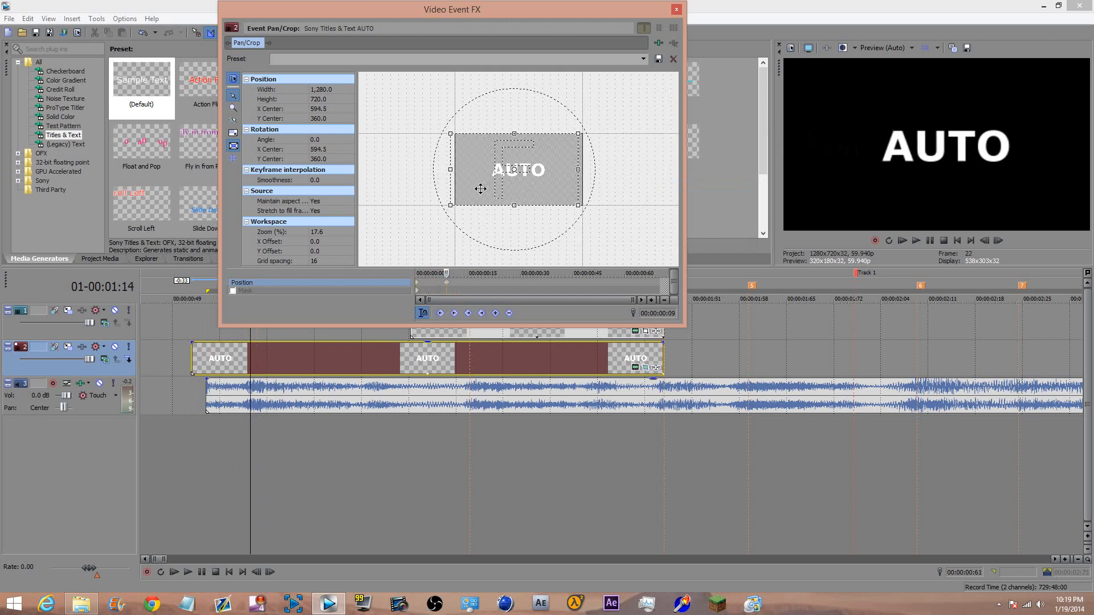
right_click(502, 185)
click(521, 194)
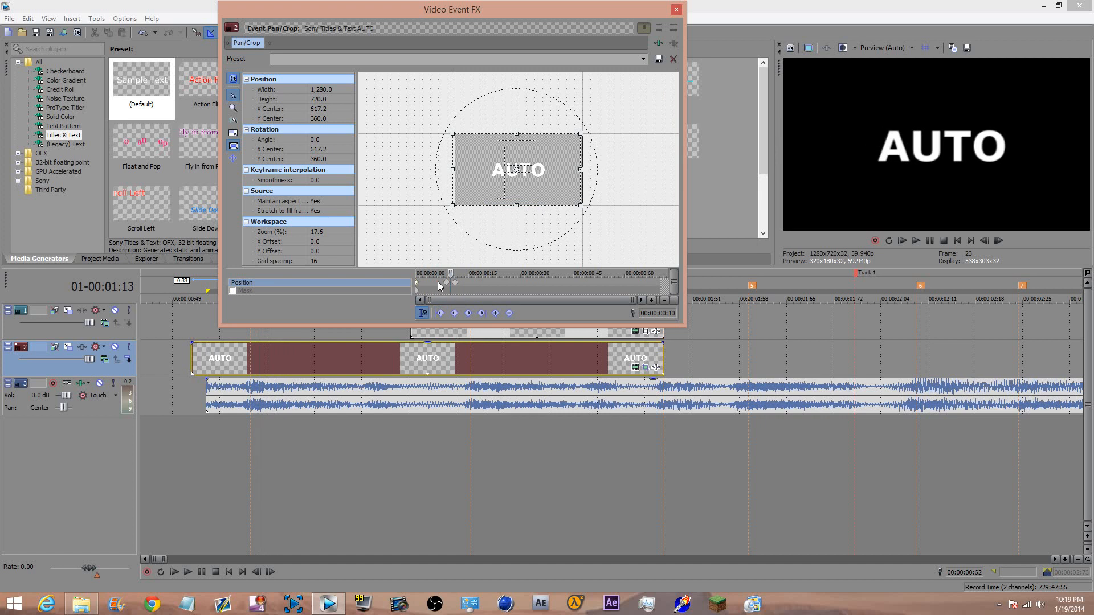
Set the AUTO keyframe at 00:00:00:09 to Fast and the one at 00:00:00:11 to Slow, and close the pan/crop settings
click(438, 281)
right_click(418, 286)
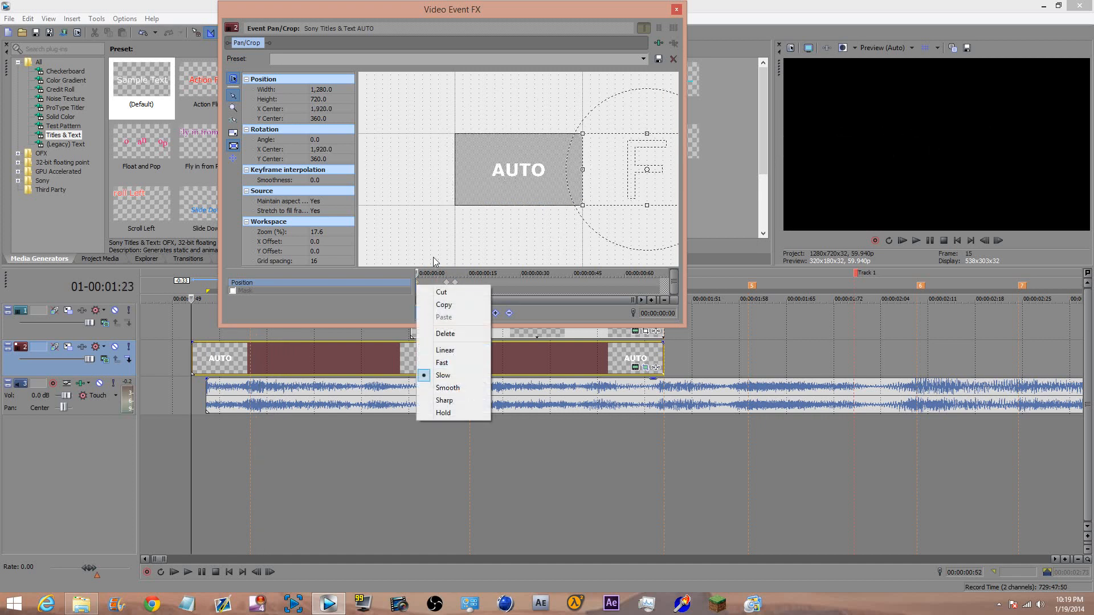
click(442, 278)
right_click(446, 284)
click(466, 362)
right_click(455, 283)
click(481, 374)
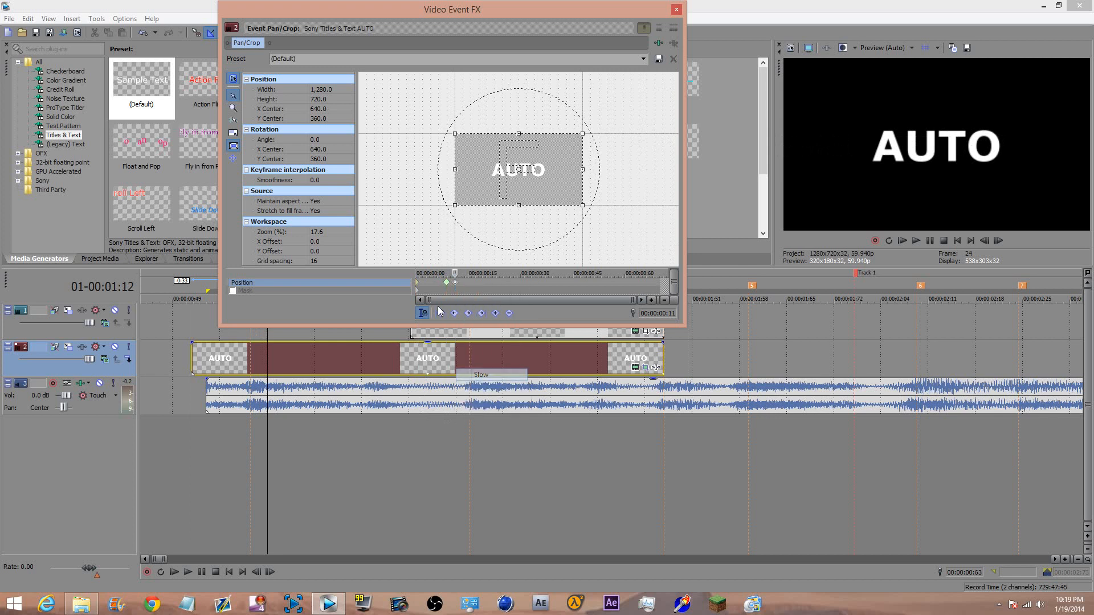
click(677, 9)
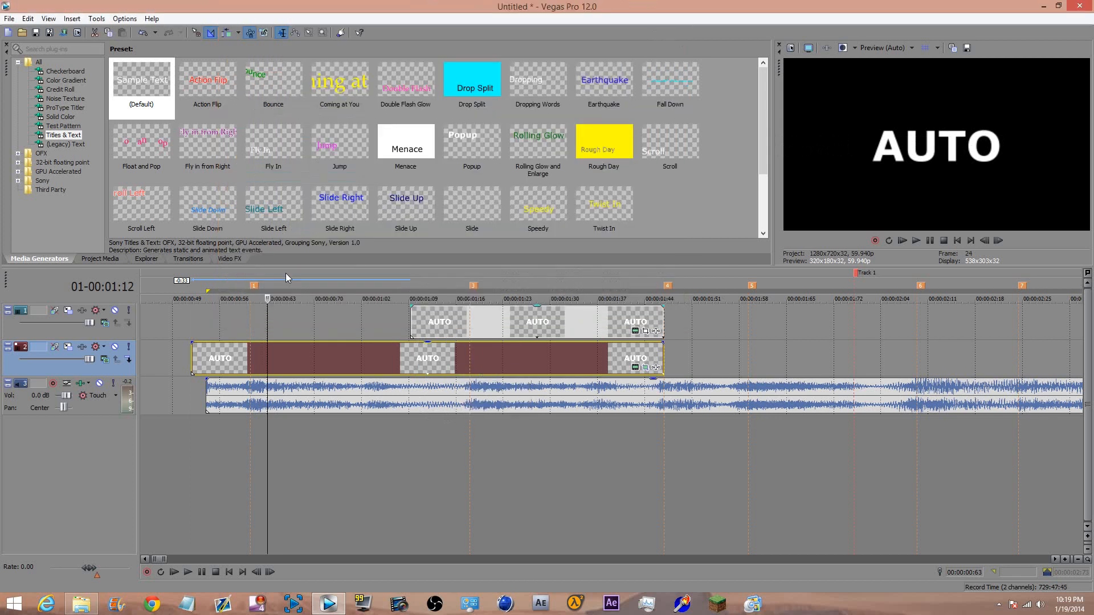
Play the AUTO title's slide-in animation from its start
click(189, 327)
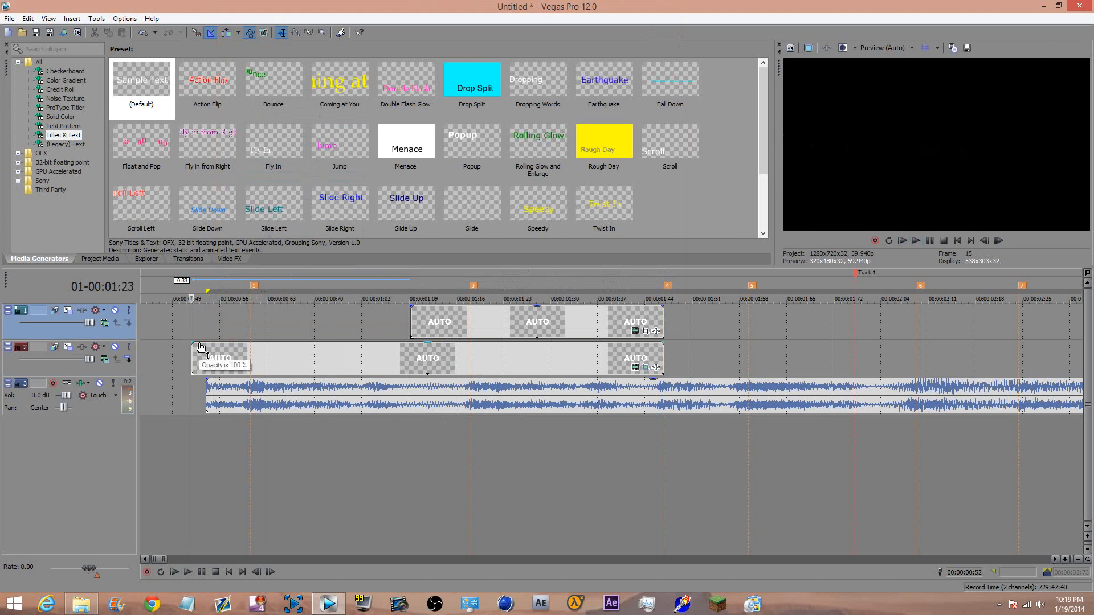
key(space)
key(space)
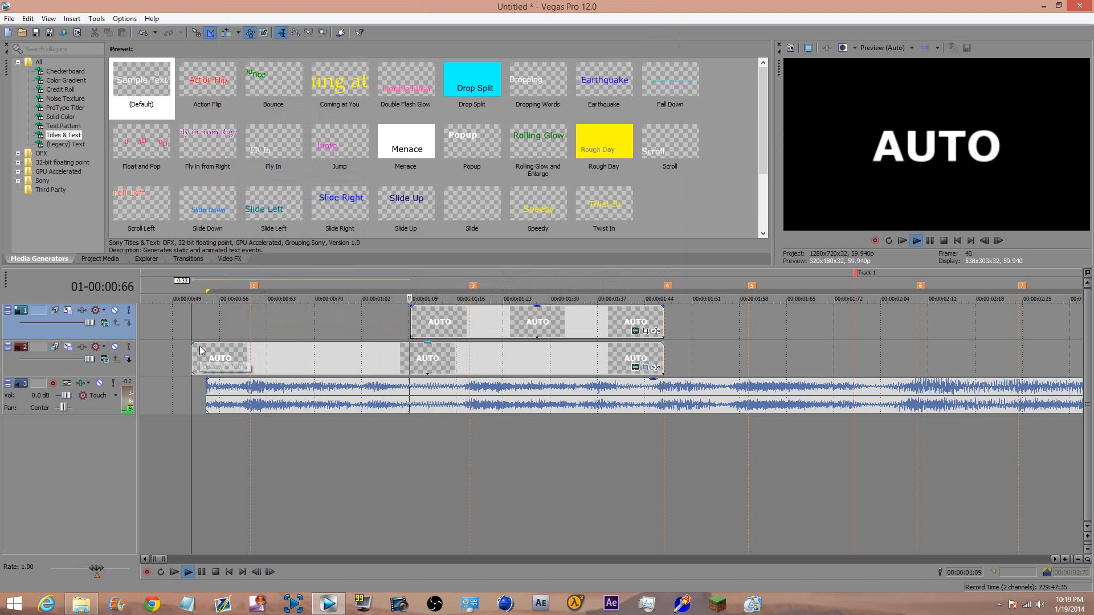
key(space)
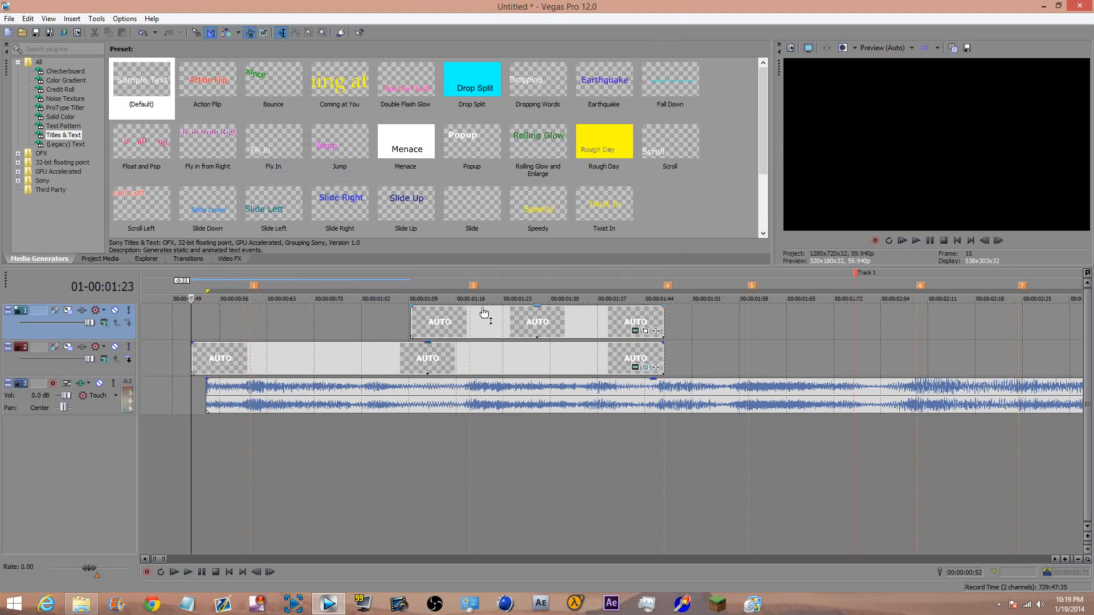
Replace the text of the top-track title with MATIC
click(418, 322)
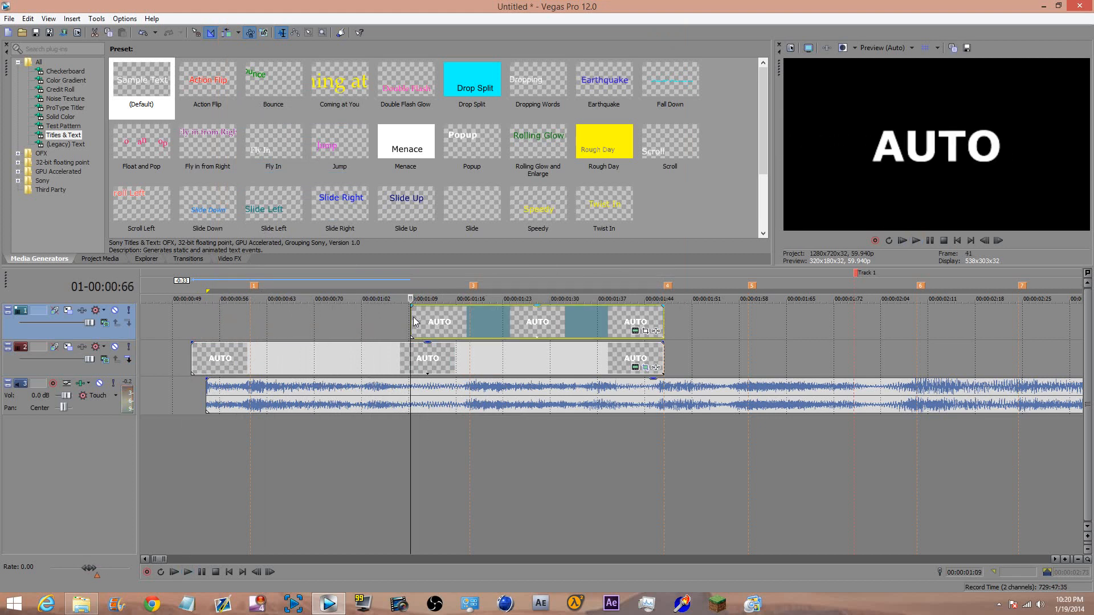
click(636, 332)
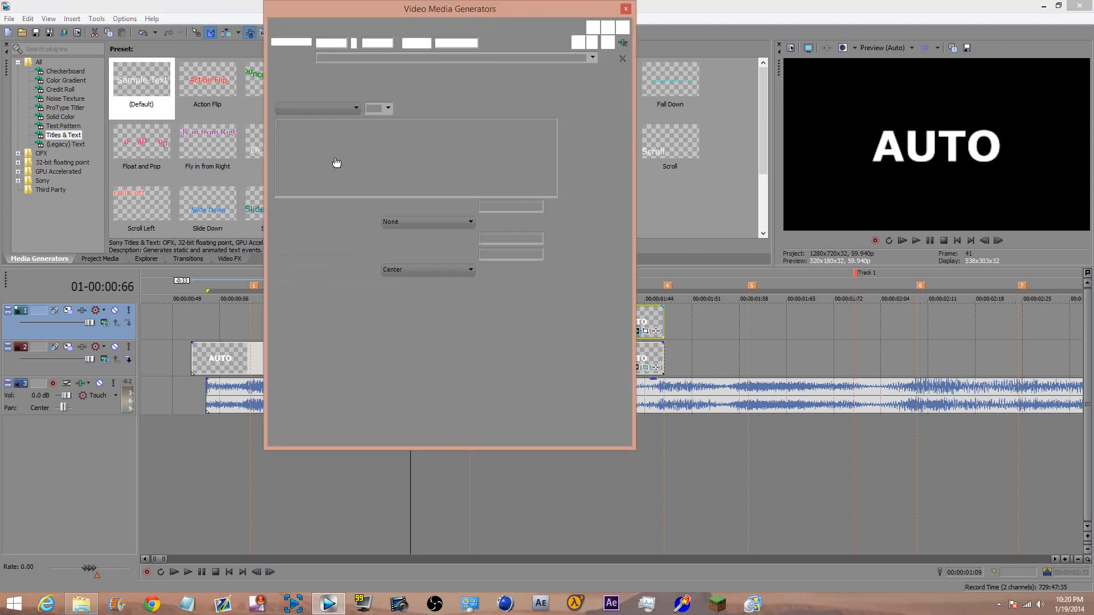
key(ctrl+a)
text(MATIC)
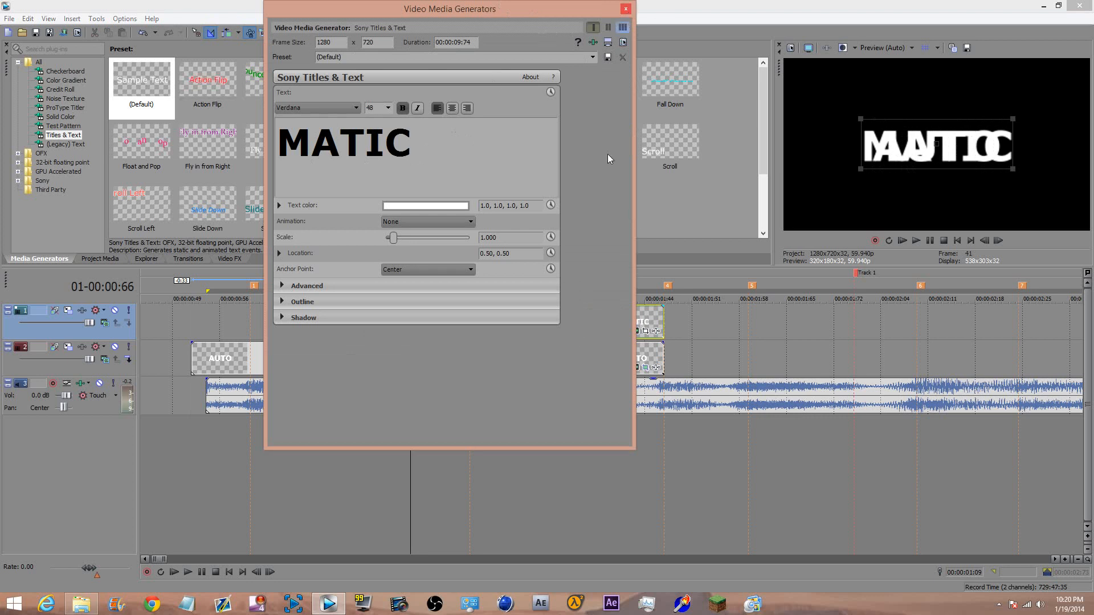
click(625, 9)
In the MATIC title's pan/crop, move the first keyframe's frame horizontally to X Center -640 and set its interpolation to Slow
click(646, 332)
drag(464, 168, 394, 185)
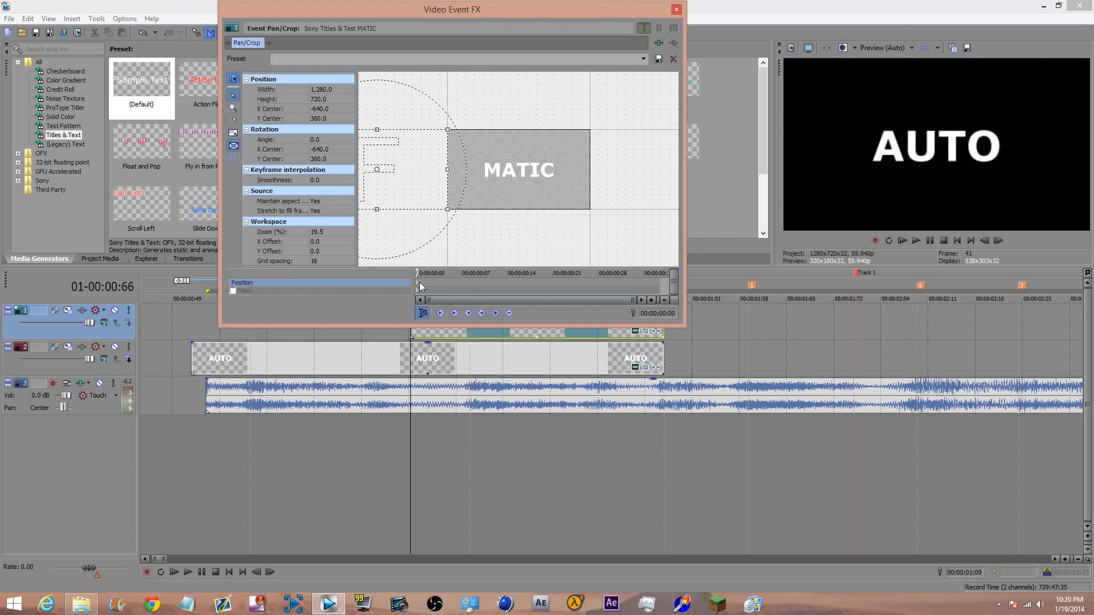
right_click(419, 284)
click(447, 376)
Add a MATIC position keyframe with X Center 400 and shift that keyframe to 00:00:00:13
drag(419, 273, 479, 273)
drag(423, 186, 538, 186)
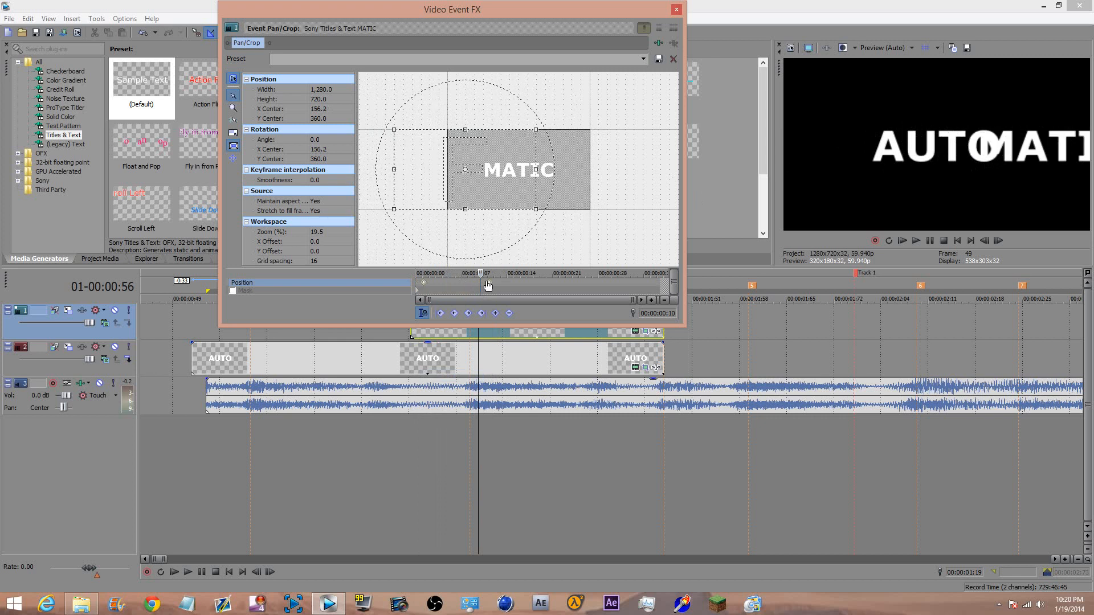
drag(480, 285, 498, 289)
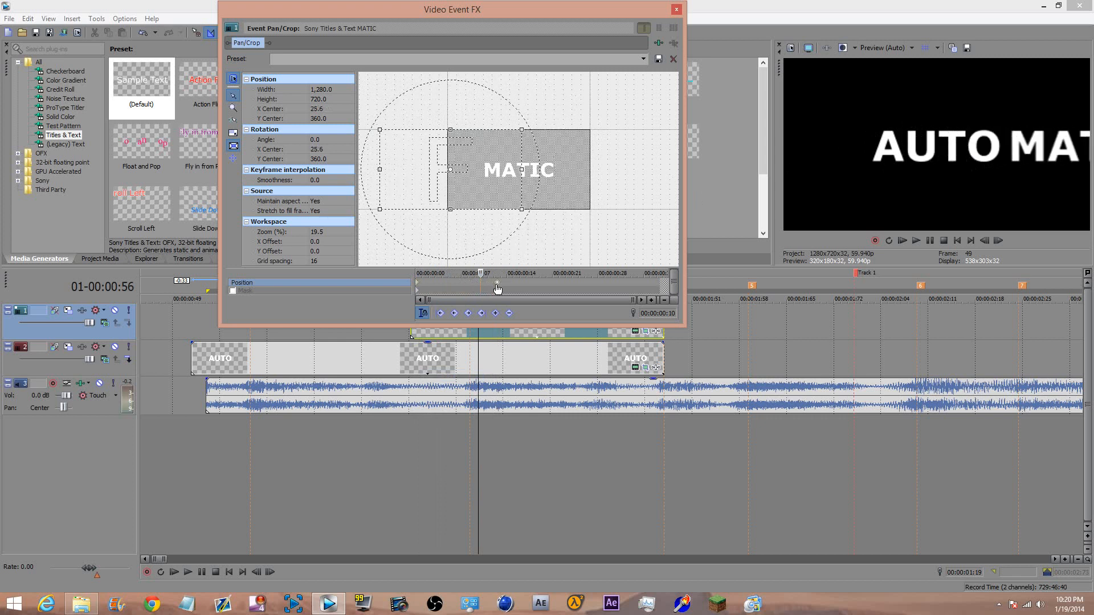
Restore the MATIC frame at 00:00:00:10, move it horizontally to X Center about 583.5 and set that keyframe to Fast
right_click(481, 177)
click(511, 187)
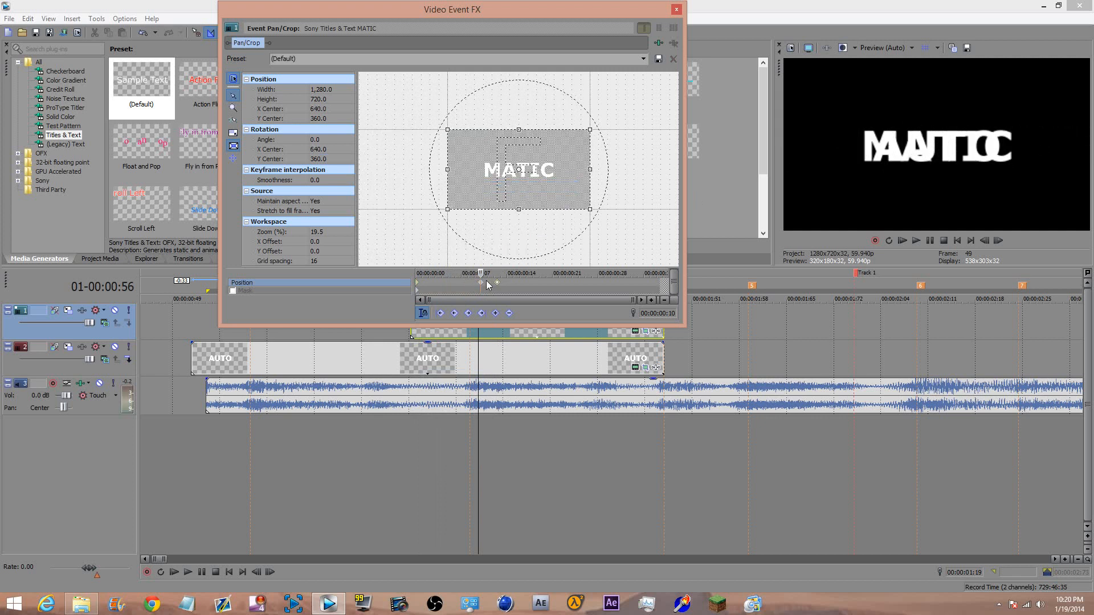
drag(505, 183, 497, 179)
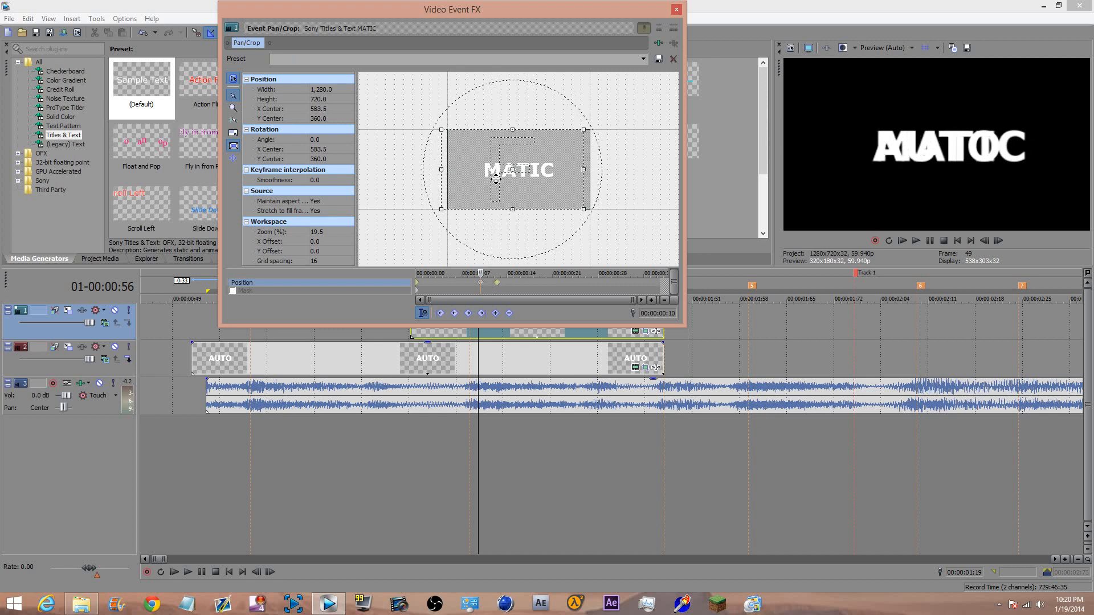
right_click(480, 282)
click(506, 366)
Check the interpolation of the MATIC title's first and last position keyframes and close the pan/crop settings
right_click(419, 284)
click(504, 289)
click(497, 283)
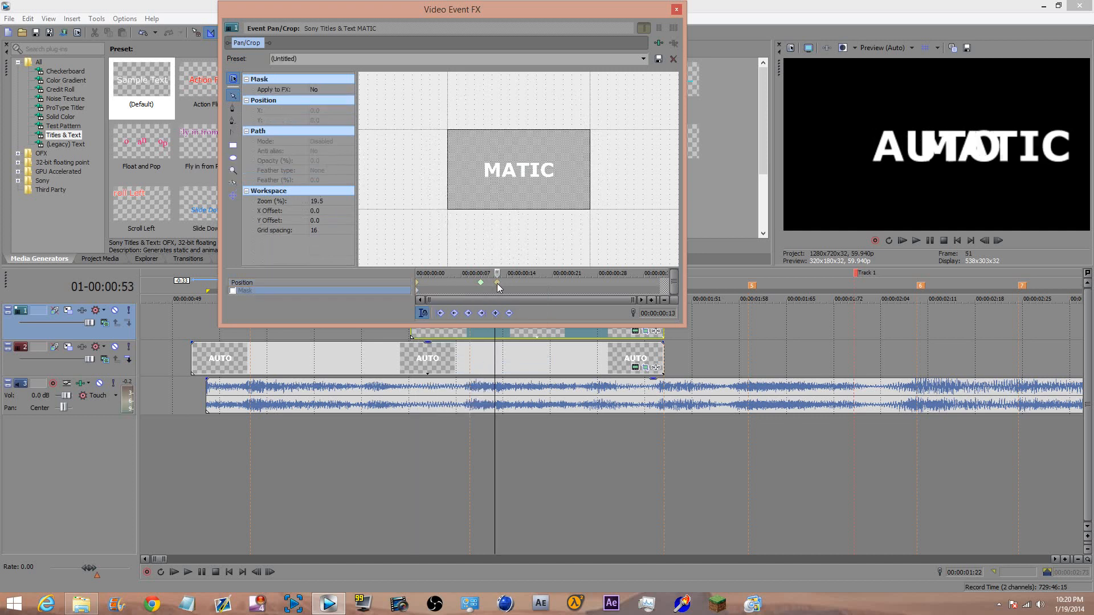
right_click(497, 283)
click(693, 20)
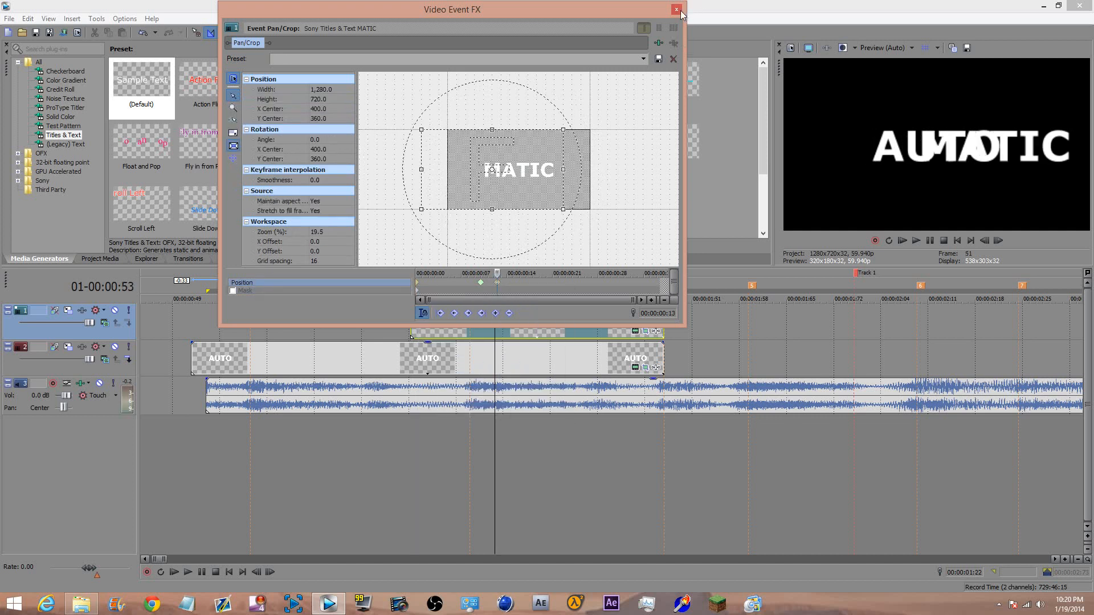
click(677, 9)
Play the titles from the start and step through the AUTO and MATIC slide-in animations frame by frame
click(191, 319)
key(space)
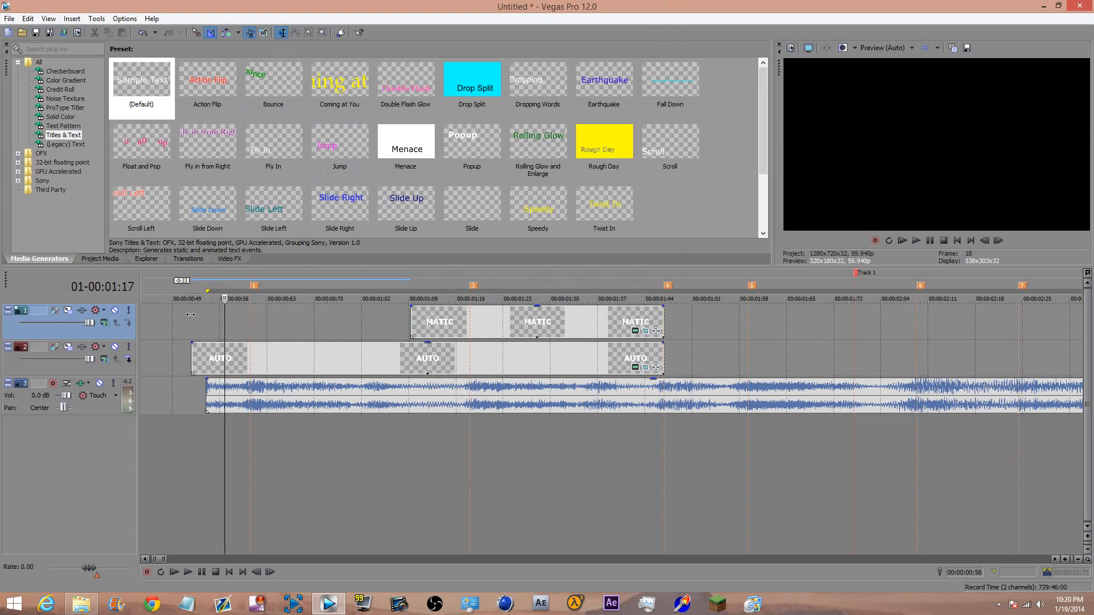
key(Right)
key(Right)
key(Left)
key(Left)
key(Left)
key(Left)
key(Left)
key(Left)
key(Left)
key(Left)
key(Left)
key(Left)
key(Left)
key(Left)
key(Left)
key(Left)
key(Left)
key(Left)
key(Left)
key(Left)
key(Left)
key(Left)
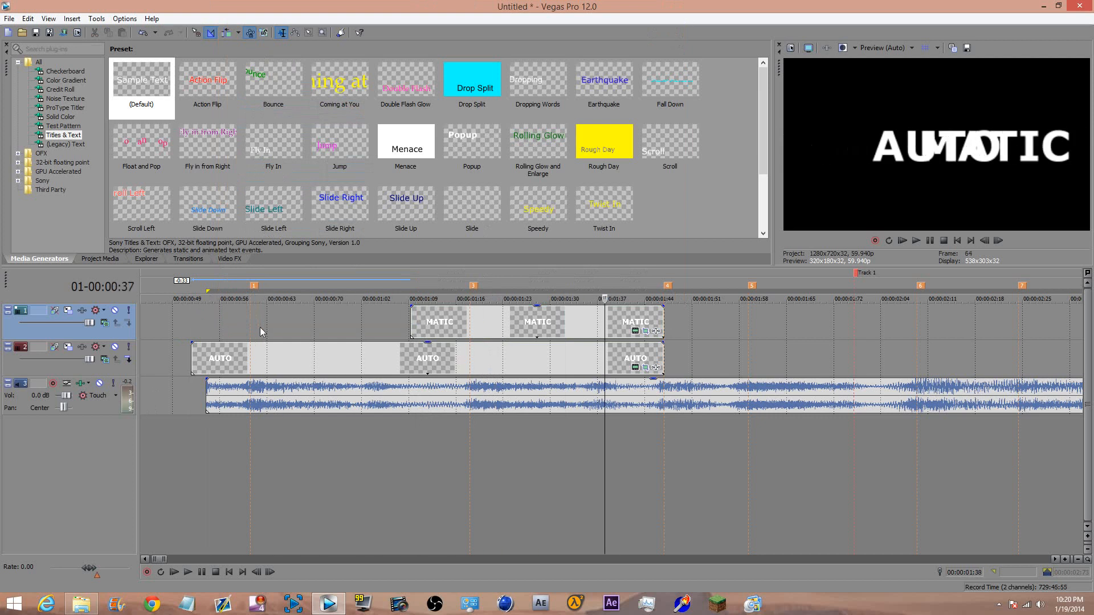
Step frame by frame through the part where the MATIC title slides over the AUTO title
key(Right)
key(Right)
key(Right)
key(Right)
key(Right)
key(Right)
key(Right)
key(Right)
key(Right)
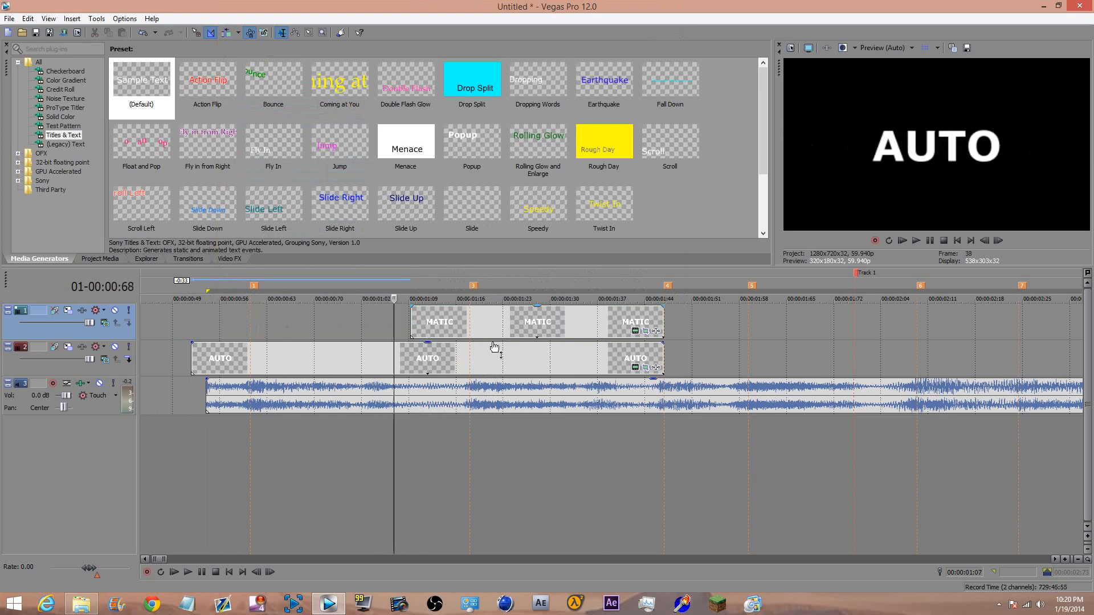
Open the AUTO title's pan/crop settings and add a position keyframe at 00:00:00:40, where MATIC starts sliding in
click(645, 368)
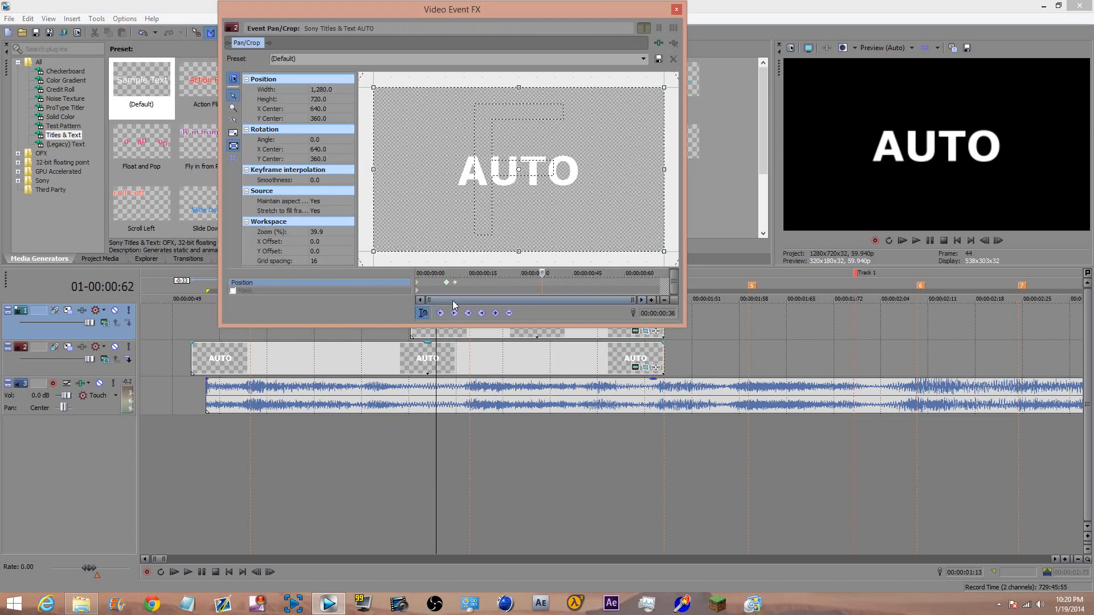
key(Left)
key(Left)
key(Left)
key(Left)
key(Left)
key(Left)
key(Left)
key(Left)
key(Left)
key(Left)
key(Left)
key(Left)
key(Right)
key(Right)
key(Right)
key(Right)
key(Right)
key(Right)
key(Right)
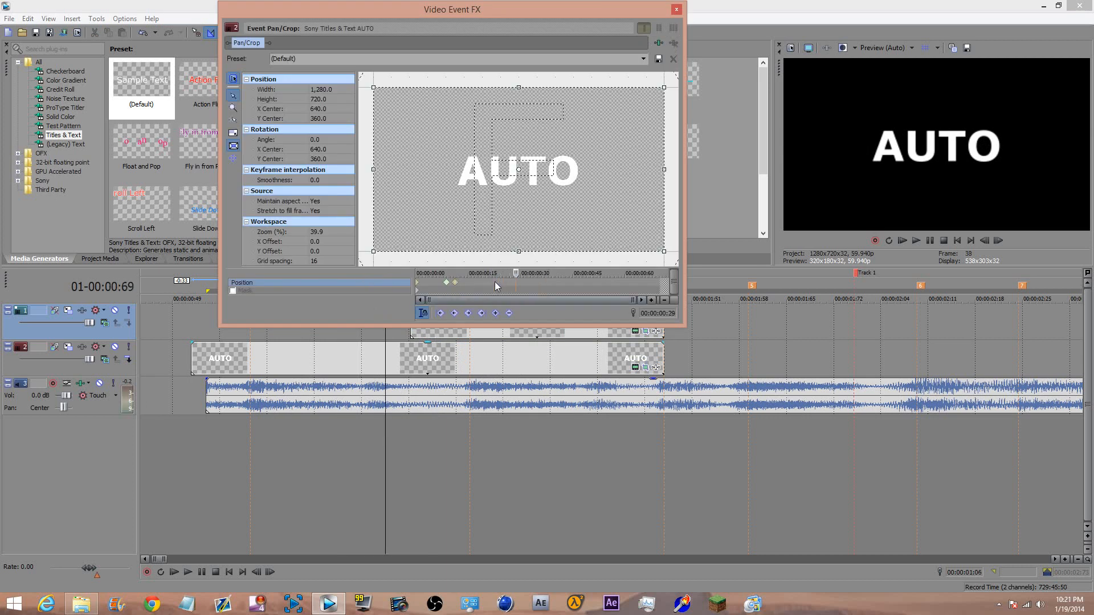
key(Right)
key(Right)
key(Right)
key(Right)
key(Right)
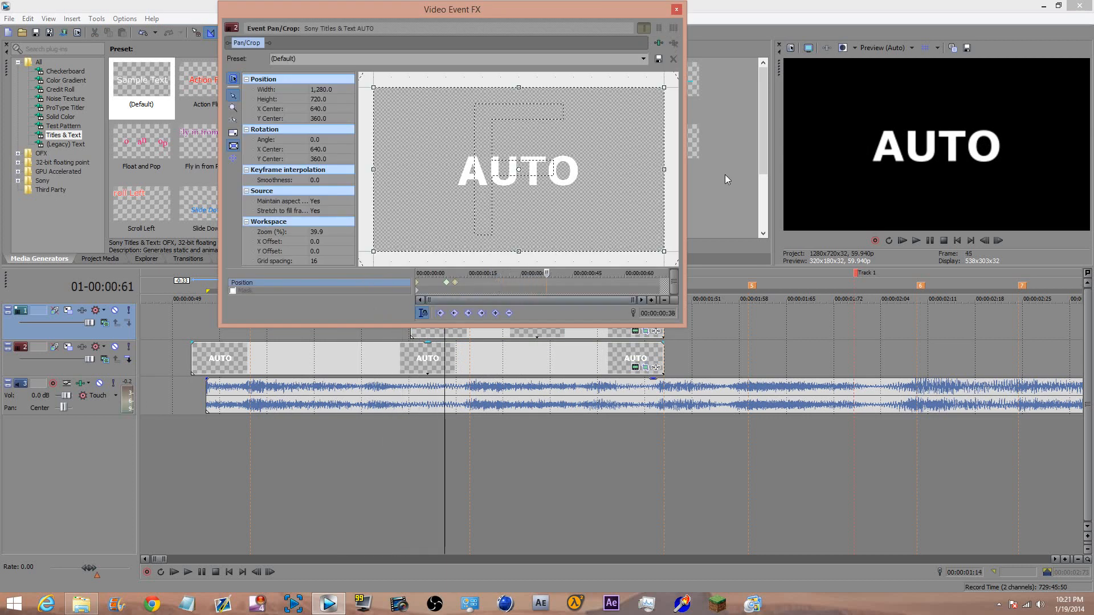
key(Right)
key(Right)
key(Right)
key(Left)
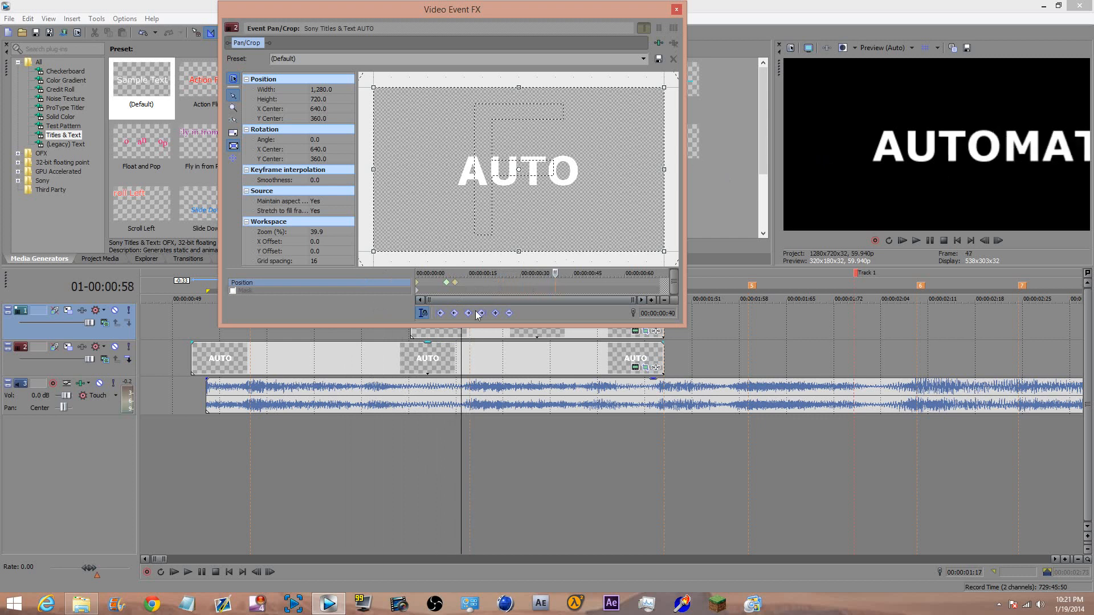
click(495, 313)
At 00:00:00:41, move the AUTO frame horizontally to X Center about 875.5 so the word sits directly against MATIC
key(Right)
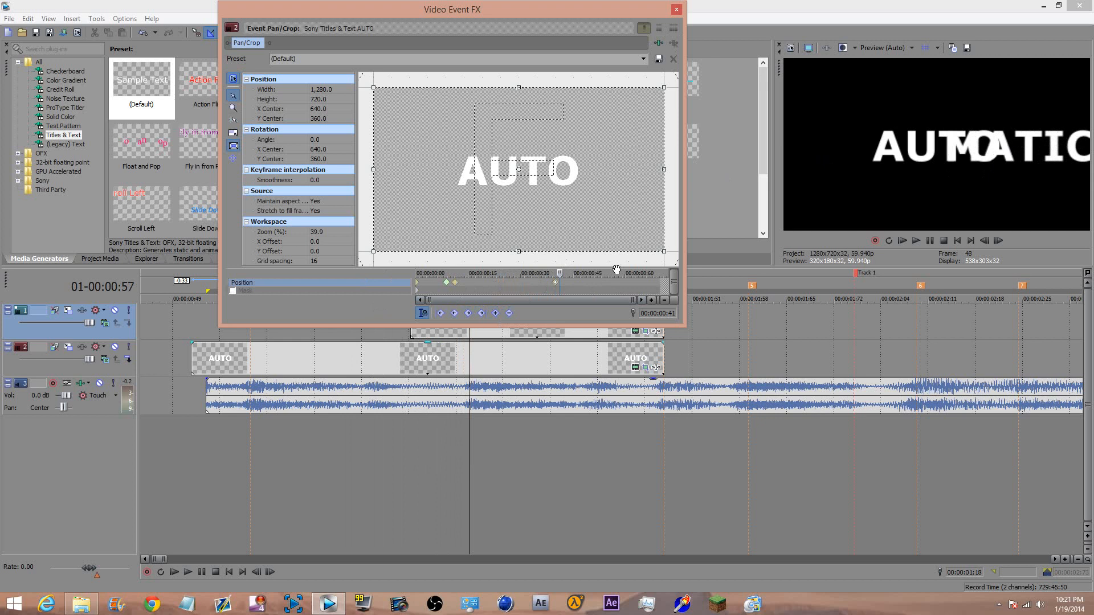
key(Right)
key(Right)
key(Right)
key(Right)
key(Right)
key(Right)
key(Right)
key(Right)
key(Right)
key(Right)
key(Right)
key(Right)
key(Right)
key(Right)
key(Right)
key(Right)
key(Right)
key(Right)
key(Right)
key(Right)
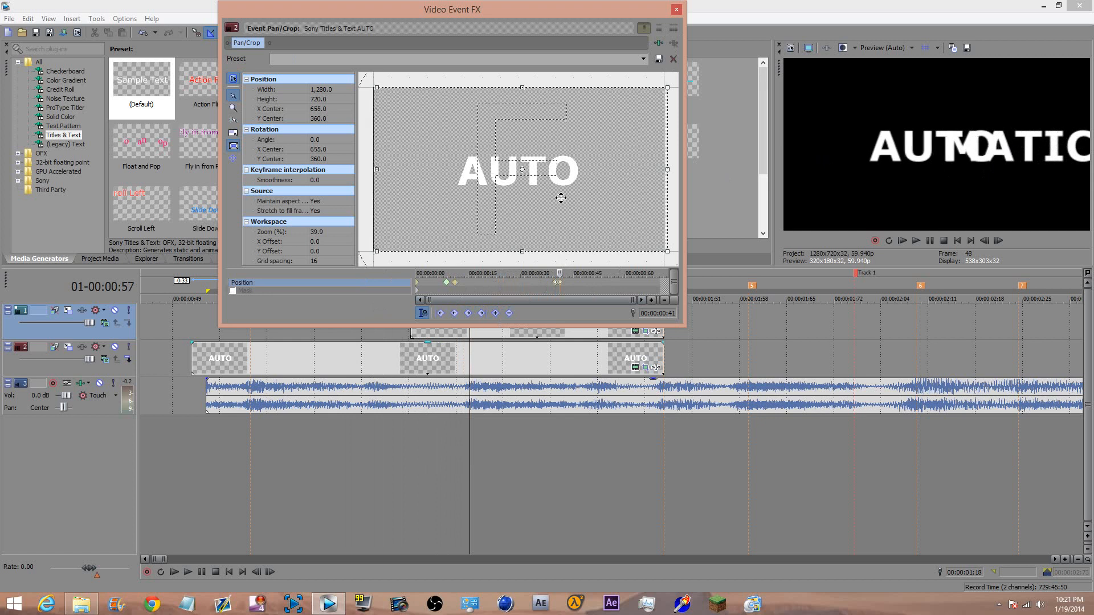
key(Right)
key(Right)
key(Right)
key(Right)
key(Right)
key(Right)
key(Right)
key(Right)
key(Right)
key(Right)
key(Right)
key(Right)
key(Right)
key(Right)
key(Right)
key(Right)
key(Right)
key(Right)
key(Right)
key(Right)
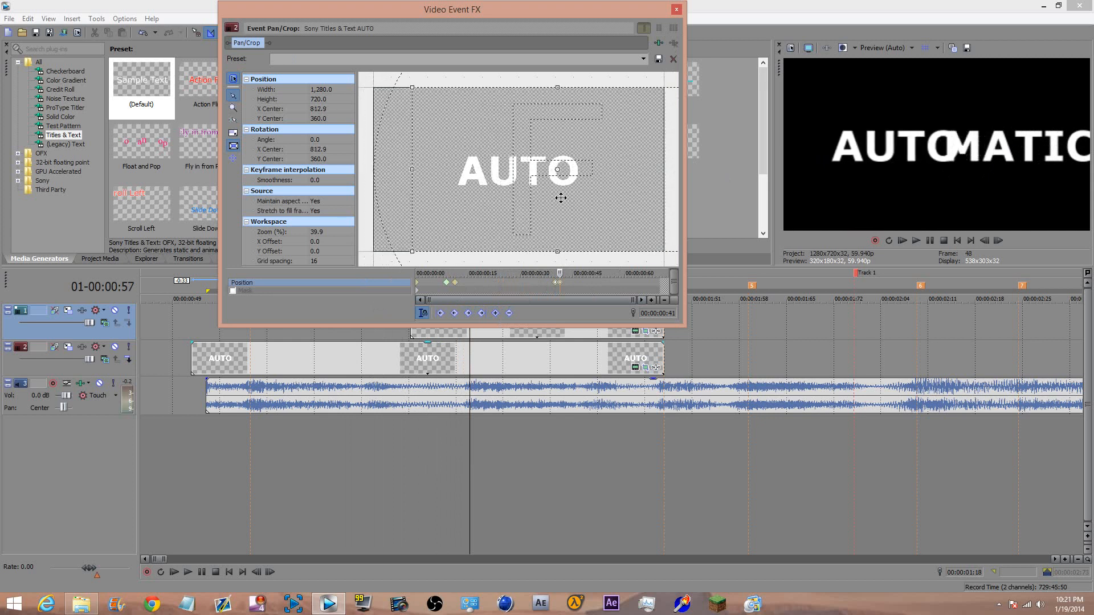
key(Right)
key(Right)
key(Right)
key(Right)
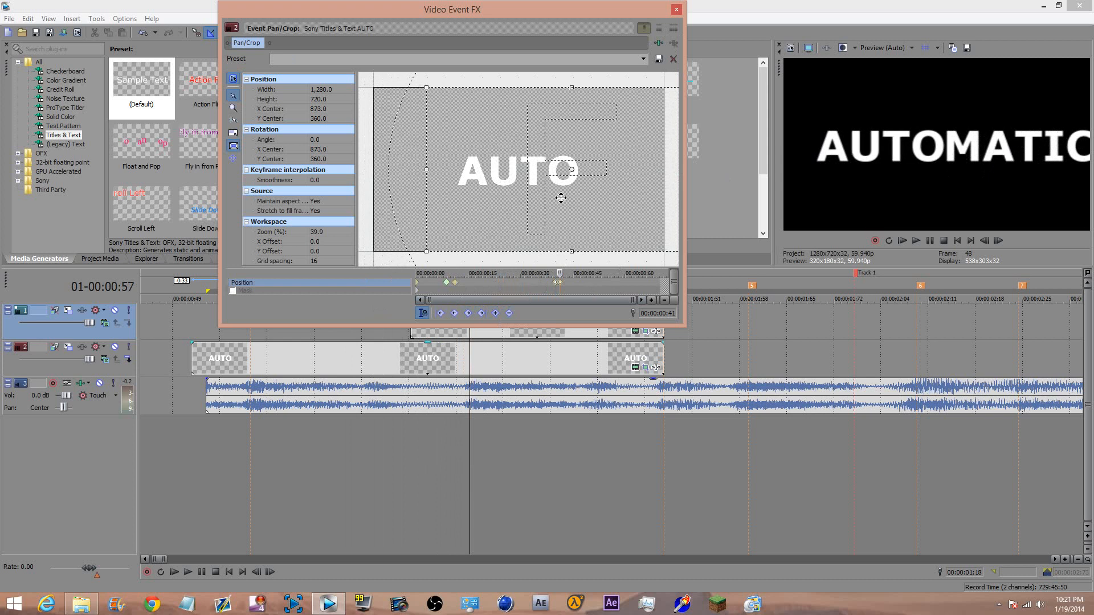
At 00:00:00:43, move the AUTO frame horizontally to X Center about 1,168.6 so AUTO stays ahead of the incoming MATIC
click(564, 284)
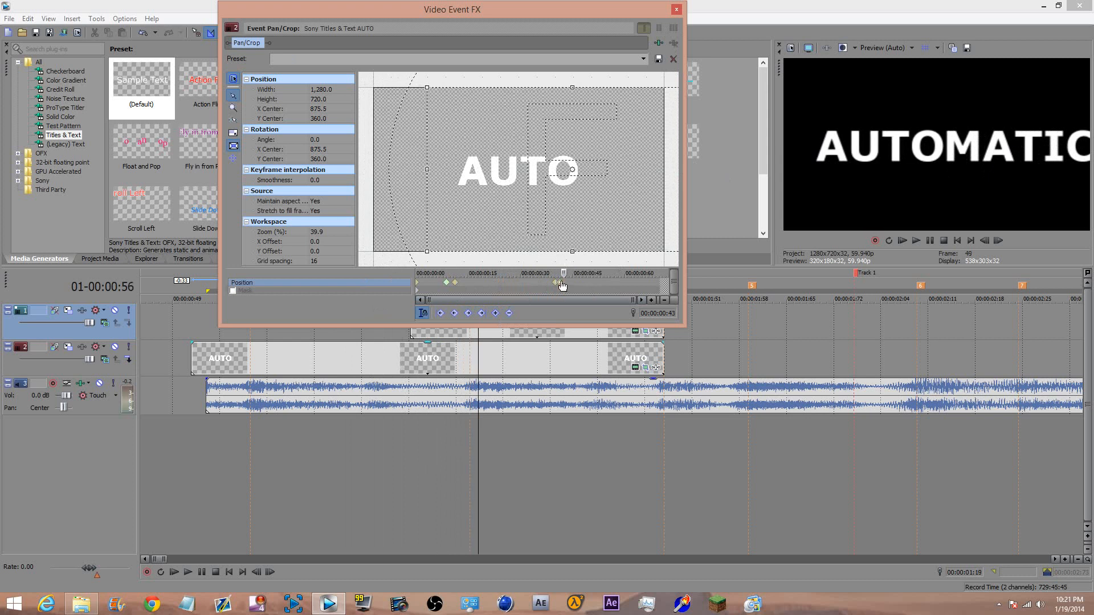
click(540, 204)
key(Right)
key(Right)
key(Right)
key(Right)
key(Right)
key(Right)
key(Right)
key(Right)
key(Right)
key(Right)
key(Right)
key(Right)
key(Right)
key(Right)
key(Right)
key(Right)
key(Right)
key(Right)
key(Right)
key(Right)
key(Right)
key(Right)
key(Right)
key(Right)
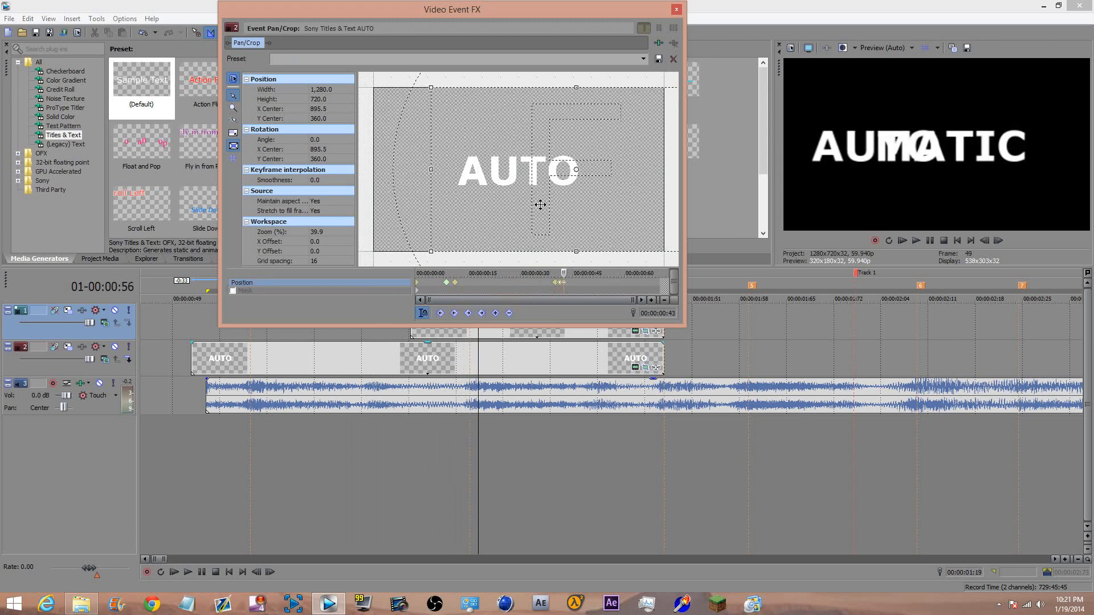
key(Right)
key(Right)
key(Right)
key(Right)
key(Right)
key(Right)
key(Right)
key(Right)
key(Right)
key(Right)
key(Right)
key(Right)
key(Right)
key(Right)
key(Right)
key(Right)
key(Right)
key(Right)
key(Right)
key(Right)
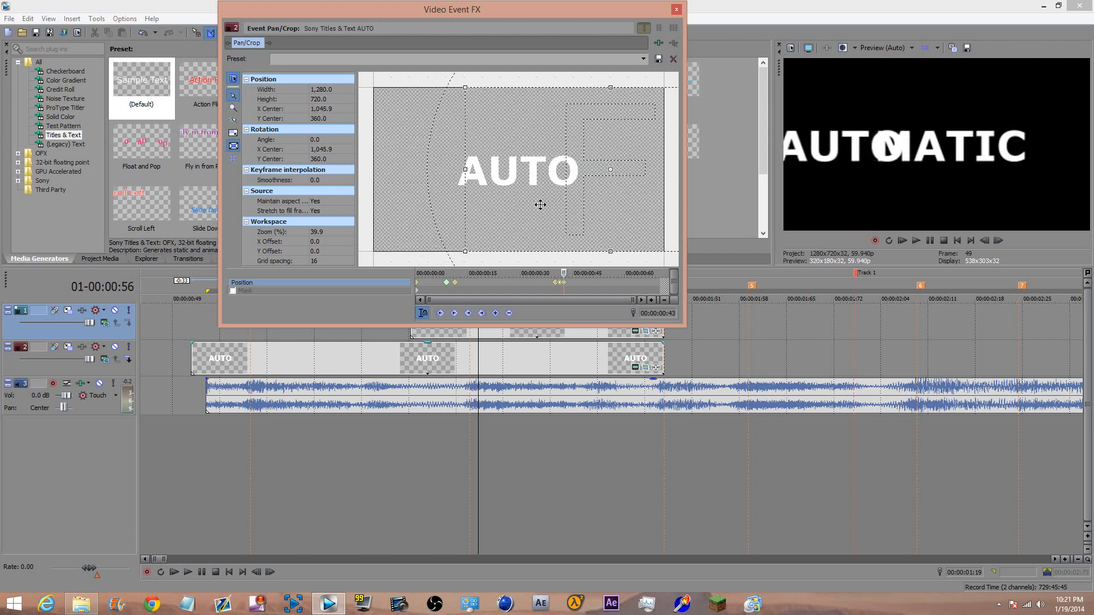
key(Right)
key(Right)
key(Right)
key(Right)
key(Right)
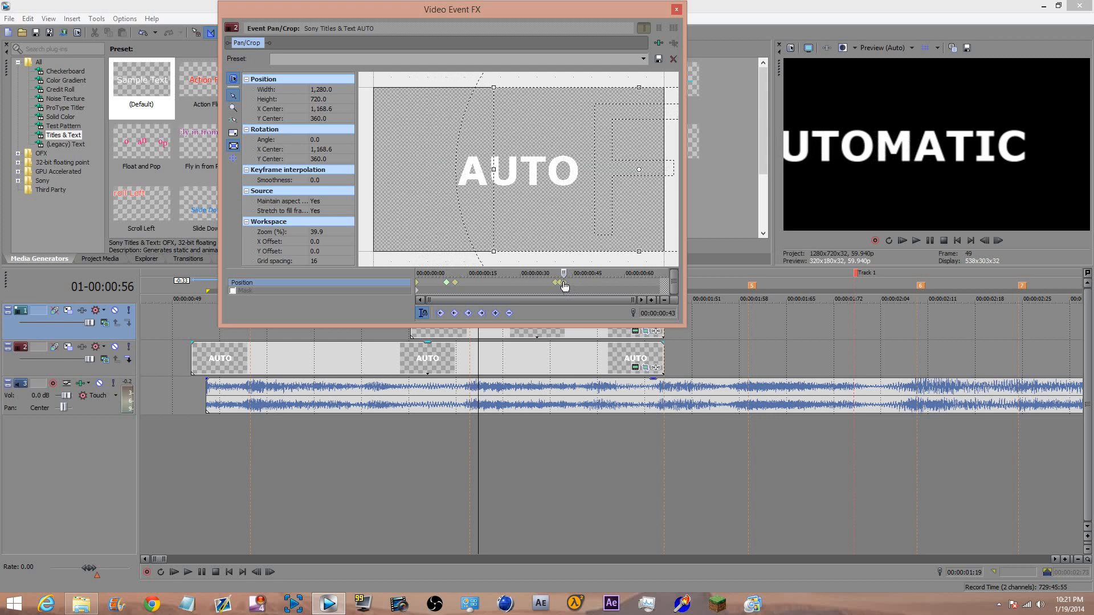
At 00:00:00:44, move the AUTO frame horizontally to X Center about 1,025.8 so the word sits directly against MATIC
key(Right)
key(Left)
key(Left)
key(Left)
key(Left)
key(Left)
key(Left)
key(Left)
key(Left)
key(Left)
key(Left)
key(Left)
key(Left)
key(Left)
key(Left)
key(Left)
key(Left)
key(Left)
key(Left)
key(Left)
key(Left)
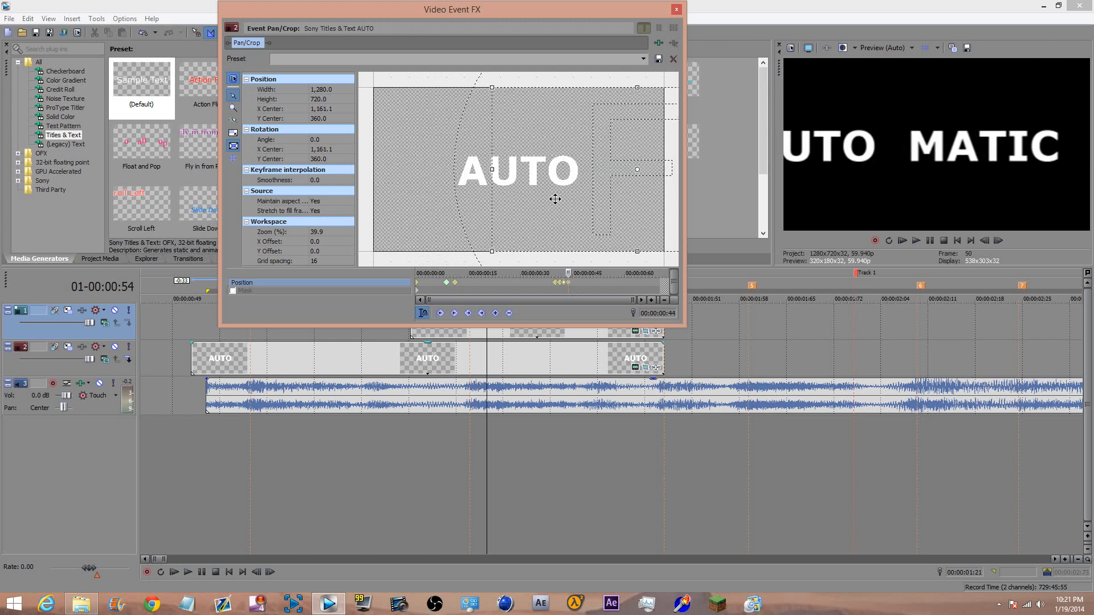
key(Left)
key(Left)
key(Left)
key(Left)
key(Left)
key(Left)
key(Left)
key(Left)
key(Left)
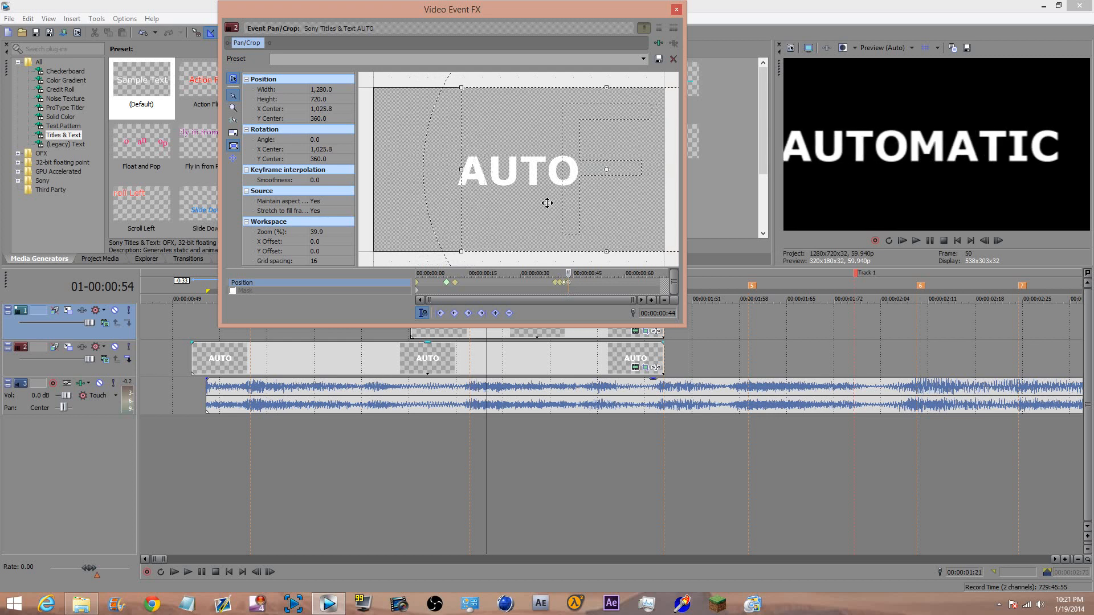
At 00:00:00:45, move the AUTO frame horizontally to X Center about 978.2 so both words read as AUTOMATIC
key(Right)
key(Left)
key(Left)
key(Left)
key(Left)
key(Left)
key(Left)
key(Left)
key(Left)
key(Left)
key(Left)
key(Left)
key(Left)
key(Left)
key(Left)
key(Left)
key(Left)
key(Left)
key(Left)
key(Left)
key(Left)
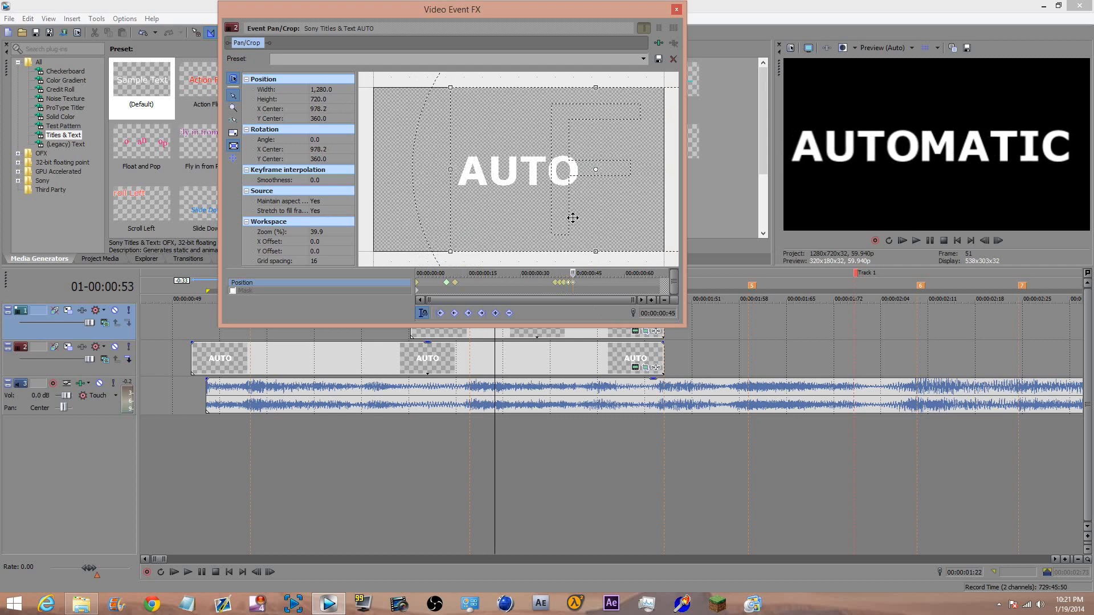
key(Home)
key(Right)
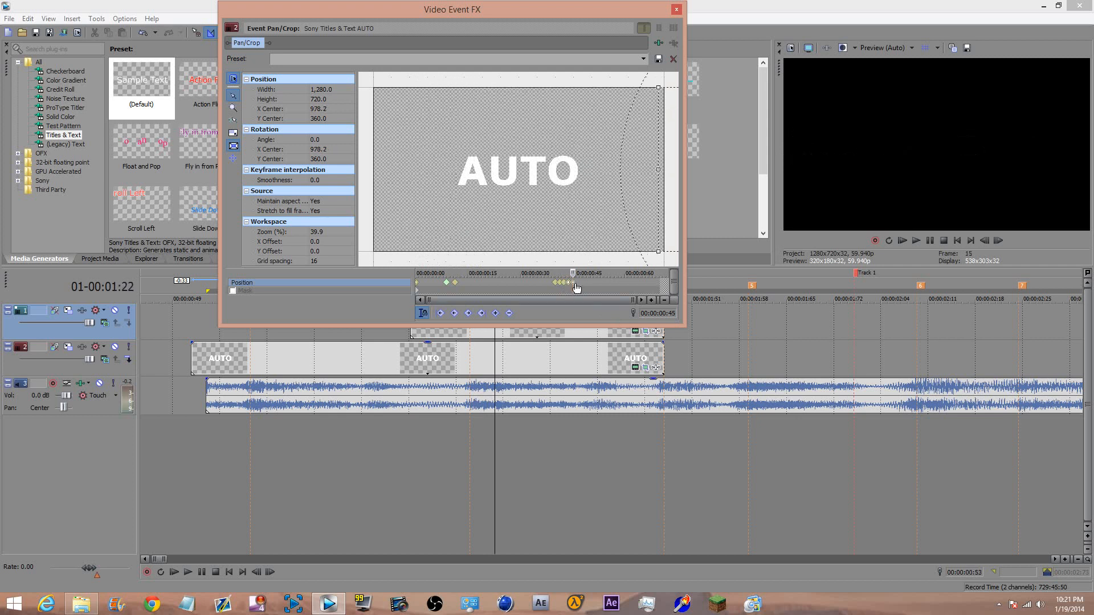
key(Left)
click(574, 282)
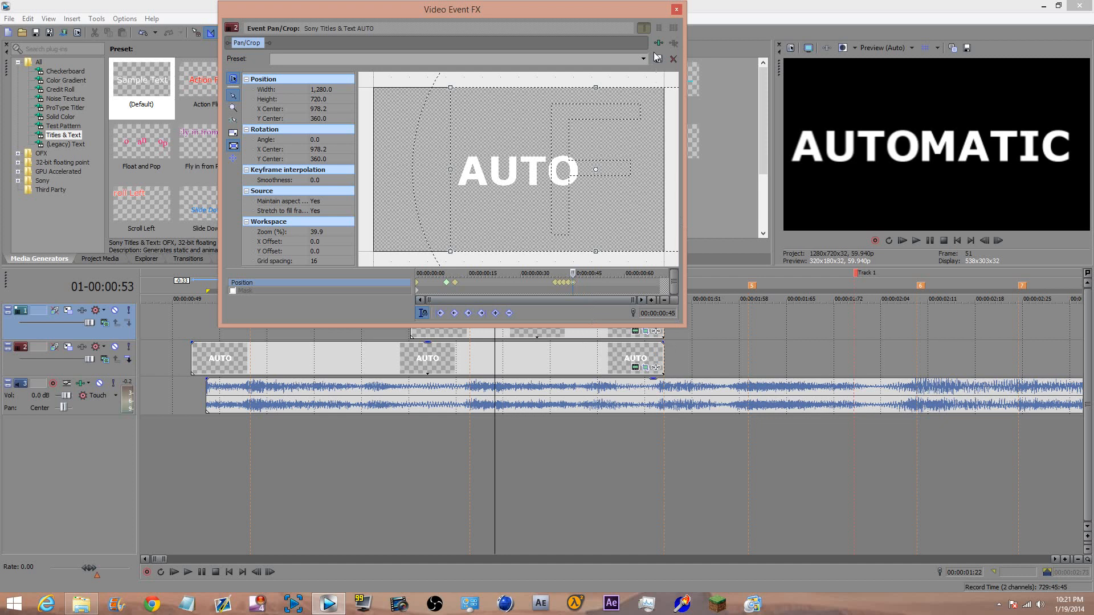
Switch to the MATIC title's pan/crop settings and move its frame to X Center about 347.4 at 00:00:00:13
click(677, 9)
click(645, 331)
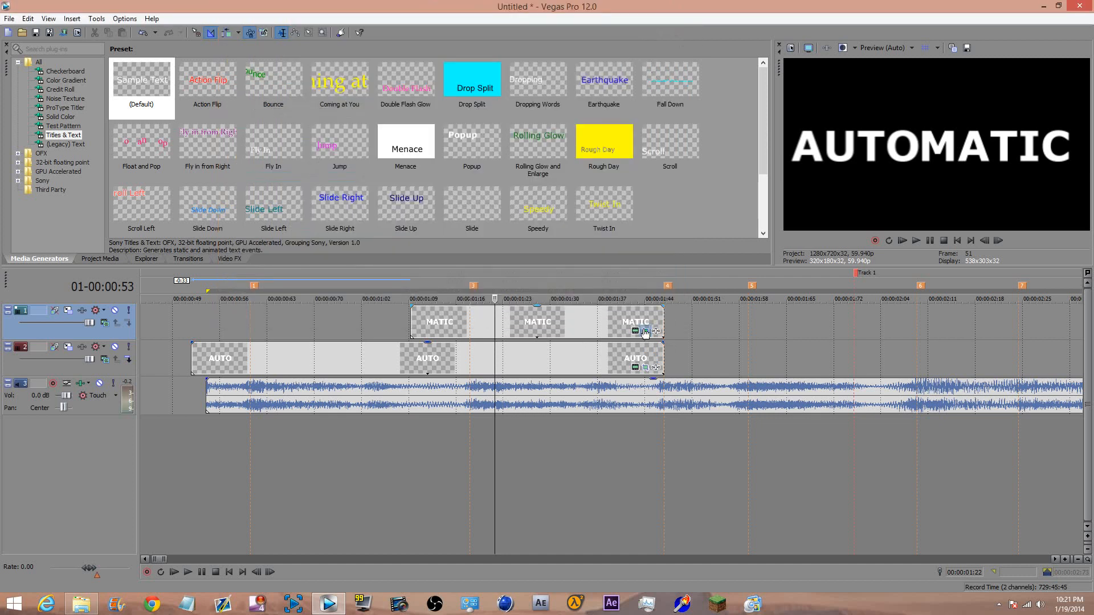
key(Left)
key(Left)
key(Left)
key(Left)
key(Left)
key(Left)
key(Left)
key(Left)
key(Left)
key(Left)
key(Left)
key(Left)
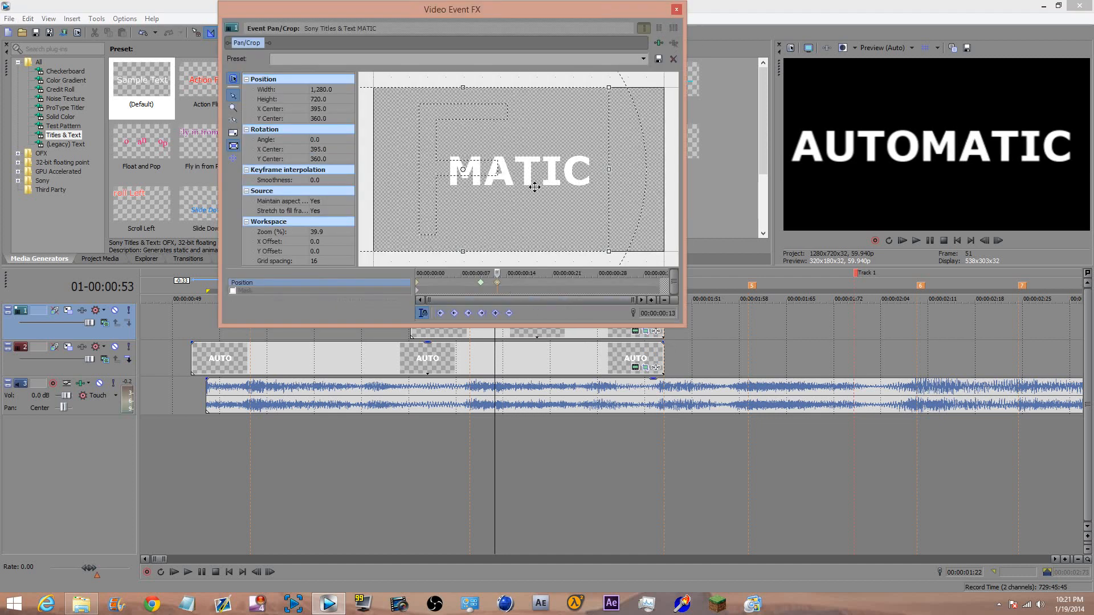
key(Left)
key(Left)
key(Left)
key(Left)
key(Left)
key(Left)
key(Left)
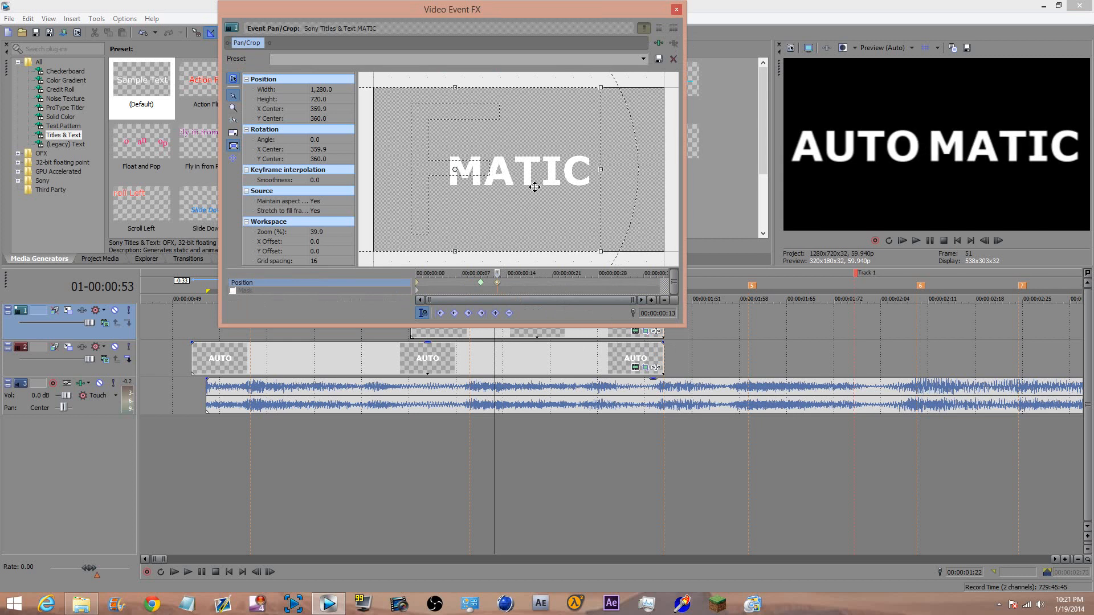
key(Left)
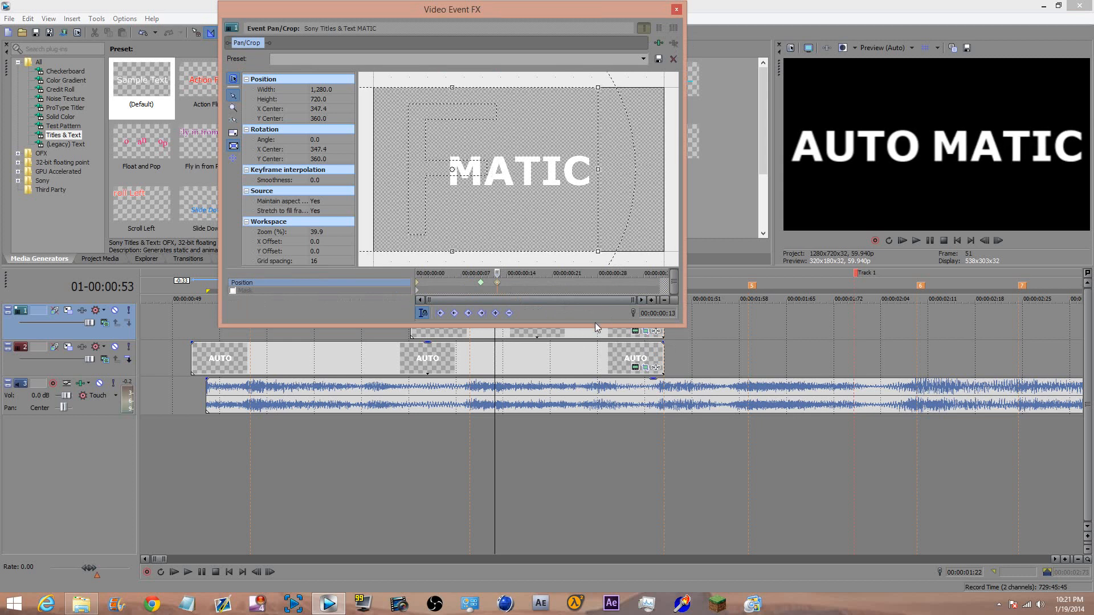
Reopen the AUTO title's pan/crop settings and move its frame to X Center about 930.6 at 00:00:00:45, closing the gap to MATIC
click(647, 369)
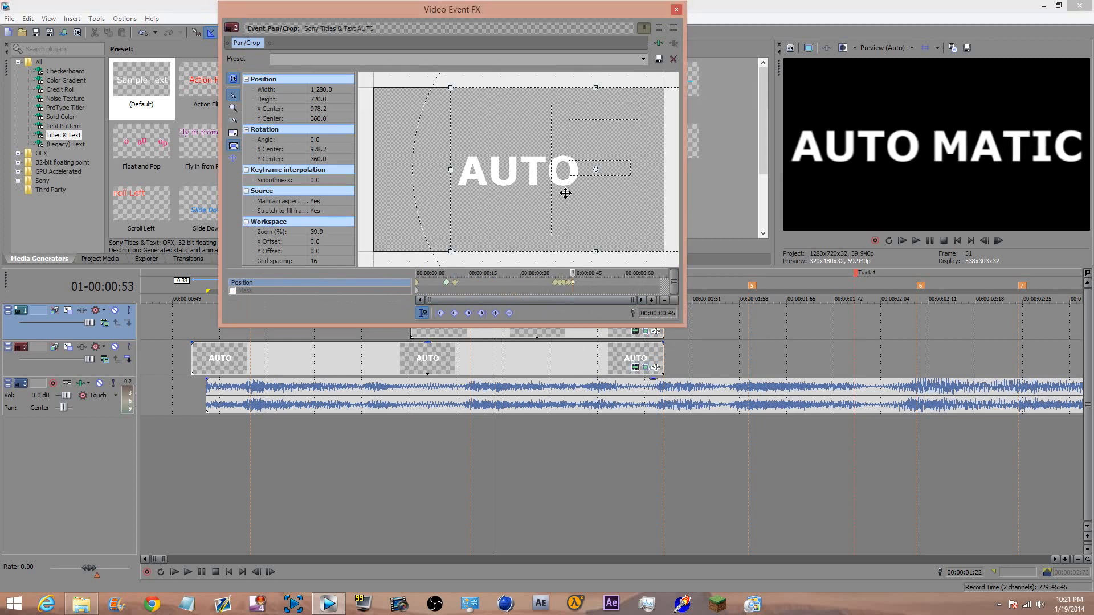
key(Left)
key(Left)
key(Left)
key(Left)
key(Left)
key(Left)
key(Left)
key(Left)
key(Left)
key(Left)
key(Left)
key(Left)
key(Left)
key(Left)
key(Left)
key(Left)
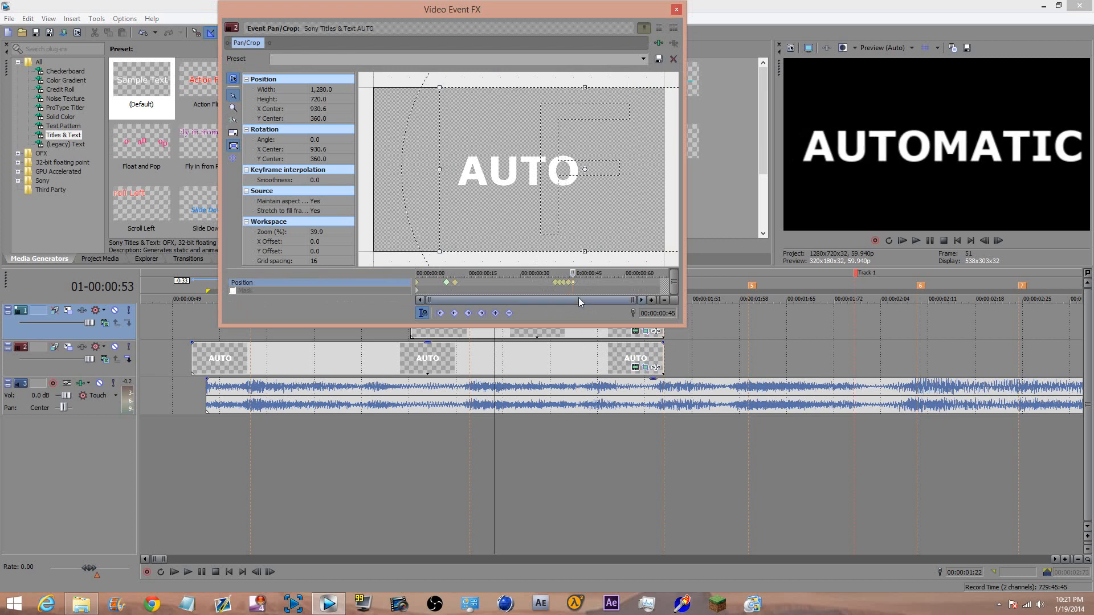
Step back through the AUTO movement, close the pan/crop settings and play the title animation from before the AUTO clip
key(Left)
key(Left)
key(Left)
key(Left)
key(Left)
key(Left)
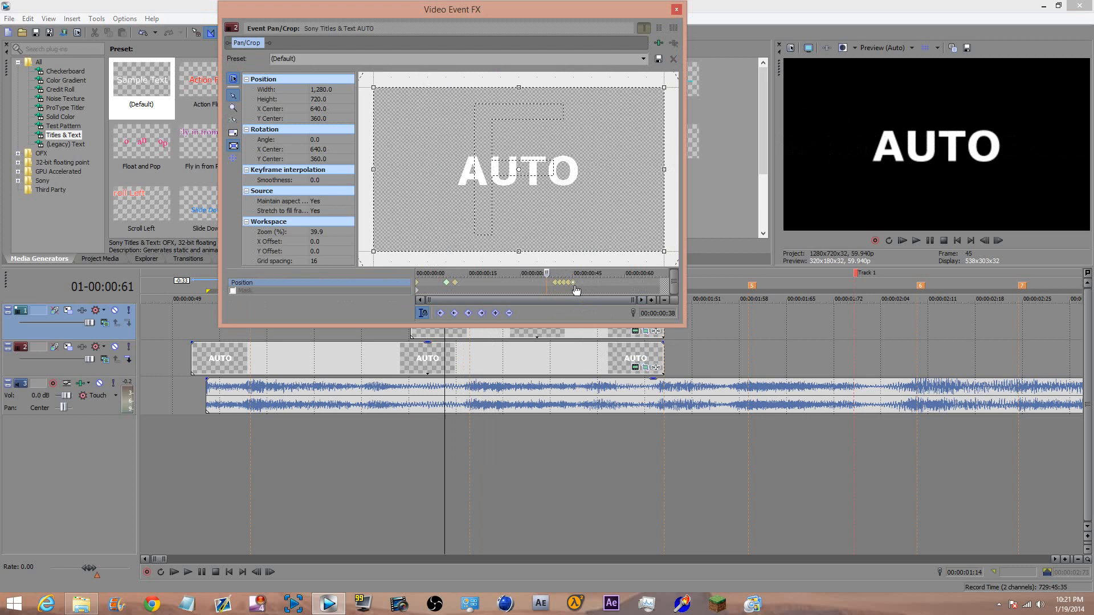
click(576, 290)
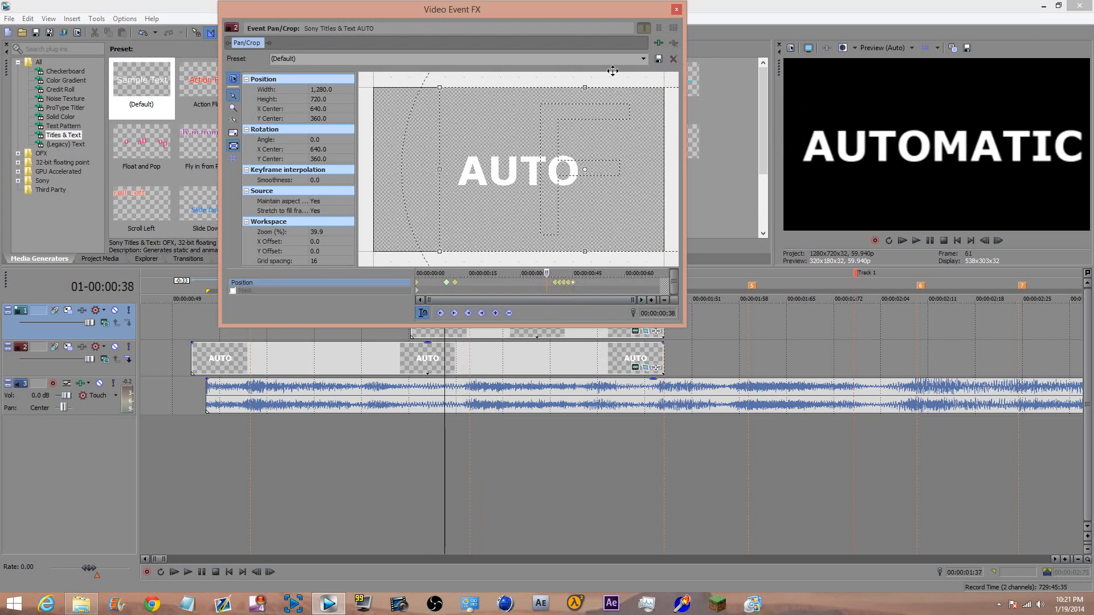
click(676, 9)
click(174, 344)
key(space)
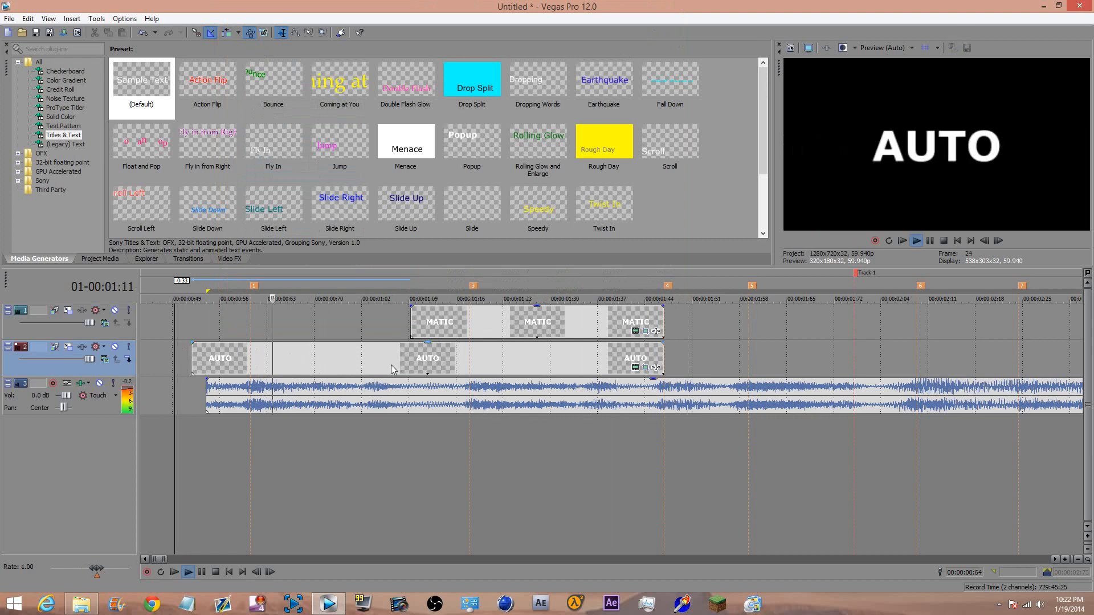
key(space)
key(space)
key(space)
In the MATIC title's pan/crop settings, enlarge the frame to 10,240 × 5,760 at the last frame, 00:00:00:38, so the word shrinks away
click(618, 324)
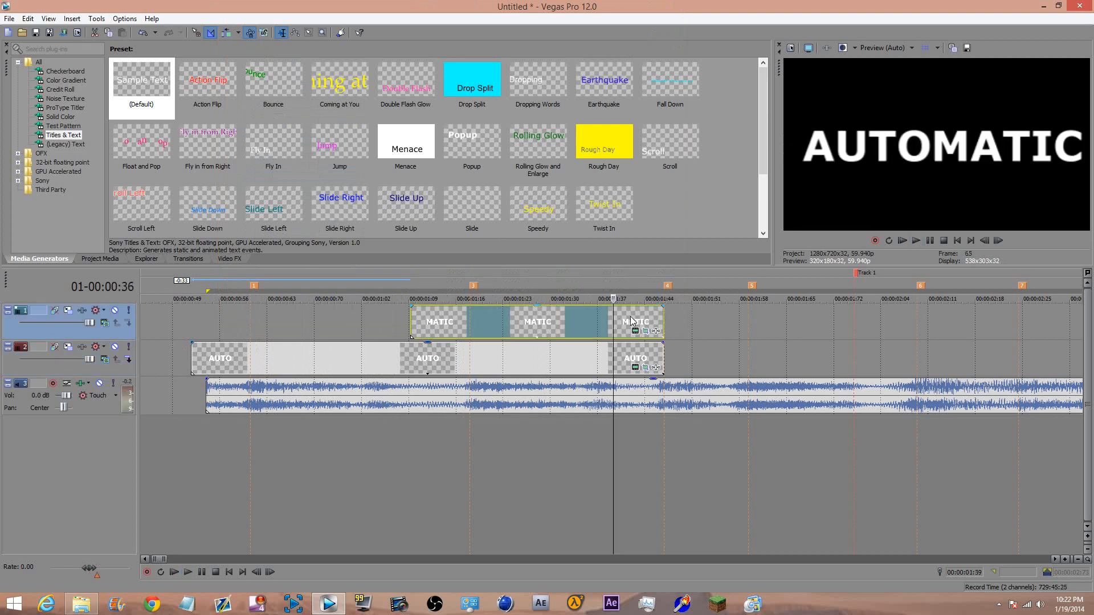
click(648, 323)
click(647, 332)
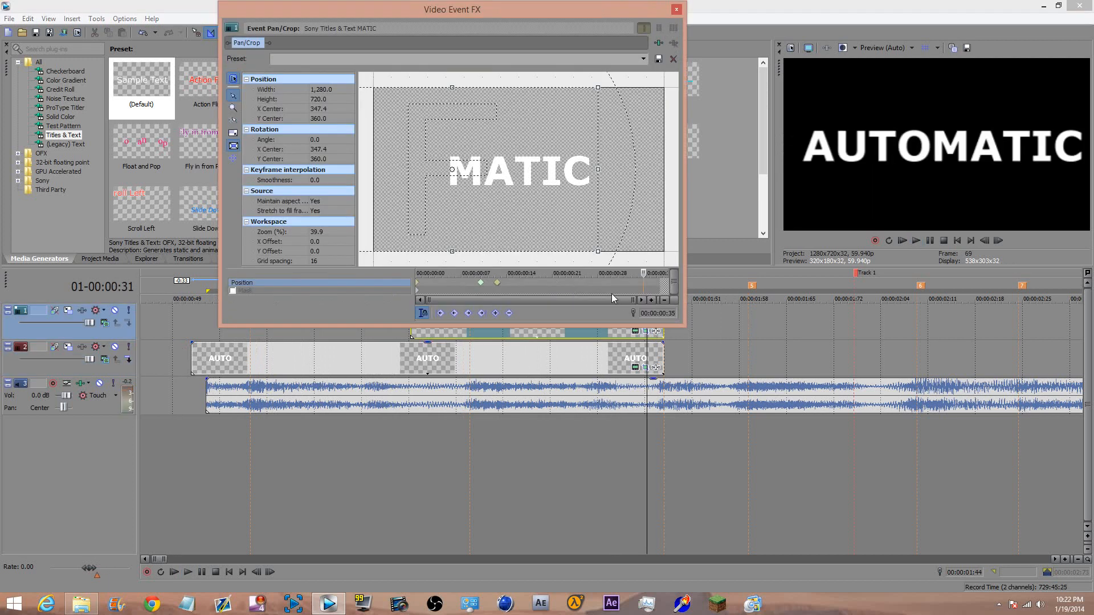
drag(648, 273, 708, 267)
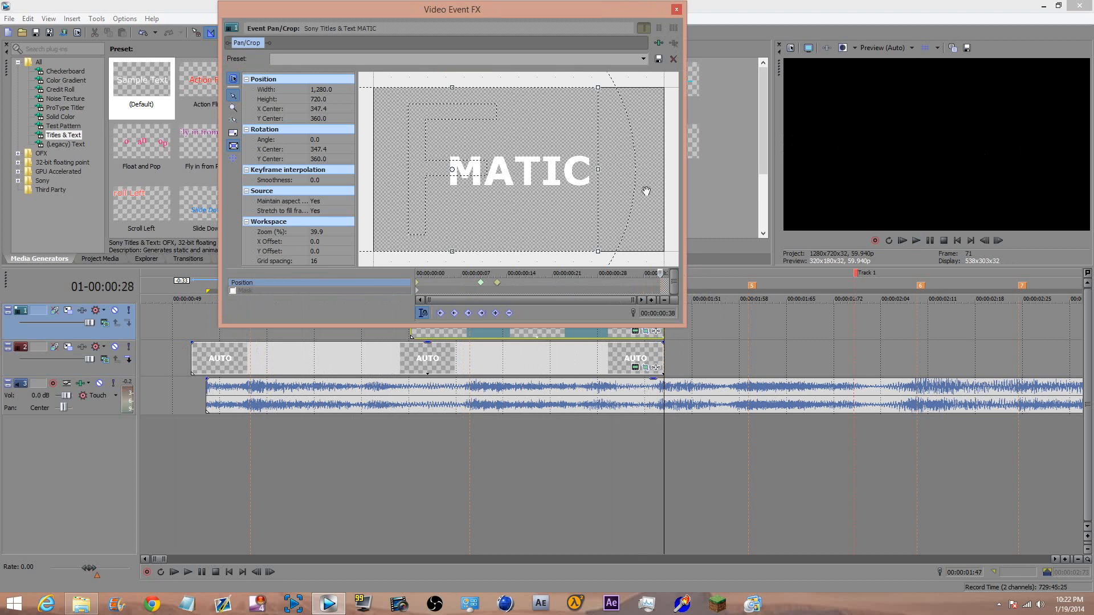
scroll(569, 126, down, 10)
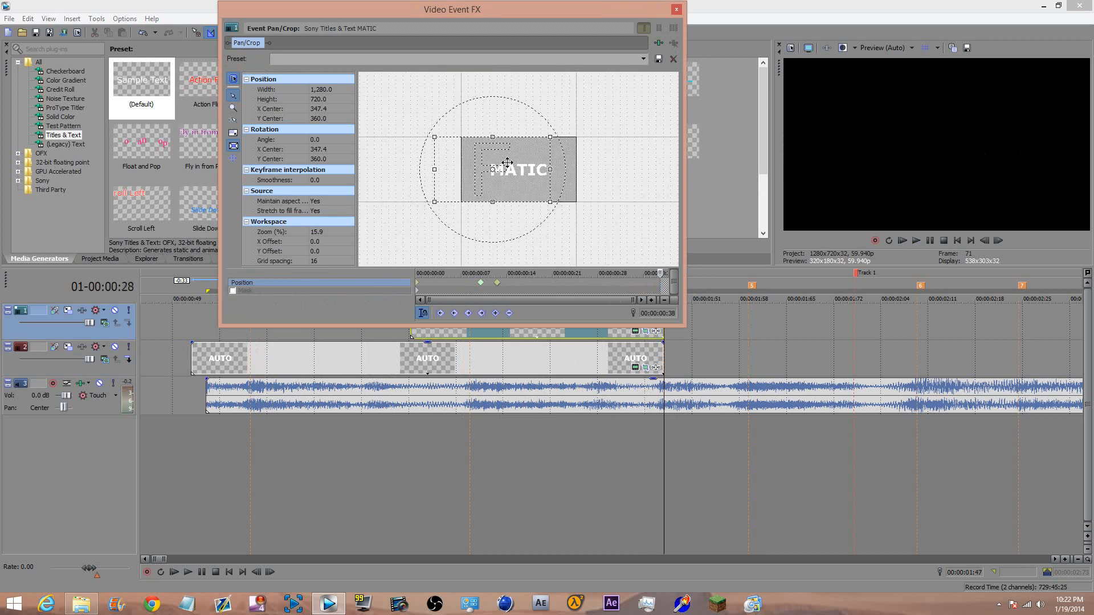
scroll(478, 192, down, 5)
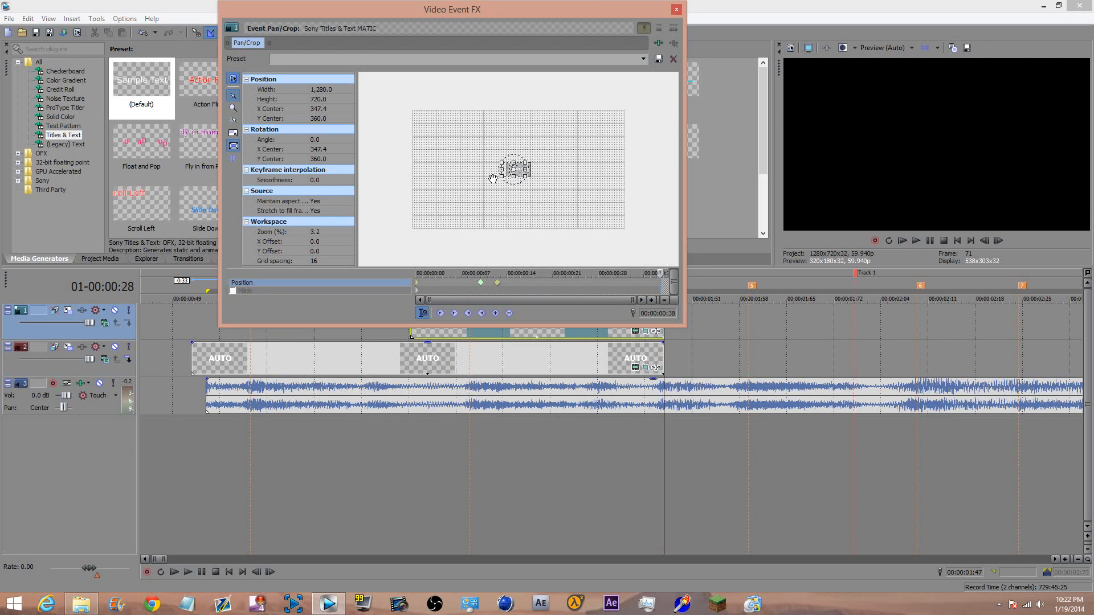
drag(500, 177, 353, 253)
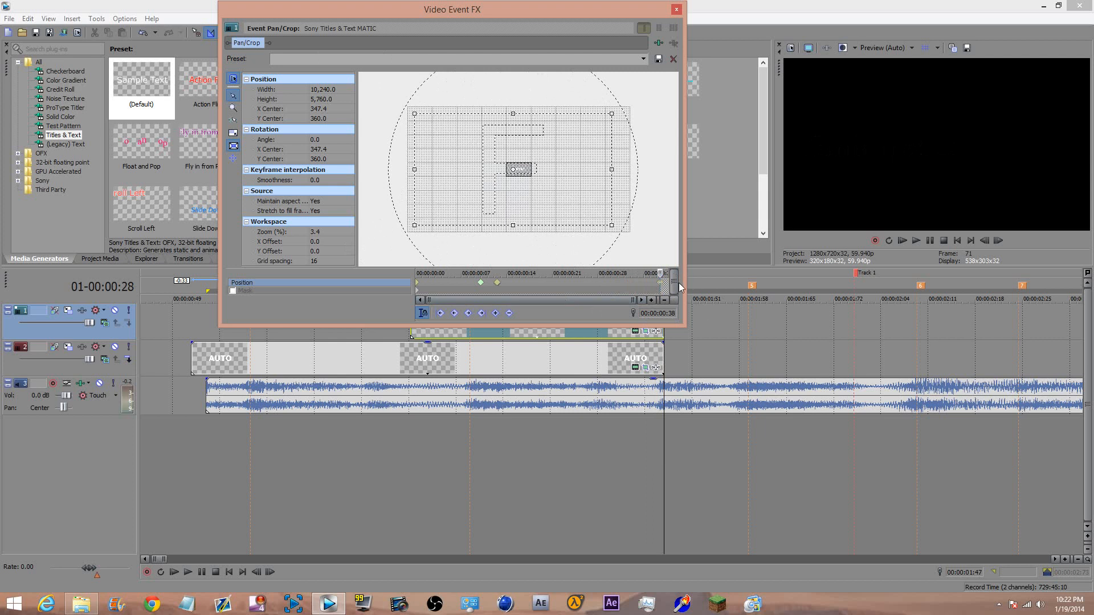
Copy MATIC's full-size position keyframe from 00:00:00:13 to 00:00:00:35 to delay the start of the shrink
key(Left)
key(Left)
key(Left)
key(Left)
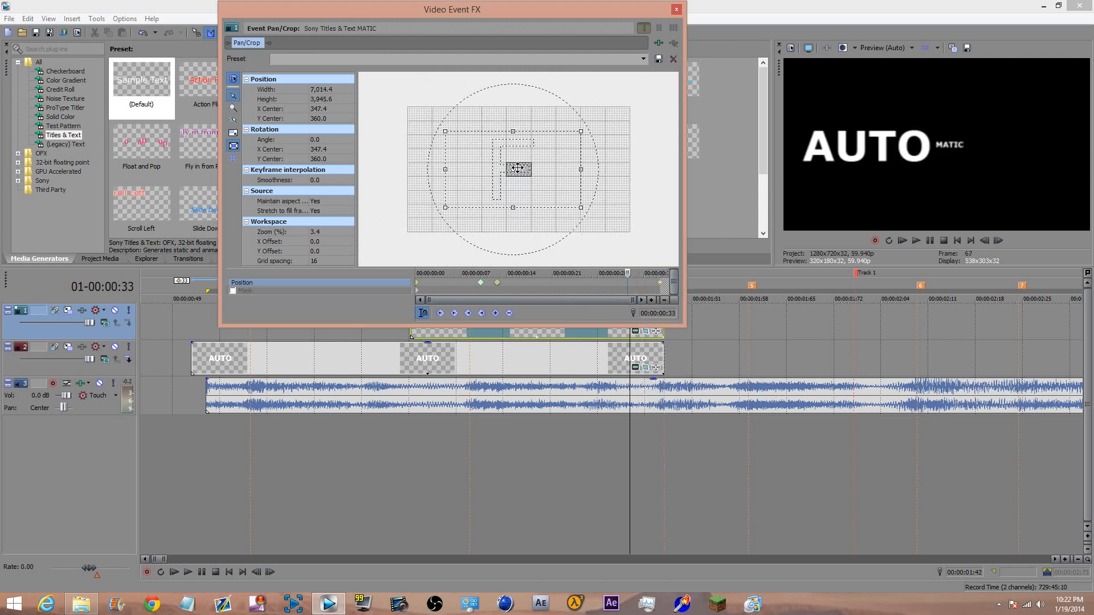
click(498, 284)
scroll(500, 286, up, 5)
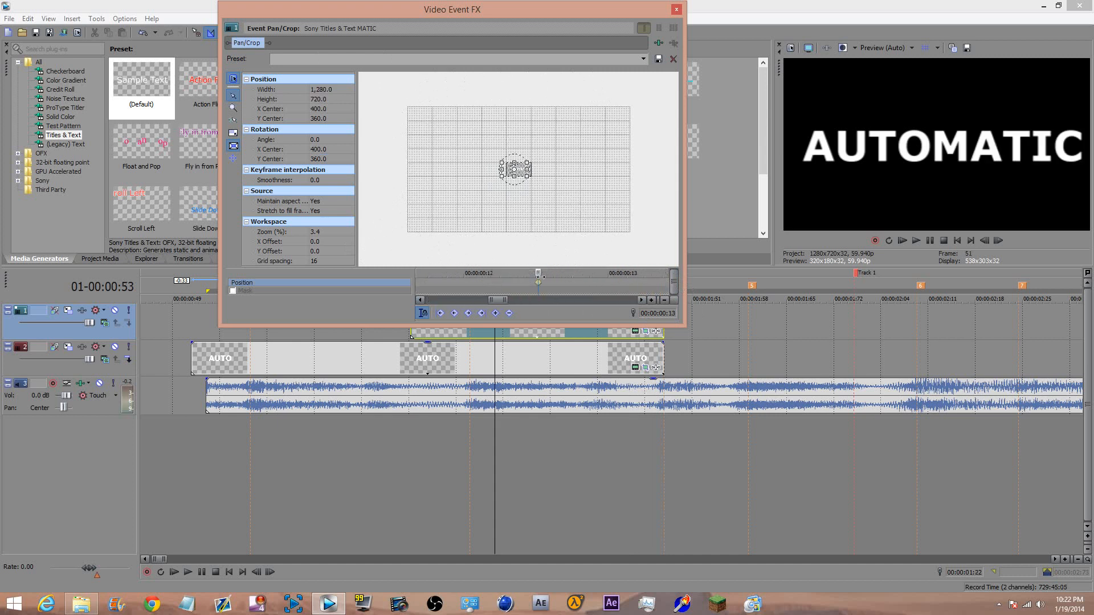
click(539, 283)
scroll(539, 287, down, 5)
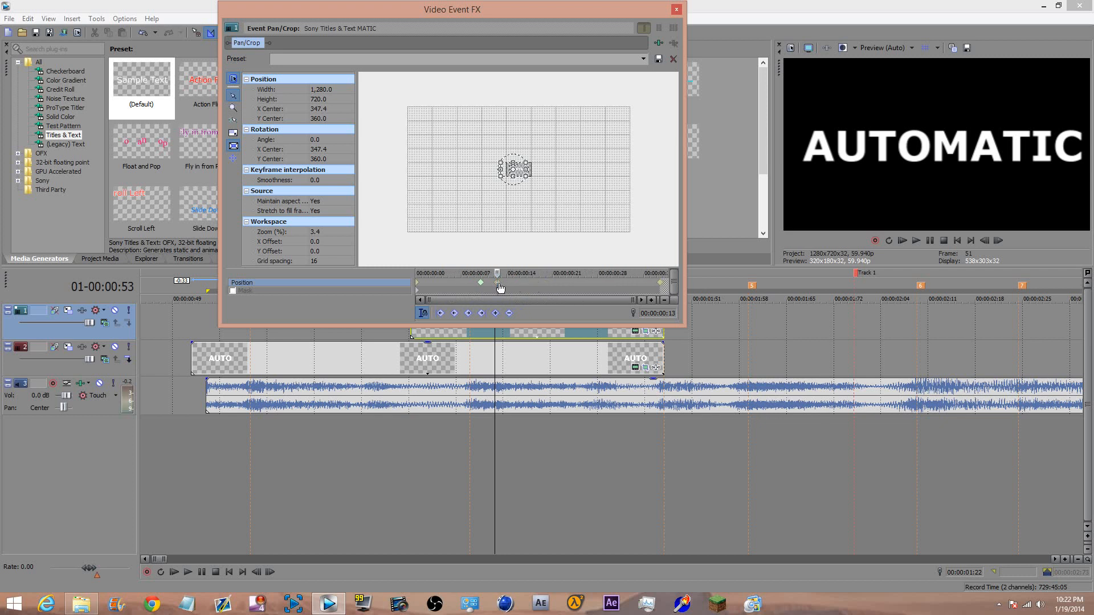
click(643, 283)
Step through MATIC's shrink and move its starting keyframe from 00:00:00:35 to 00:00:00:33
key(Right)
key(Right)
key(Left)
key(Left)
key(Left)
key(Left)
key(Right)
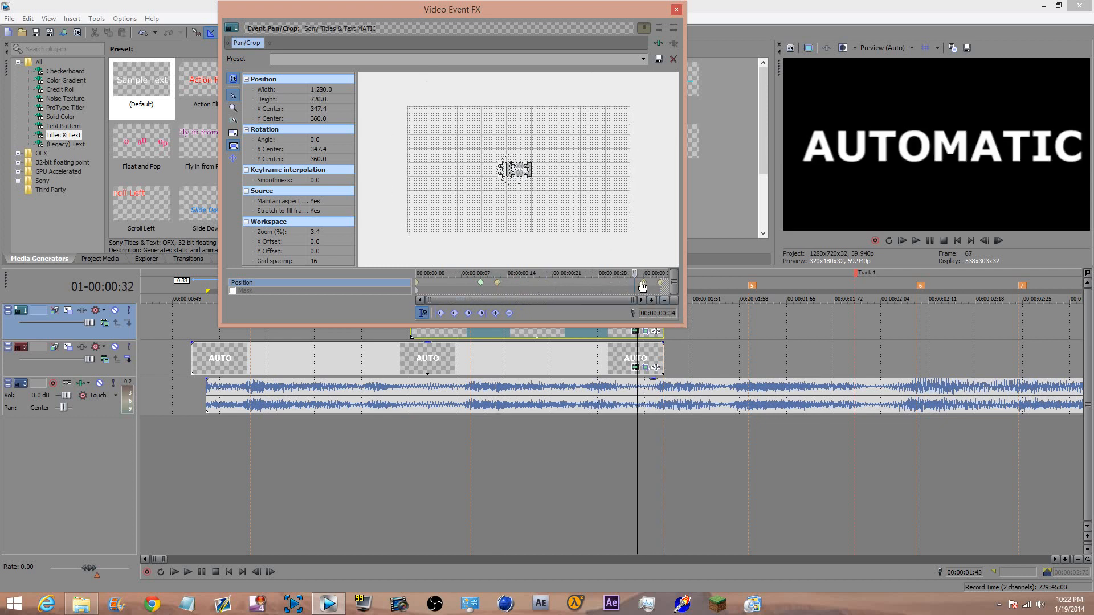
key(Right)
key(Right)
key(Right)
key(Right)
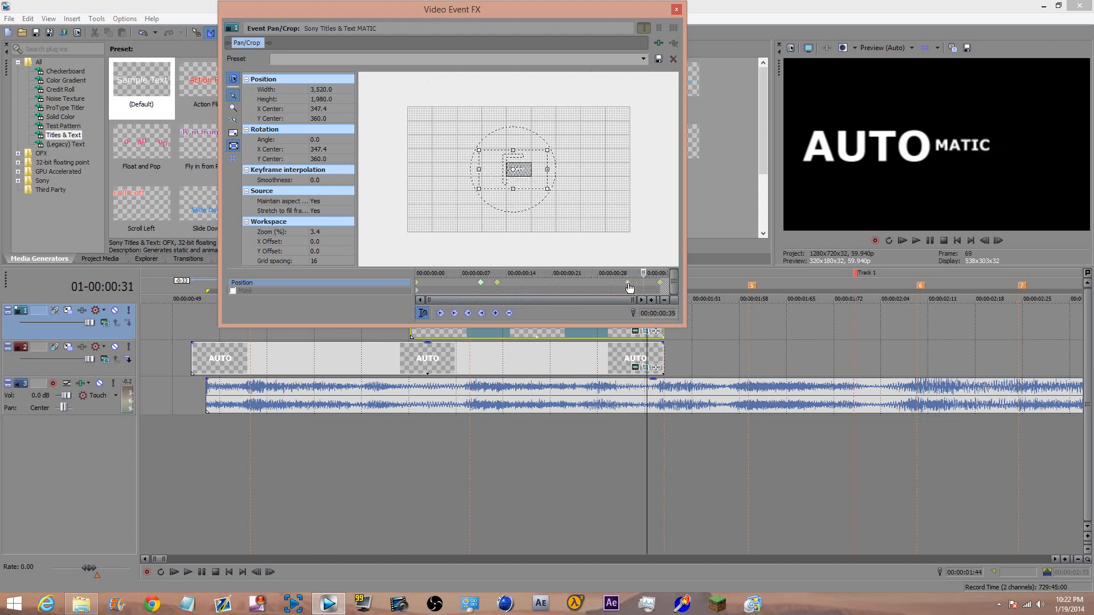
Step back through MATIC's shrink to 00:00:00:30 and return to its starting keyframe to examine the timing
key(Left)
key(Left)
key(Left)
key(Left)
key(Left)
key(Left)
key(Left)
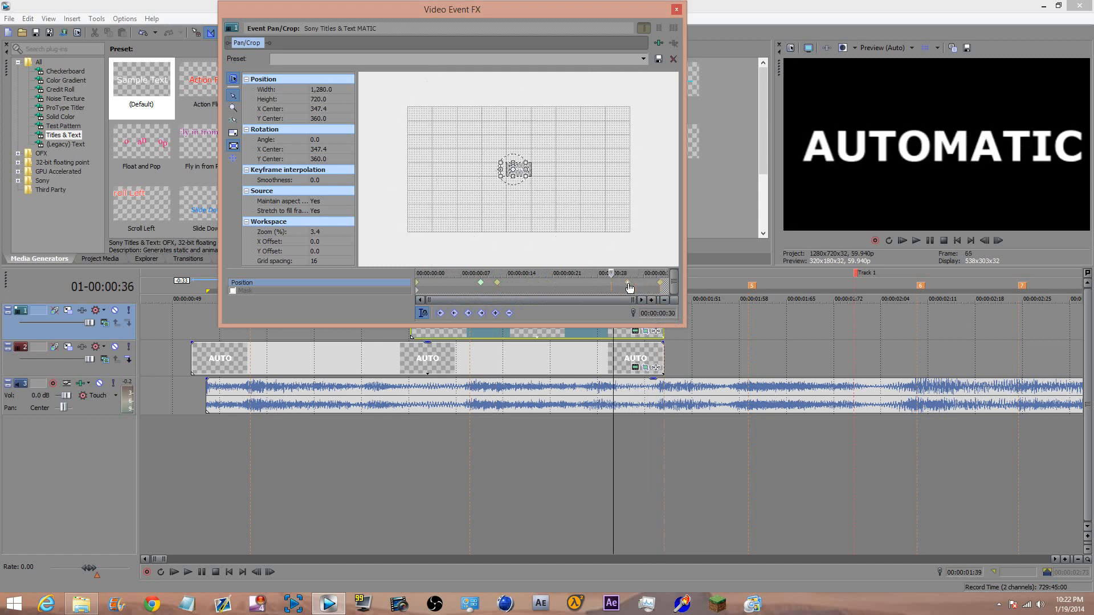
click(628, 285)
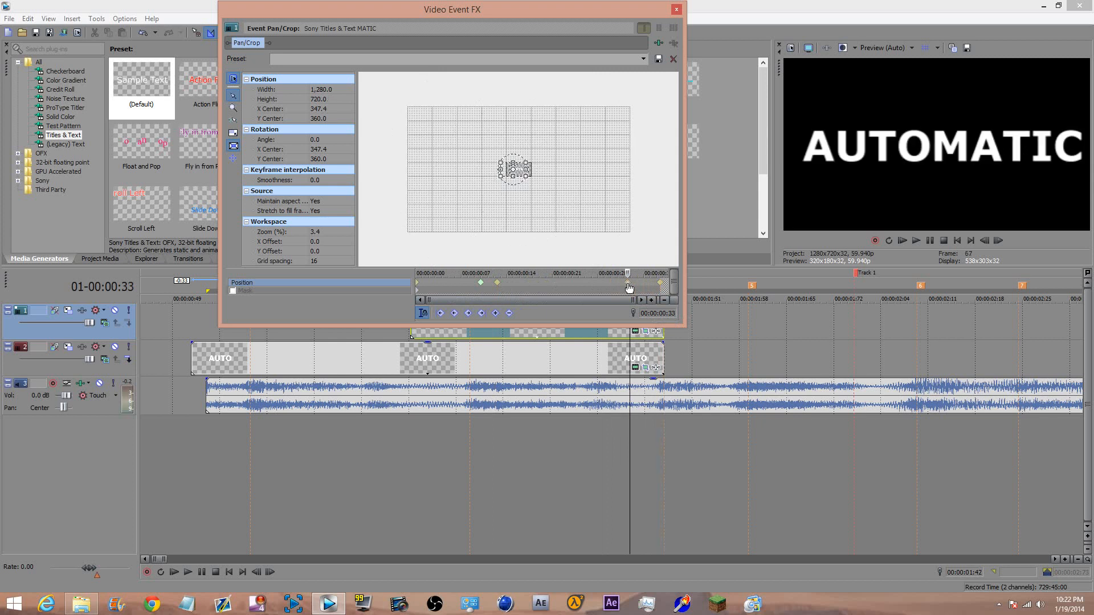
Open the AUTO title's pan/crop settings and enlarge the frame to 10,240 × 5,760 at its last frame, 00:00:00:70
click(645, 368)
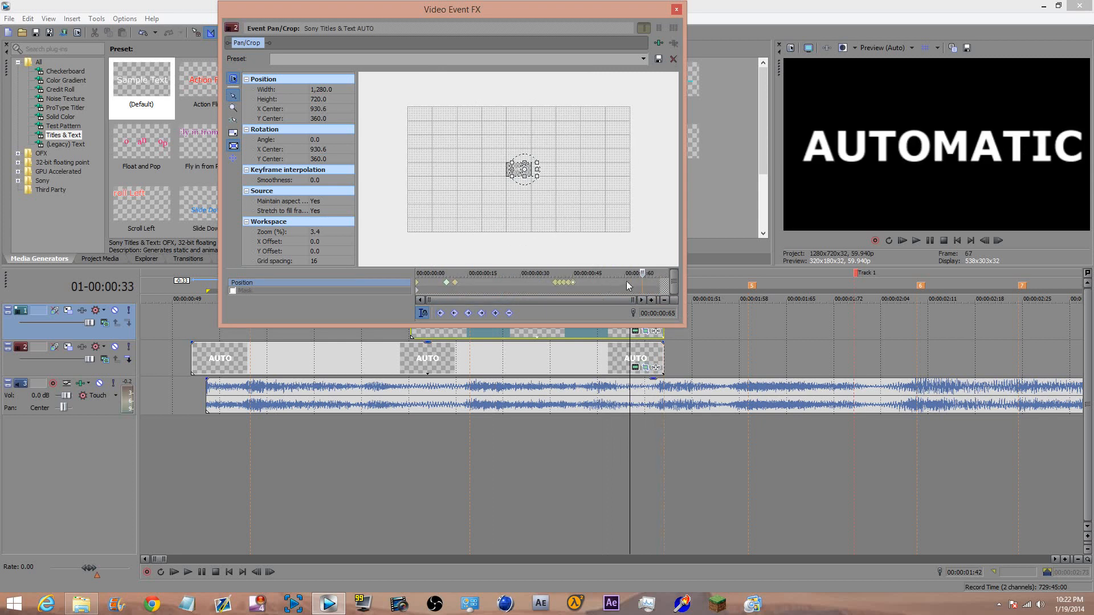
drag(647, 274, 661, 274)
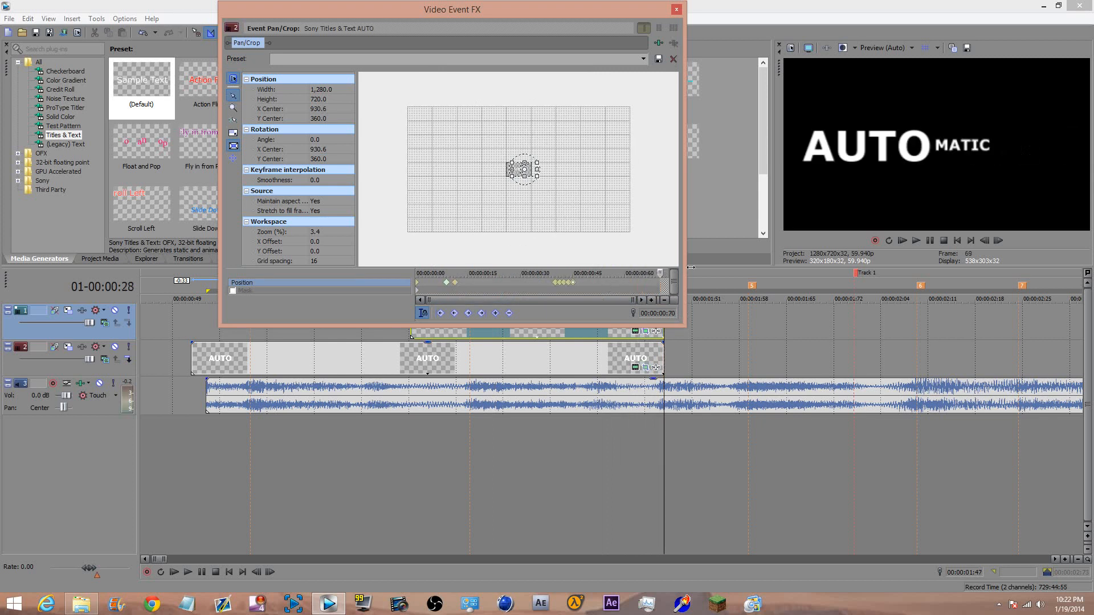
drag(511, 178, 425, 225)
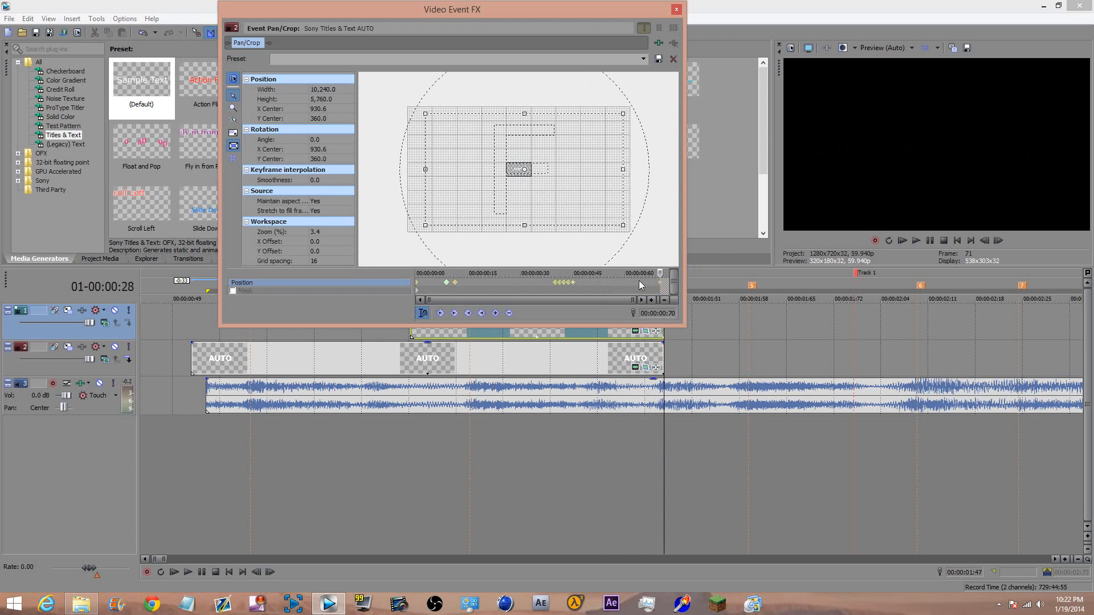
Copy AUTO's full-size keyframe from 00:00:00:45 to about 00:00:00:65 and step through the shrink to match it with MATIC's
key(Left)
key(Left)
key(Left)
key(Left)
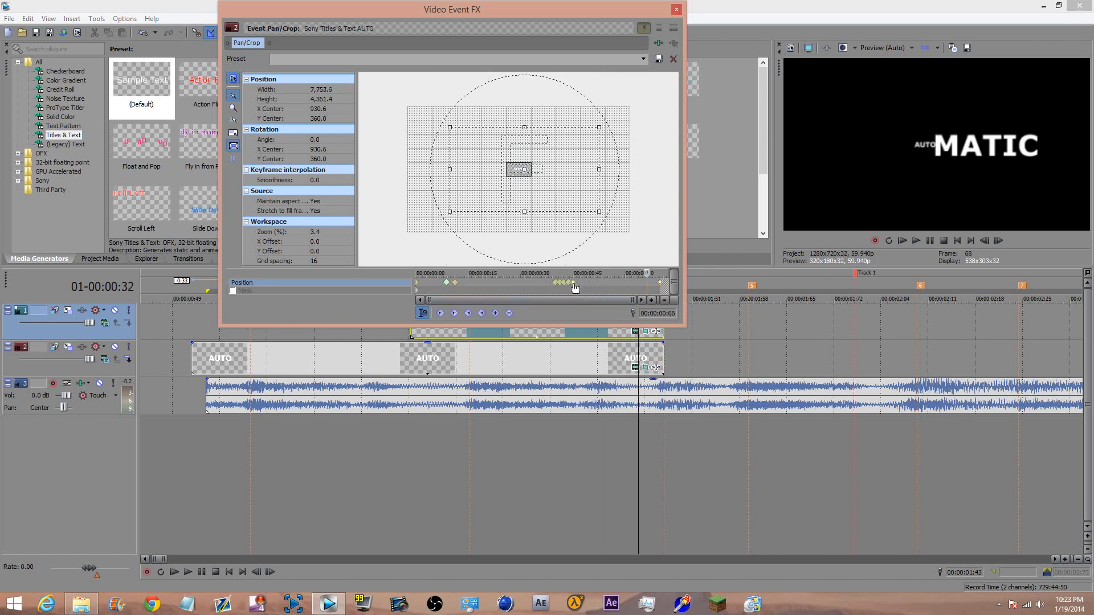
click(574, 283)
click(642, 288)
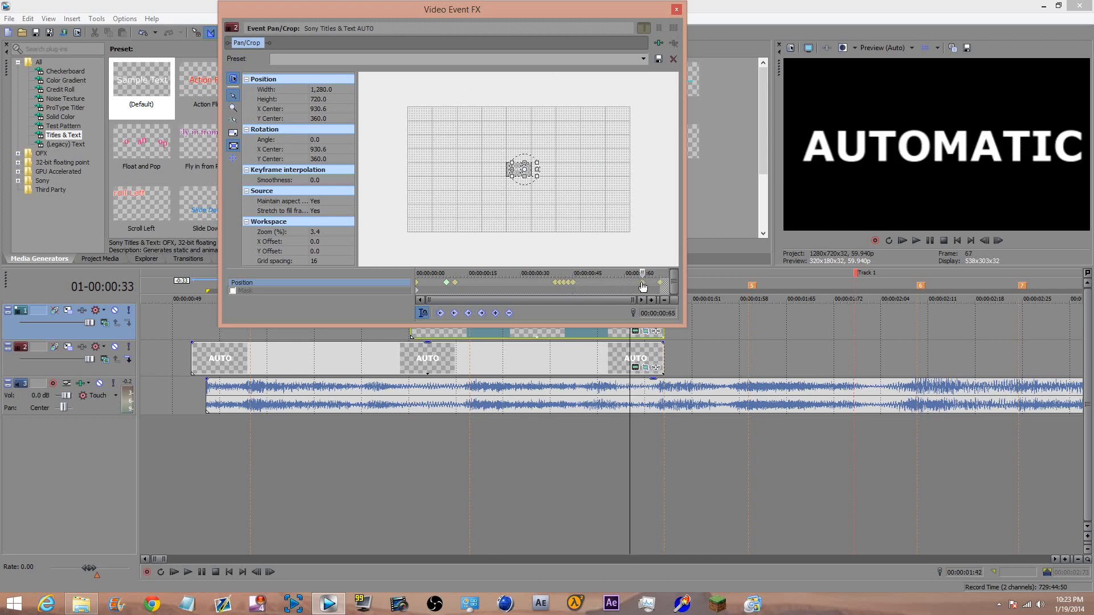
key(Right)
key(Right)
key(Right)
key(Right)
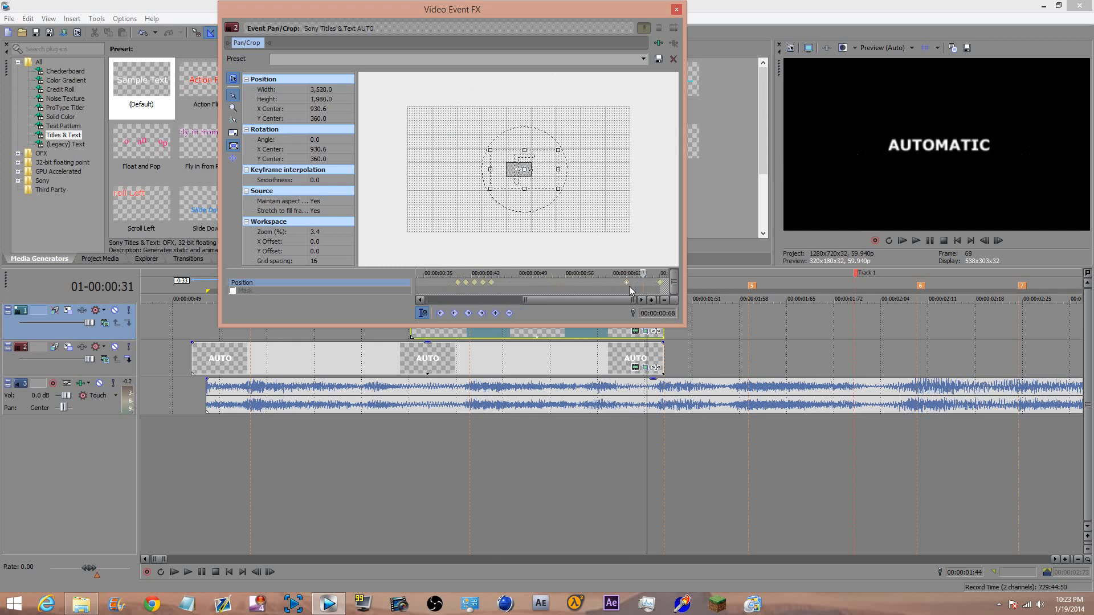
Step back and forth through AUTO's shrink to compare it with MATIC's, and close the pan/crop settings
key(Left)
key(Left)
key(Left)
key(Left)
key(Right)
key(Right)
key(Right)
key(Right)
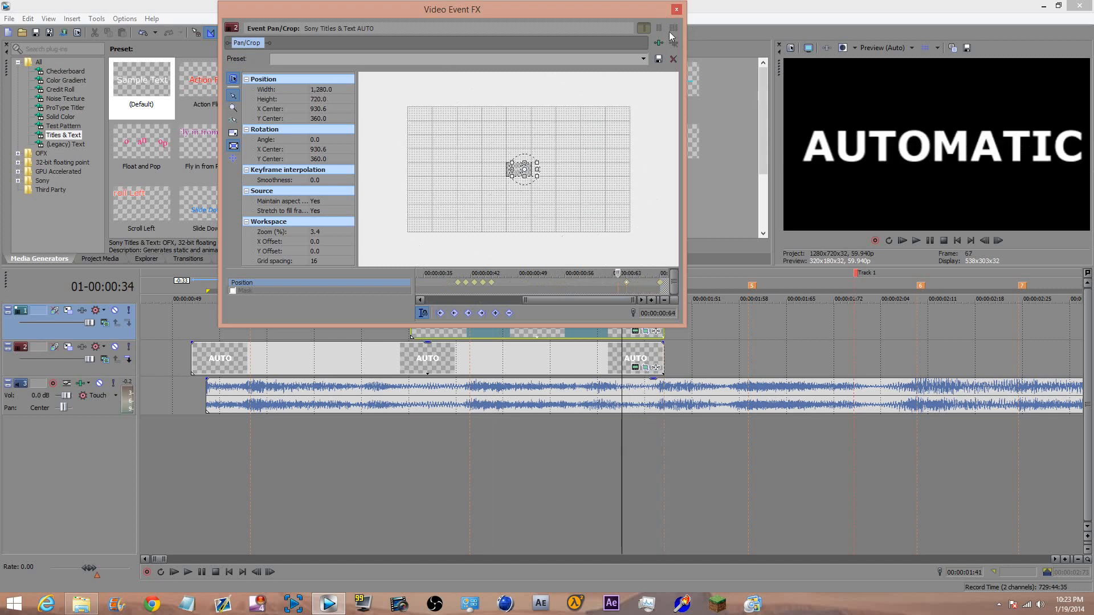
click(674, 11)
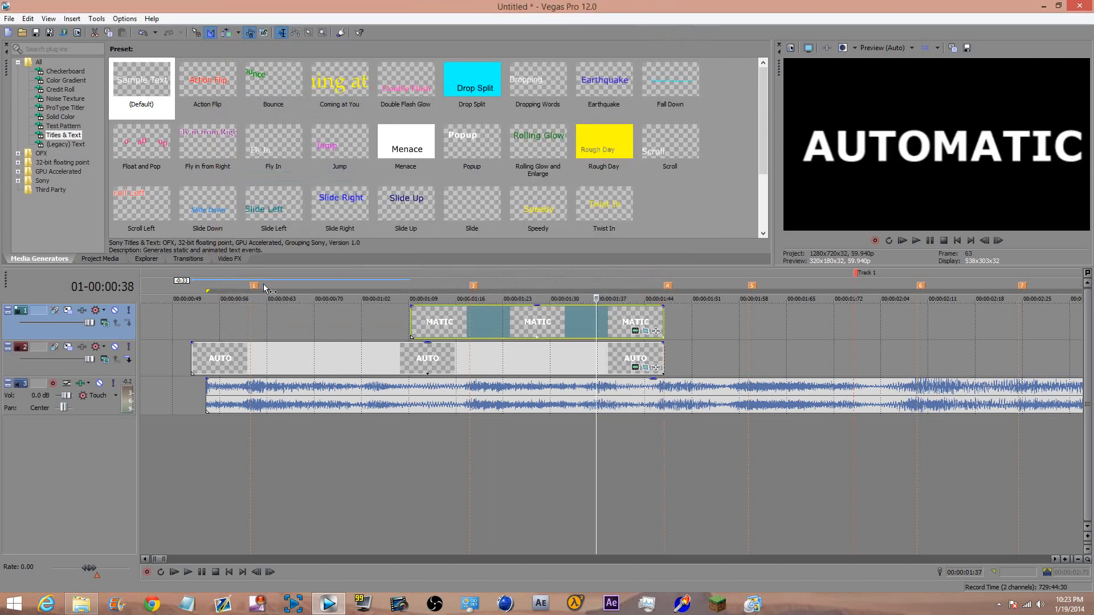
Play the sequence from before the AUTO title and place the playhead at the end of the MATIC title
click(169, 333)
key(space)
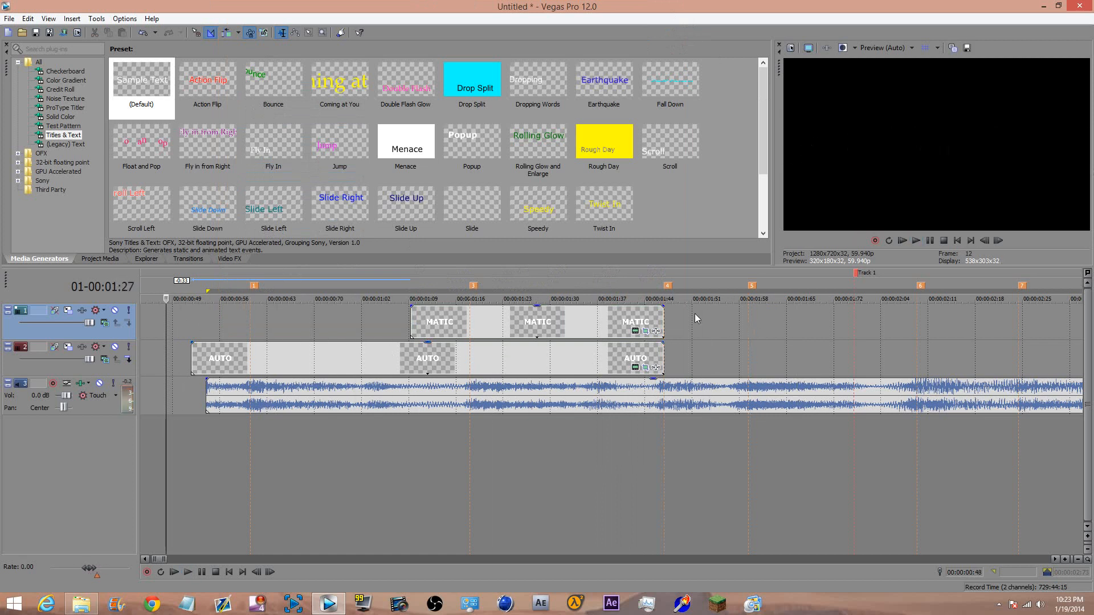
click(663, 318)
key(space)
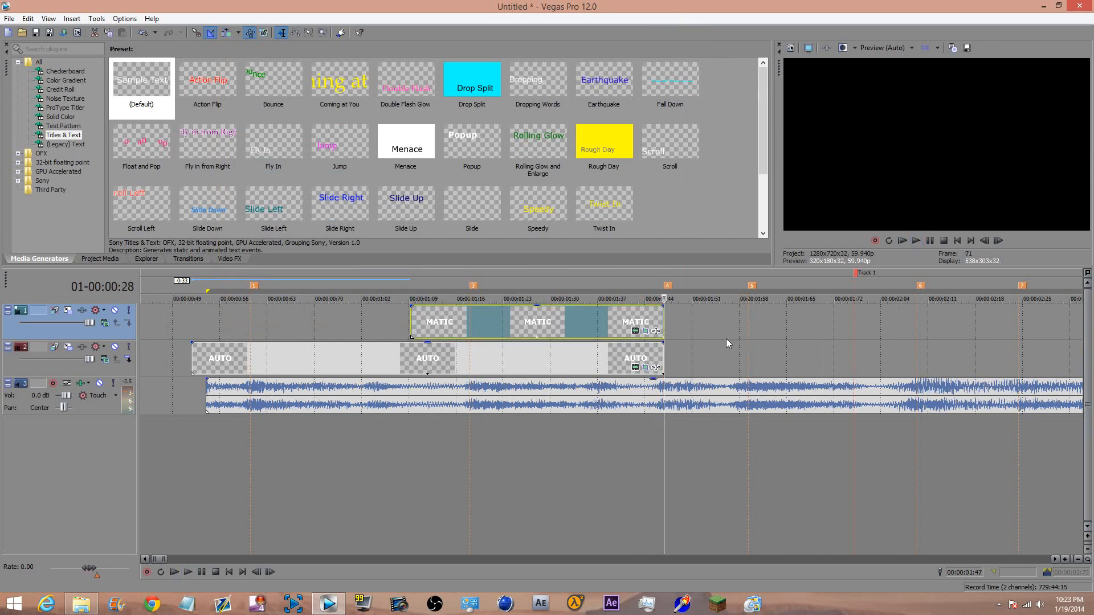
Insert a new video track, add a default Titles & Text event at the end of MATIC, and trim it to a short clip
key(ctrl+shift+q)
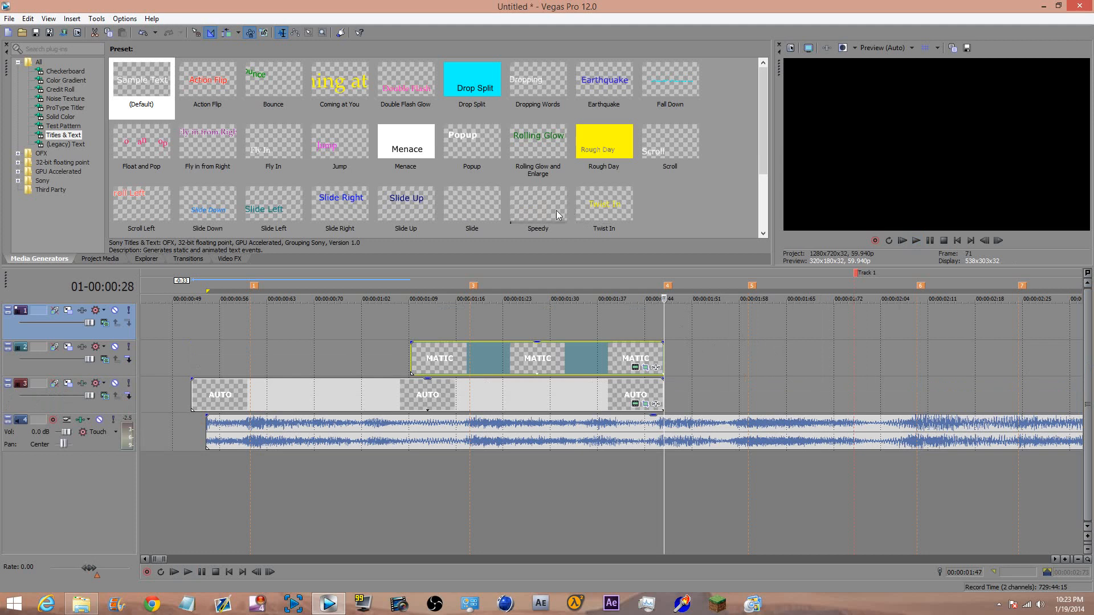
drag(146, 83, 659, 306)
scroll(417, 334, down, 6)
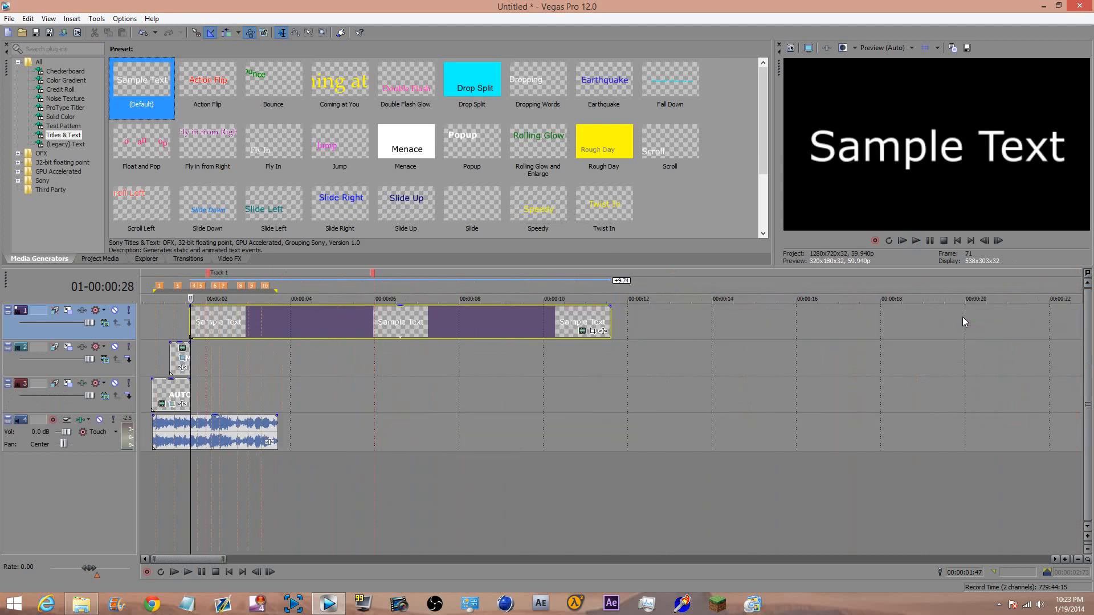
drag(610, 319, 208, 316)
Play the transition from AUTOMATIC into the new title and return the playhead to the end of MATIC
scroll(224, 334, up, 8)
scroll(498, 349, down, 2)
click(562, 320)
key(space)
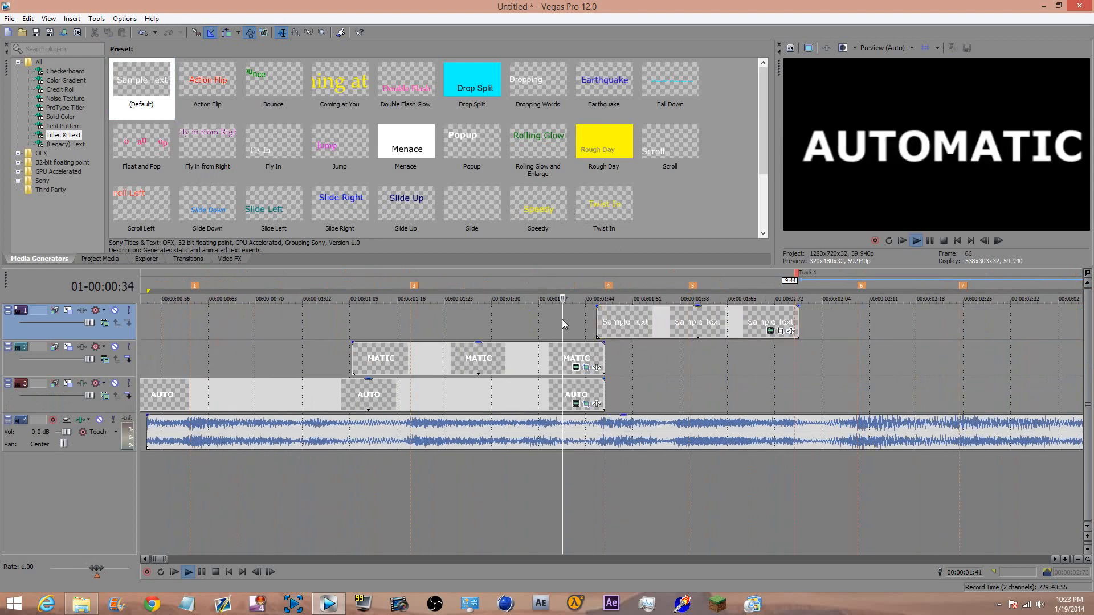
click(604, 323)
key(space)
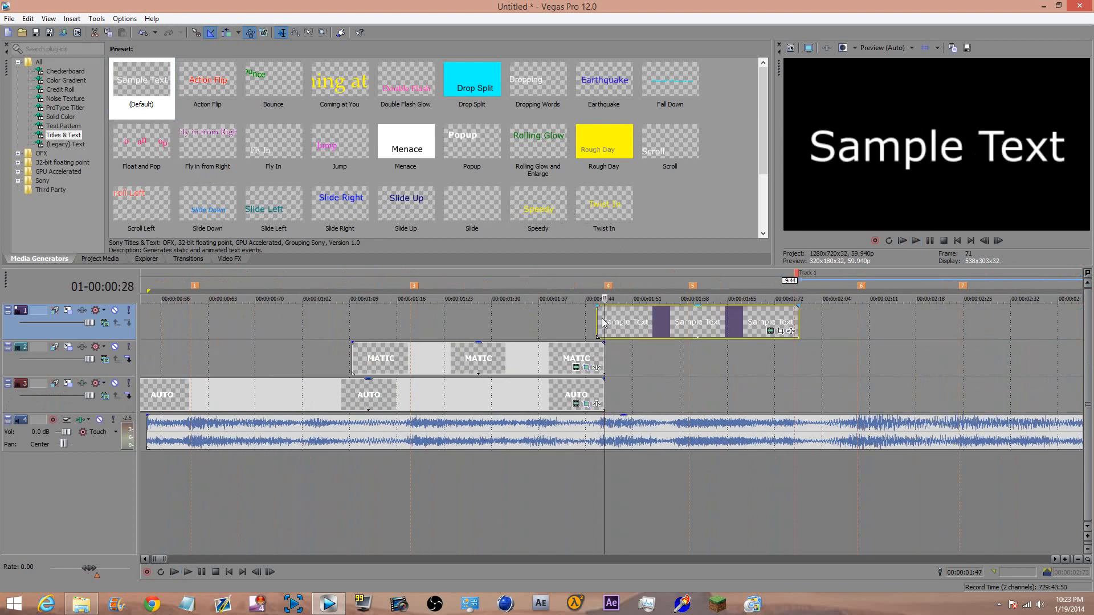
Replace the new title's sample text with IM, make it bold, and close the text settings
click(769, 332)
drag(413, 145, 277, 160)
drag(515, 152, 69, 135)
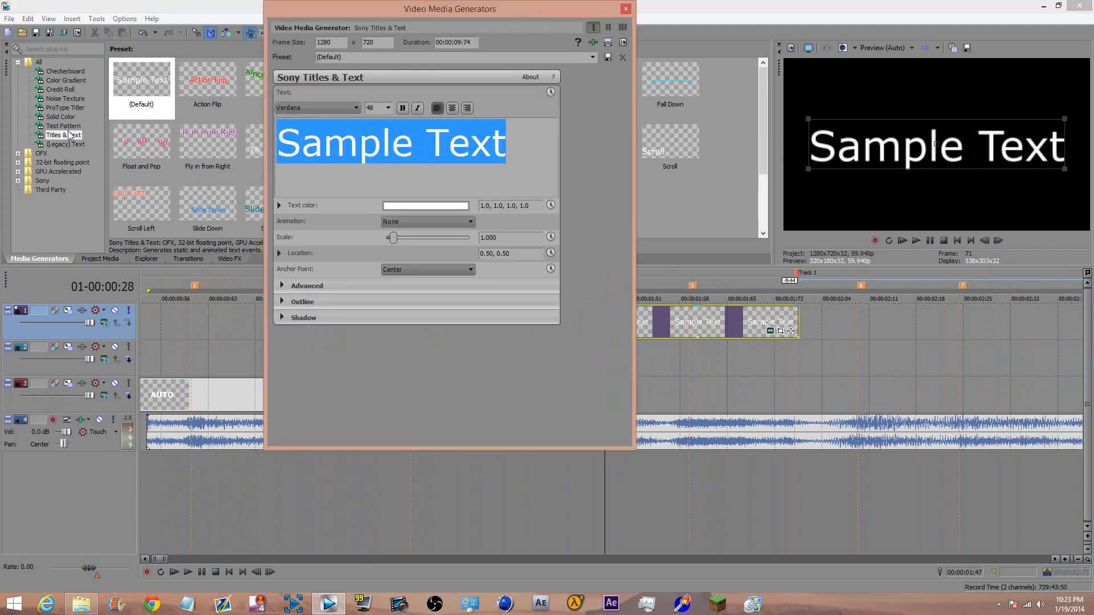
text(IM)
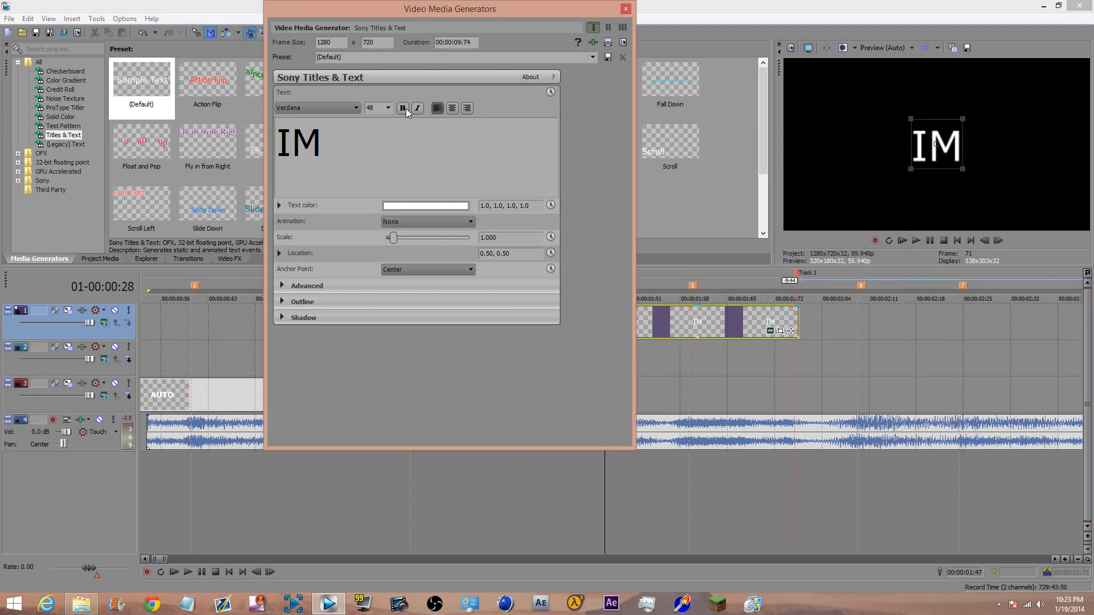
double_click(291, 128)
click(403, 108)
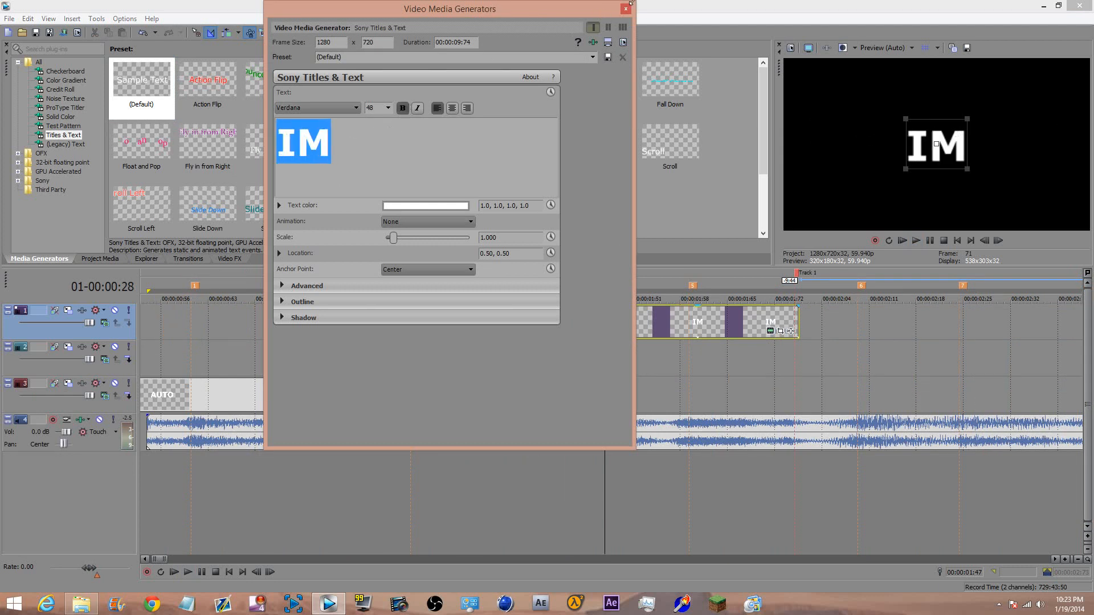
click(625, 8)
Move the IM title earlier so that it starts at 00:00:01:38, overlapping the end of AUTO and MATIC
scroll(607, 320, up, 3)
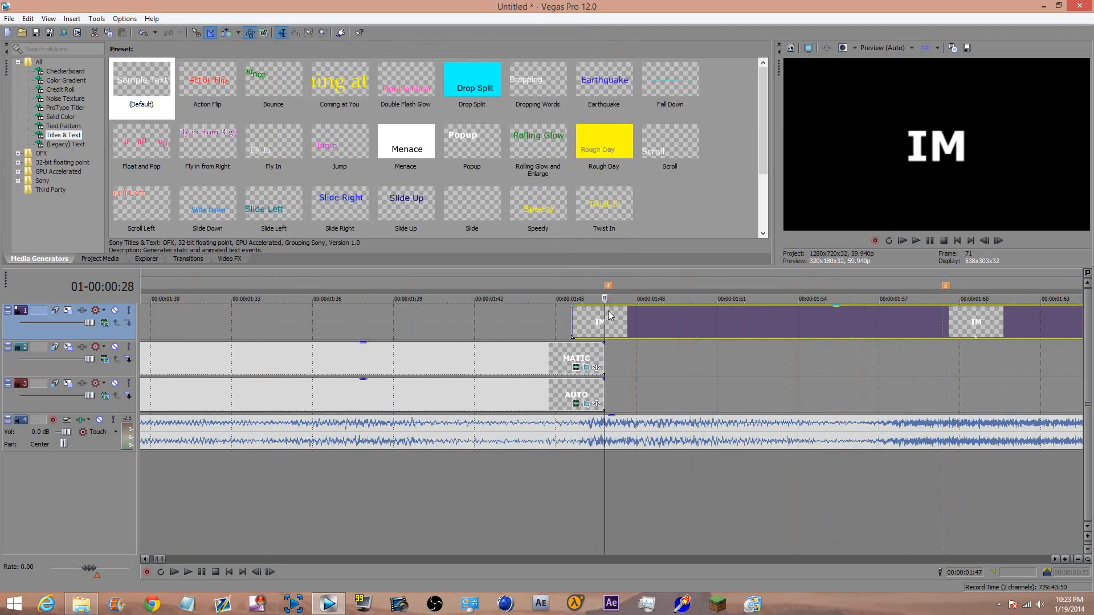
key(Left)
key(Left)
key(Left)
key(Left)
key(Left)
key(Left)
drag(583, 332, 378, 337)
scroll(539, 314, down, 4)
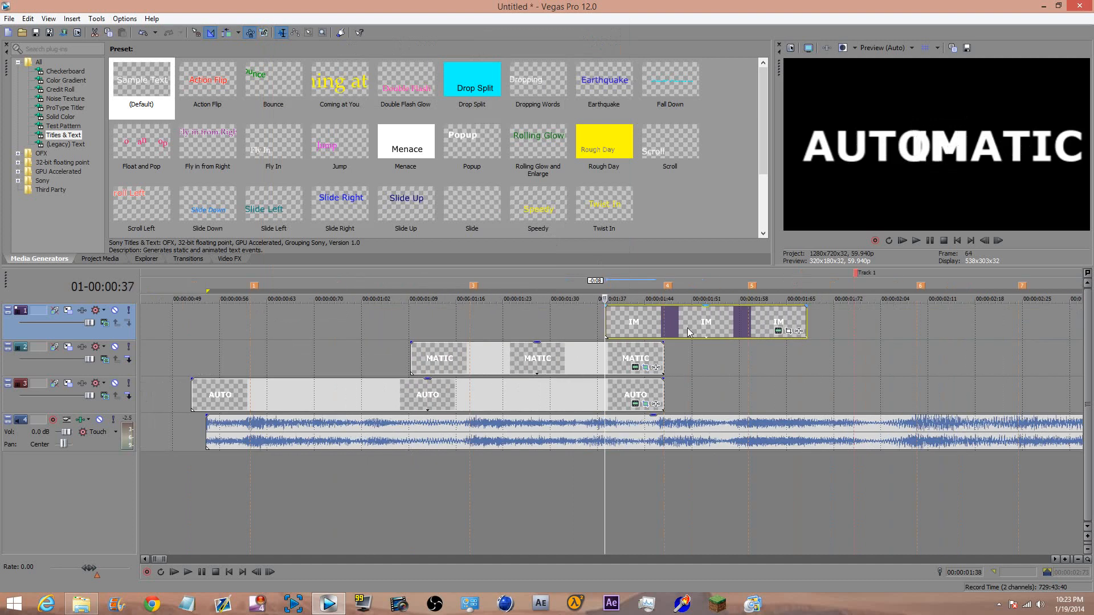
Split the IM title at marker 5 and delete the part after the split
click(706, 320)
click(749, 316)
key(s)
click(764, 322)
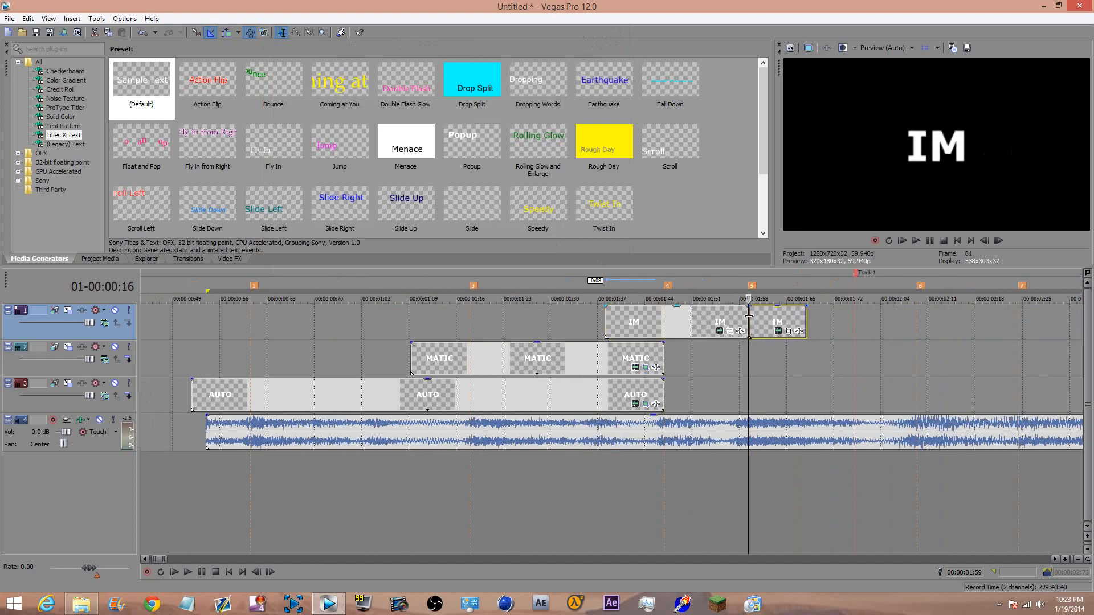
key(Delete)
Play the trimmed IM title against the audio and return the playhead to its start
click(720, 372)
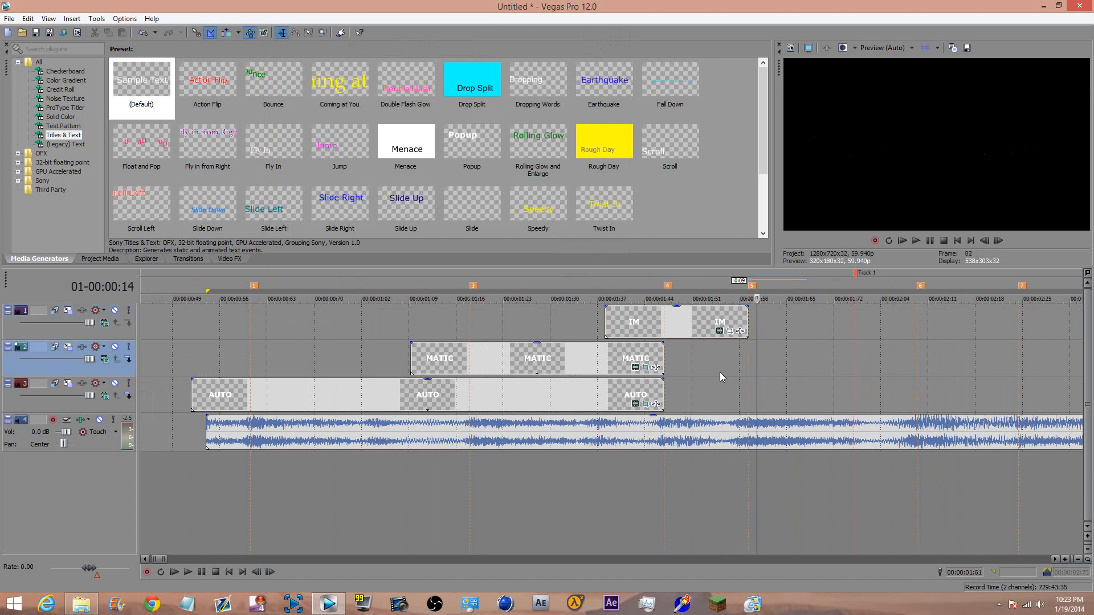
click(703, 404)
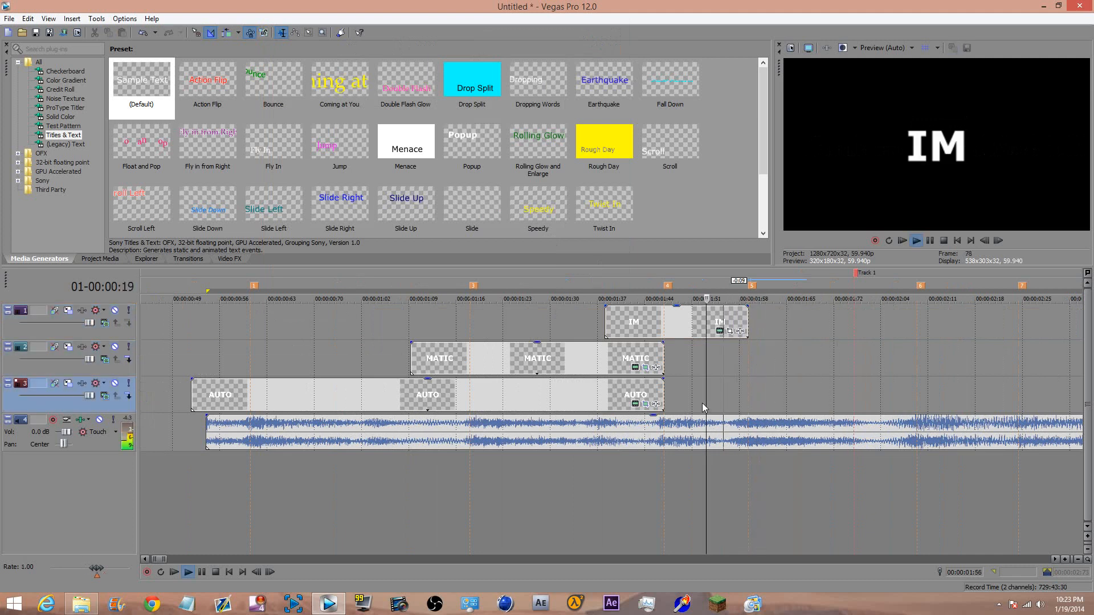
key(space)
key(space)
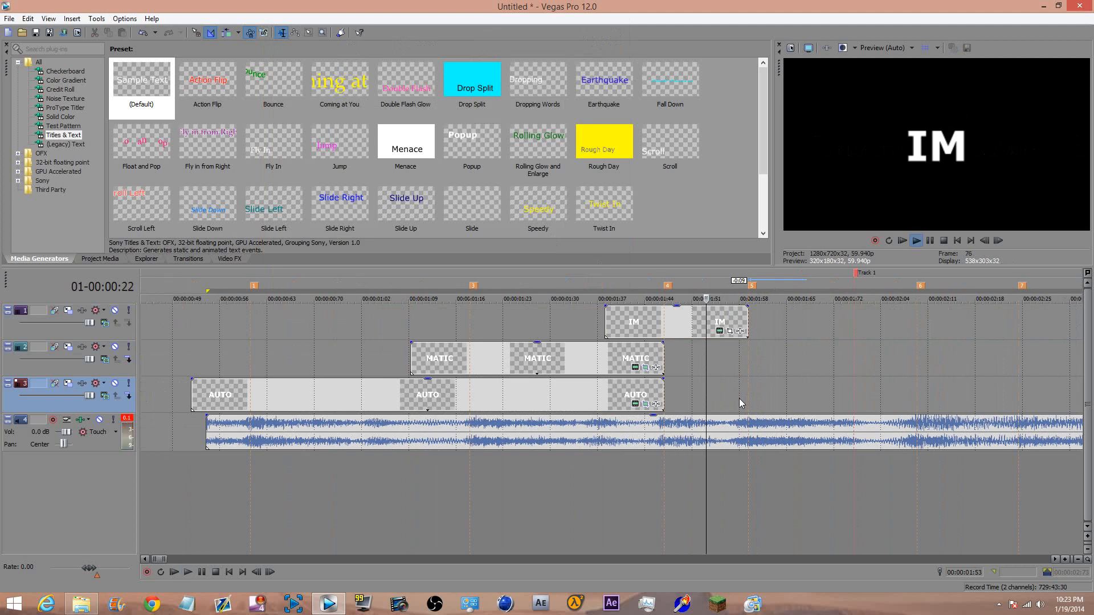
click(564, 324)
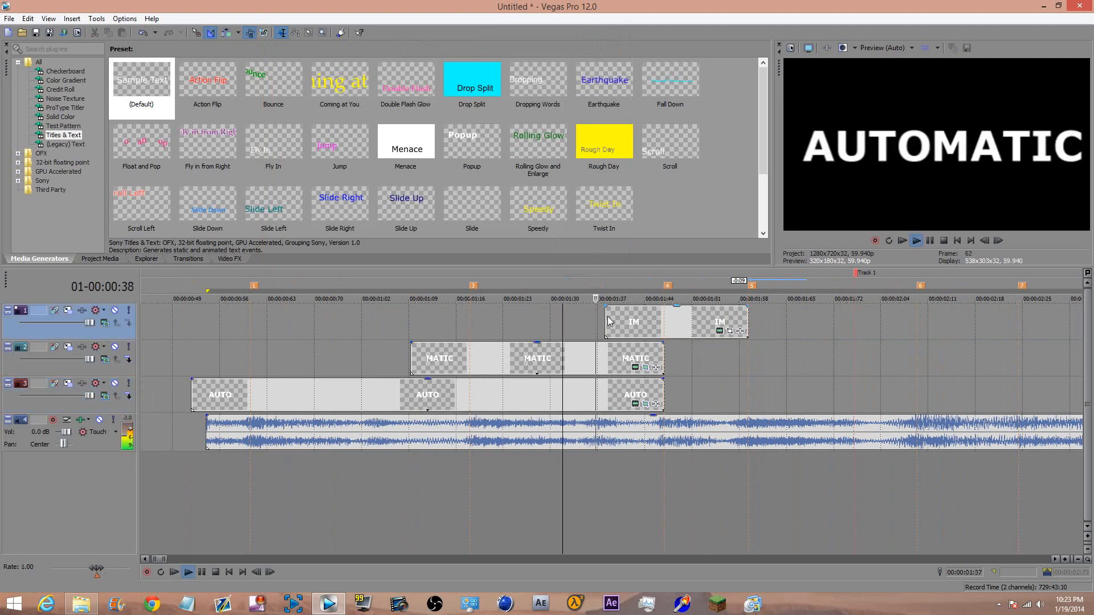
click(607, 322)
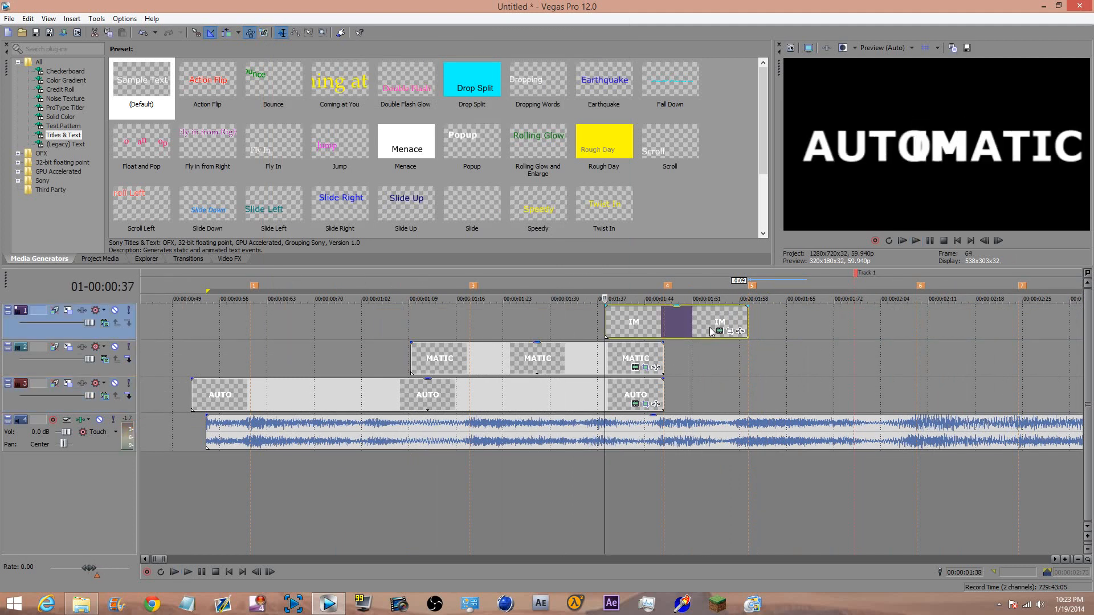
Open the IM title's pan/crop settings, move the starting frame to Y Center 1,080, and set its keyframe to Slow
click(739, 331)
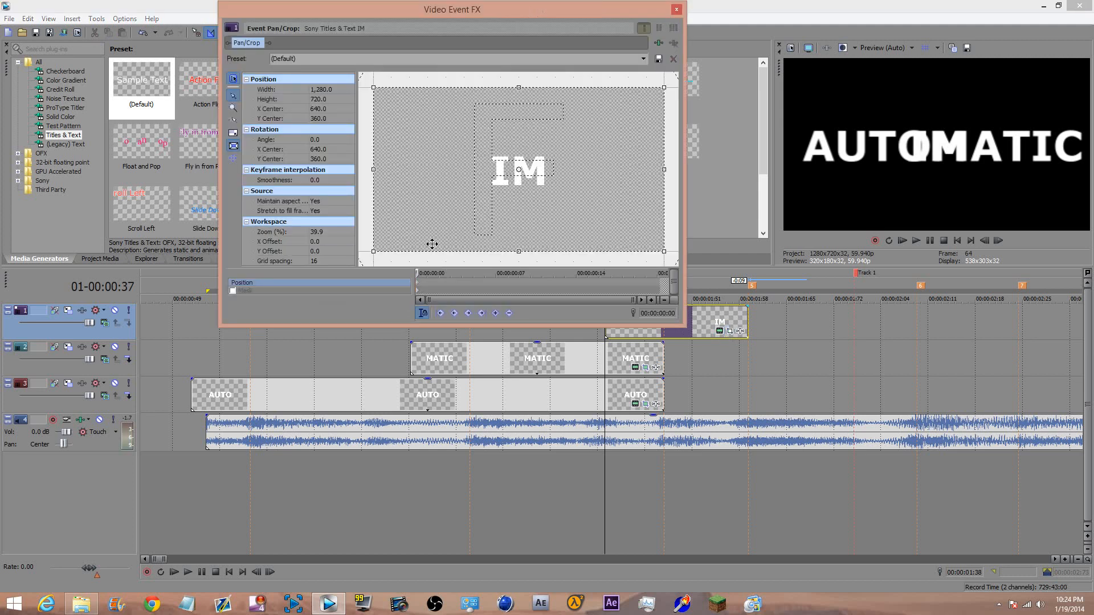
drag(423, 204, 458, 273)
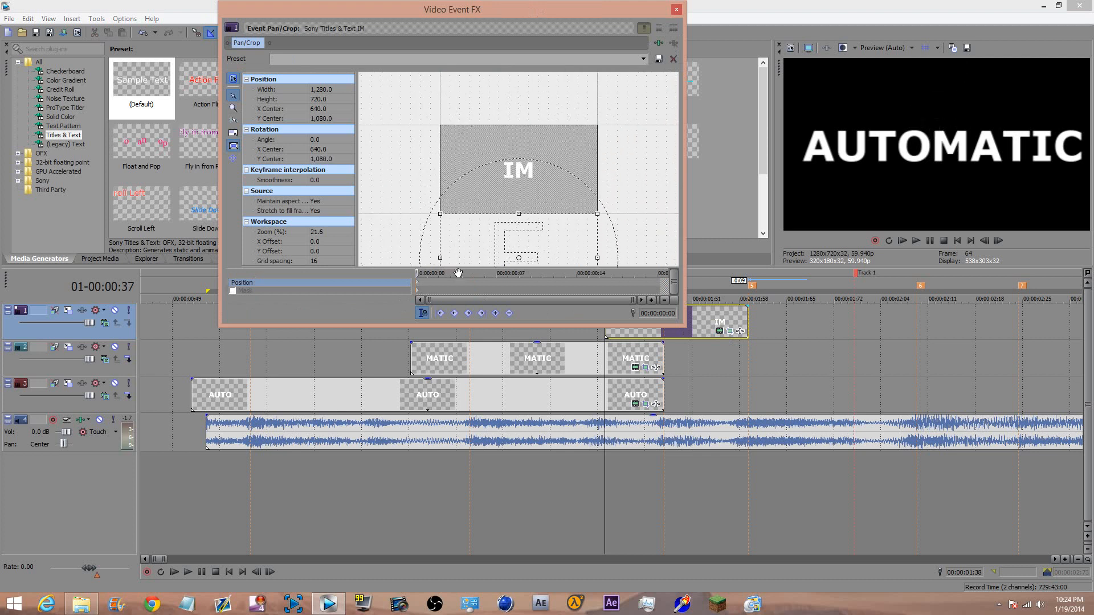
right_click(417, 282)
click(452, 373)
At 00:00:00:09, restore IM's frame, offset it to Y Center 270, and set the keyframe to Fast
drag(424, 273, 517, 274)
right_click(517, 238)
click(542, 244)
drag(483, 151, 485, 141)
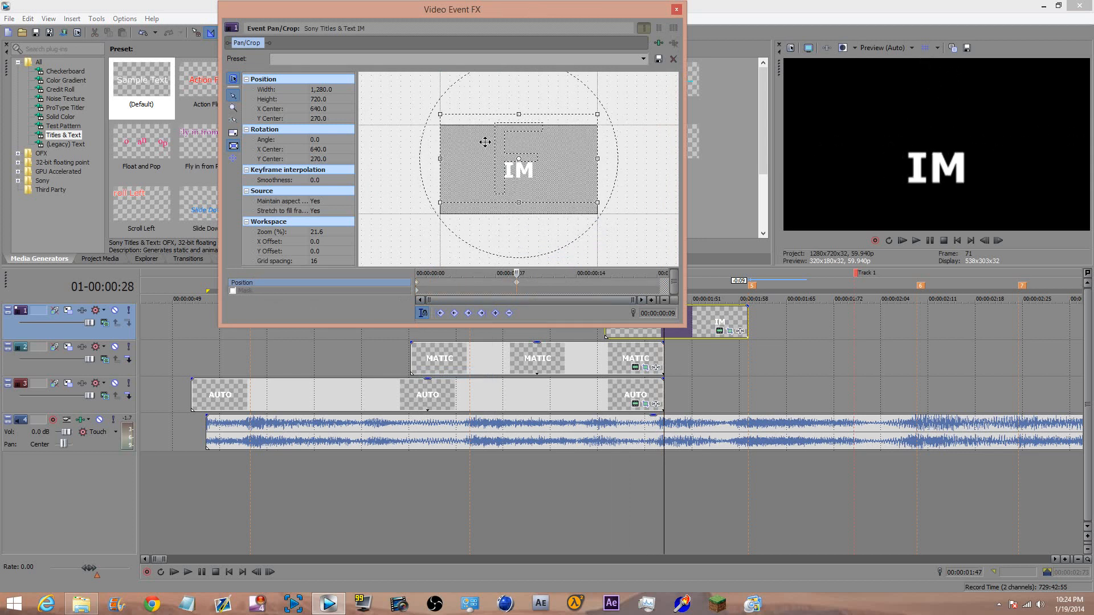
right_click(517, 283)
click(543, 362)
Add a restored, centred keyframe for IM at 00:00:00:11 and set its interpolation to Slow
key(Right)
key(Right)
right_click(526, 199)
click(544, 207)
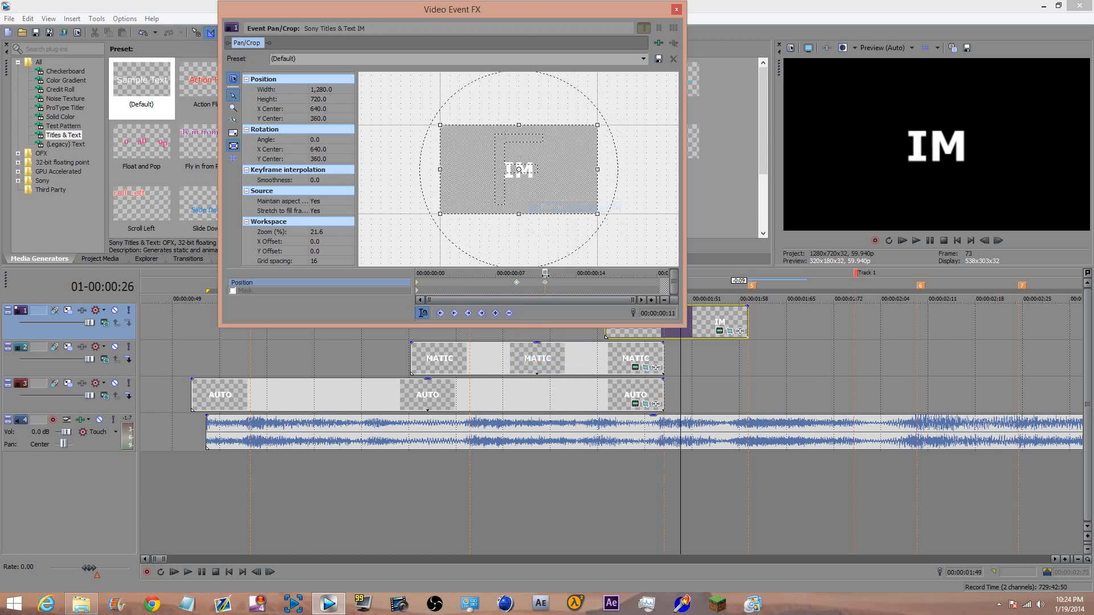
right_click(545, 284)
click(575, 365)
right_click(546, 283)
click(567, 376)
Go to IM's last frame, 00:00:00:21, and move the pan/crop frame sideways to X Center 1,920
click(607, 283)
key(Right)
key(Right)
key(Right)
key(Right)
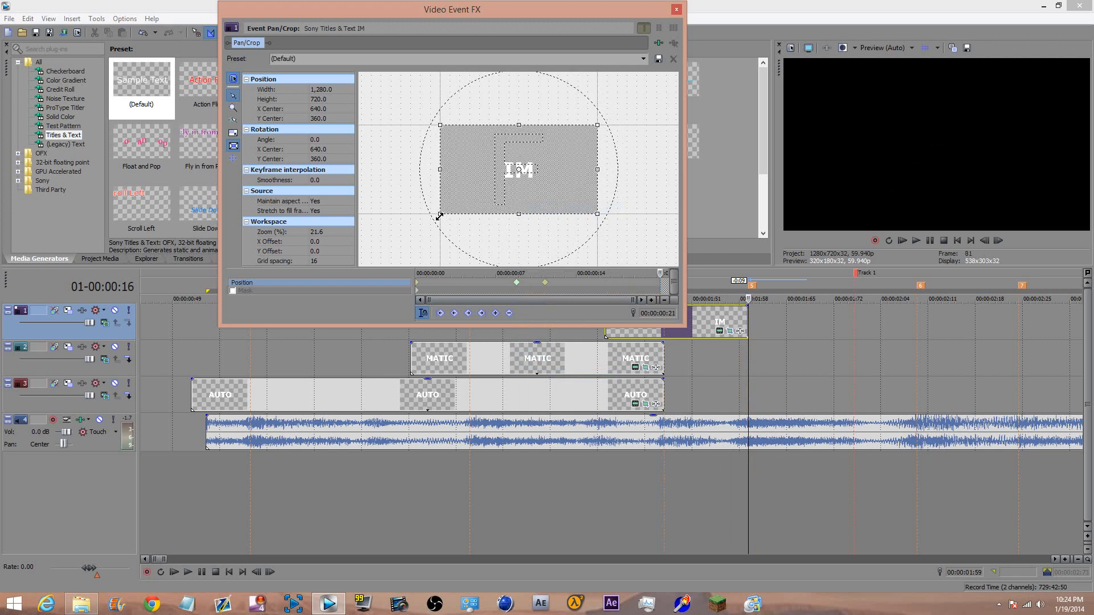
drag(470, 187, 626, 188)
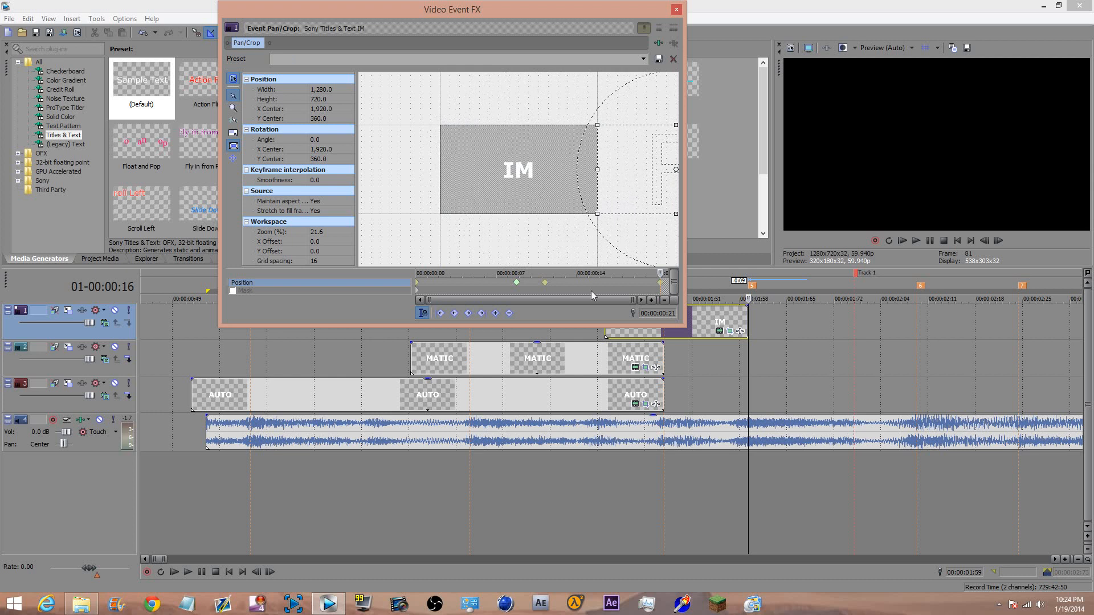
Step through IM's sideways exit, then add a restored, centred keyframe at 00:00:00:16 and set it to Slow
key(Left)
key(Left)
key(Left)
key(Right)
key(Right)
key(Right)
key(Left)
key(Left)
key(Left)
key(Left)
key(Left)
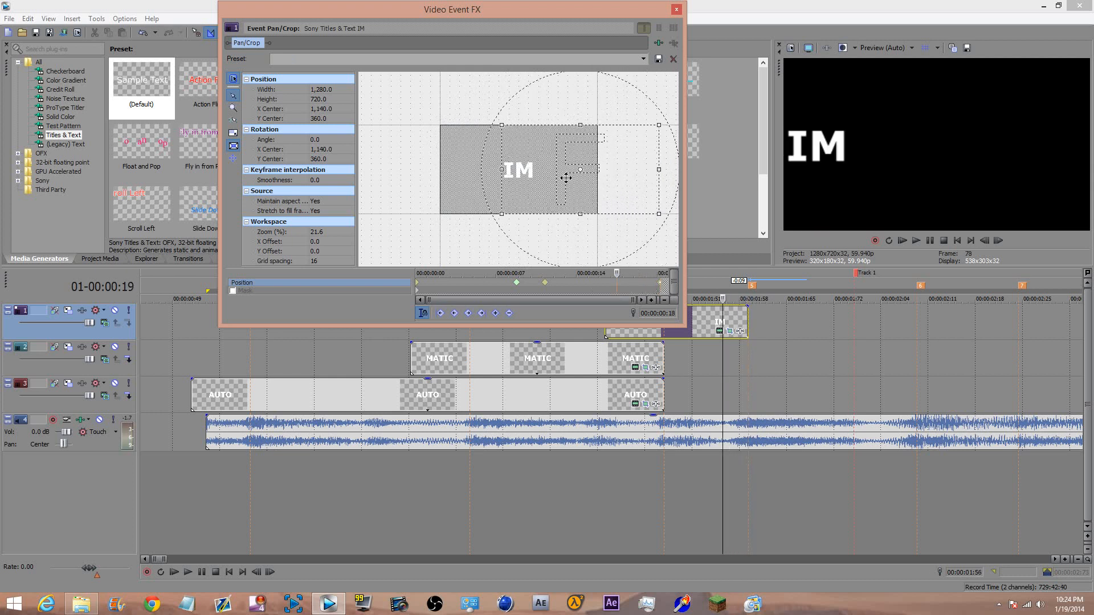
right_click(565, 180)
click(589, 187)
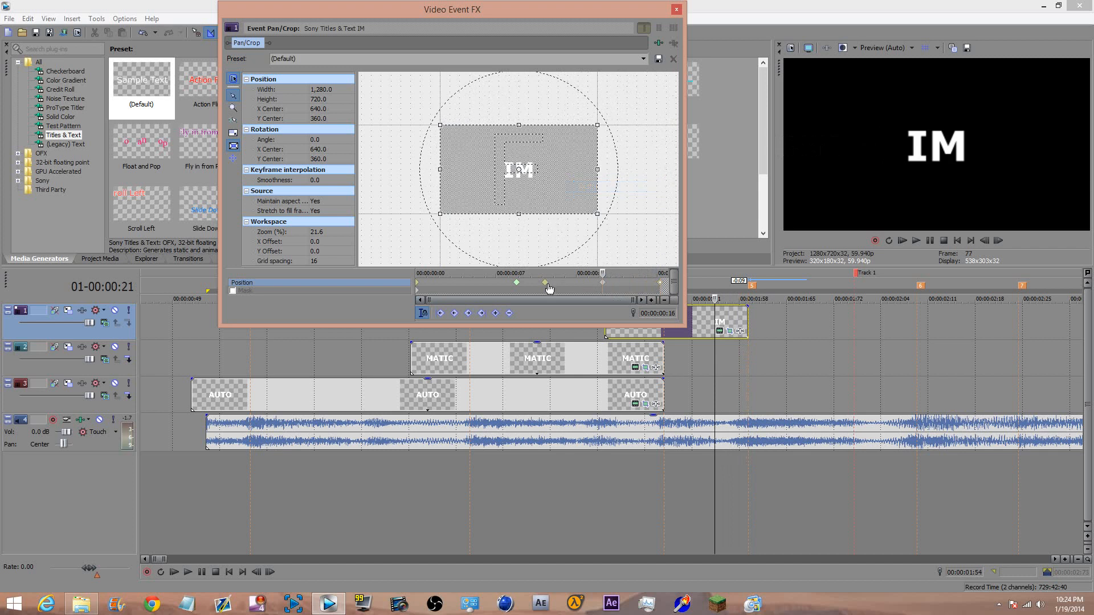
right_click(603, 282)
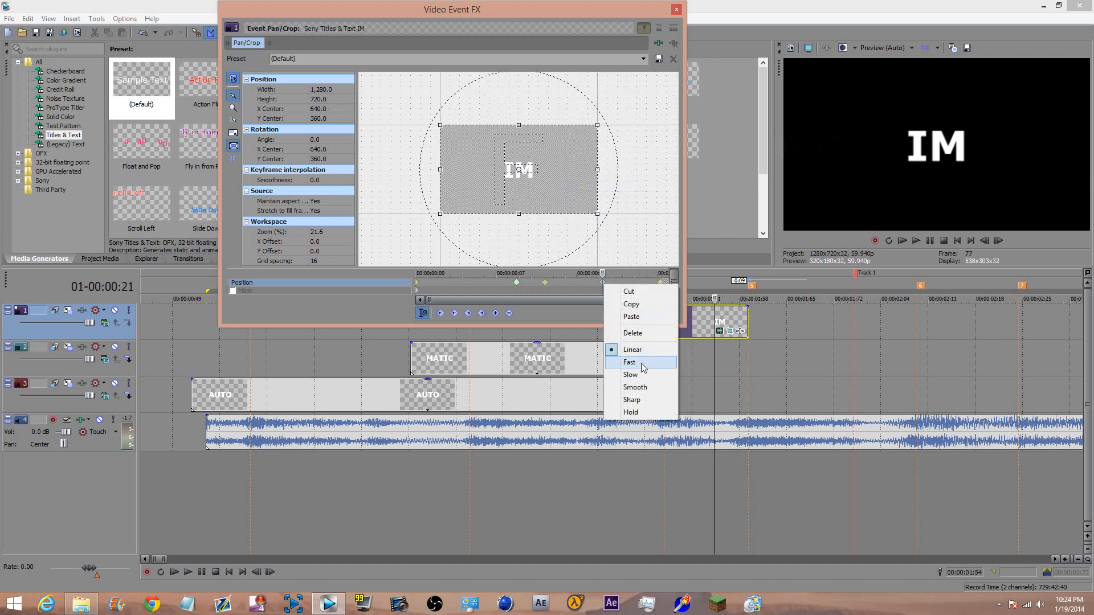
click(630, 374)
Set the final pan/crop keyframes of the IM, MATIC and AUTO titles to Fast
click(661, 282)
right_click(660, 283)
click(682, 363)
click(644, 367)
right_click(660, 282)
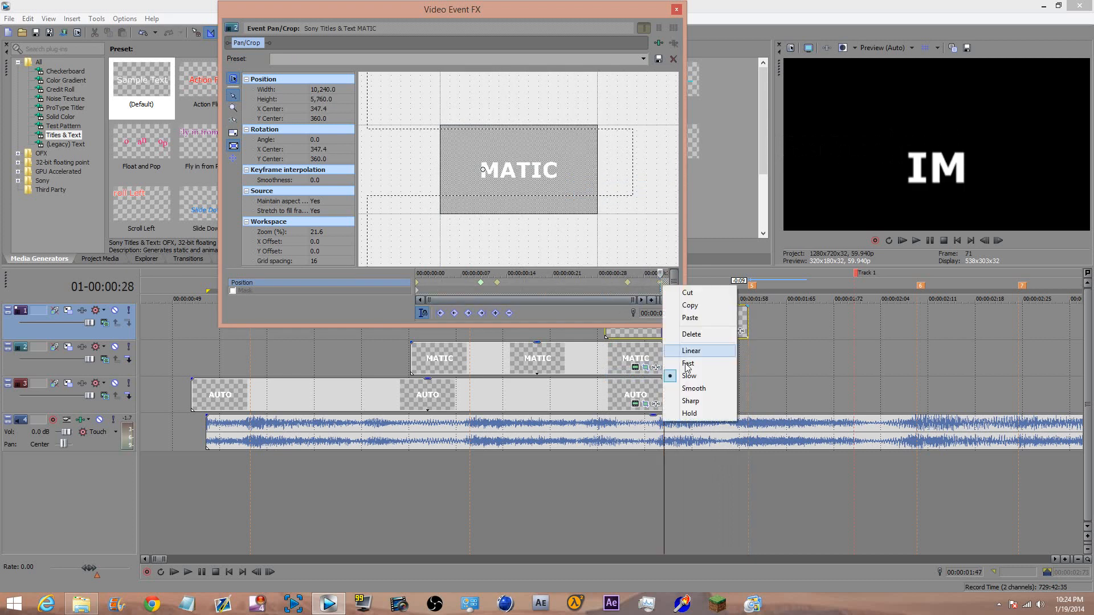
click(684, 365)
click(646, 404)
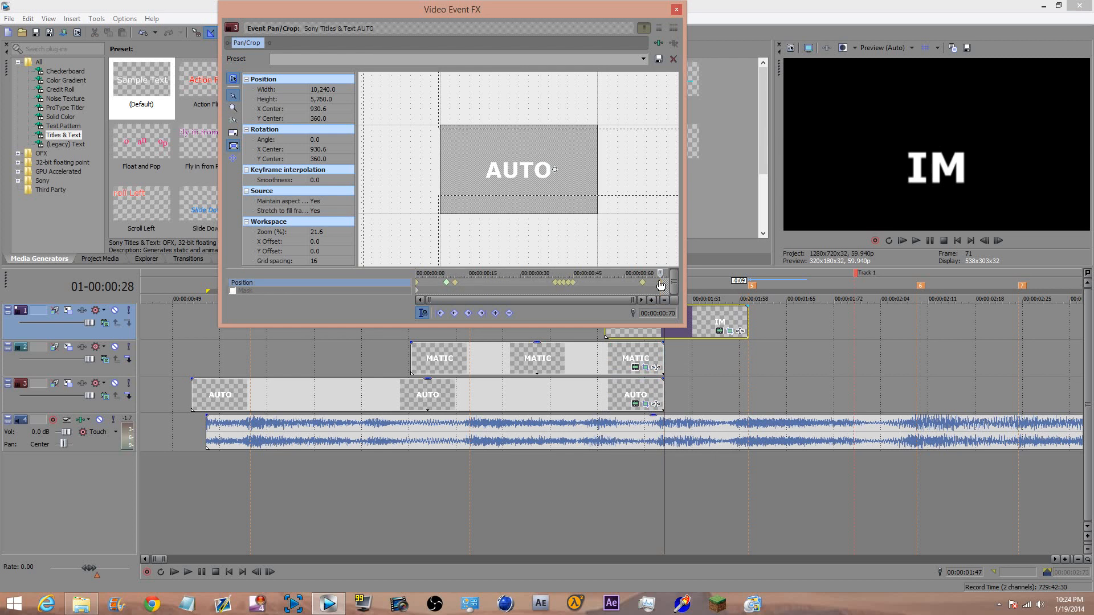
right_click(660, 284)
click(682, 365)
Open MATIC's pan/crop settings and step back and forth through its shrink to examine the interpolation
click(645, 368)
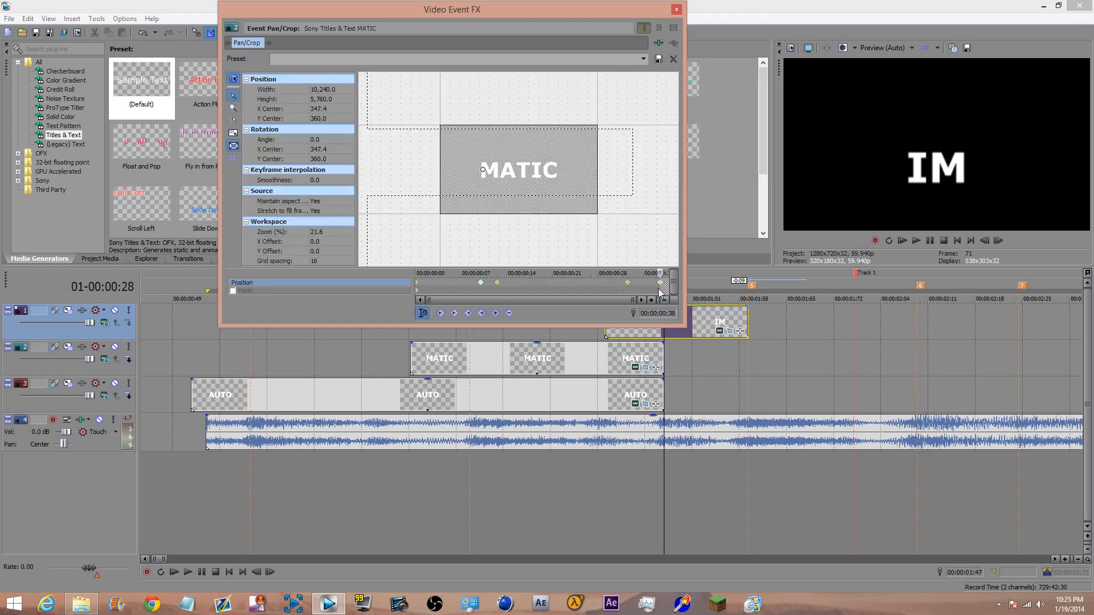
key(Left)
key(Left)
key(Left)
key(Left)
key(Right)
key(Right)
key(Right)
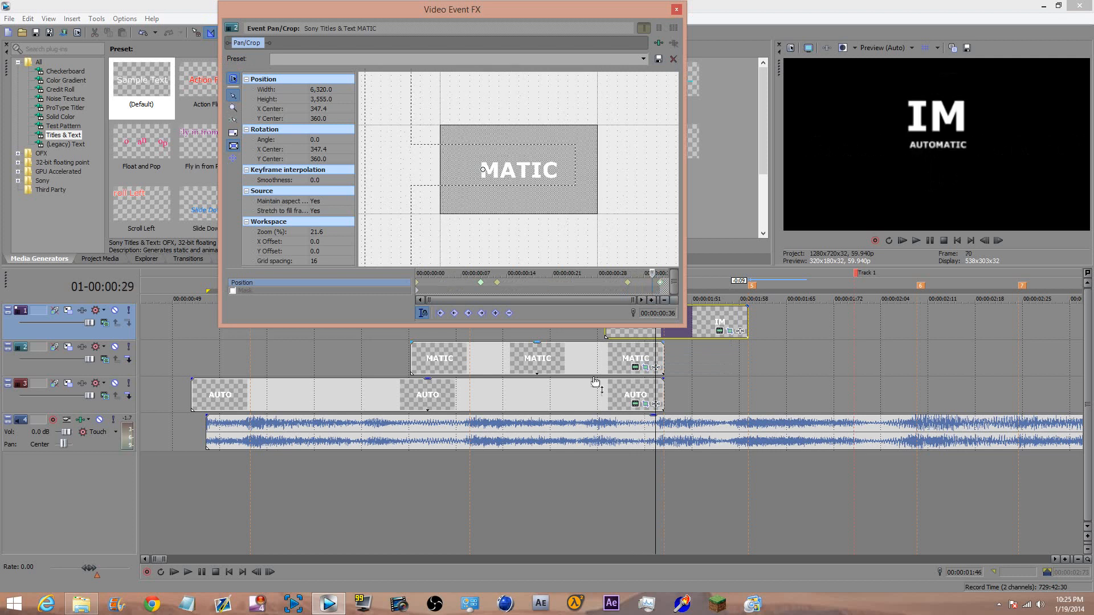
Open AUTO's pan/crop settings and step back from its last keyframe to 00:00:00:65 to examine the shrink
click(651, 405)
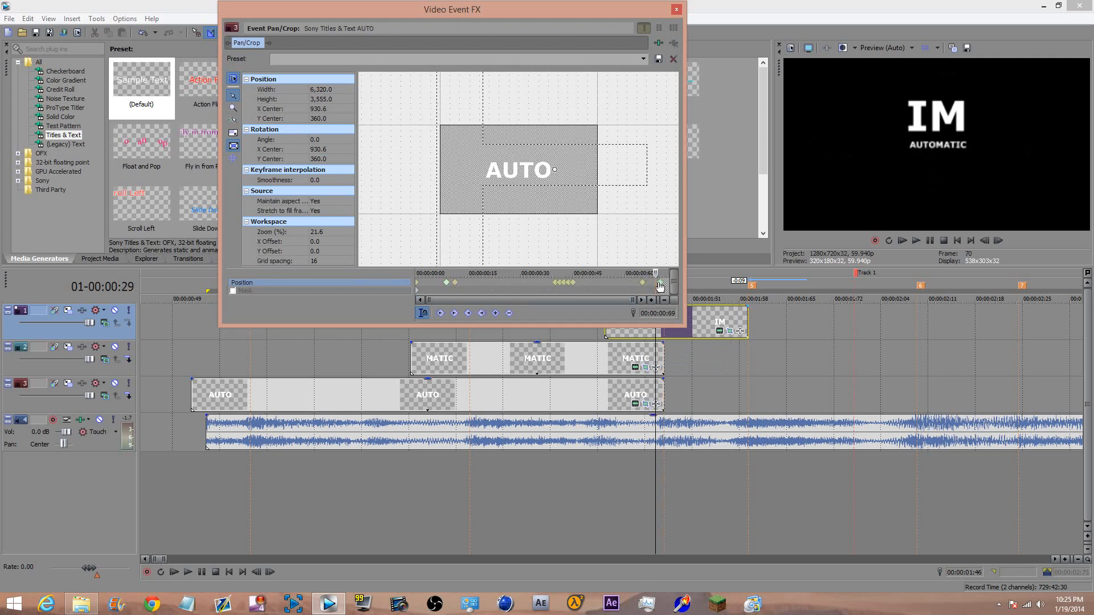
click(660, 284)
scroll(660, 285, up, 3)
key(Left)
key(Left)
key(Left)
key(Left)
key(Left)
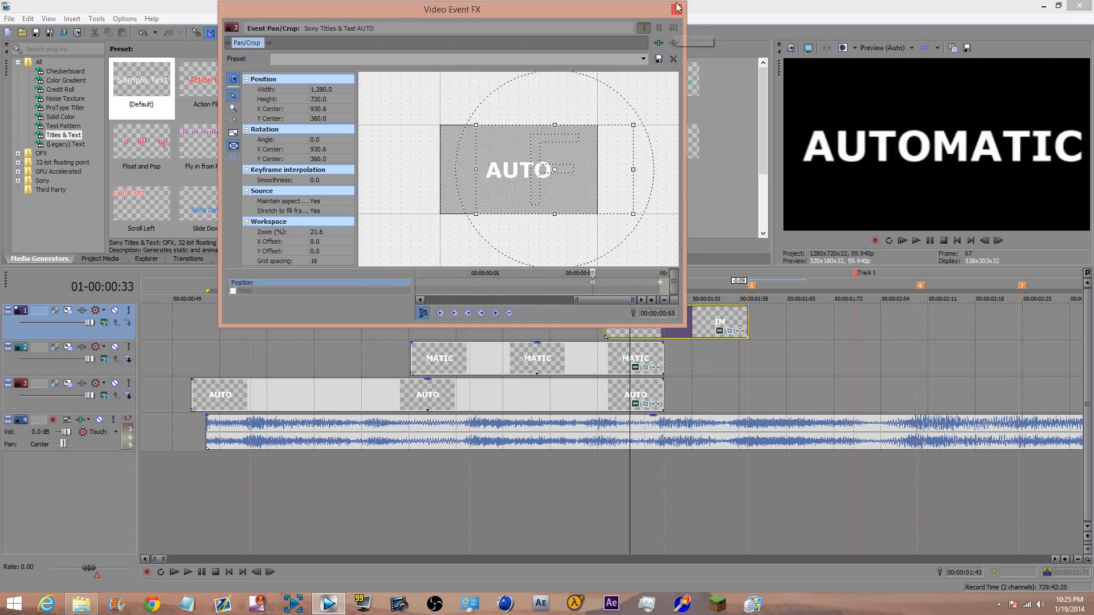
Close the pan/crop settings and play the transition from the shrinking AUTOMATIC into IM
click(677, 10)
click(574, 314)
key(space)
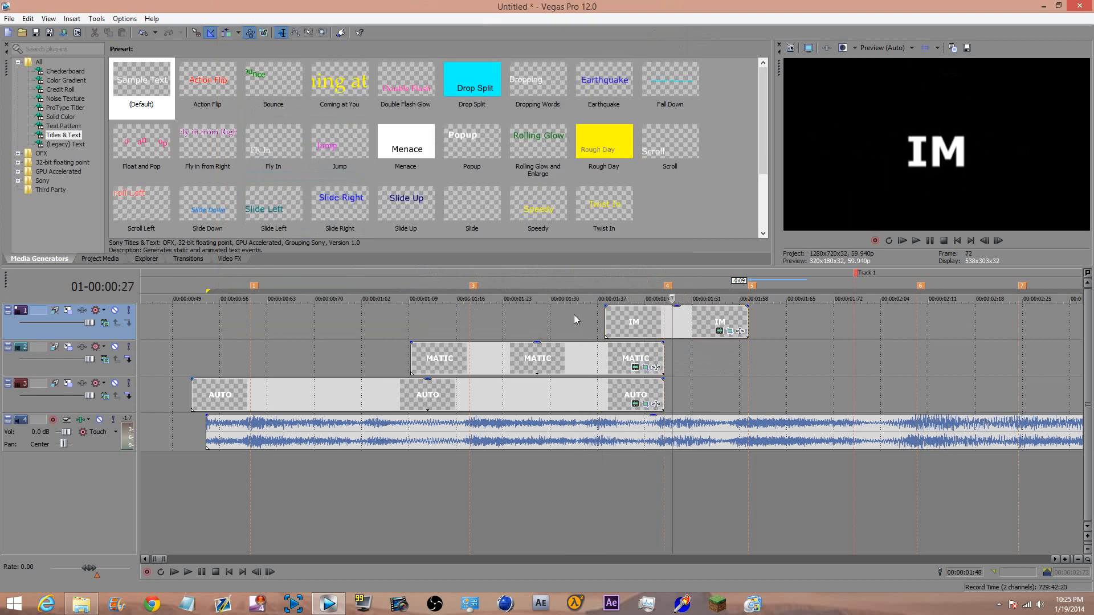
Mark a time range from before AUTO to past IM and play the title sequence within it
scroll(586, 317, down, 3)
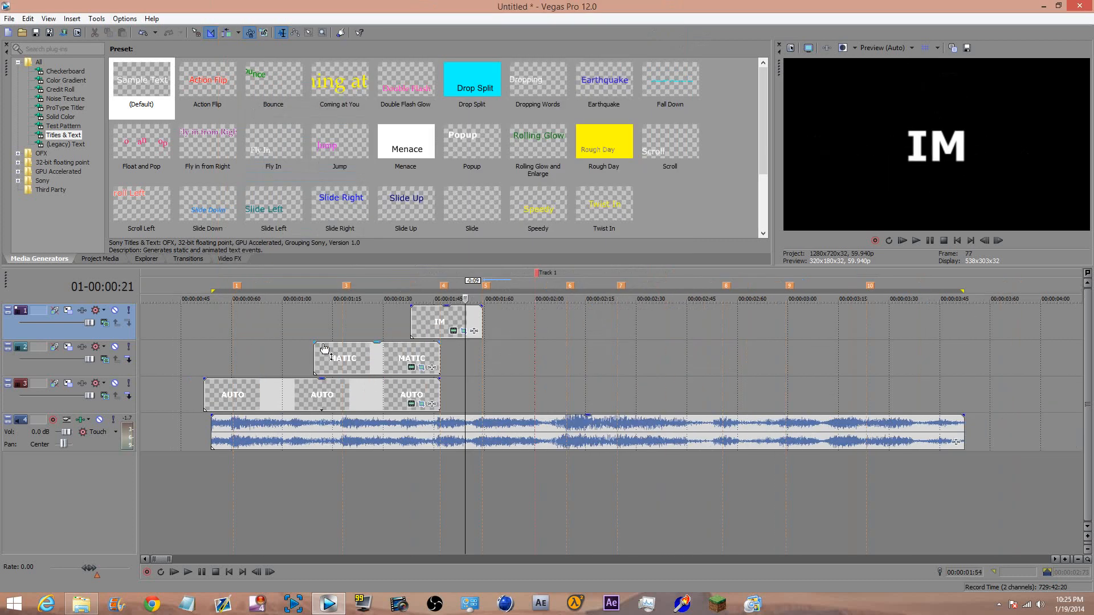
click(180, 363)
key(space)
key(space)
drag(518, 365, 173, 413)
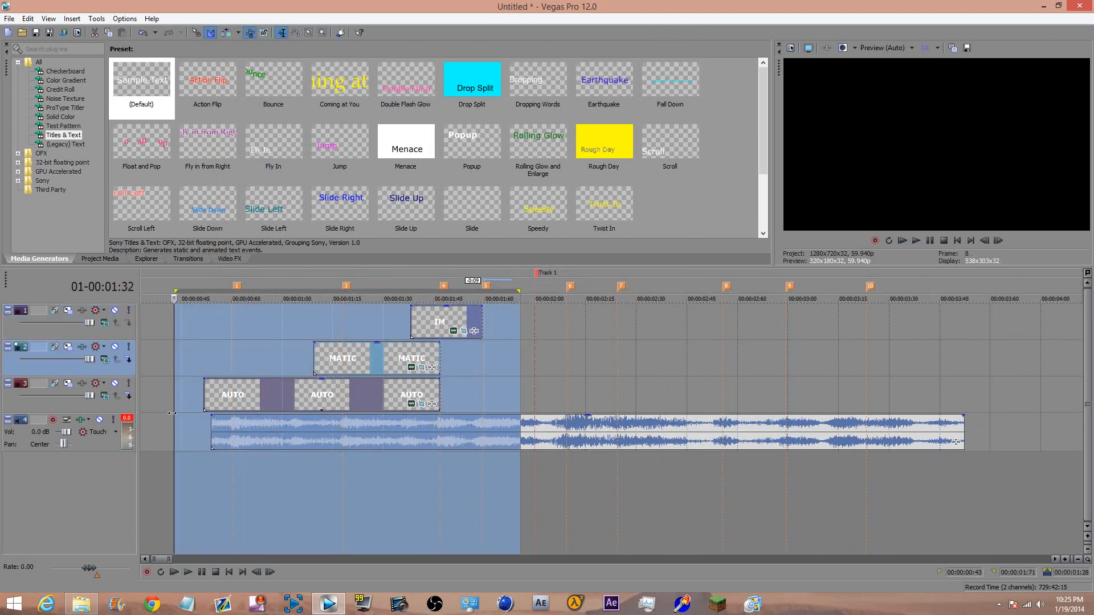
key(space)
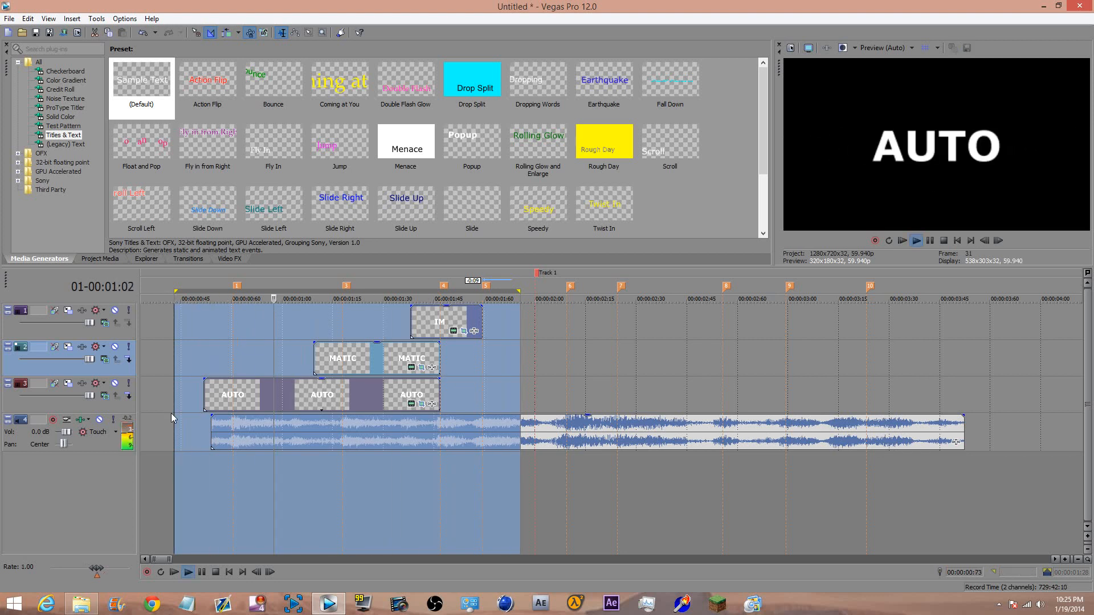
click(379, 330)
click(466, 368)
key(space)
Add a default Titles & Text event to the AUTO track, starting at marker 5 where the IM title ends
scroll(471, 368, up, 1)
click(621, 322)
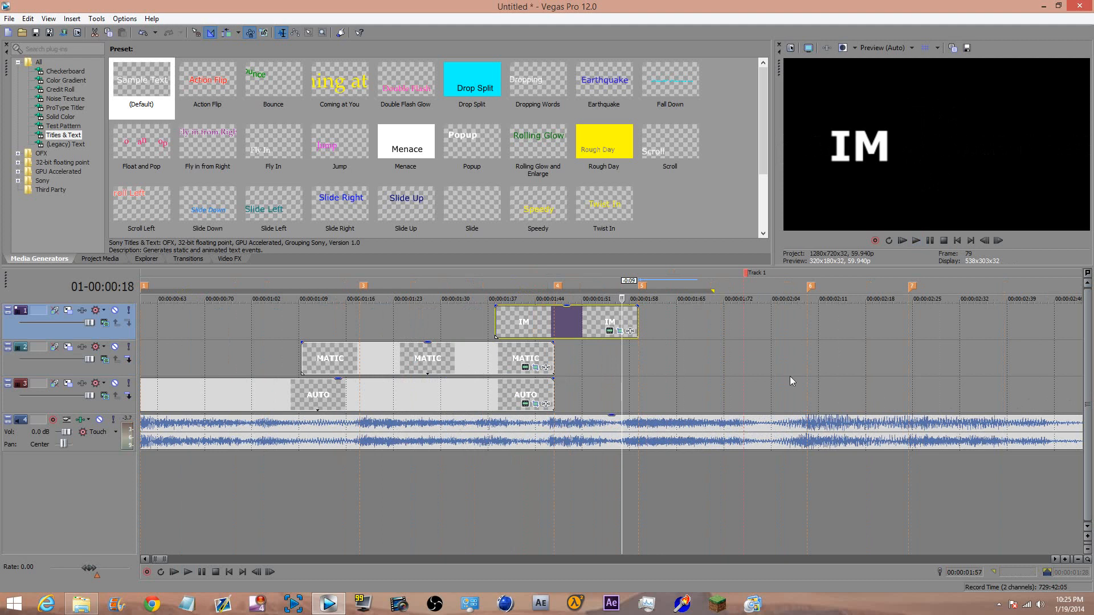
click(579, 323)
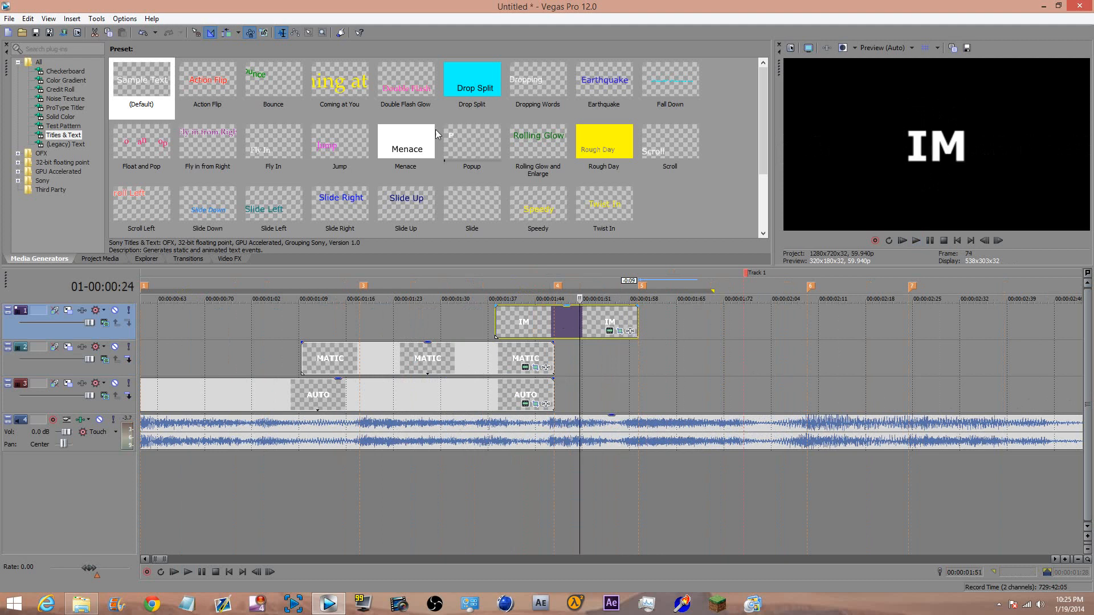
drag(119, 84, 641, 392)
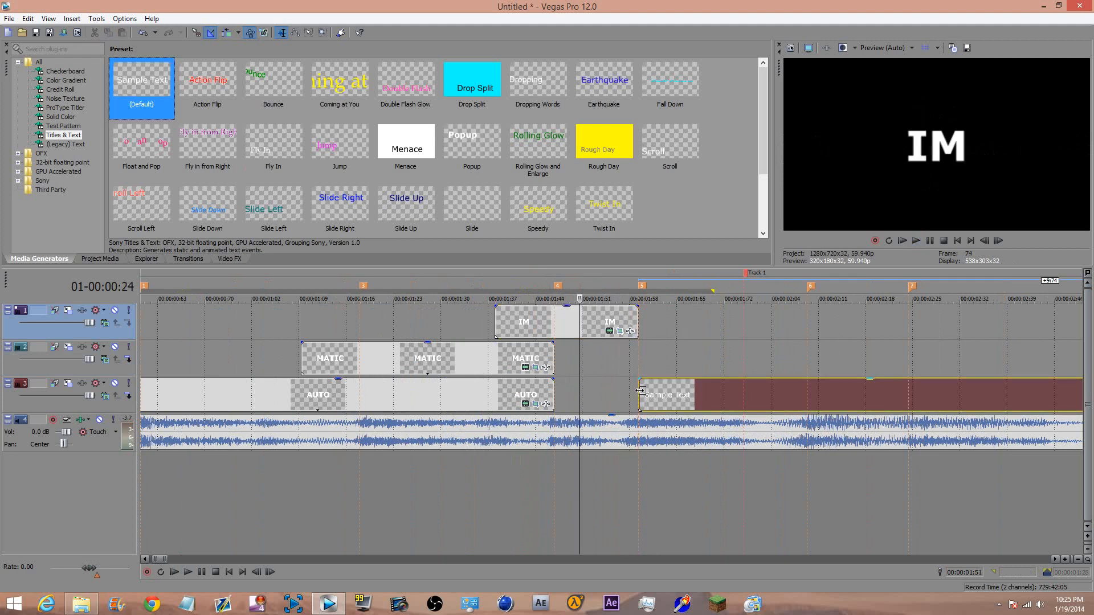
click(641, 393)
Extend the new title's start back to 00:00:01:51, overlapping IM, and trim its end to marker 6
key(Left)
key(Left)
key(Left)
key(Left)
key(Left)
key(Left)
key(Left)
key(Left)
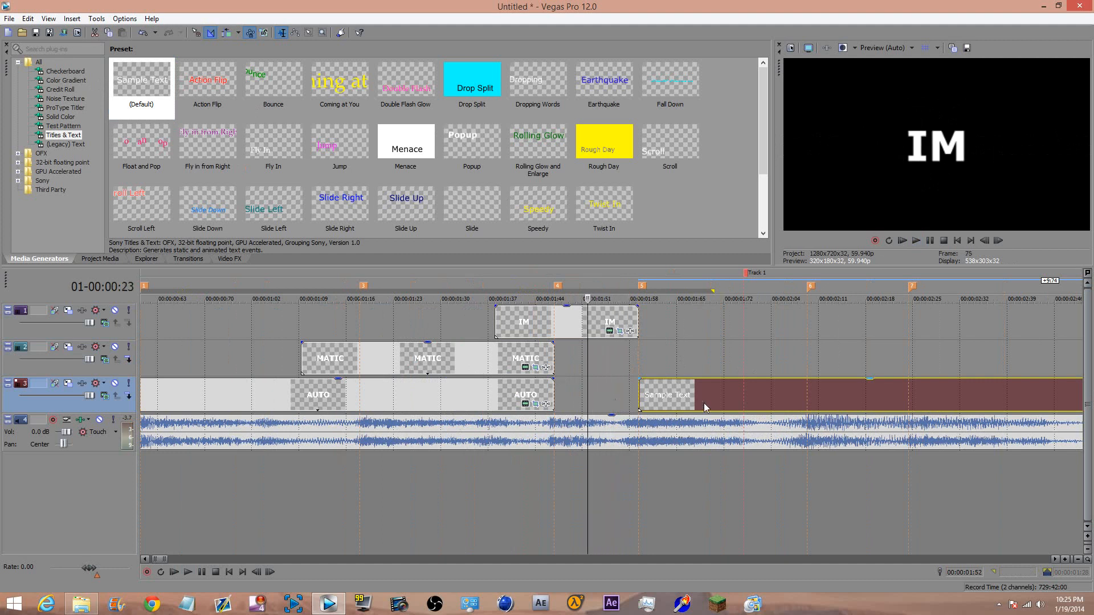
drag(700, 402, 641, 399)
scroll(641, 398, down, 3)
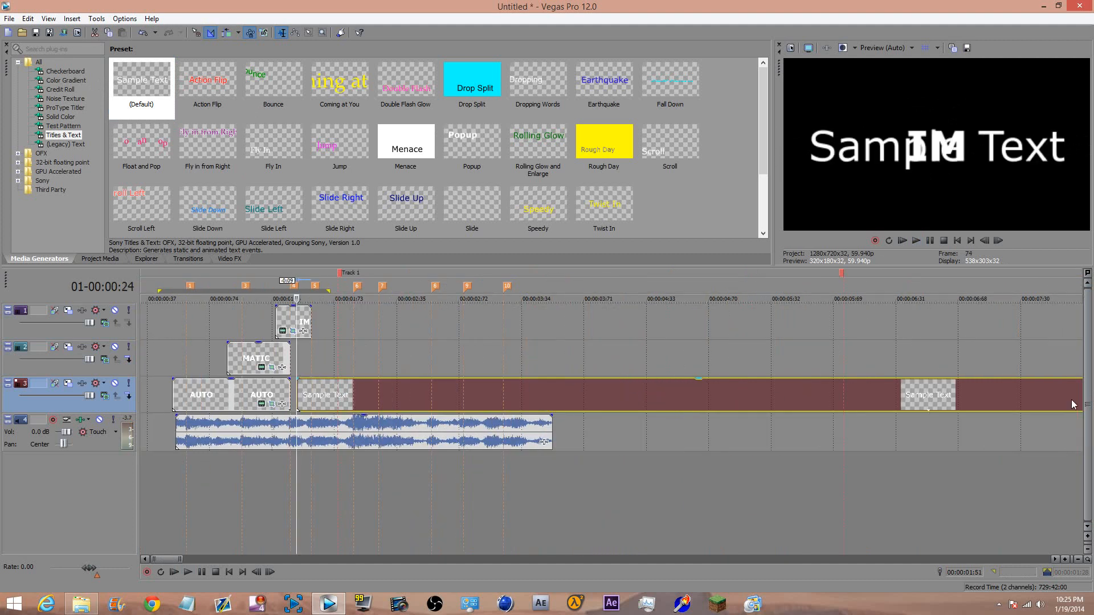
drag(850, 396, 254, 406)
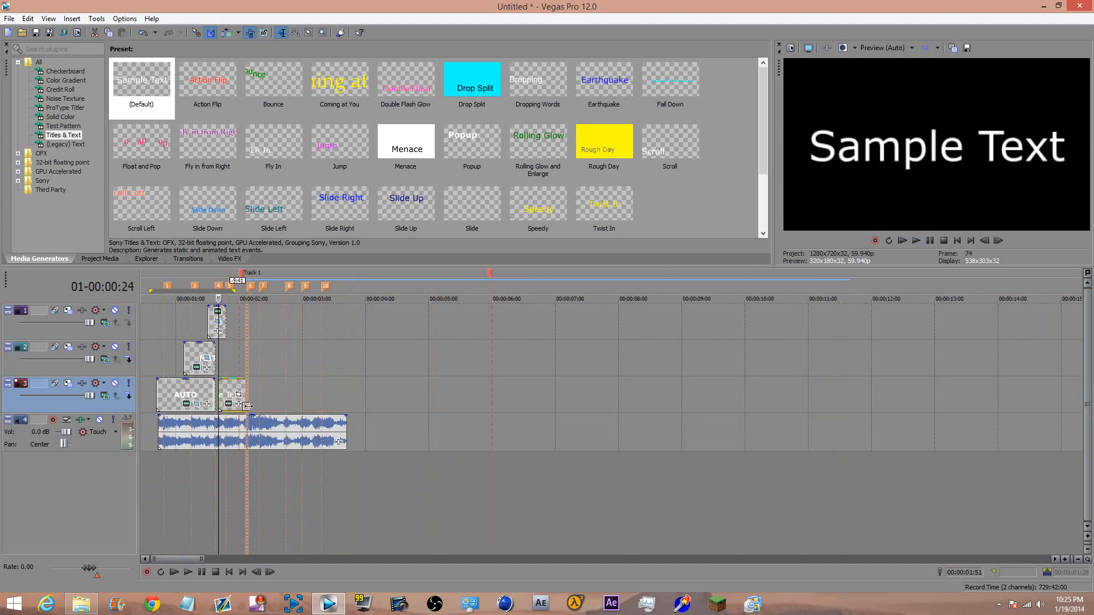
scroll(253, 406, up, 5)
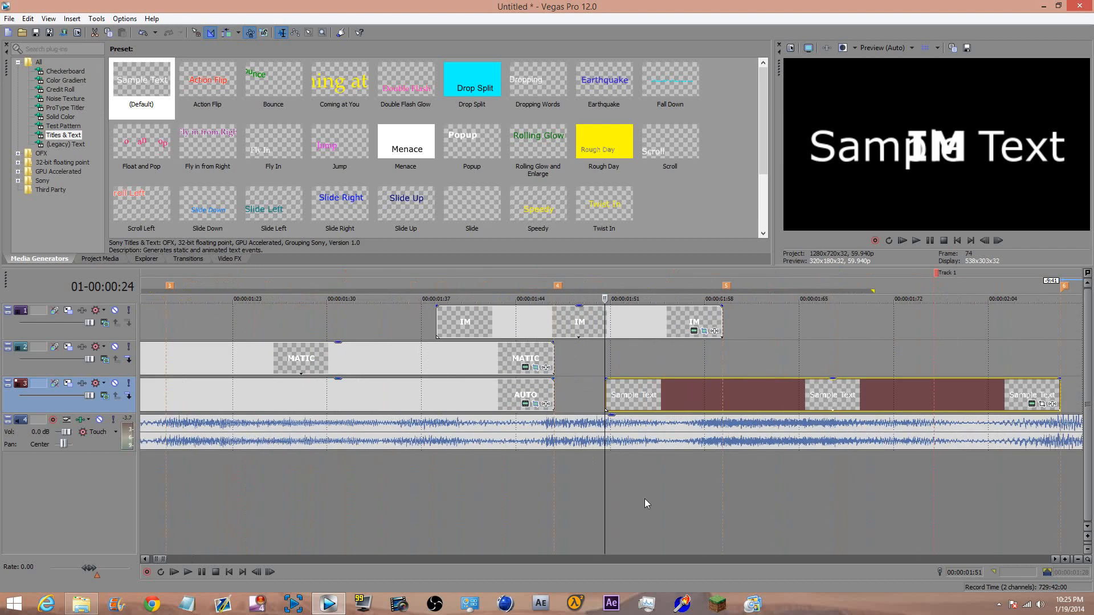
Set the new title's text to CINE and close its text settings
click(1032, 404)
key(ctrl+a)
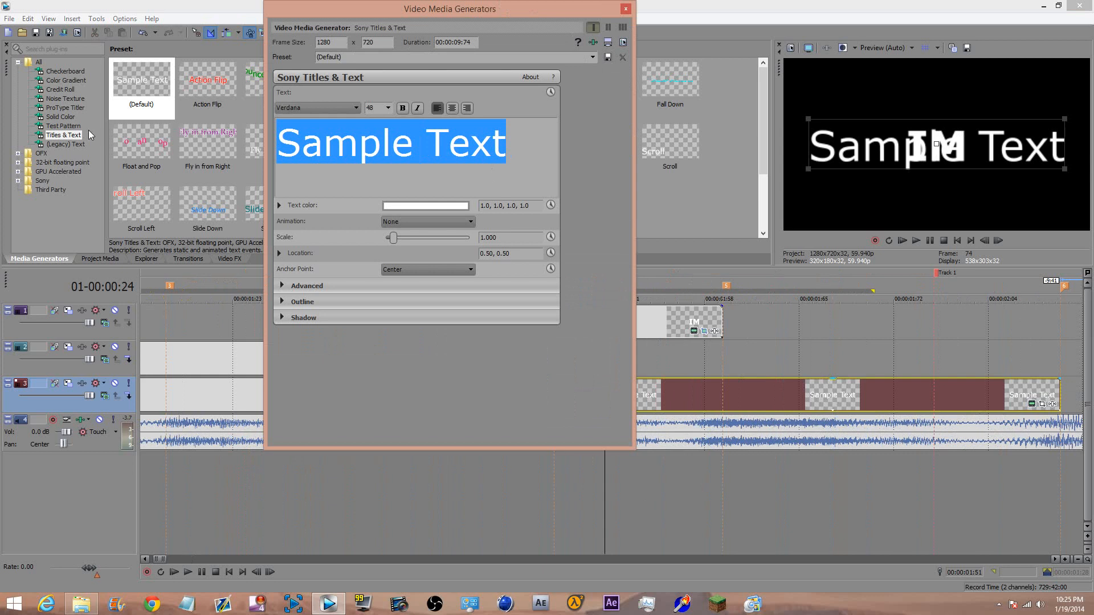
text(Cina)
key(BackSpace)
key(BackSpace)
key(BackSpace)
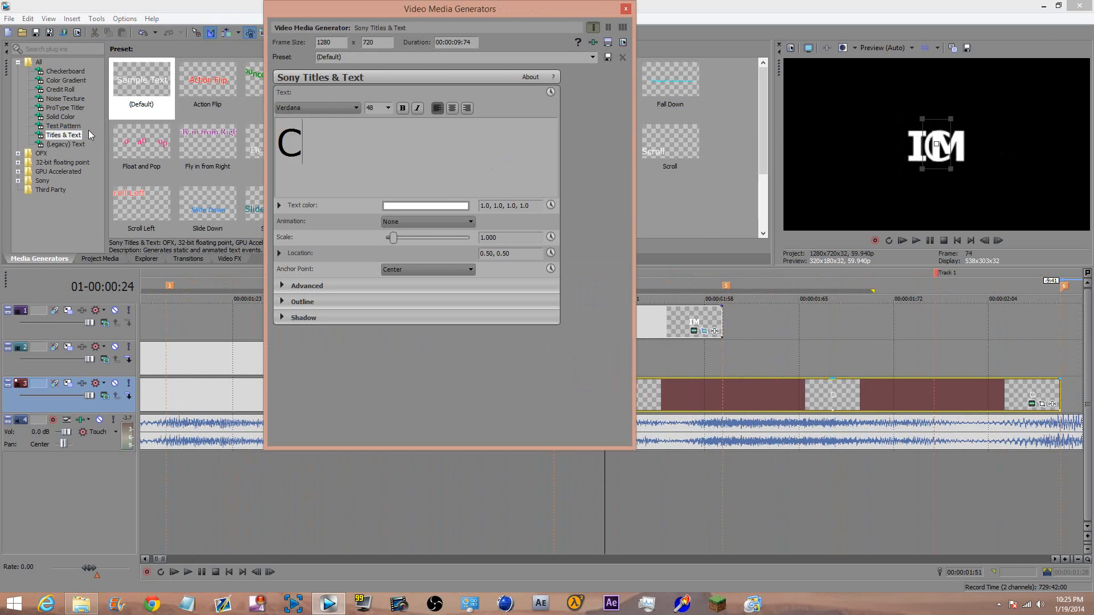
text(INA)
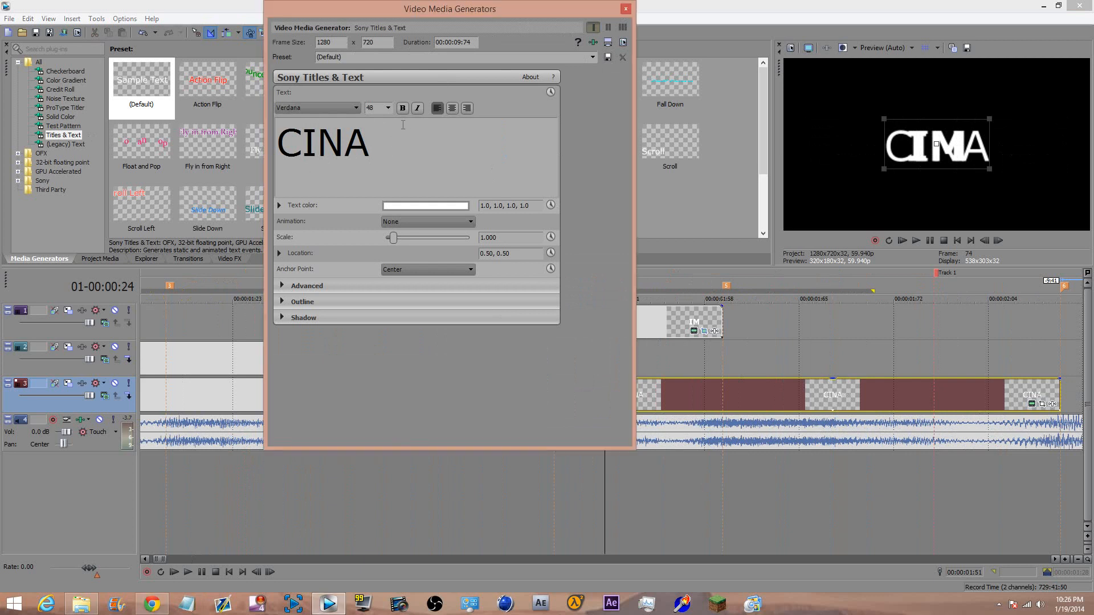
drag(403, 125, 224, 151)
text(cinematic)
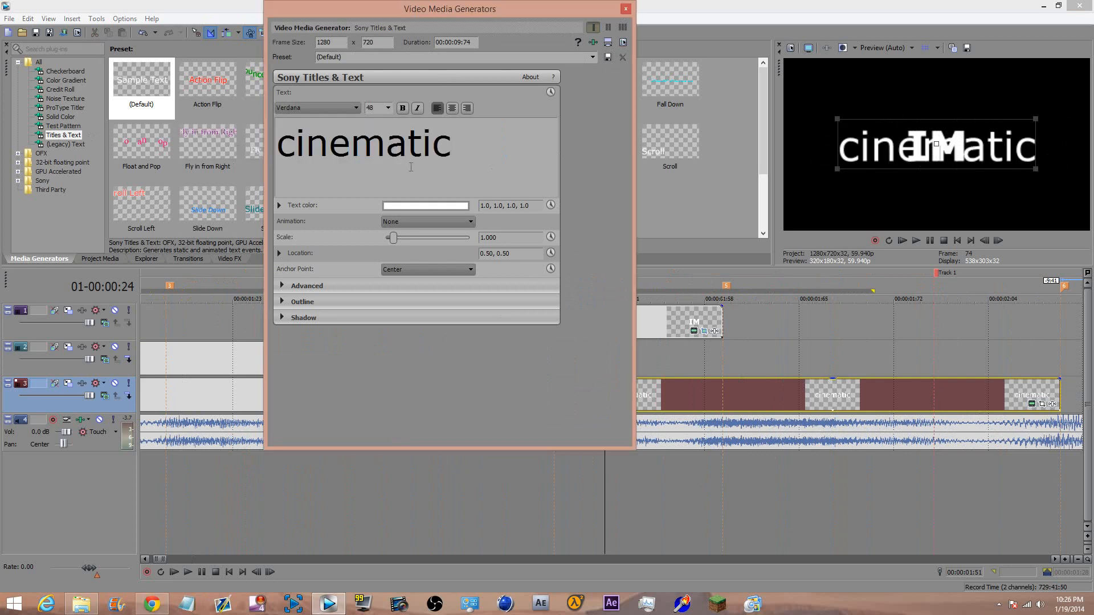
drag(484, 132, 168, 143)
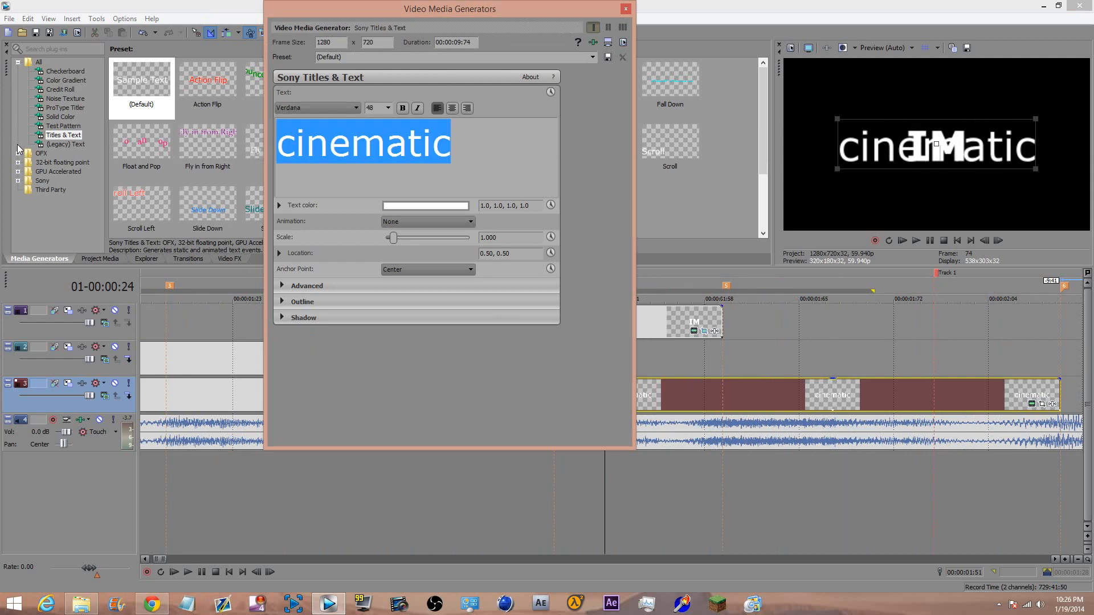
text(CINE)
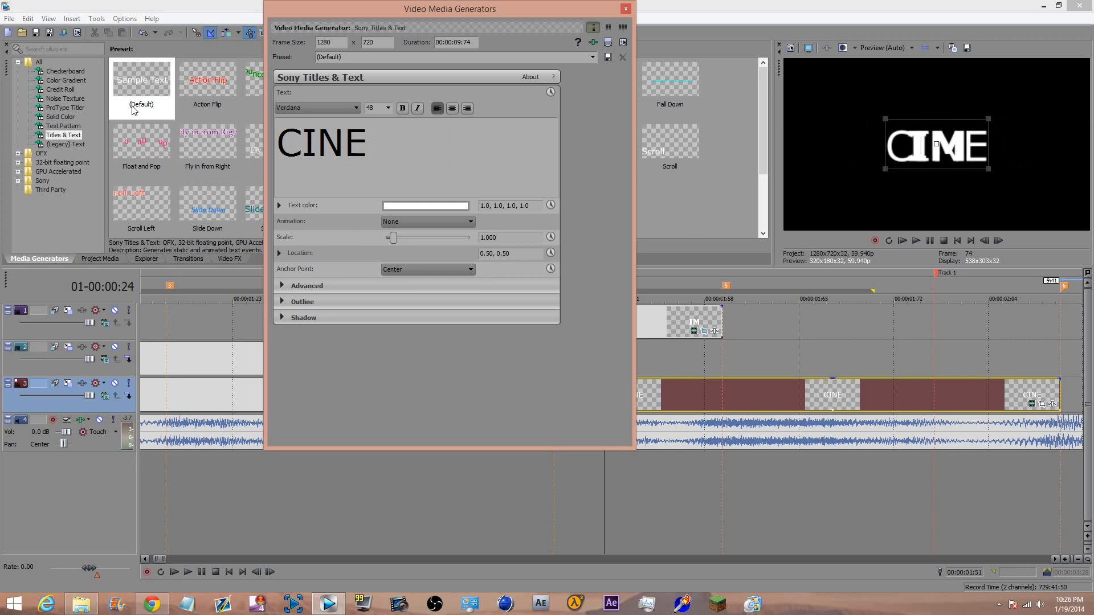
click(626, 9)
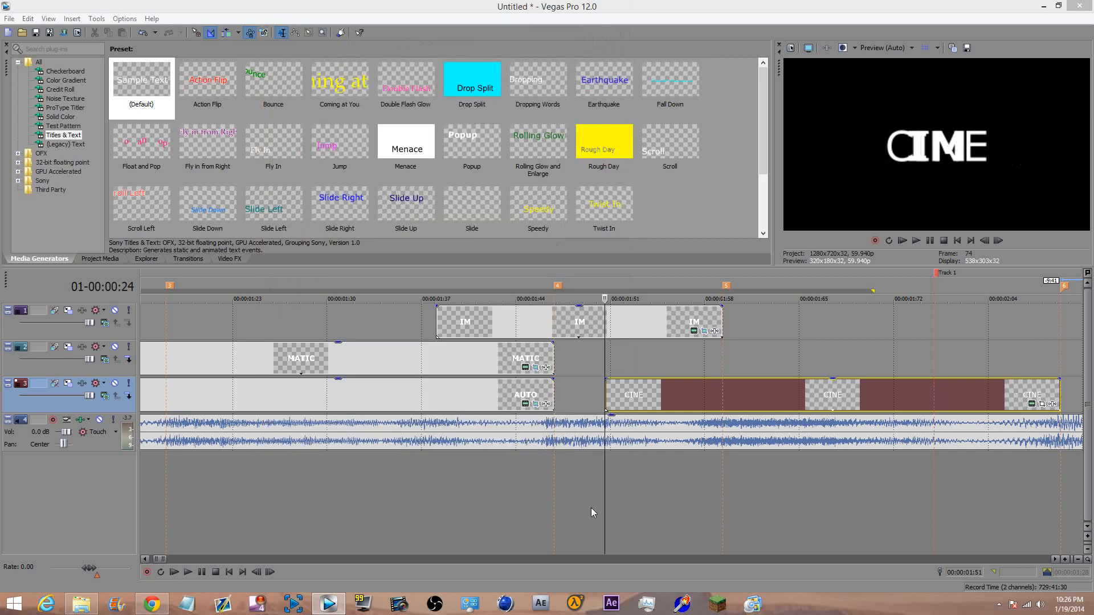
Play the passage from IM into CINE repeatedly to examine its timing against the beat
click(587, 484)
key(space)
key(space)
key(space)
key(space)
key(space)
scroll(713, 422, down, 1)
key(space)
key(space)
key(space)
key(space)
key(space)
key(space)
key(space)
key(space)
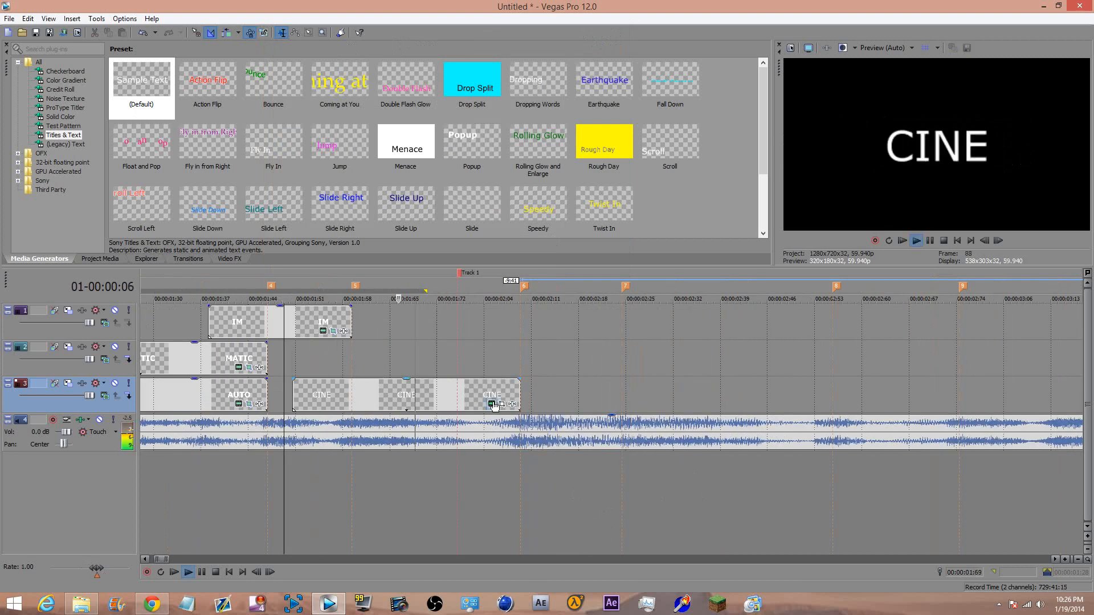
key(space)
key(space)
key(space)
key(space)
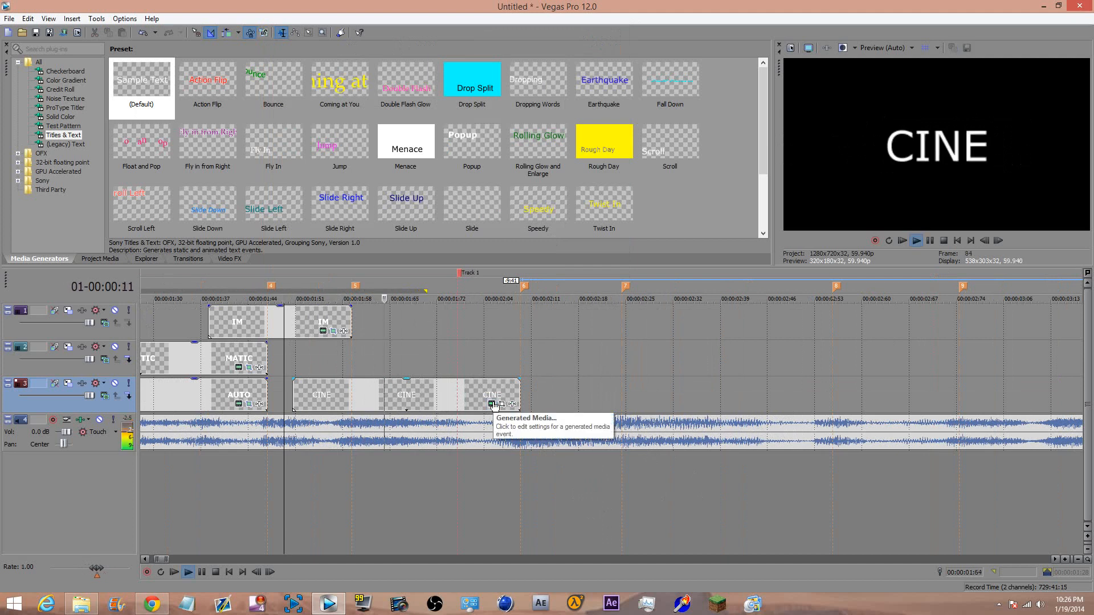
key(space)
key(space)
key(space)
key(space)
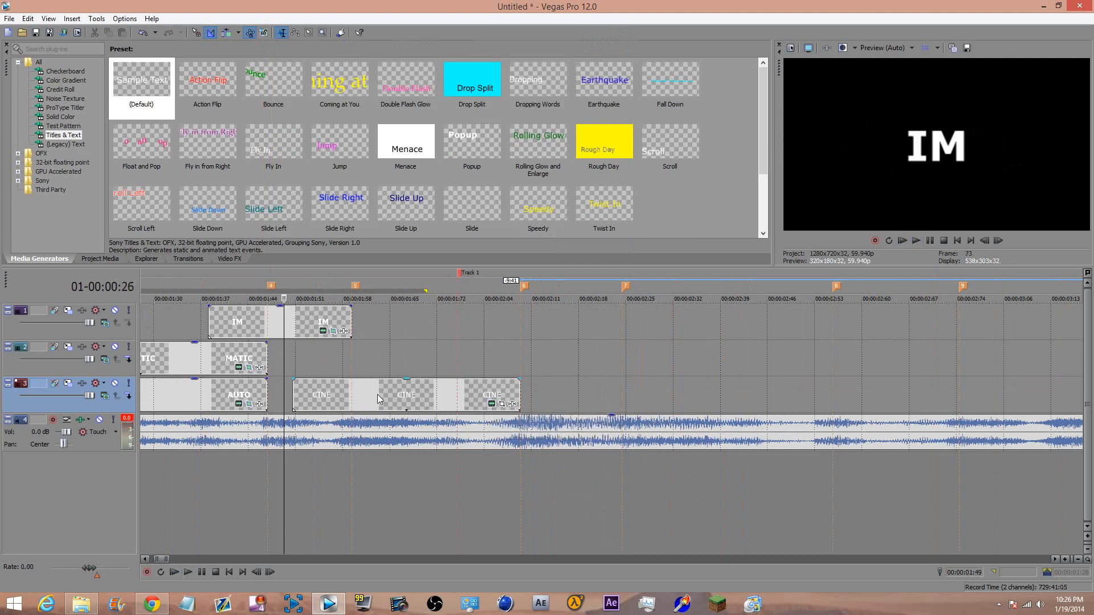
Play from just before IM's end, at 00:00:01:58, past the end of CINE to check the audio timing
click(344, 399)
key(space)
key(space)
key(space)
key(space)
key(space)
key(space)
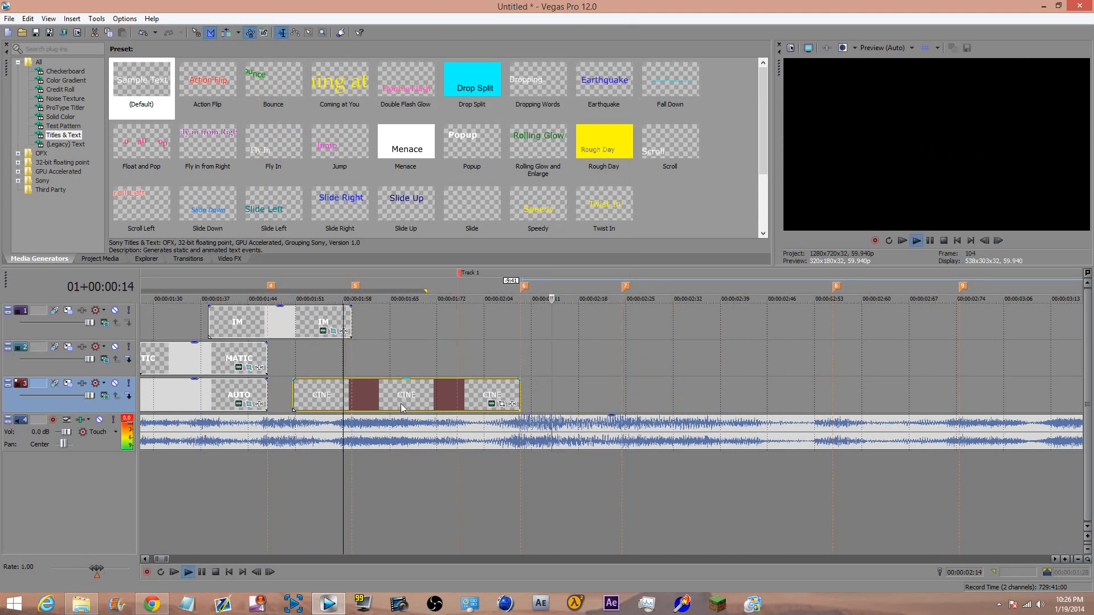
key(space)
key(space)
key(space)
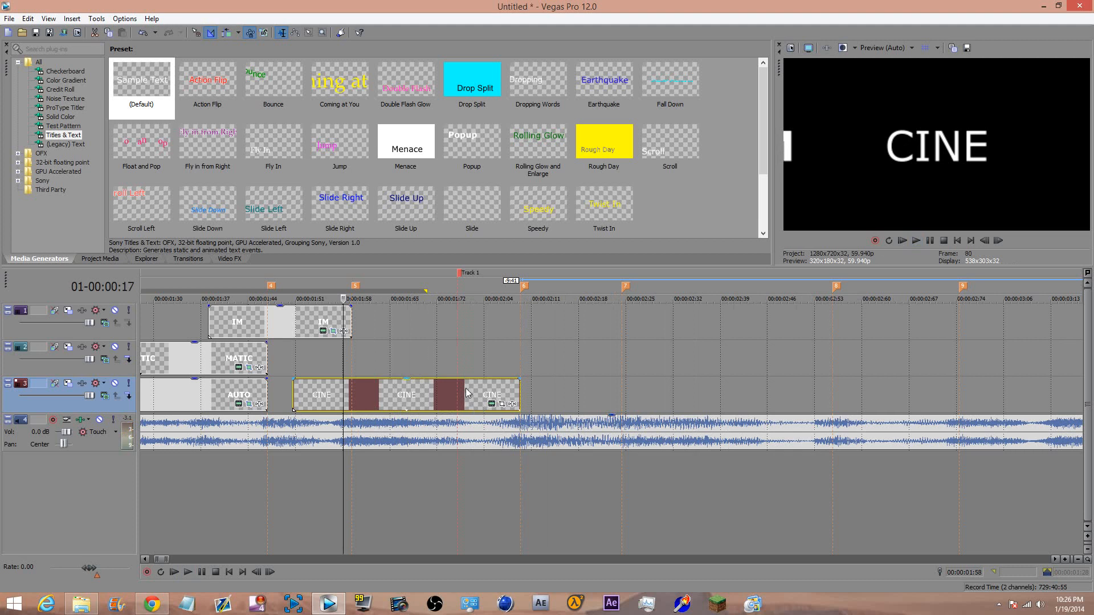
Step frame by frame between 00:00:01:51 and 00:00:01:58 to examine how IM's slide-out overlaps CINE
click(297, 388)
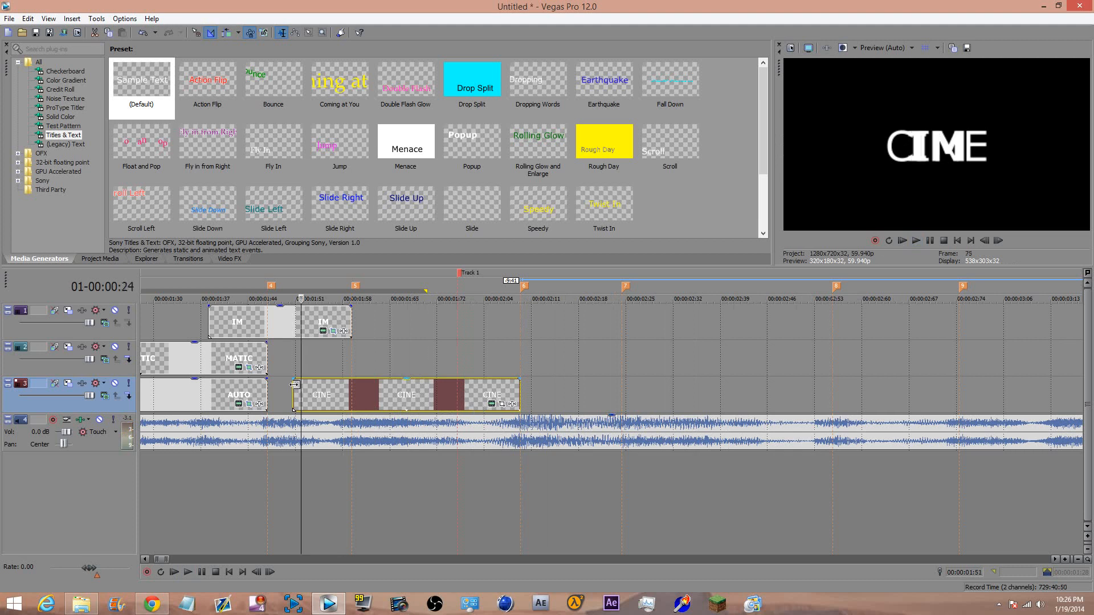
key(Right)
key(Right)
key(Right)
key(Right)
key(Left)
key(Right)
key(Right)
key(Right)
key(Right)
key(Right)
key(Left)
key(Left)
key(Left)
key(Left)
key(Left)
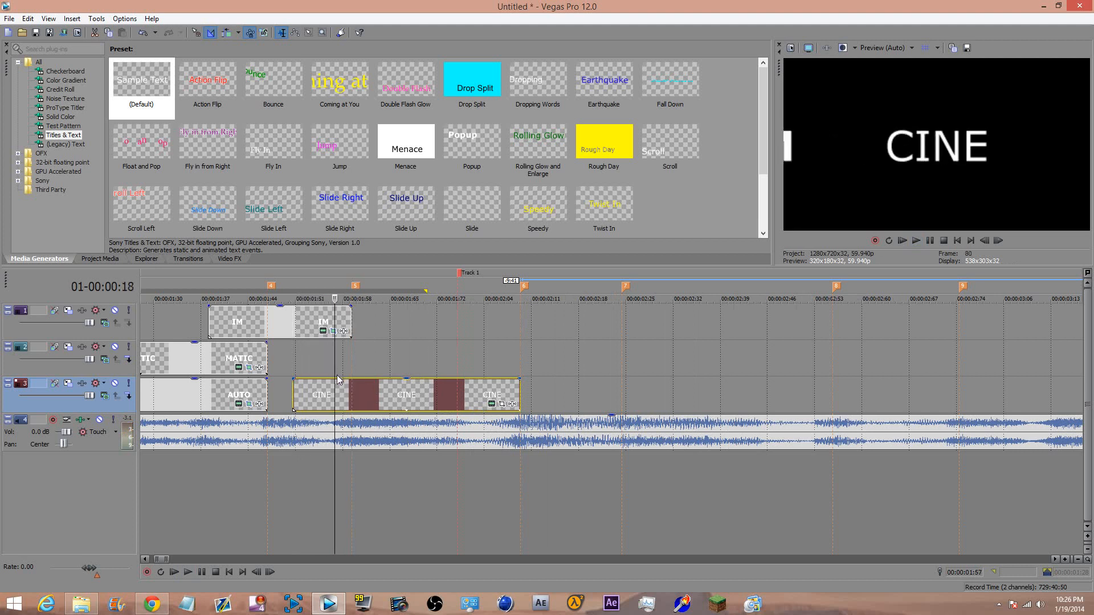
key(Right)
key(Right)
key(Right)
key(Right)
key(Right)
key(Right)
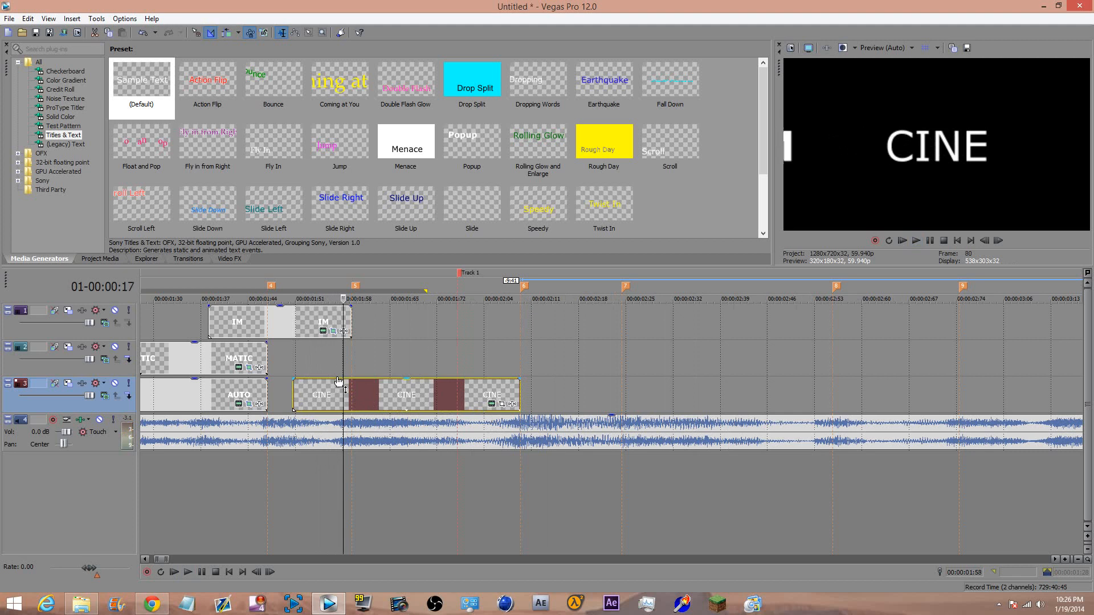
key(Left)
key(Left)
key(Left)
key(Left)
key(Left)
key(Left)
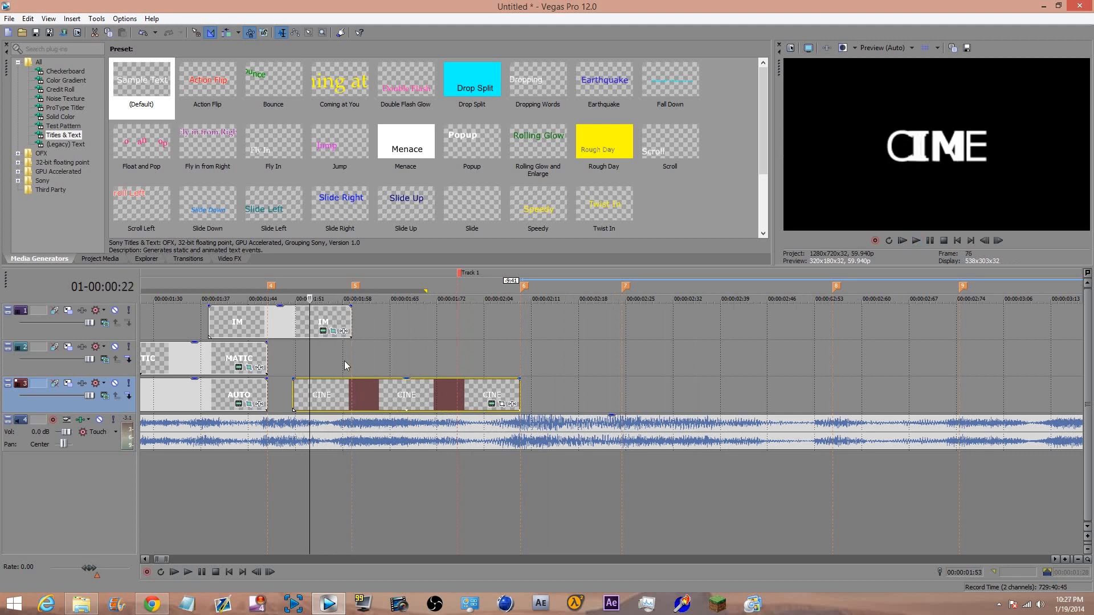
key(Right)
key(Right)
key(Right)
key(Left)
key(Left)
key(Left)
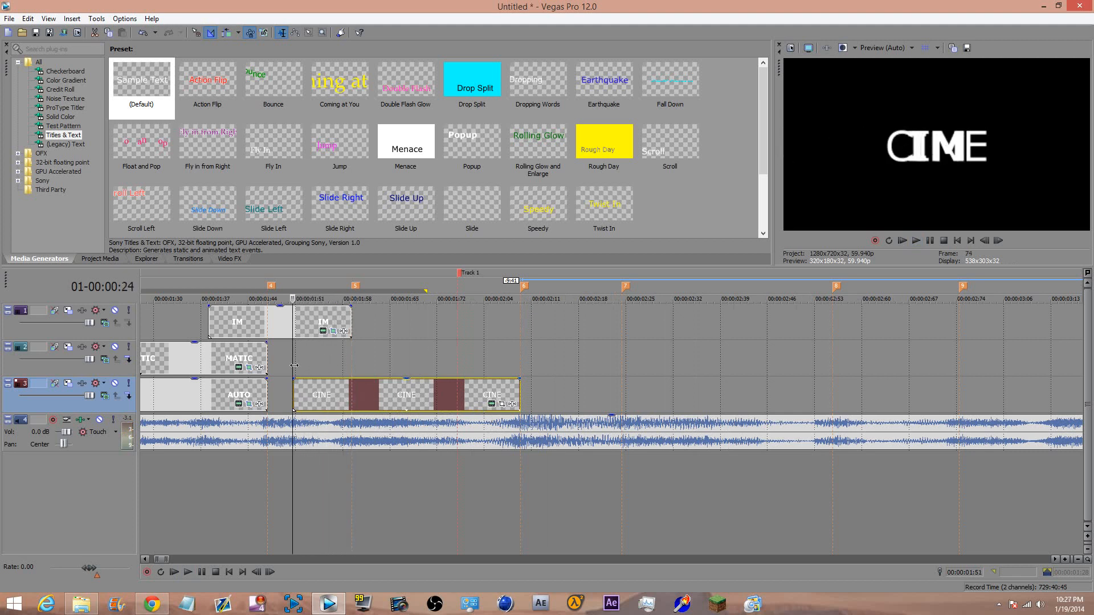
Open IM's pan/crop settings, examine the keyframe at 00:00:00:13 where its slide-out starts, and close them
click(294, 365)
click(323, 331)
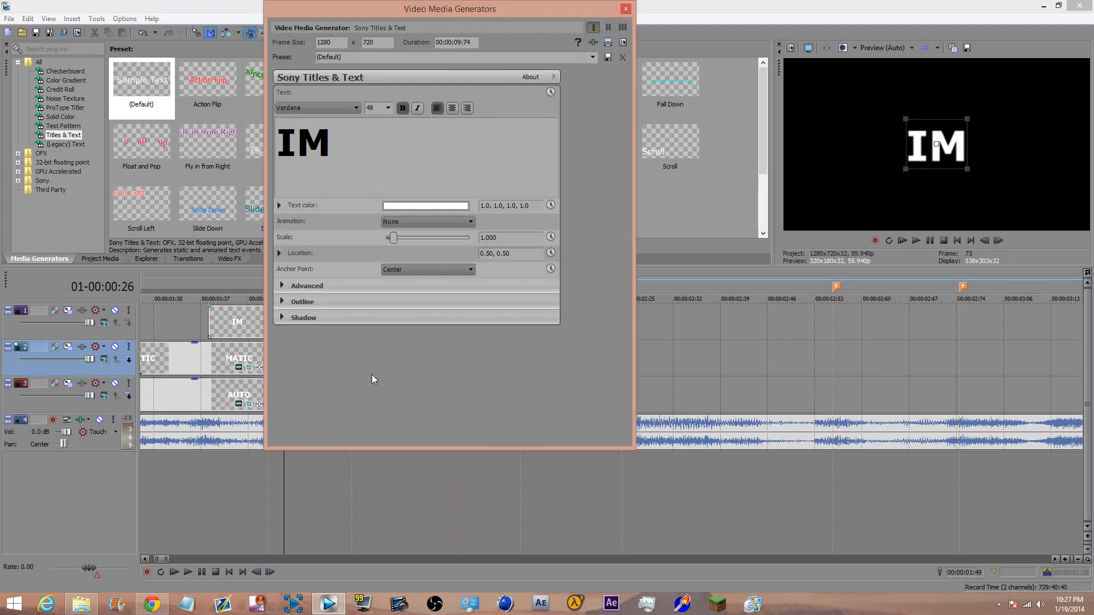
click(624, 11)
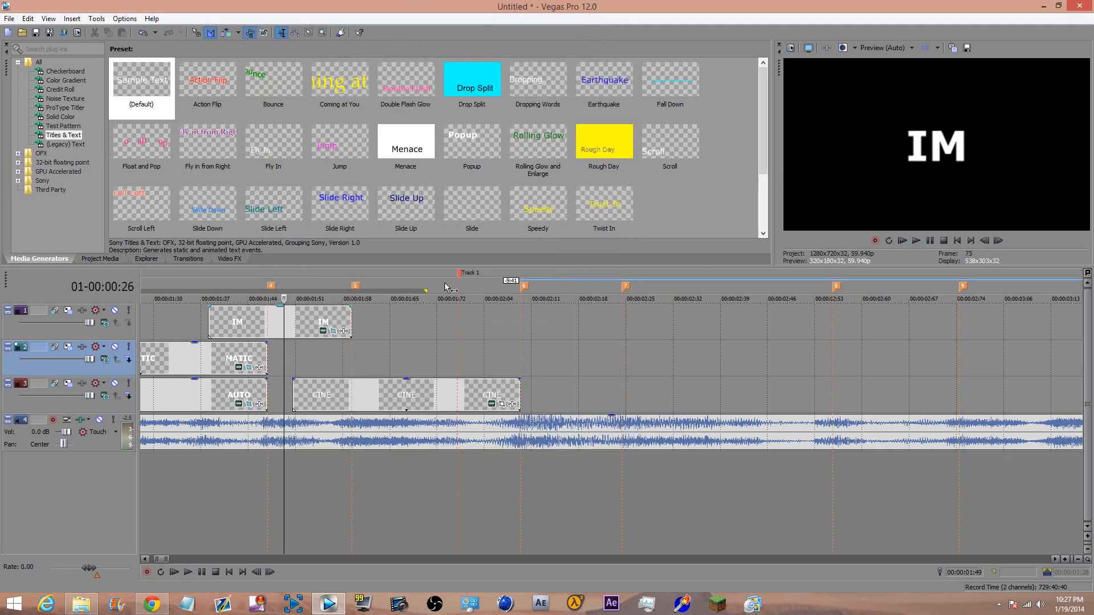
click(335, 331)
drag(652, 285, 590, 286)
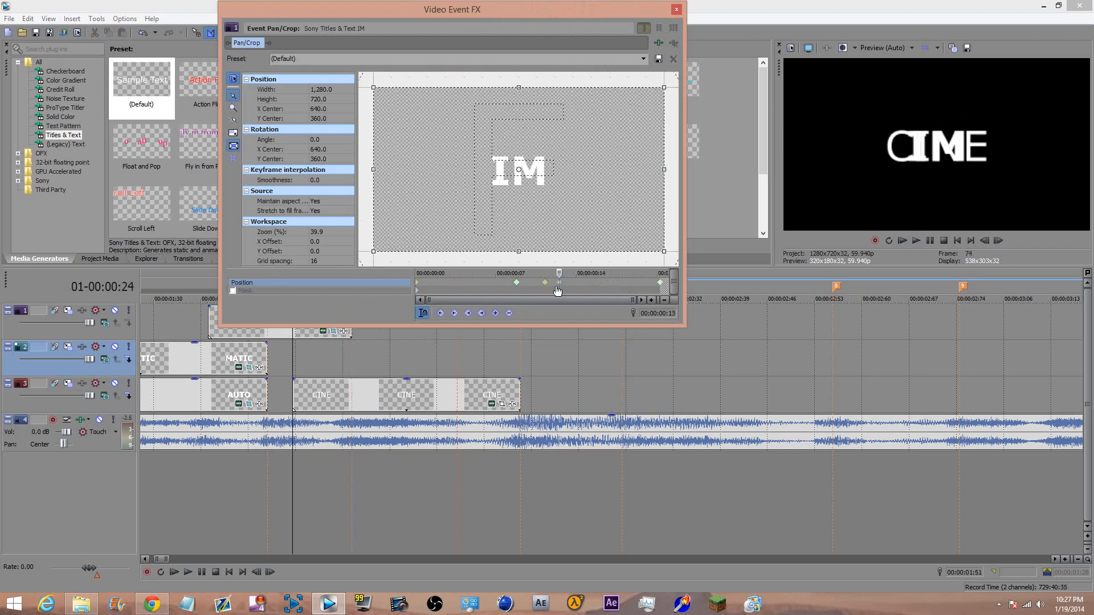
click(677, 9)
Play the sequence from AUTOMATIC through IM into CINE to review the transitions
key(space)
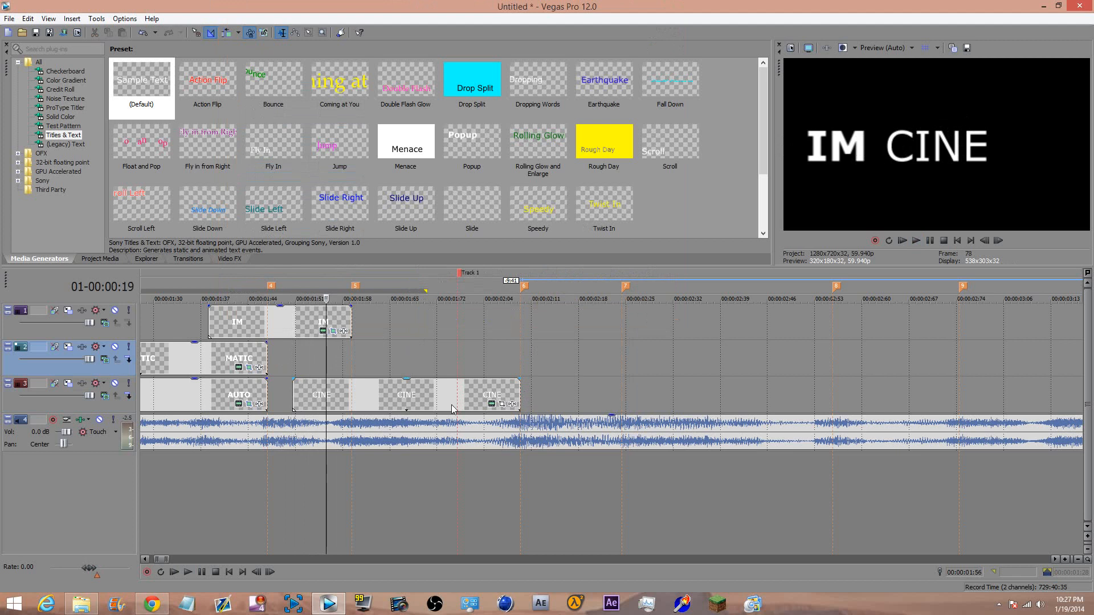
key(space)
key(space)
key(space)
key(space)
key(space)
key(space)
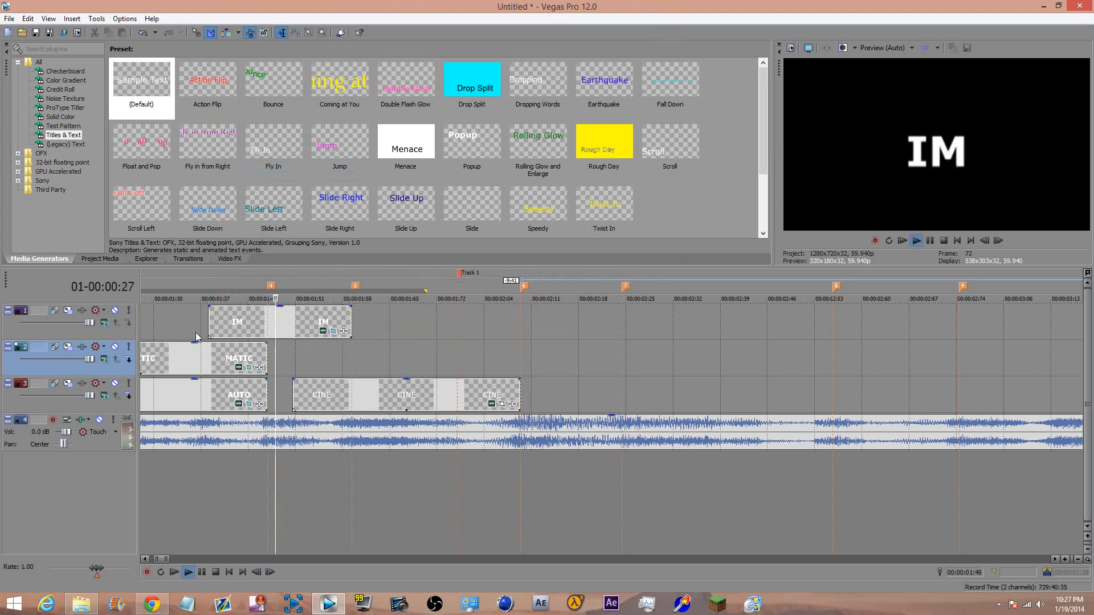
click(175, 317)
key(space)
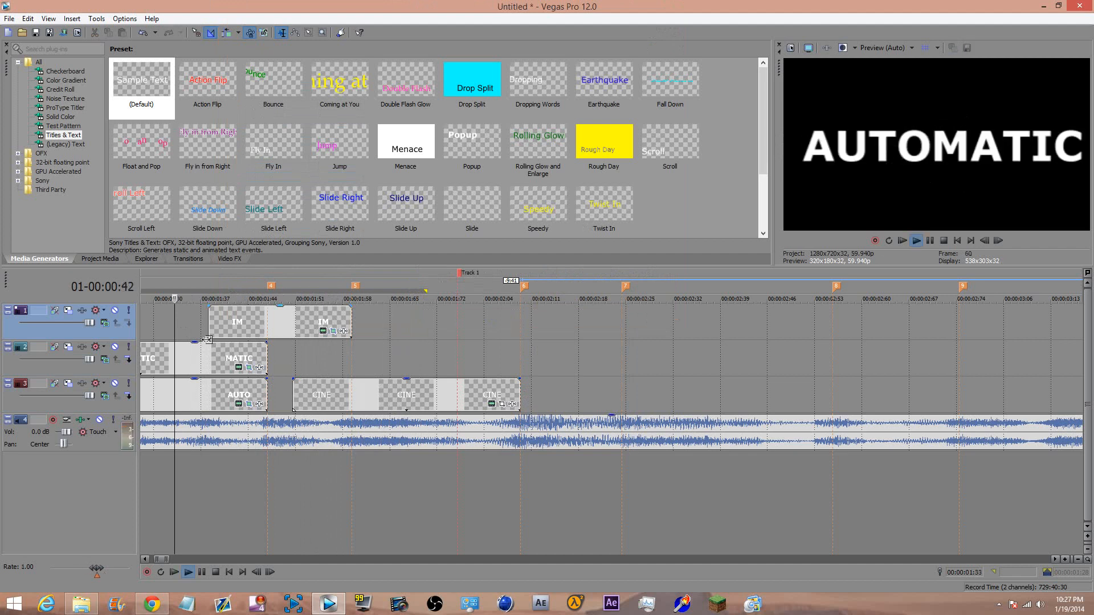
Try moving the CINE title so that it starts at marker 6, and undo the move
scroll(392, 392, down, 4)
drag(392, 392, 475, 391)
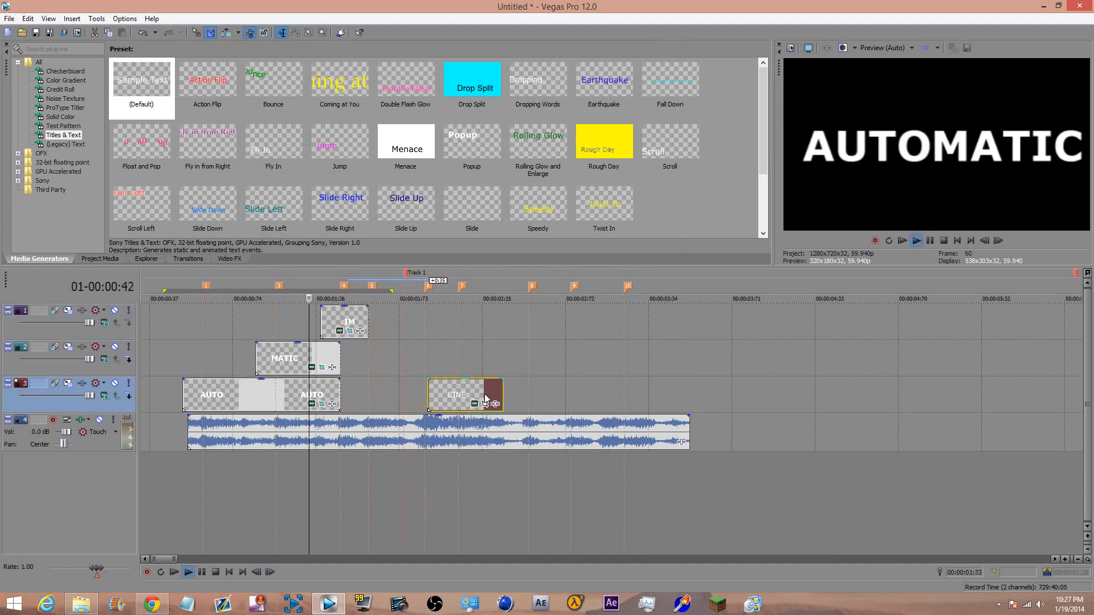
scroll(556, 405, up, 2)
key(ctrl+z)
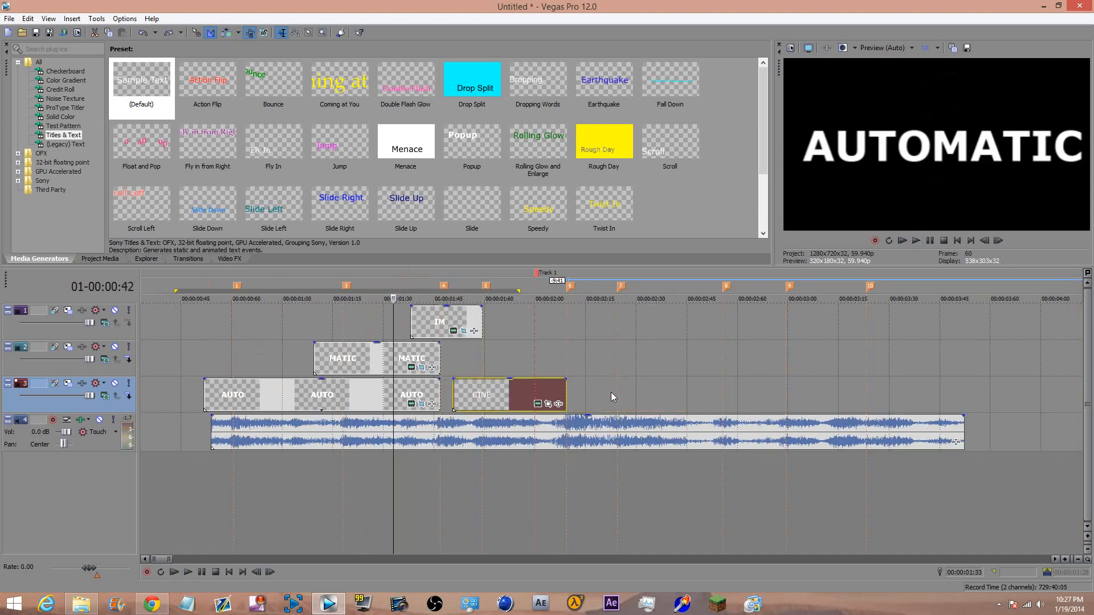
Change the CINE title's text to CIN and close its text settings
click(455, 386)
scroll(547, 357, up, 1)
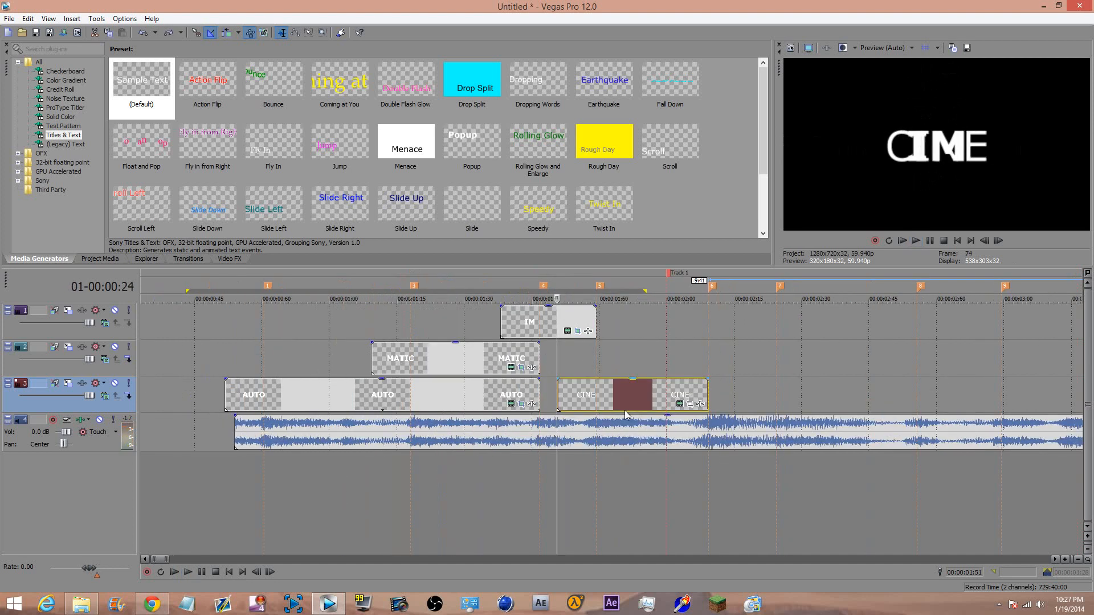
click(680, 404)
double_click(364, 142)
click(401, 114)
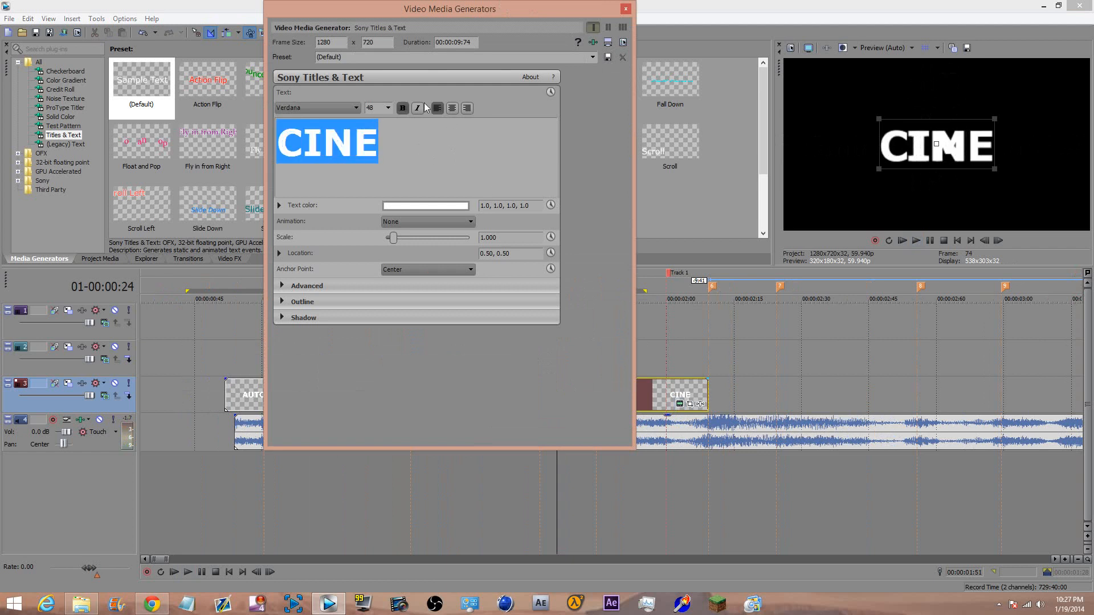
click(391, 160)
double_click(355, 165)
click(381, 136)
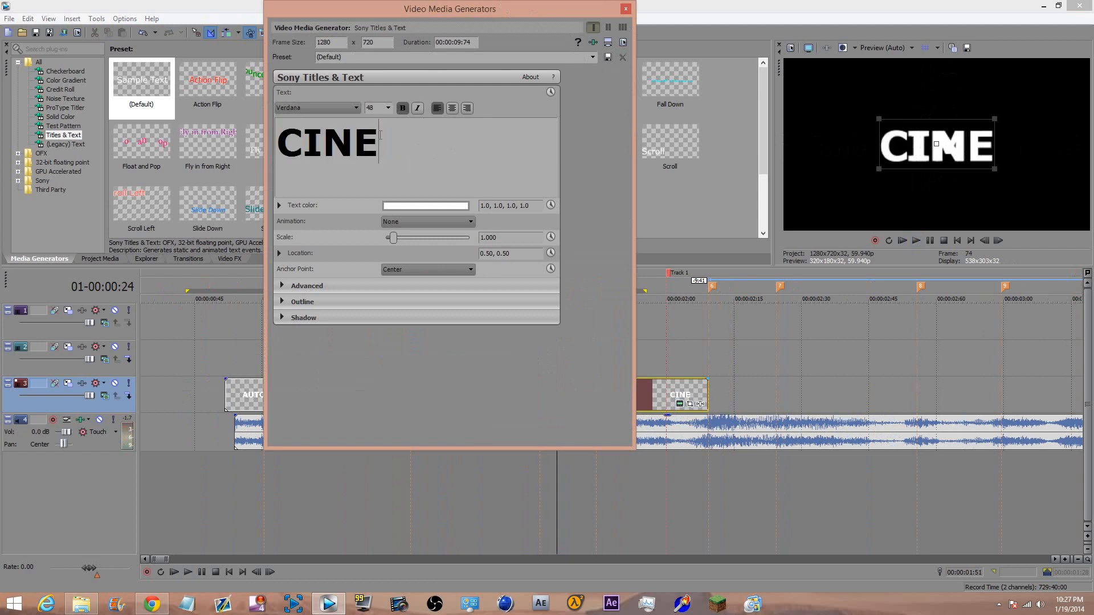
key(BackSpace)
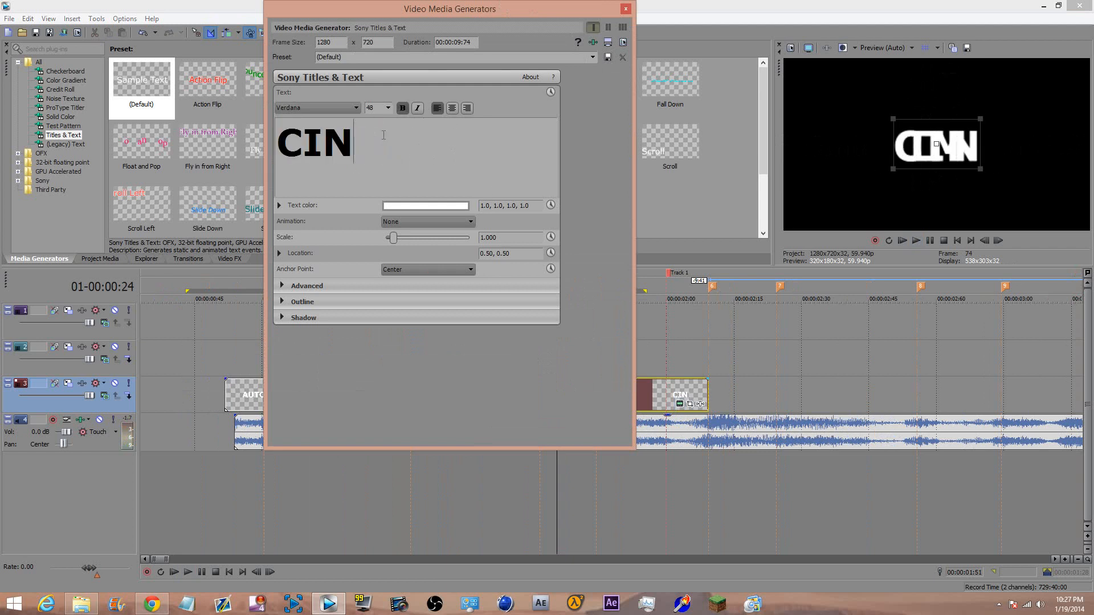
click(642, 13)
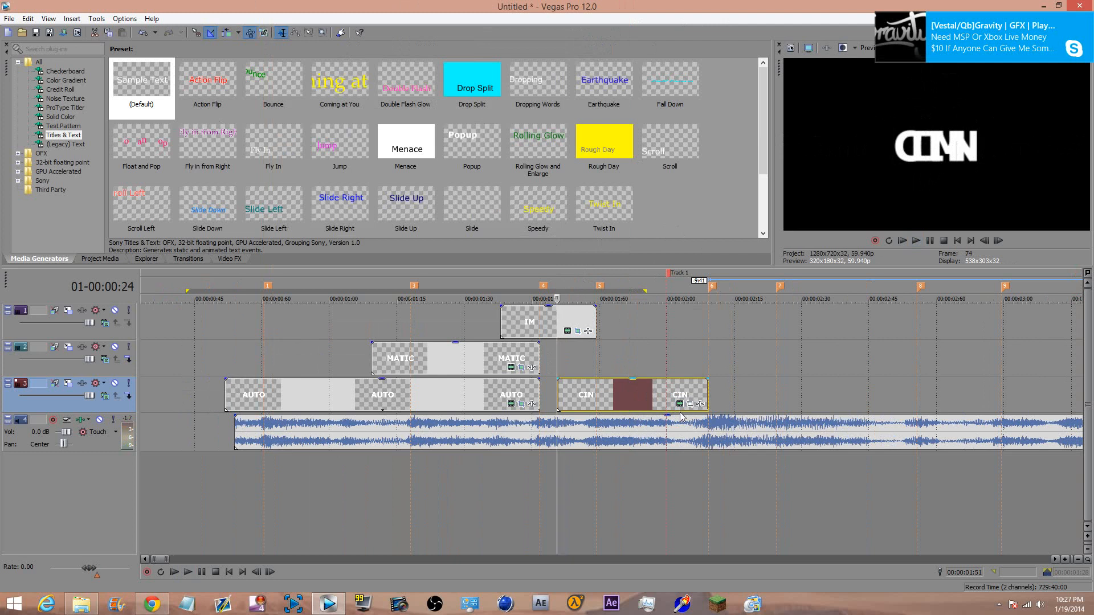
click(679, 405)
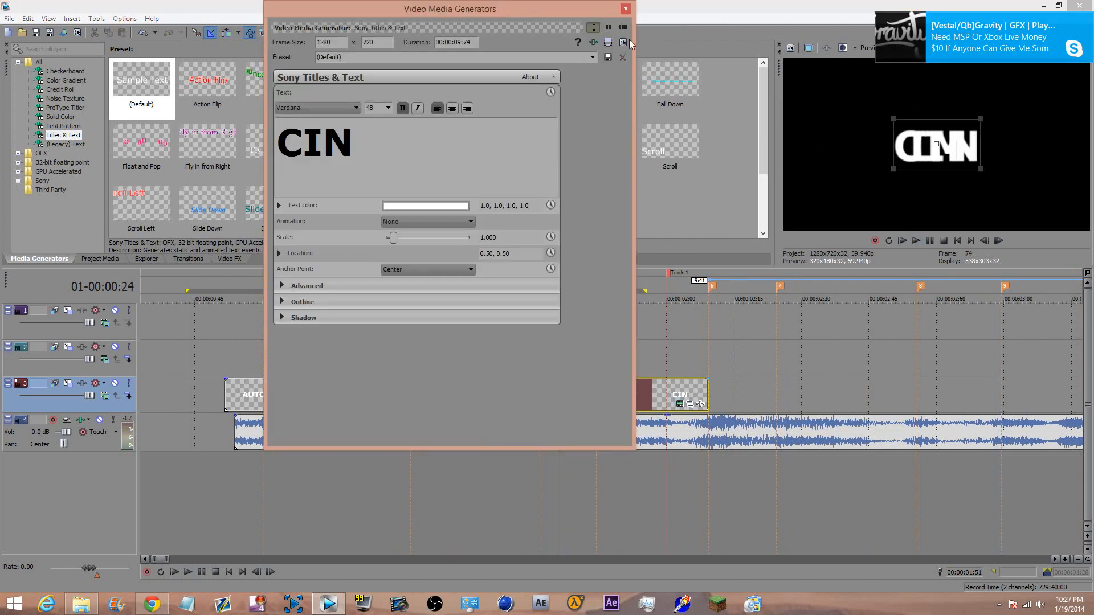
click(624, 11)
In CIN's pan/crop settings, shrink the starting crop frame to a width of 32.5 and change that keyframe's interpolation type
click(689, 405)
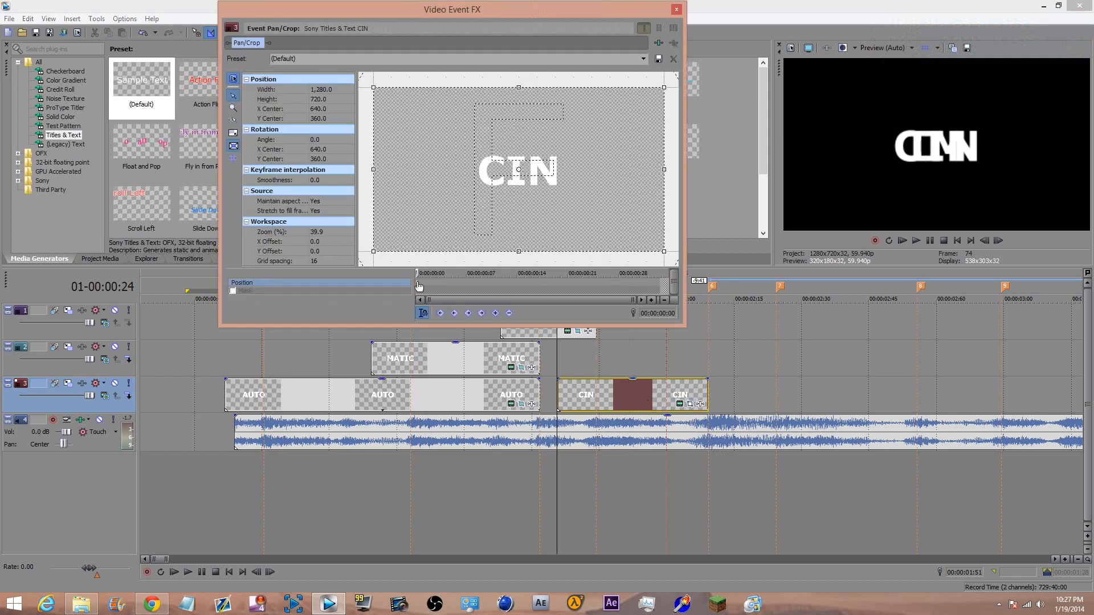
scroll(393, 199, down, 3)
drag(451, 205, 512, 186)
scroll(529, 191, up, 2)
scroll(529, 191, up, 8)
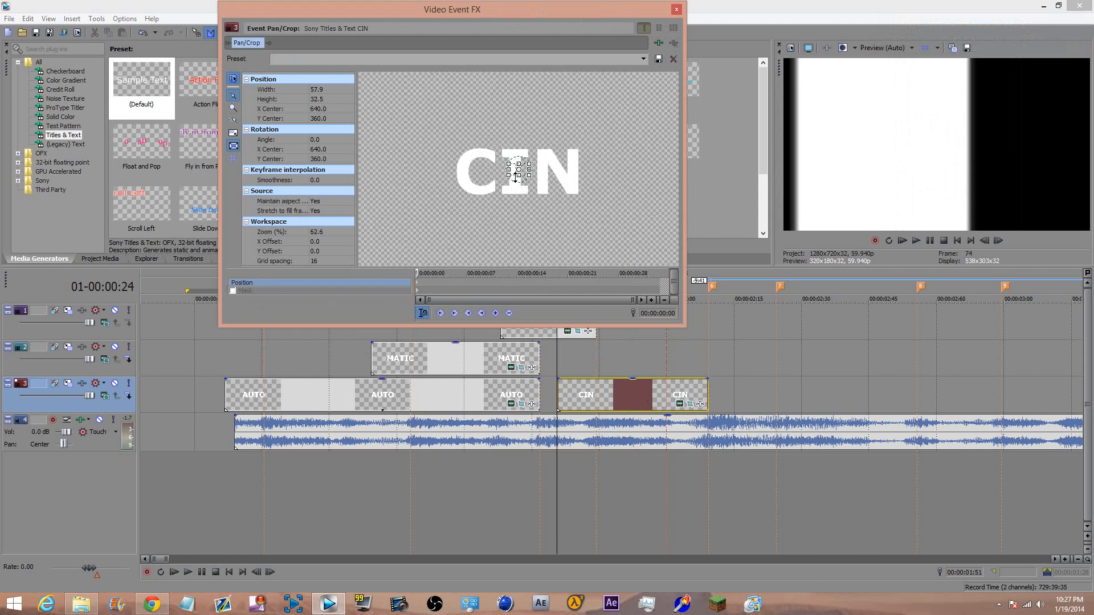
drag(497, 178, 507, 176)
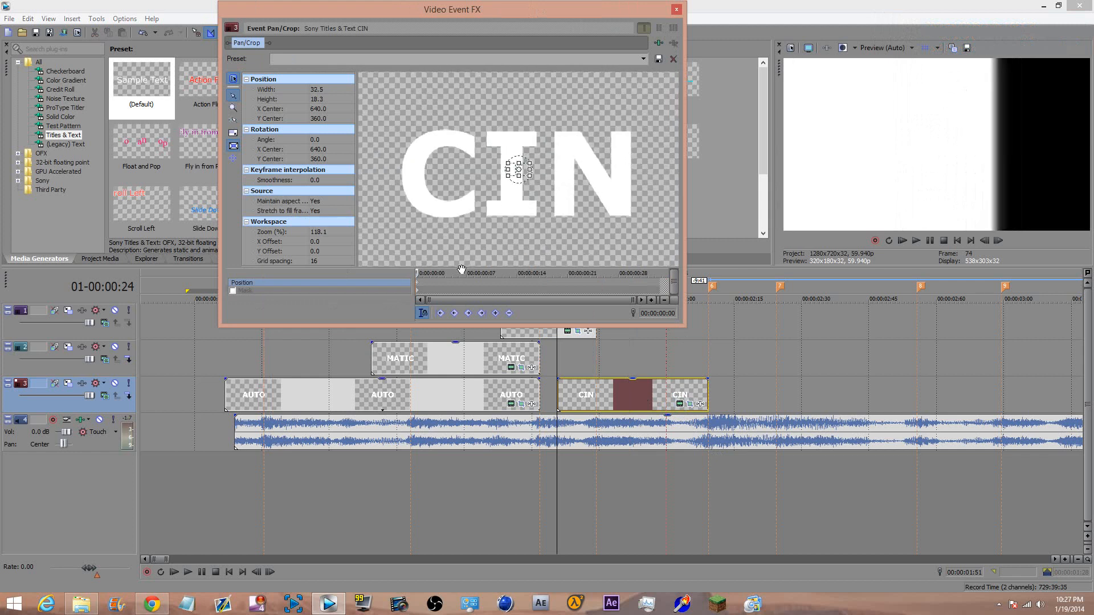
right_click(419, 288)
click(444, 375)
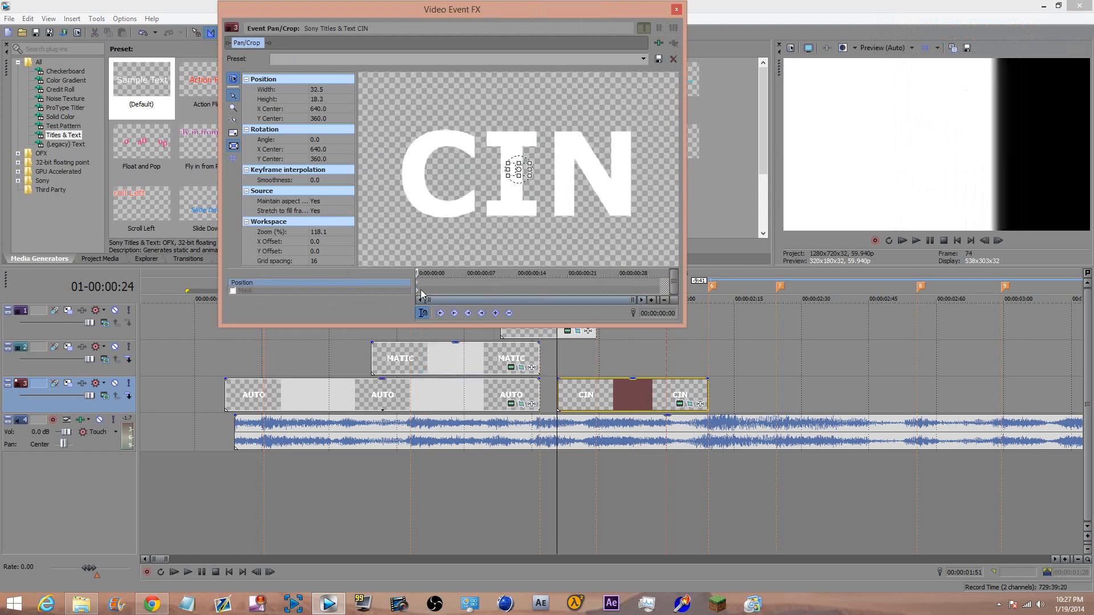
Add a pan/crop keyframe at 00:00:00:09 that restores the crop frame to 1,280 by 720
key(Right)
key(Right)
key(Right)
key(Right)
key(Right)
key(Right)
key(Right)
key(Right)
key(Right)
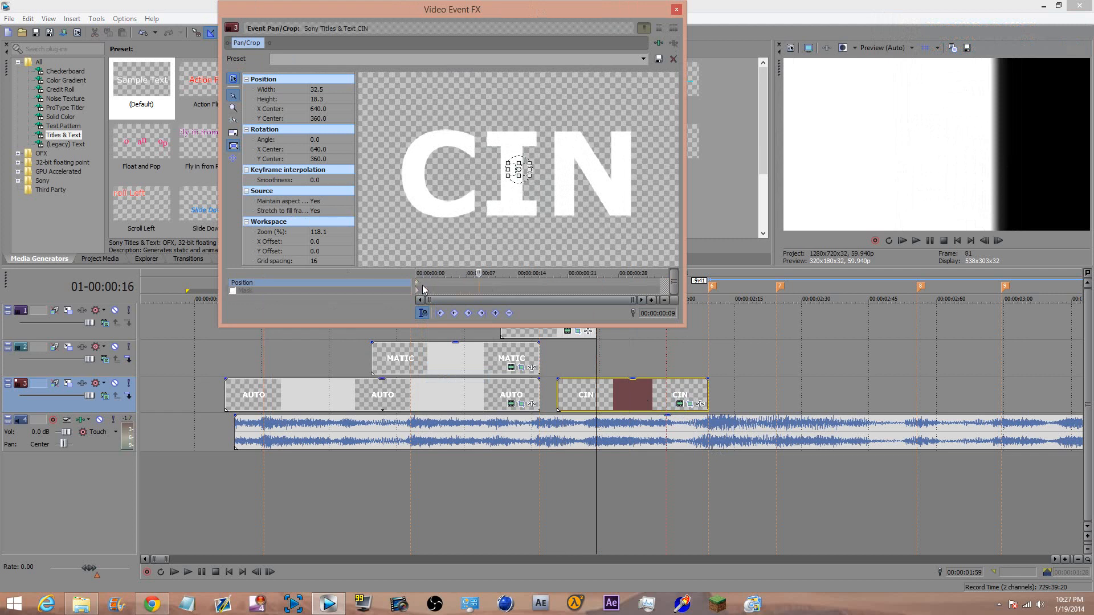
right_click(459, 149)
click(502, 160)
scroll(472, 188, down, 5)
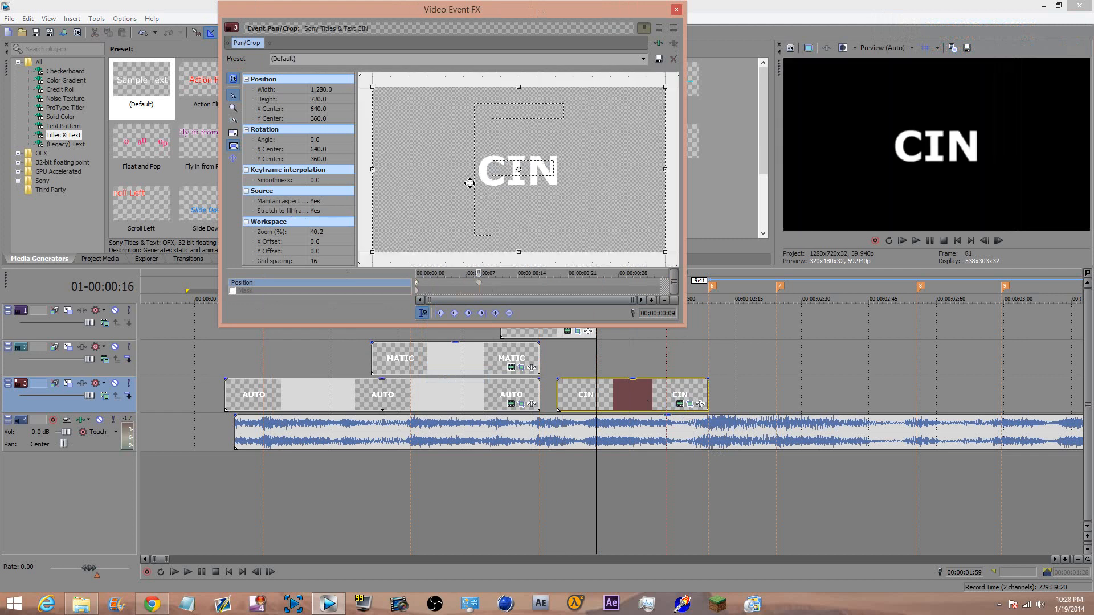
Move the crop frame at 00:00:00:09 to a centre of about 1,059.5, 349.9 and change the keyframe's interpolation type
drag(473, 197, 543, 197)
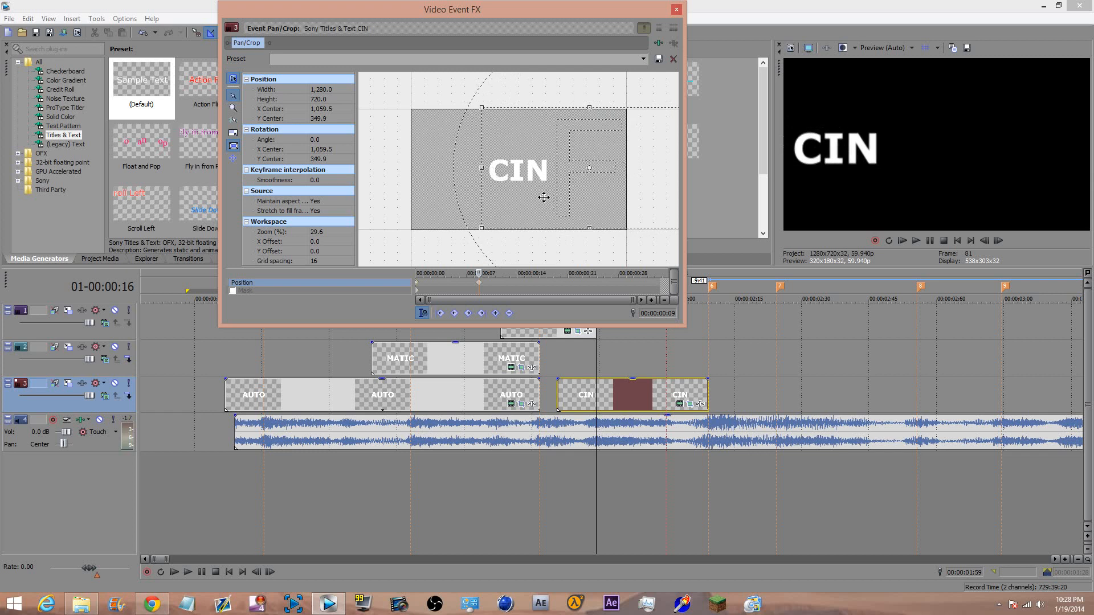
right_click(482, 283)
click(524, 374)
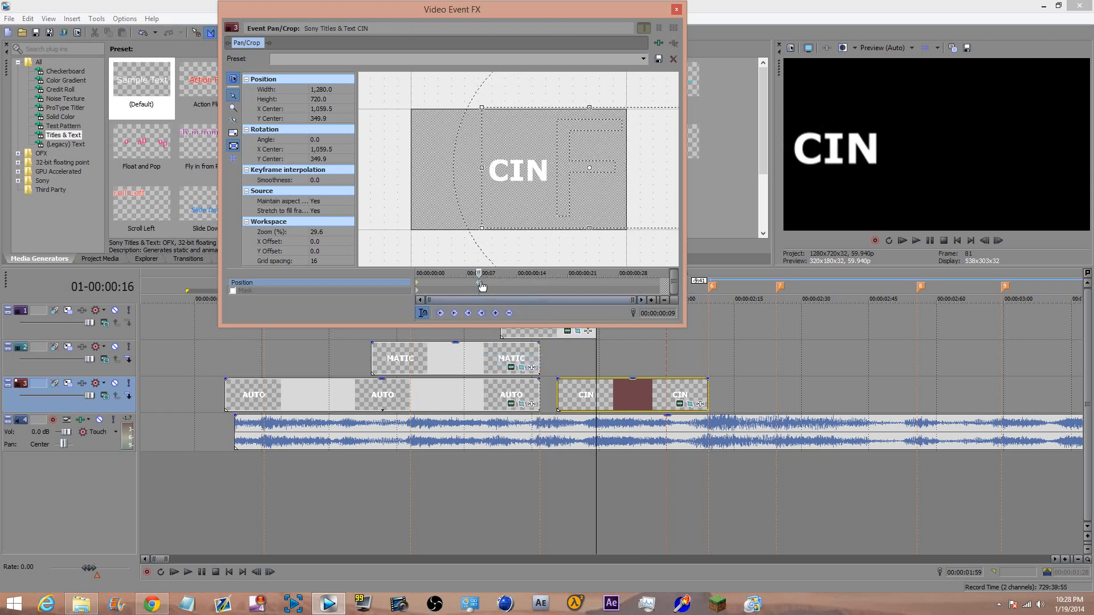
Move to 00:00:00:15 on CIN's pan/crop keyframe timeline
drag(480, 272, 525, 272)
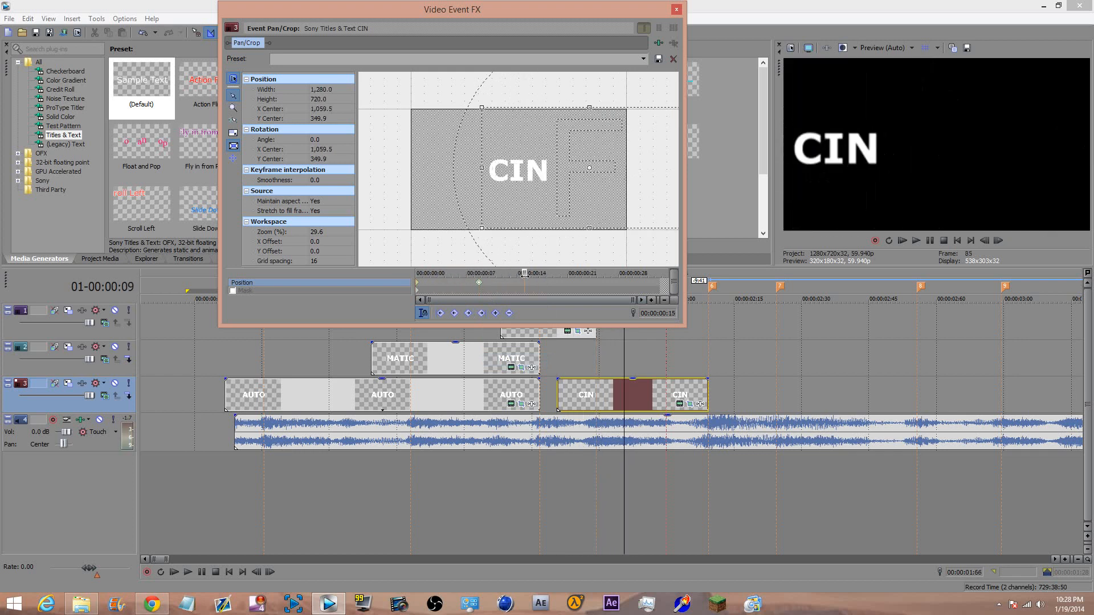
Close the Pan/Crop settings, insert a video track above the others and move the CIN text event onto it
click(677, 10)
key(ctrl+shift+q)
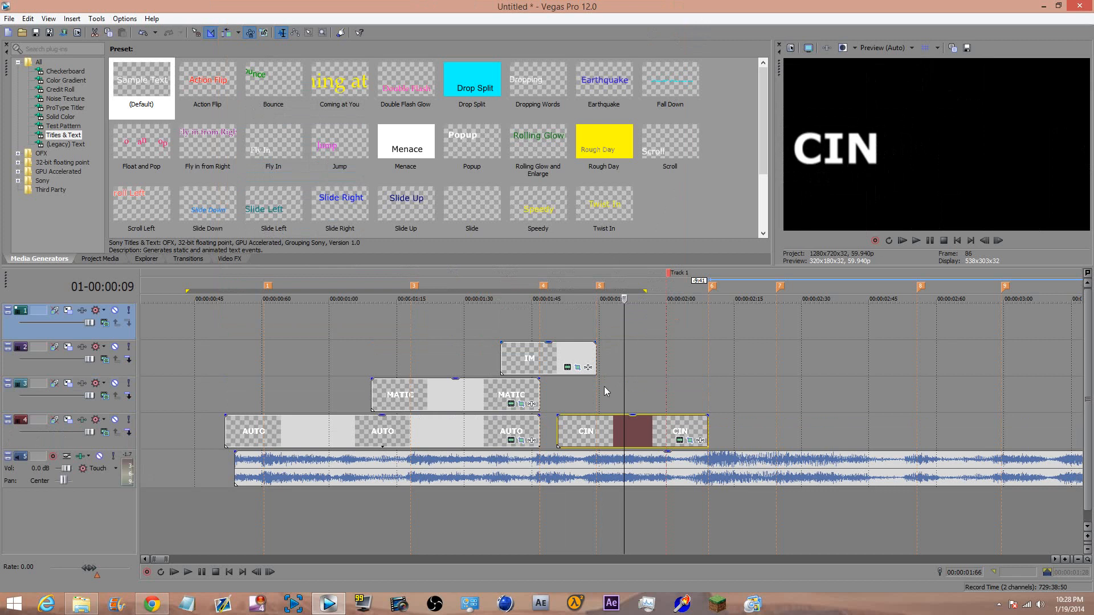
mouse_move(602, 433)
mouse_down()
mouse_move(606, 282)
mouse_move(606, 319)
mouse_up()
click(568, 322)
key(space)
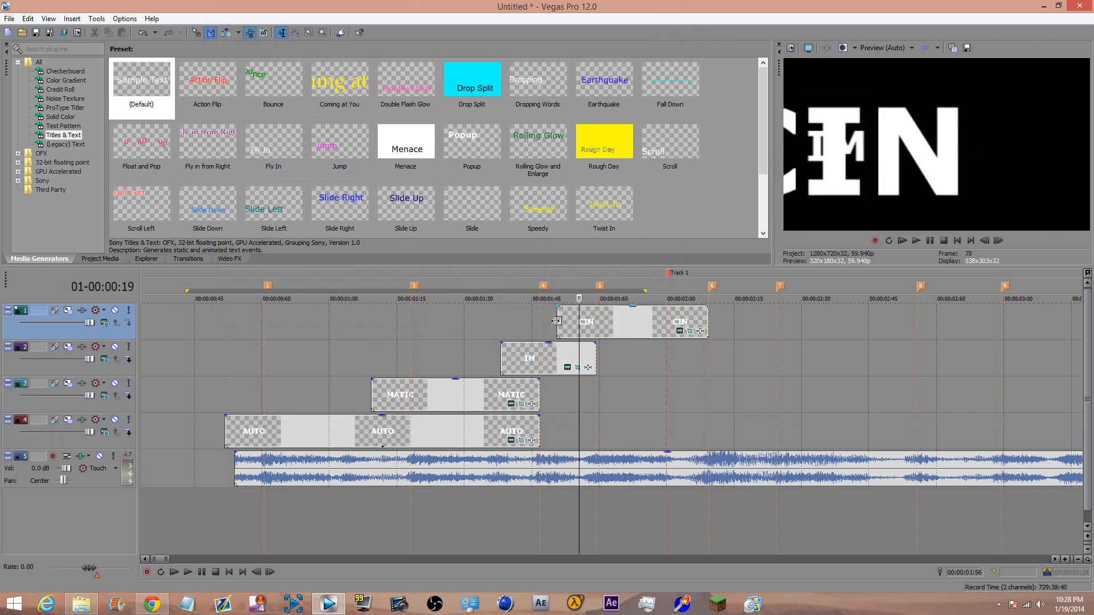
click(556, 320)
key(space)
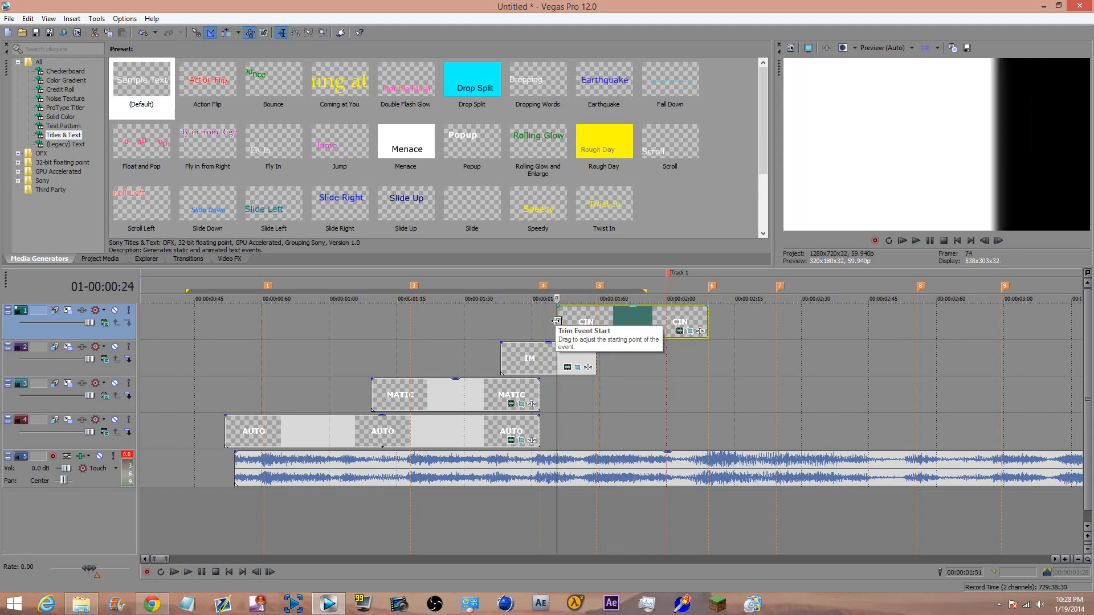
key(space)
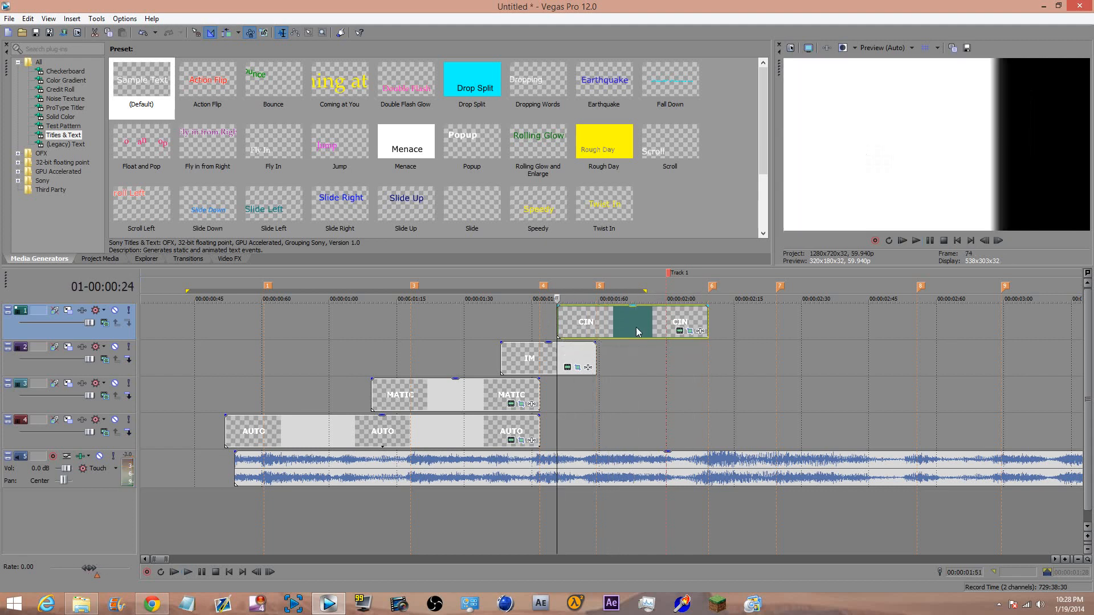
click(679, 331)
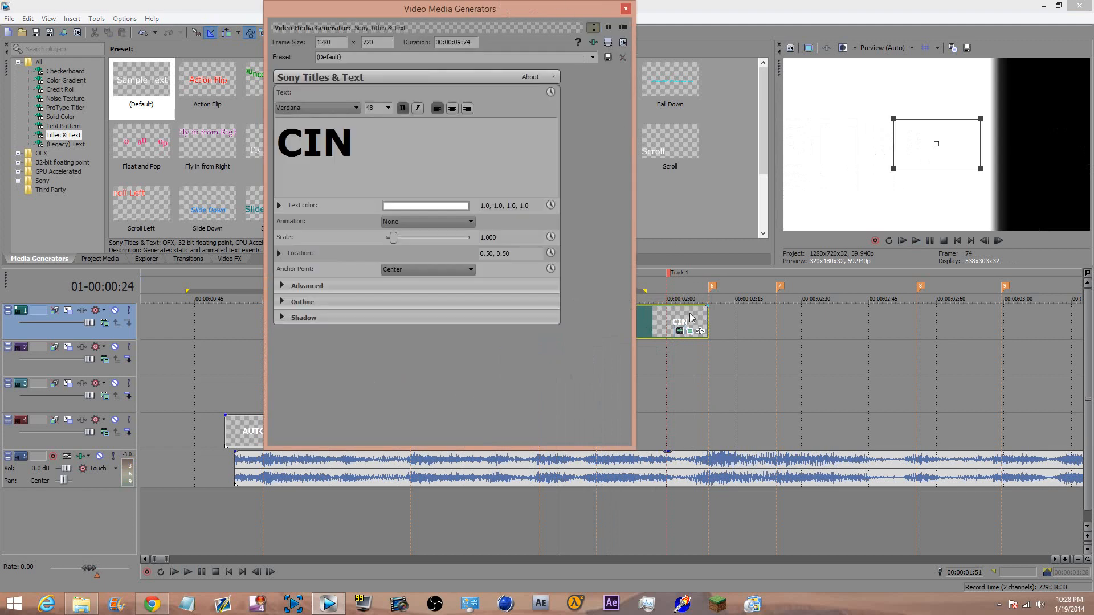
click(690, 331)
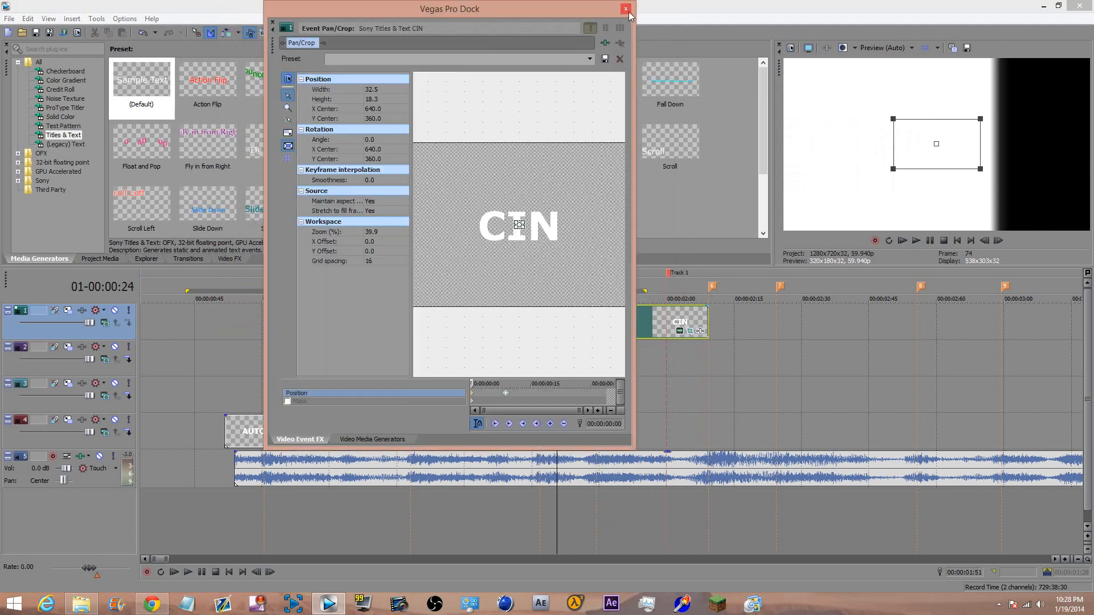
click(626, 9)
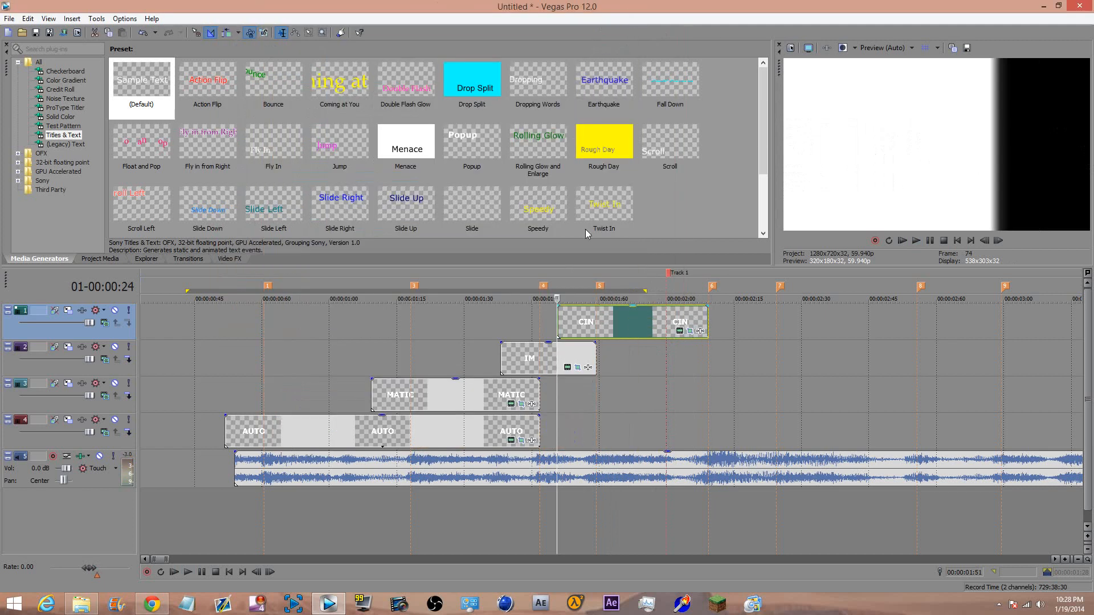
In the CIN event's Pan/Crop, enlarge the frame to about 1,412 × 794 at the 9-frame keyframe
click(691, 332)
right_click(466, 409)
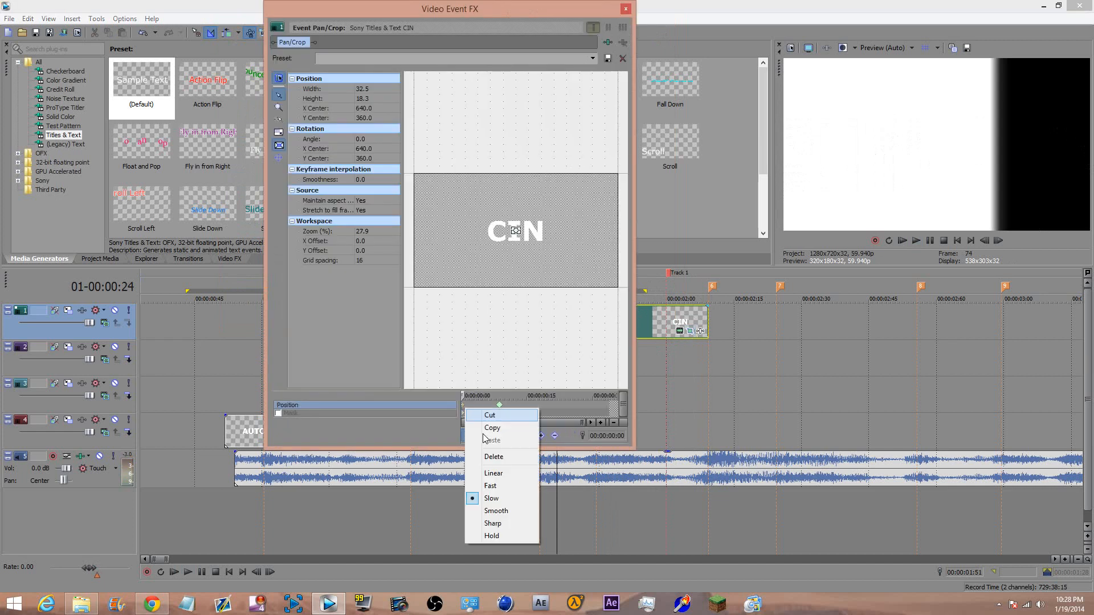
click(493, 415)
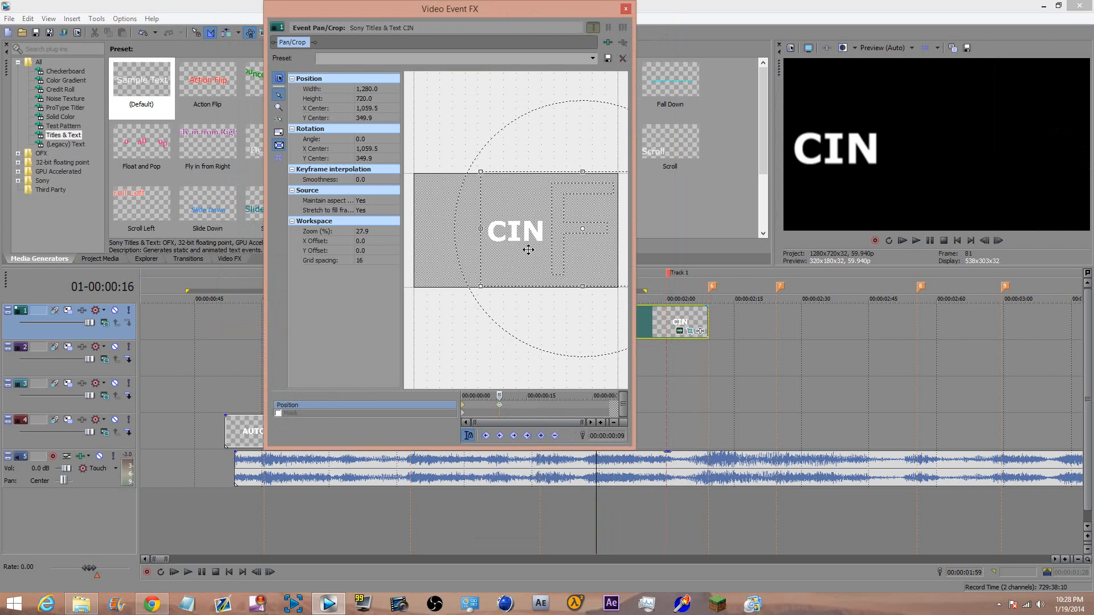
scroll(530, 235, down, 2)
drag(494, 276, 482, 281)
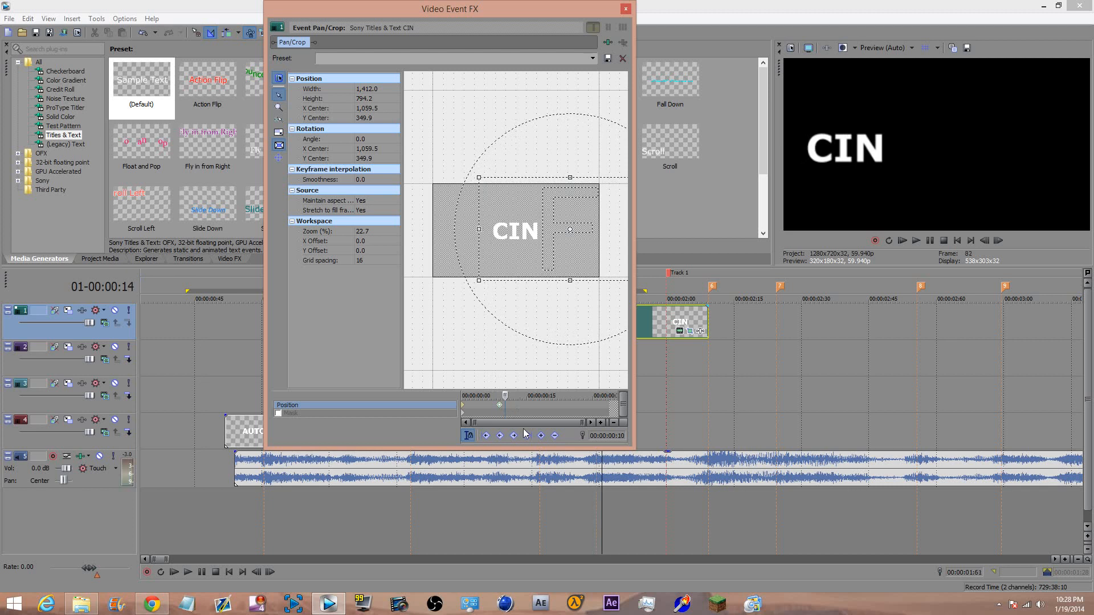
Restore the CIN event's Pan/Crop frame to its default 1,280 × 720 at frame 11
right_click(539, 241)
click(548, 247)
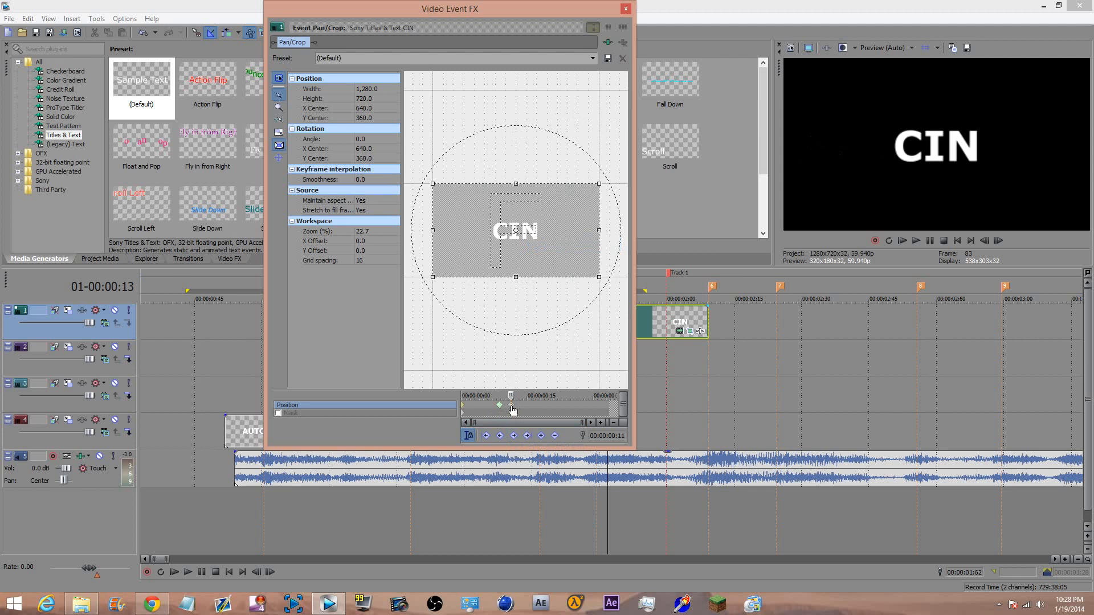
right_click(513, 410)
click(527, 482)
Shift the restored Pan/Crop frame so CIN sits near the left edge of the picture, and close the settings
drag(461, 257, 501, 247)
key(Left)
key(Left)
key(Left)
key(Left)
key(Left)
key(Left)
key(Right)
key(Right)
key(space)
key(Return)
key(Left)
click(625, 8)
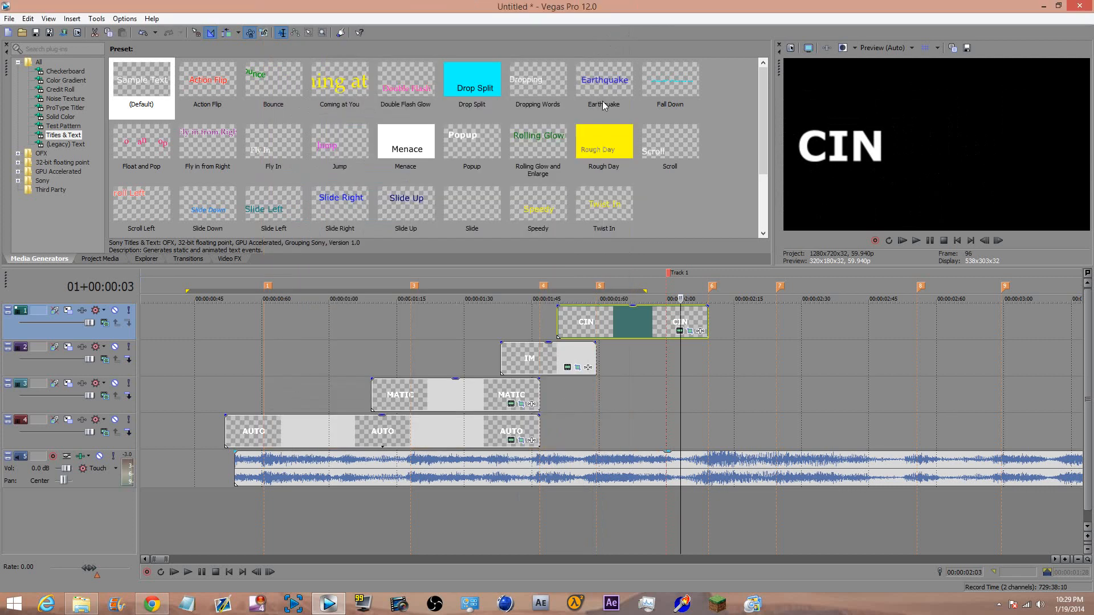
Play back the IM and CIN titles to check the zoom animation and its timing against the music
click(537, 327)
key(space)
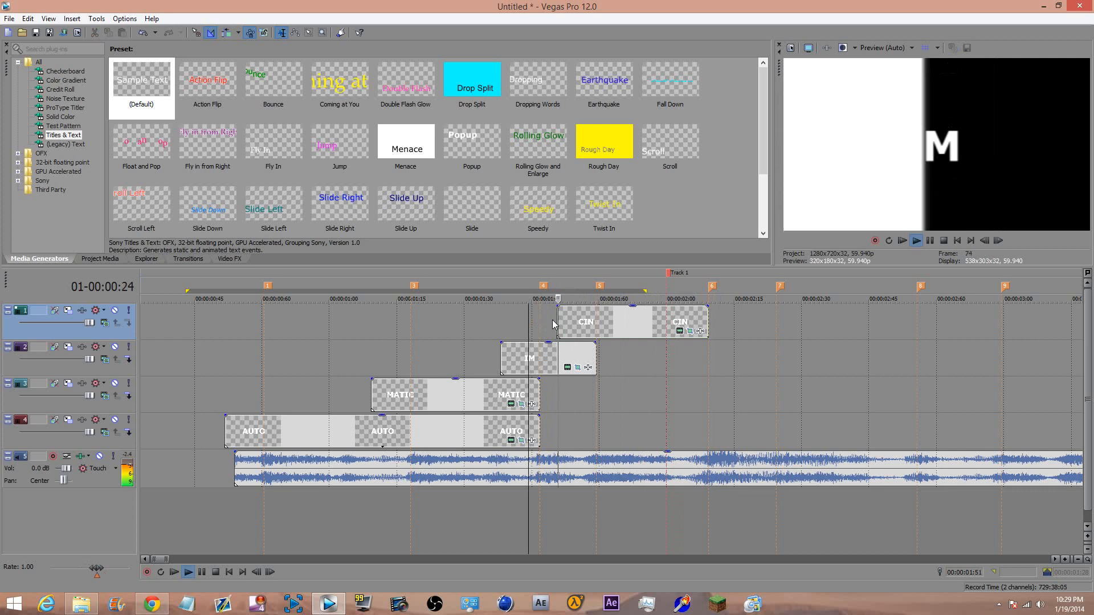
key(space)
key(space)
click(597, 438)
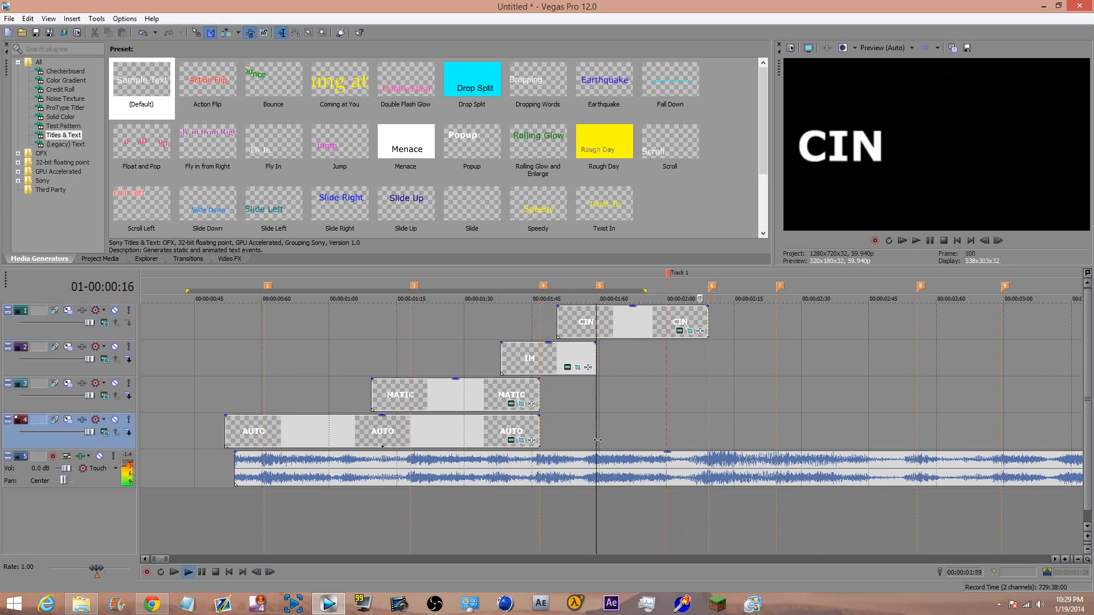
key(space)
key(space)
key(space)
key(space)
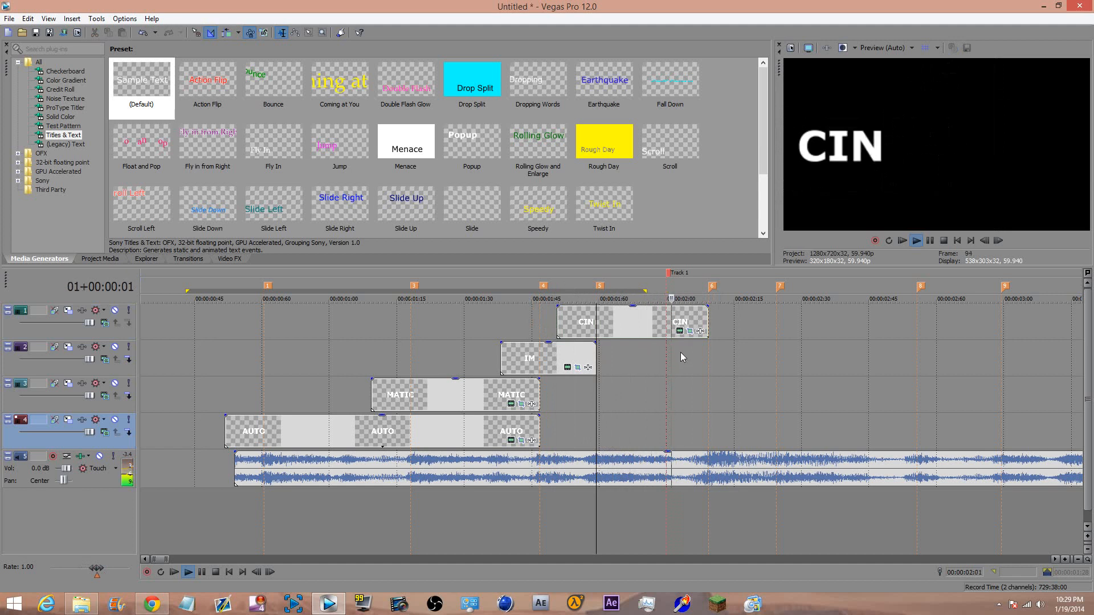
key(space)
key(space)
click(709, 335)
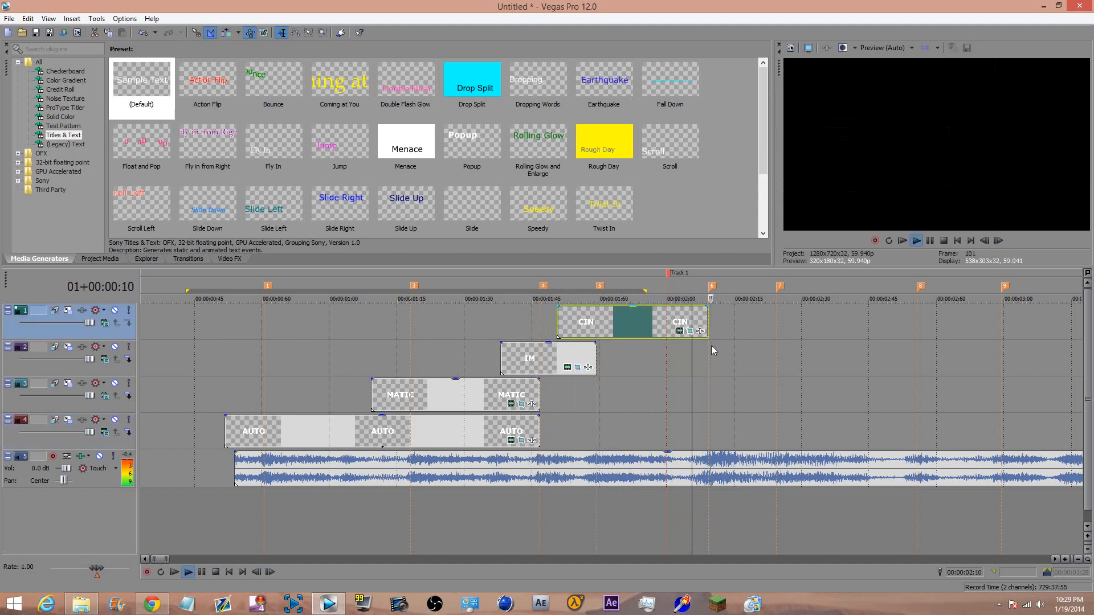
key(space)
Extend the end of the CIN event to marker 8 and insert two video tracks above it
drag(707, 320, 915, 320)
key(ctrl+shift+q)
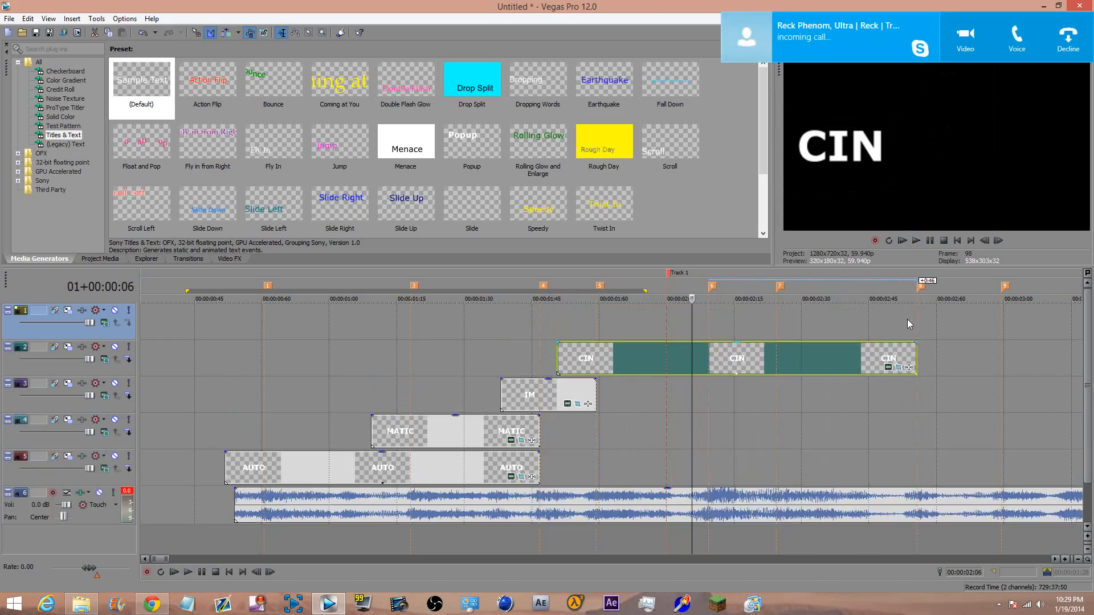
key(ctrl+shift+q)
click(1048, 112)
click(548, 347)
key(space)
key(space)
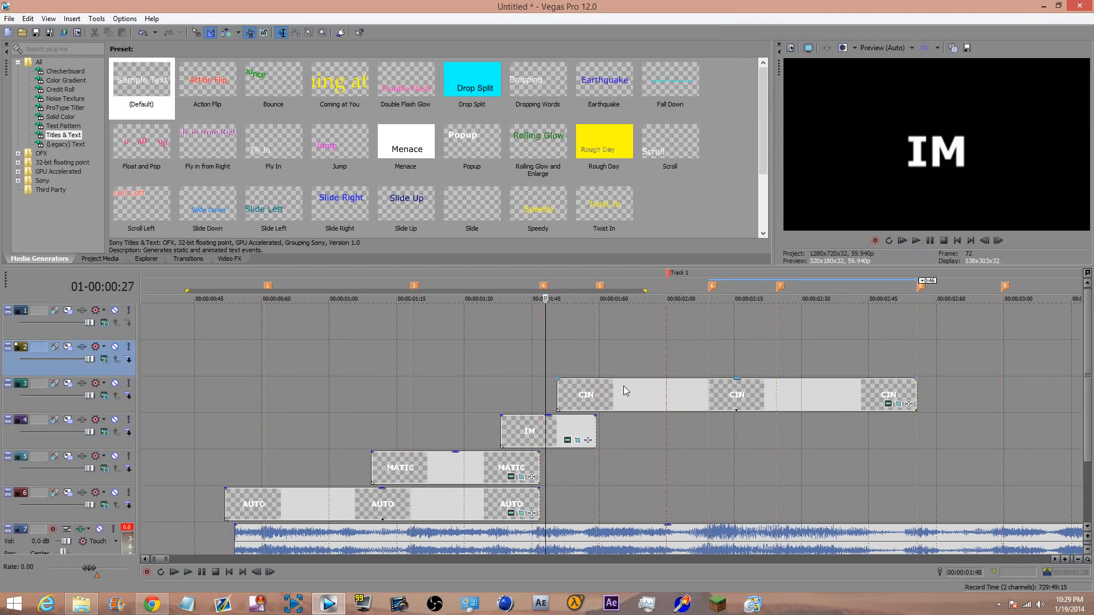
Copy the CIN event onto the track above and align the copy's start with the Track 1 marker
click(708, 355)
click(680, 391)
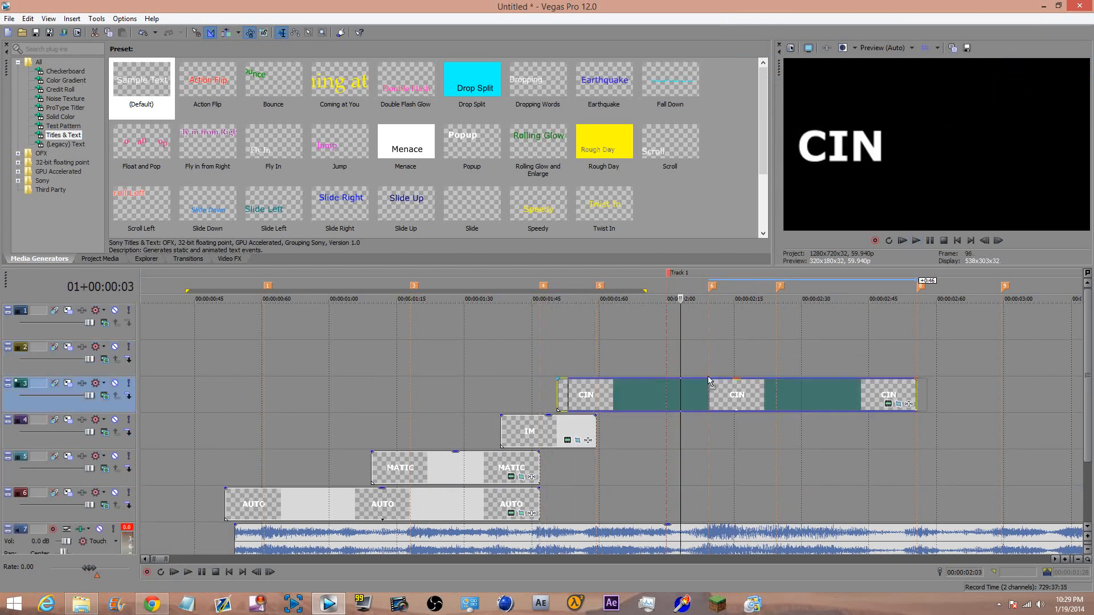
key(ctrl+v)
click(637, 257)
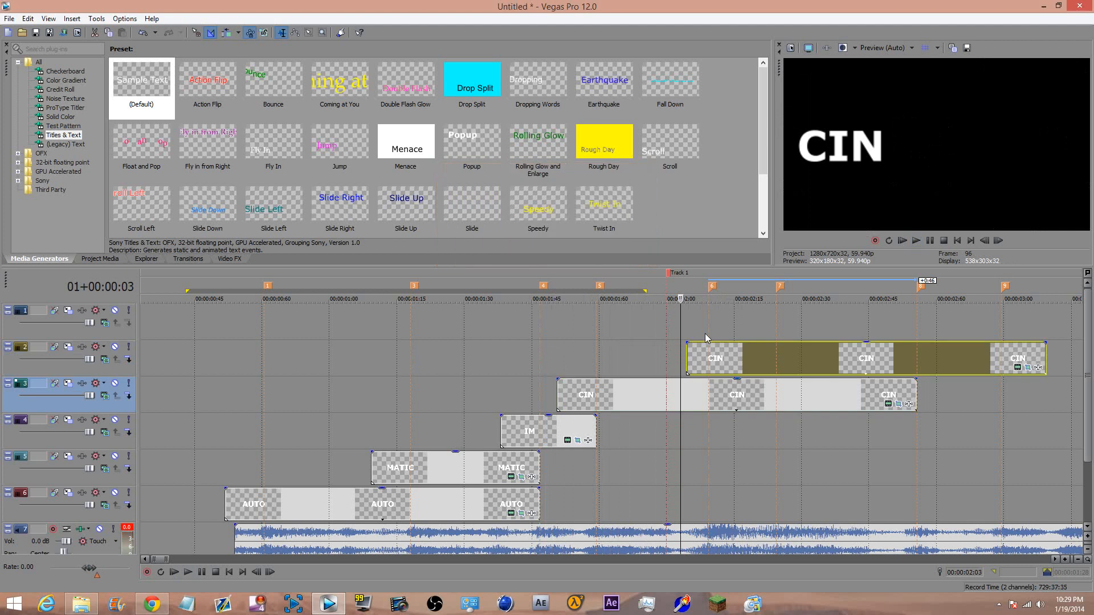
click(710, 350)
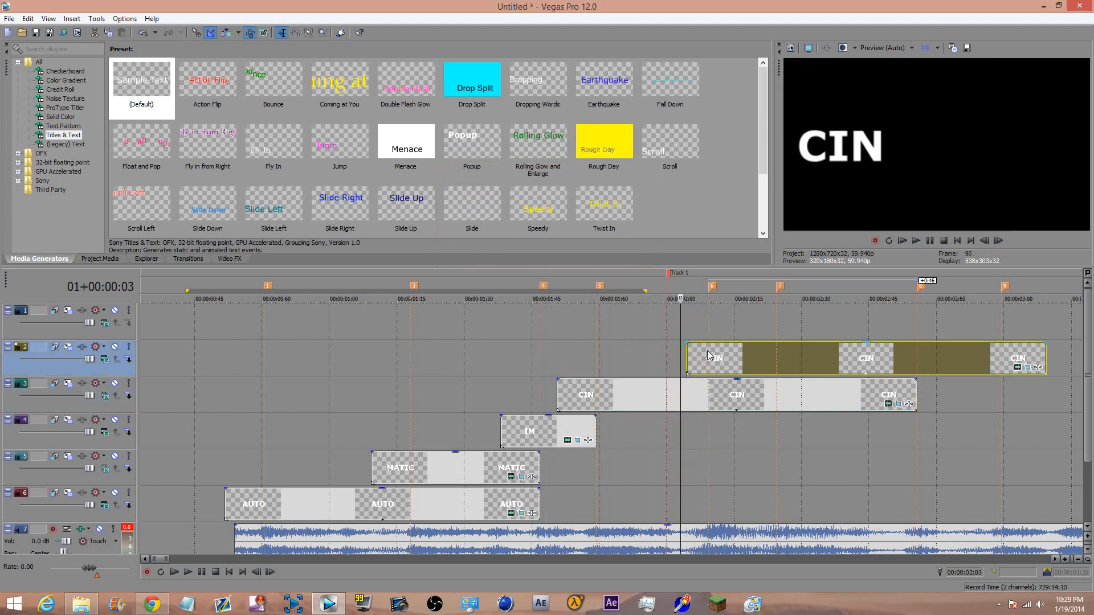
drag(705, 360, 691, 360)
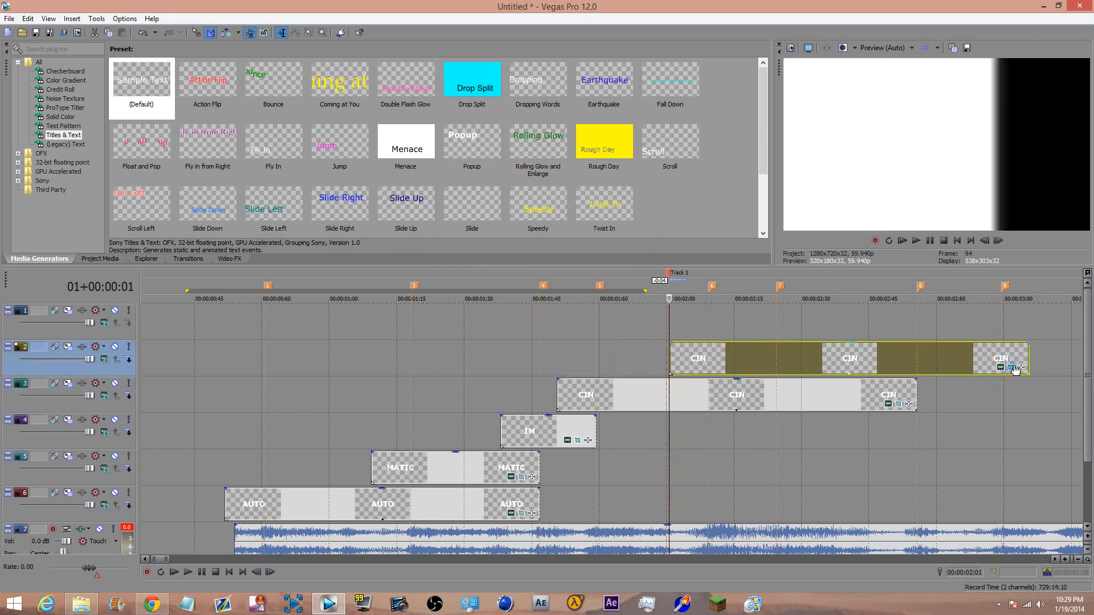
At the copied event's 9-frame keyframe, shift the Pan/Crop frame's center to about 683, 375 so its text sits beside CIN
click(1015, 369)
click(474, 405)
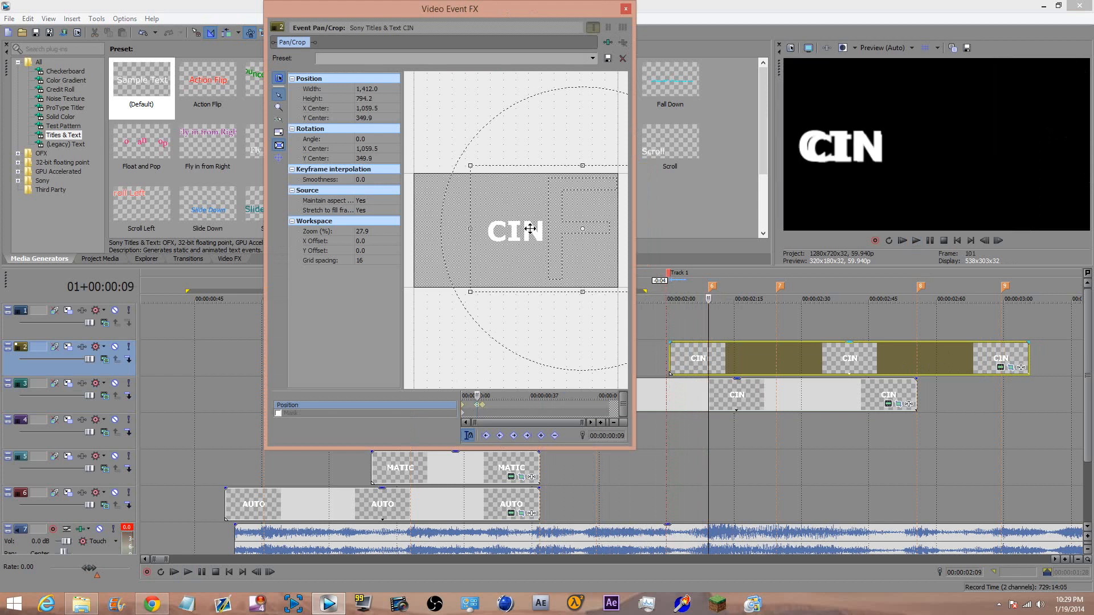
drag(476, 236, 468, 241)
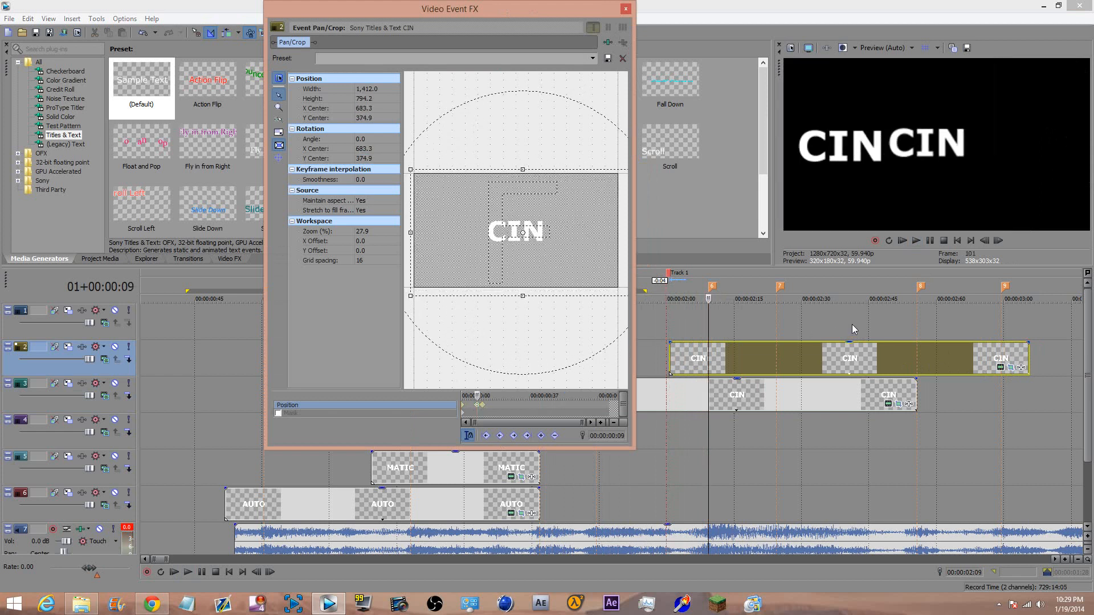
Change the copied title's text to E
click(999, 368)
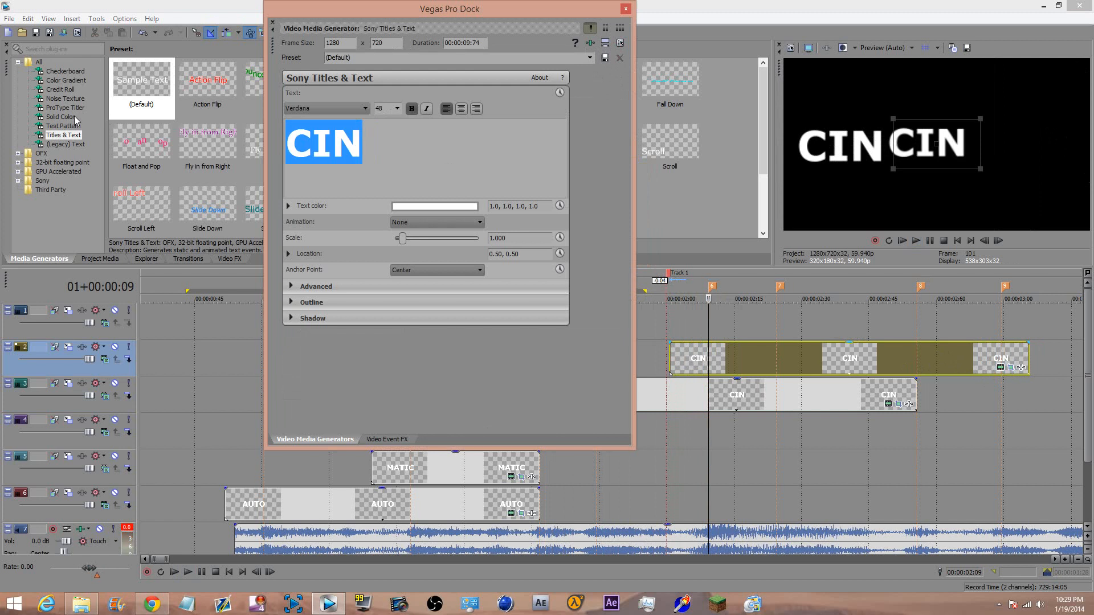
text(E)
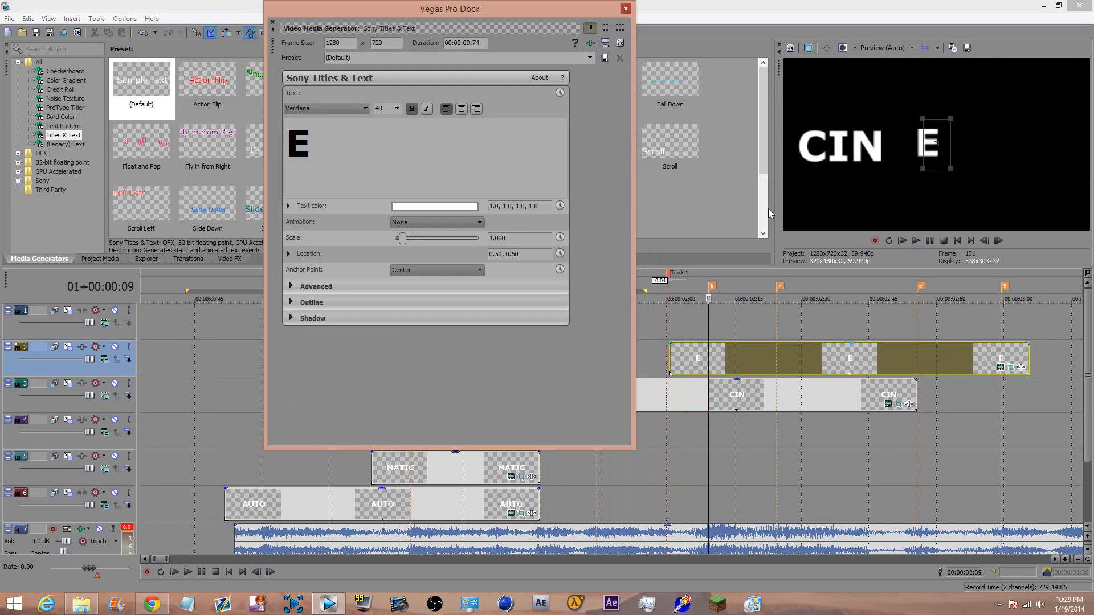
click(625, 9)
Move the E event's Pan/Crop frame center to about 789, 364 at the 9-frame keyframe, bringing E closer to CIN
click(1001, 368)
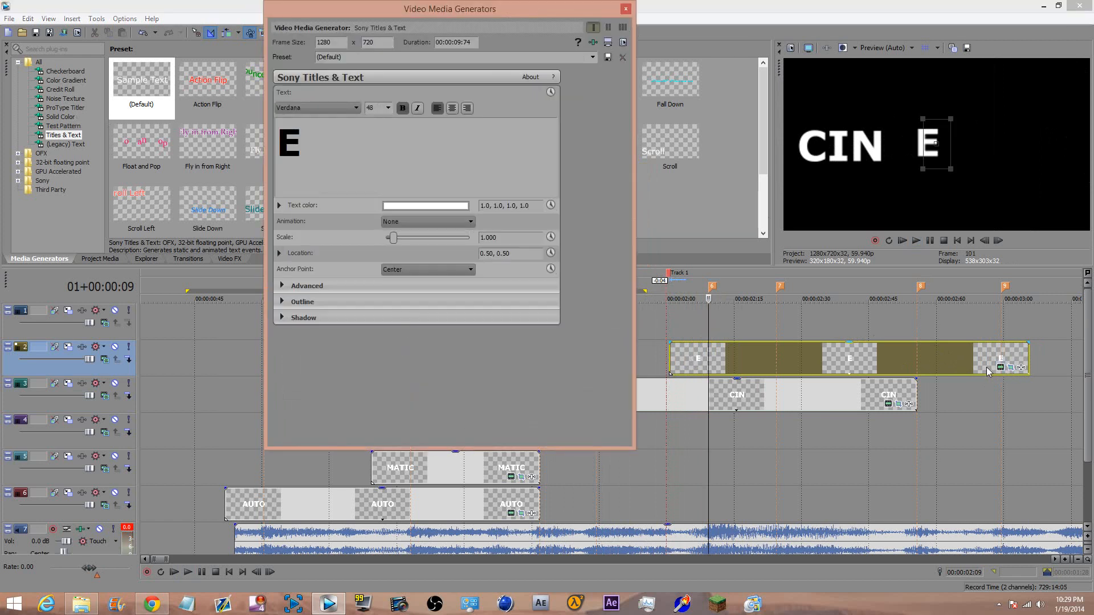
click(1014, 369)
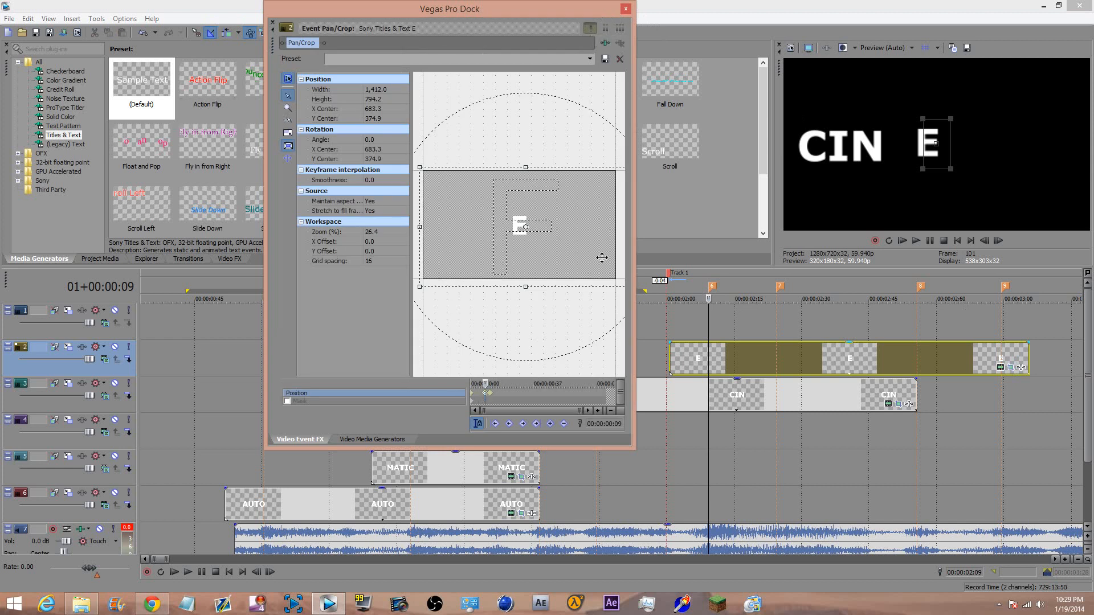
drag(546, 237, 562, 238)
key(Left)
key(Up)
key(Up)
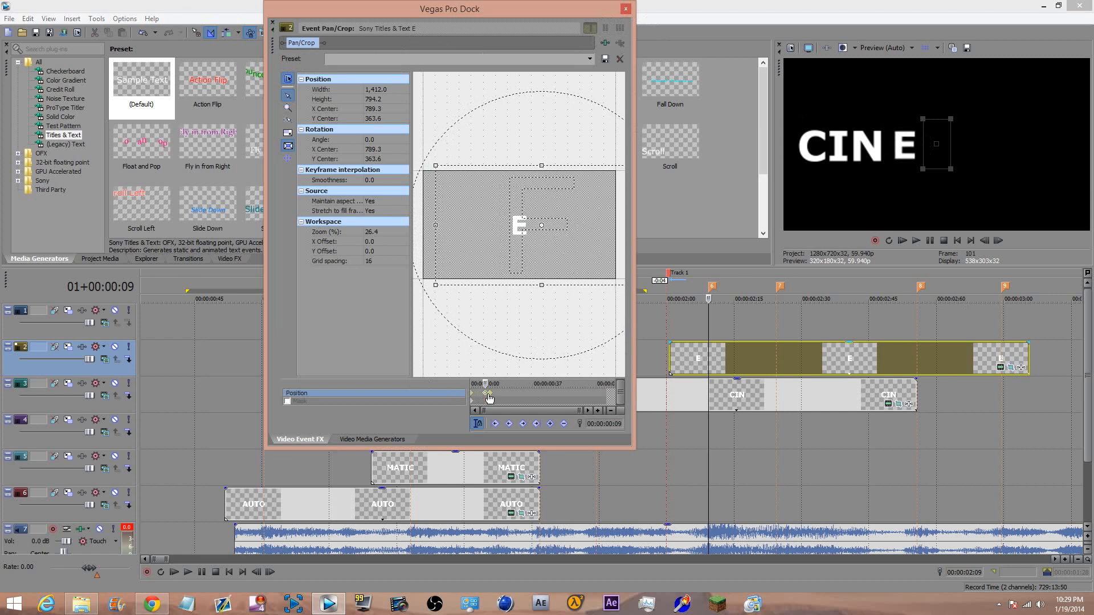
Center the E event's Pan/Crop frame at 800, 360 at the 11-frame keyframe to complete CINE, and play back the animation
click(492, 398)
mouse_move(487, 224)
mouse_down()
mouse_move(464, 220)
mouse_move(481, 228)
mouse_move(457, 232)
mouse_move(467, 221)
mouse_up()
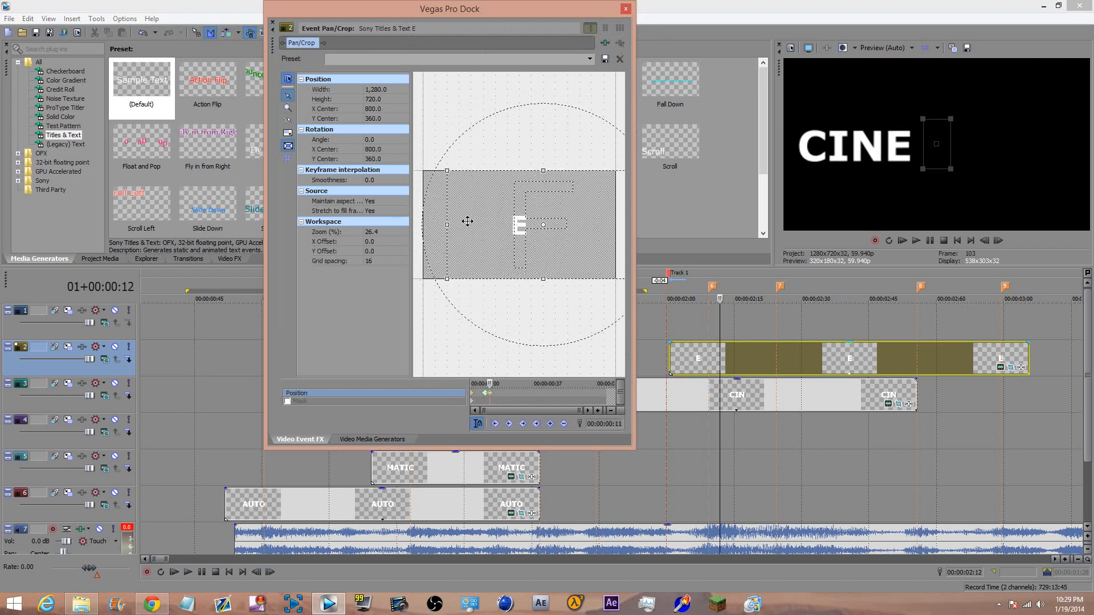
click(627, 10)
click(646, 337)
key(space)
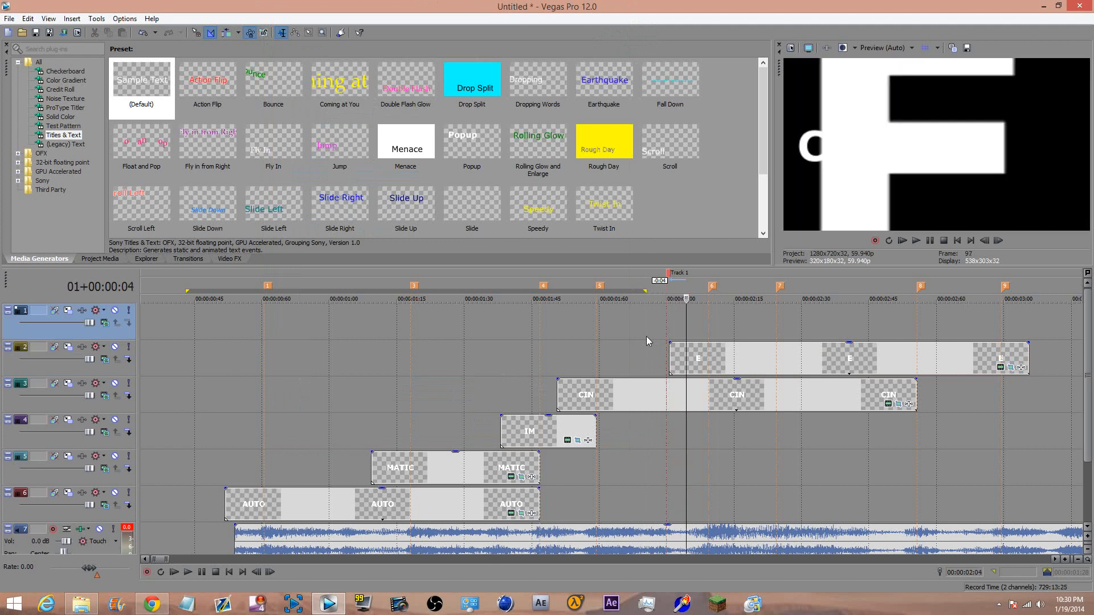
click(539, 353)
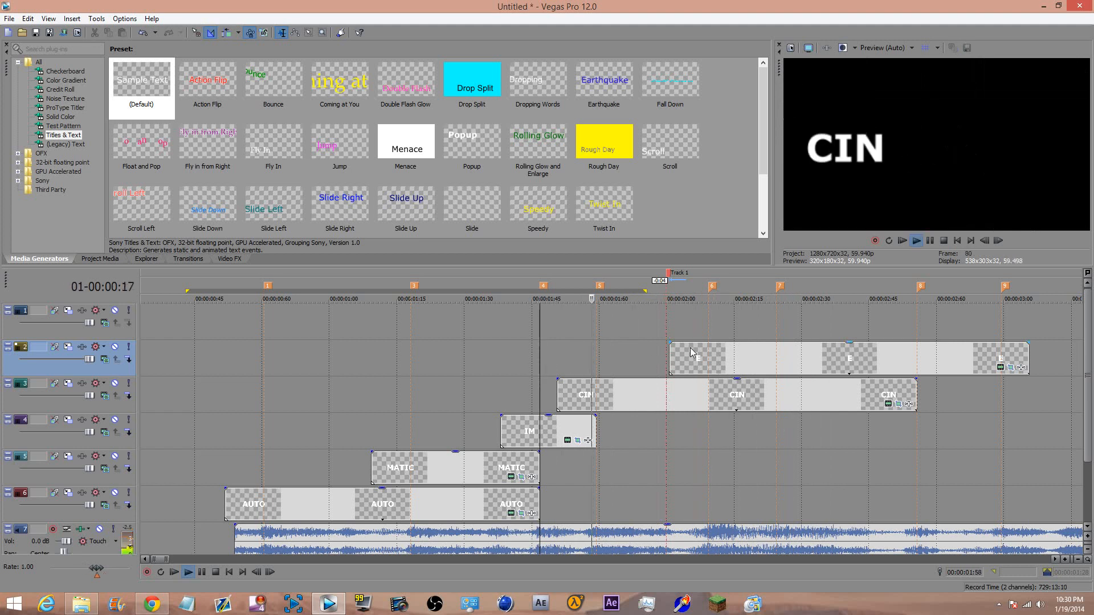
key(space)
key(space)
key(space)
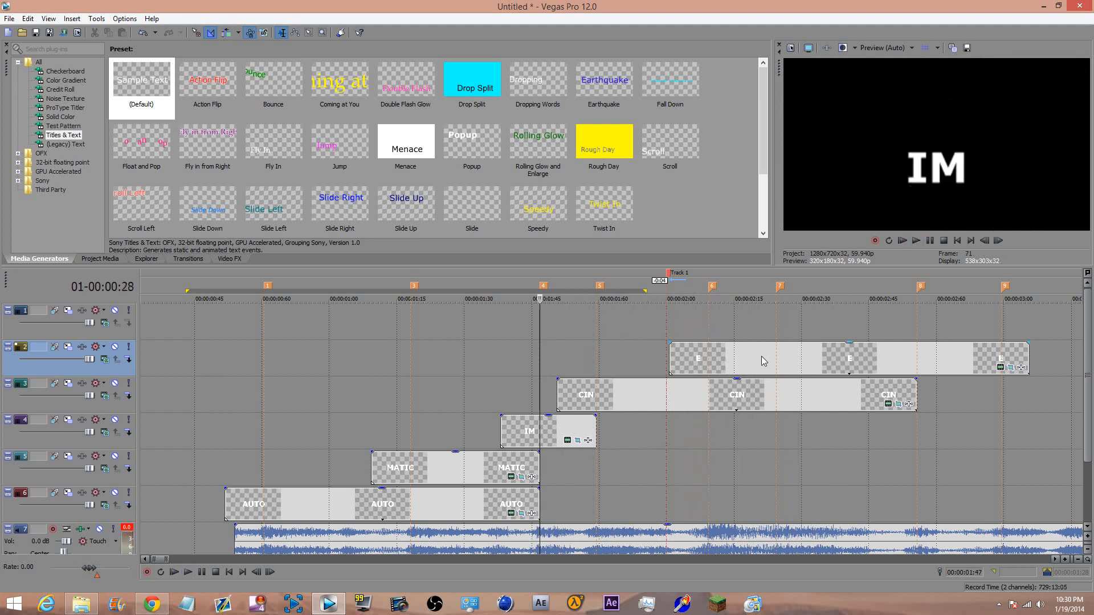
Trim the E event's end to marker 8 and place a copy of it on the top track, starting shortly before marker 7
click(778, 350)
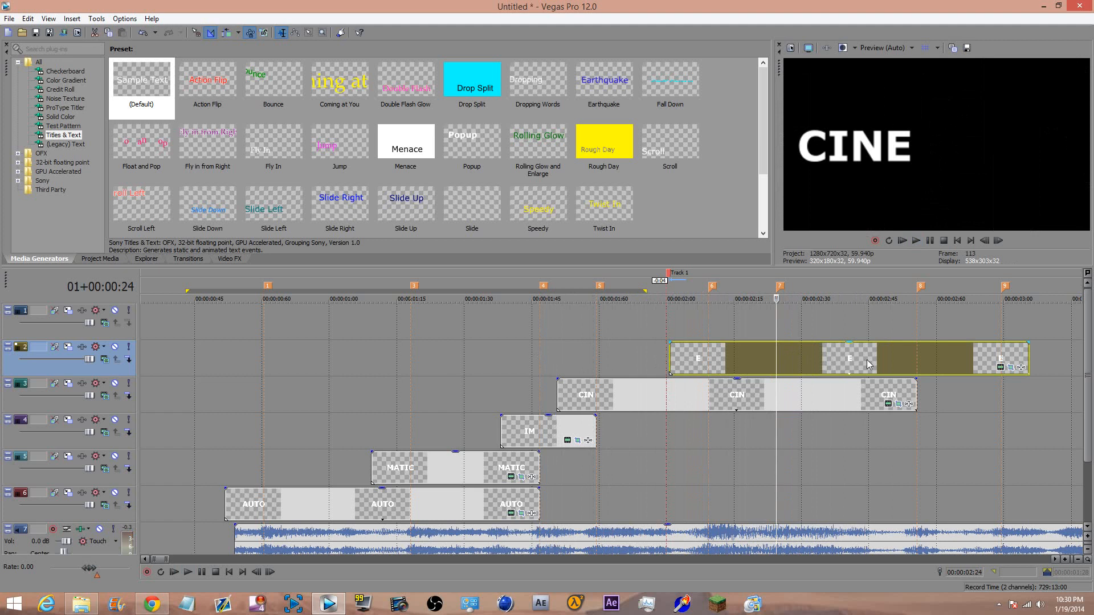
drag(1005, 352, 898, 323)
click(627, 252)
key(Left)
key(Left)
key(Left)
key(Left)
key(Left)
key(Left)
key(Left)
key(Left)
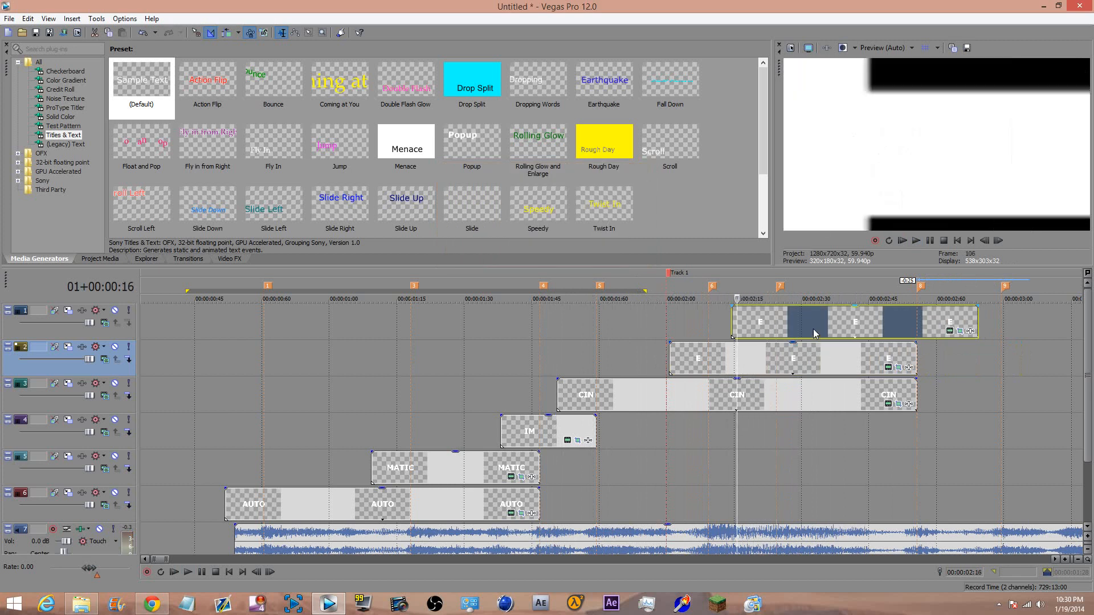
Move the copied E event slightly later on the top track and change its text to MATIC
drag(814, 334, 821, 332)
key(Right)
key(Right)
key(Right)
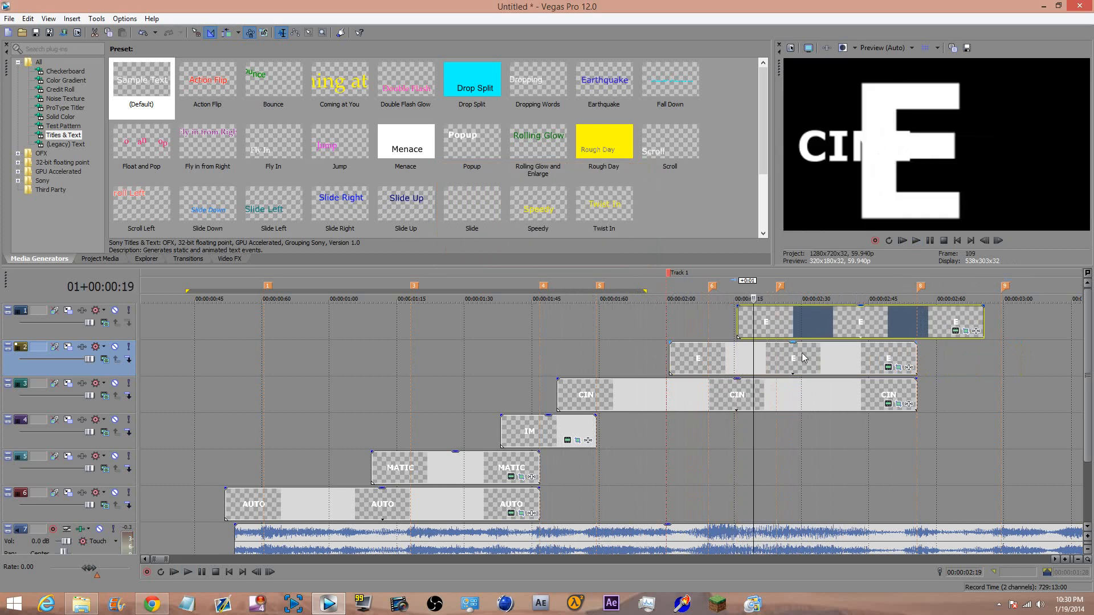
key(Right)
key(Right)
key(Right)
key(Right)
click(955, 331)
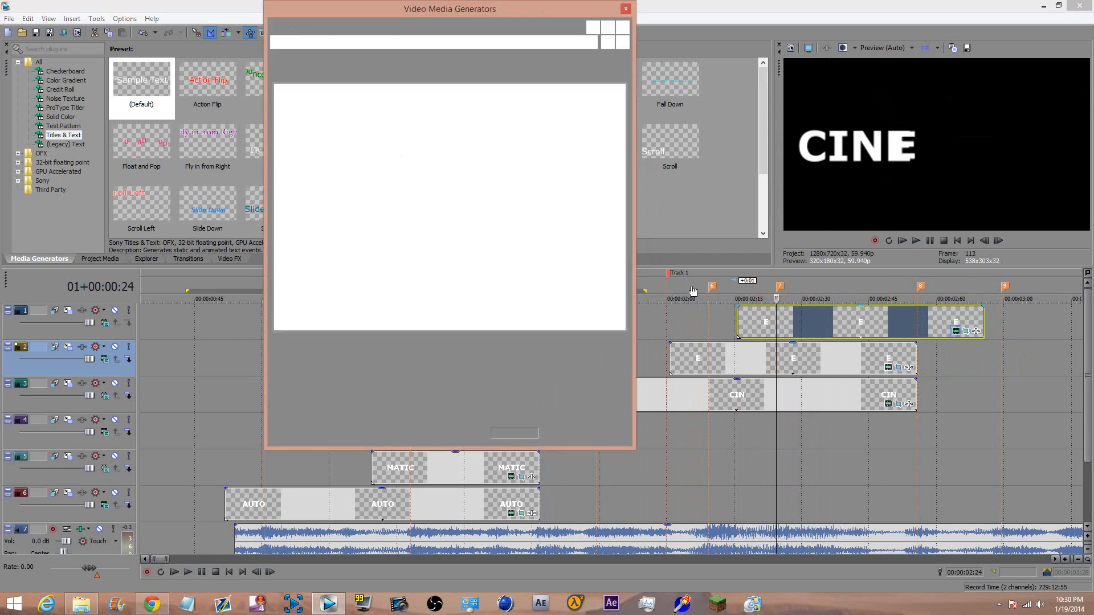
text(MATIC)
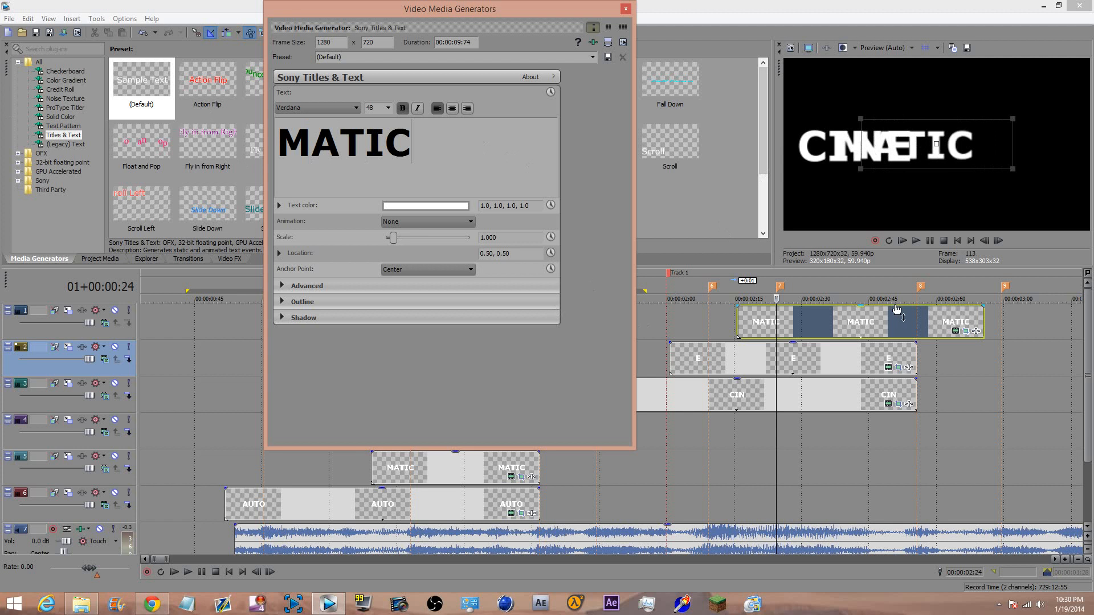
Move the top MATIC event's Pan/Crop frame center to about 354, 364 at the 9-frame keyframe, placing MATIC beside CINE
click(955, 331)
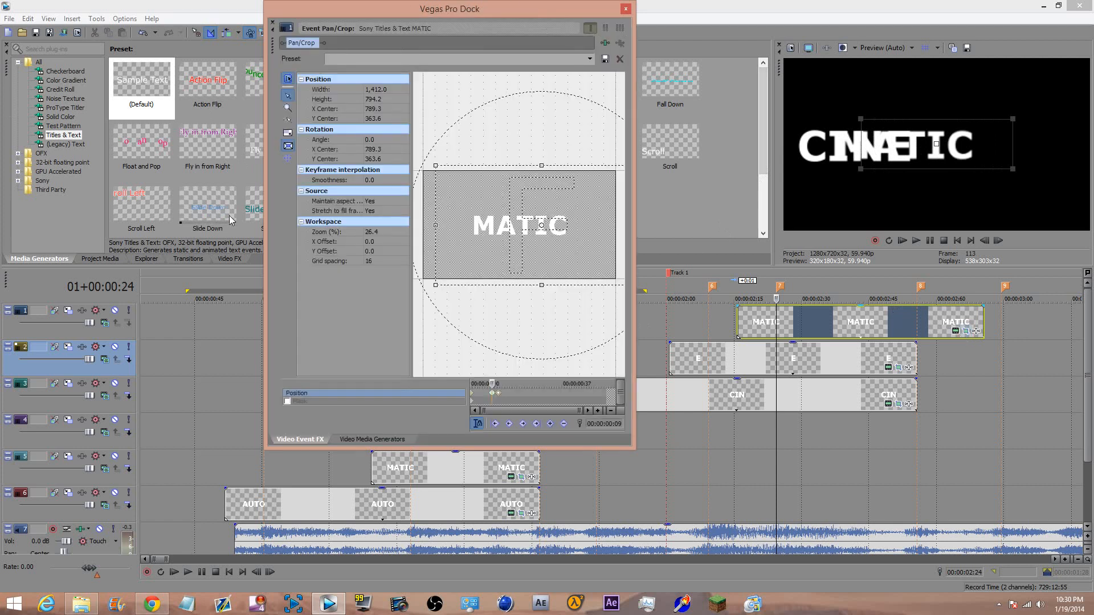
click(476, 392)
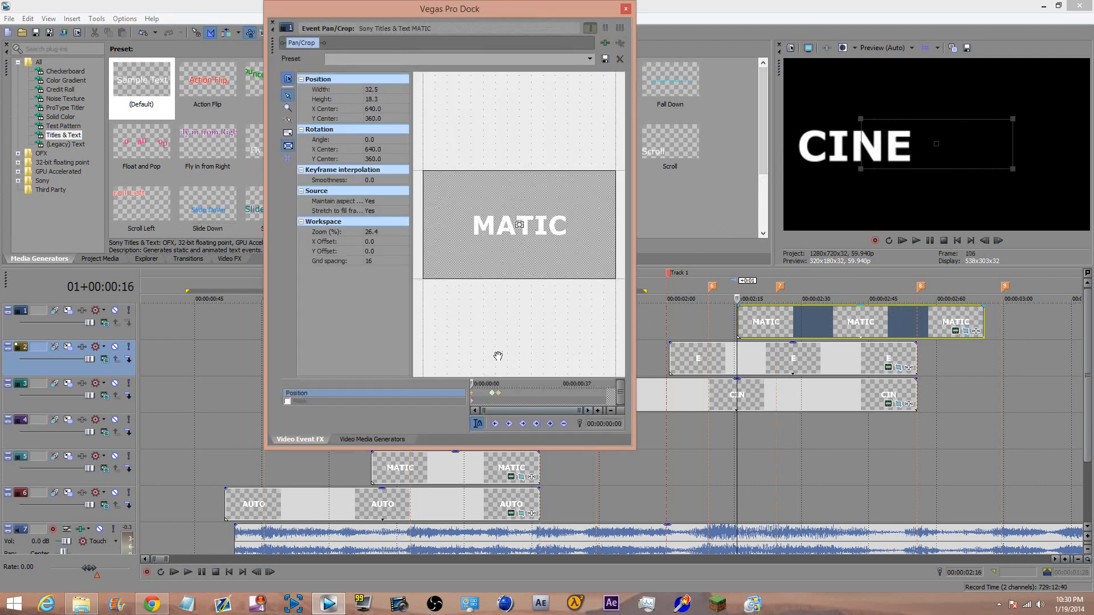
key(Right)
key(Right)
key(Right)
key(Right)
key(Right)
key(Left)
key(Right)
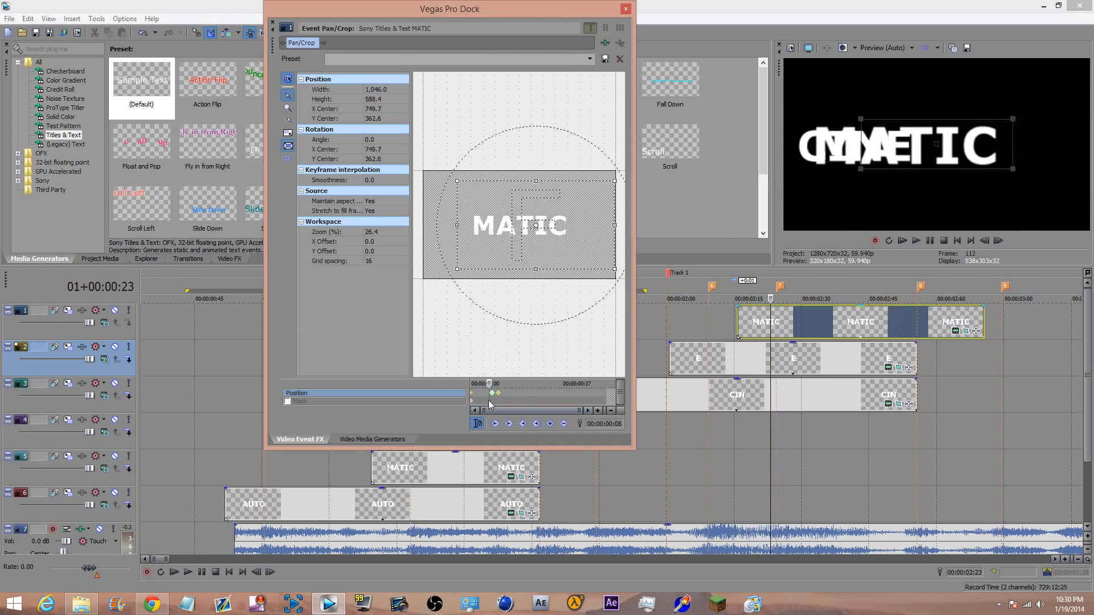
key(Right)
drag(532, 252, 469, 252)
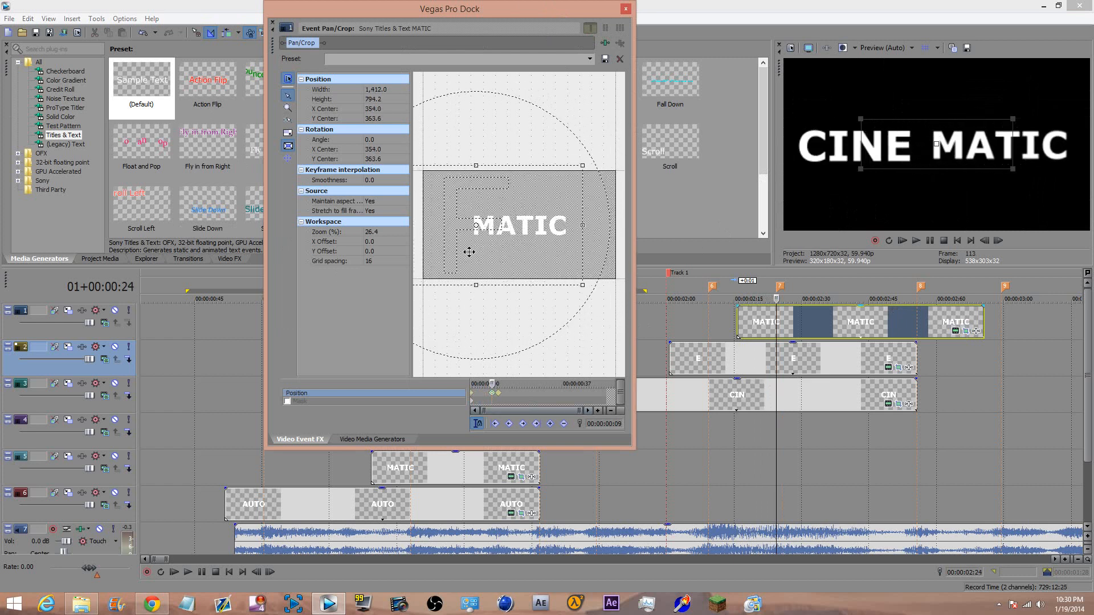
Move the top MATIC event's Pan/Crop frame center to about 414, 360 at the 11-frame keyframe to form CINEMATIC
click(499, 402)
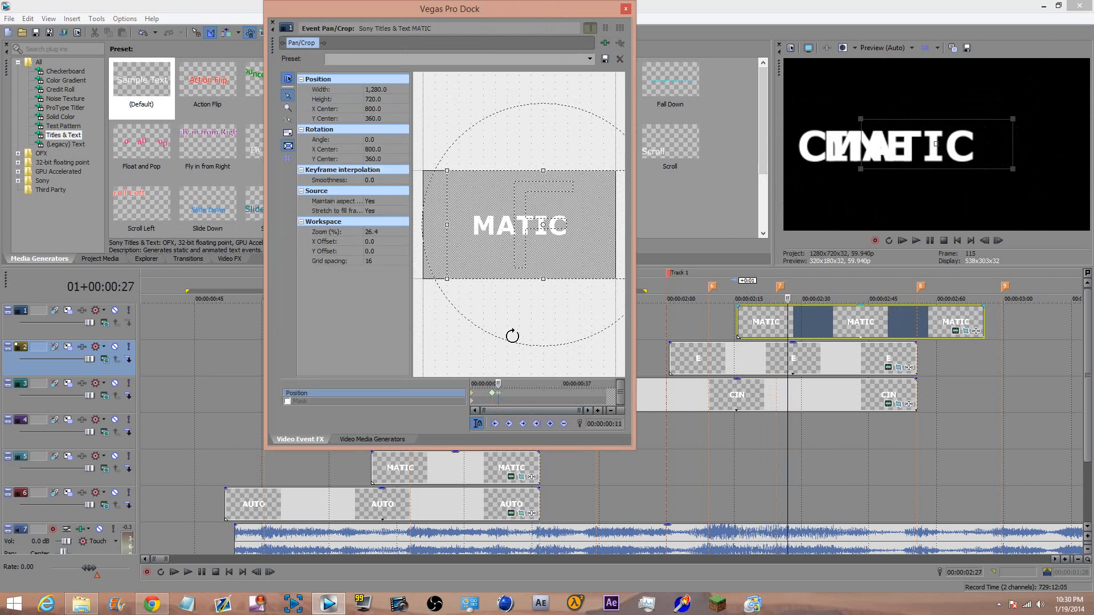
drag(507, 248, 449, 249)
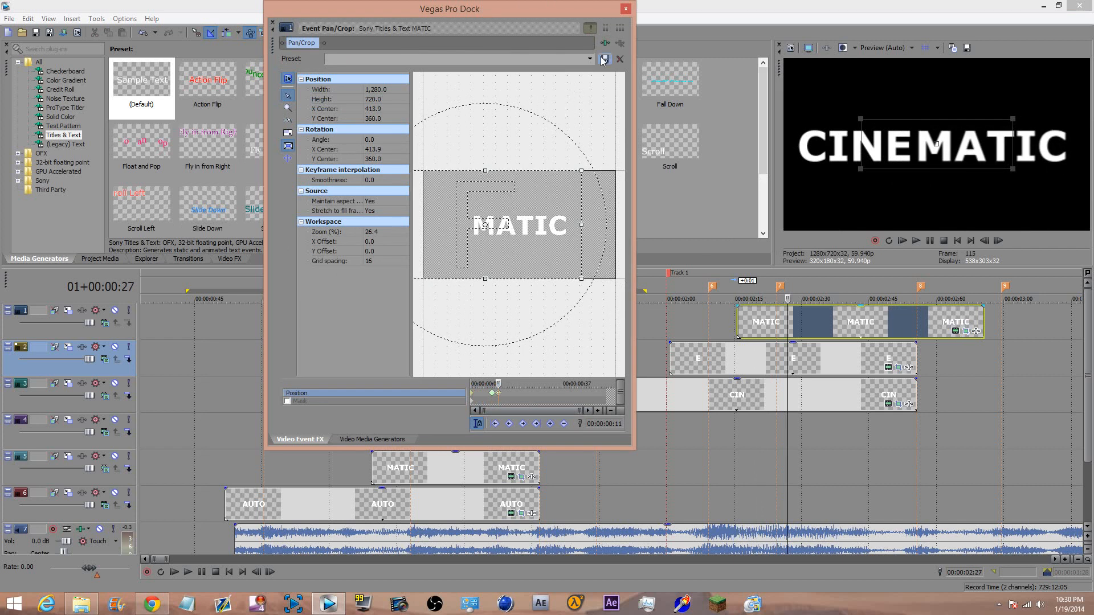
click(626, 10)
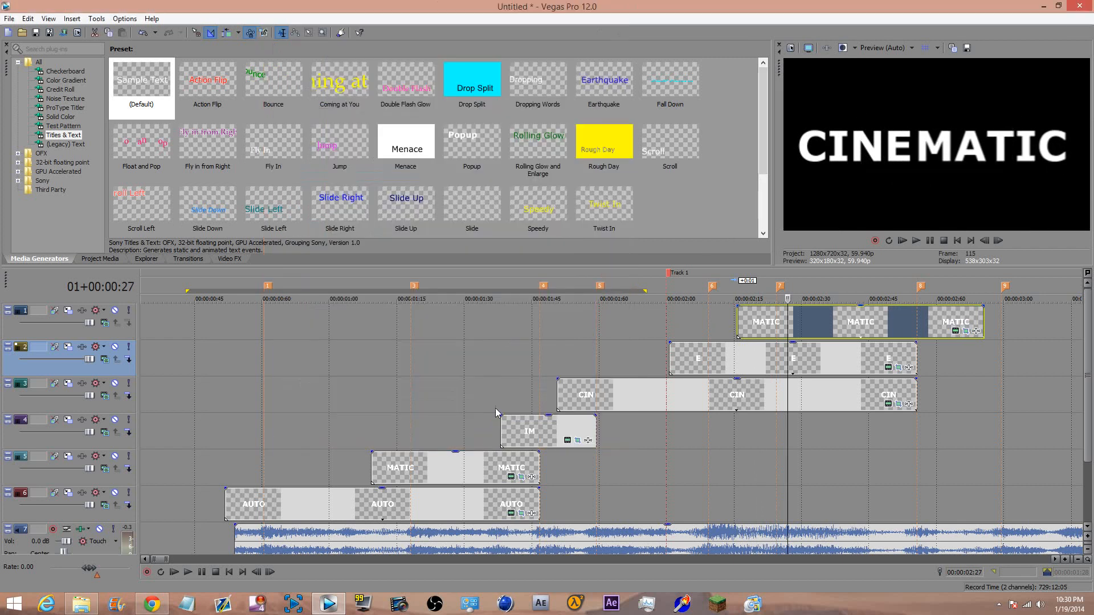
Select the time range from just before the AUTO event to marker 9 and play back the animation
click(213, 393)
mouse_move(1003, 361)
mouse_down()
mouse_move(860, 387)
mouse_move(142, 456)
mouse_move(204, 463)
mouse_up()
key(space)
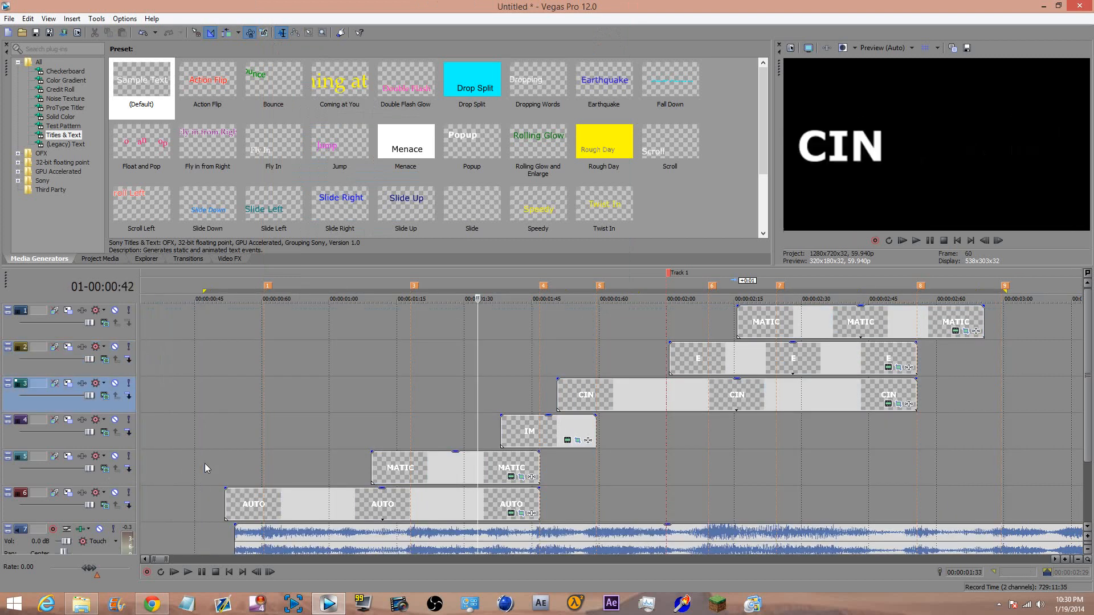
key(space)
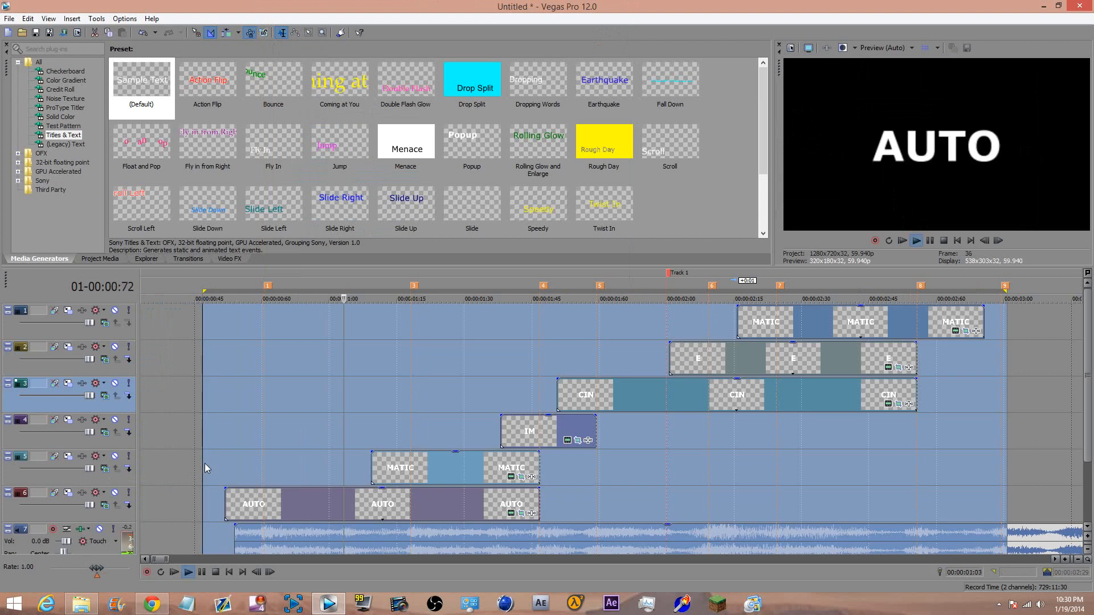
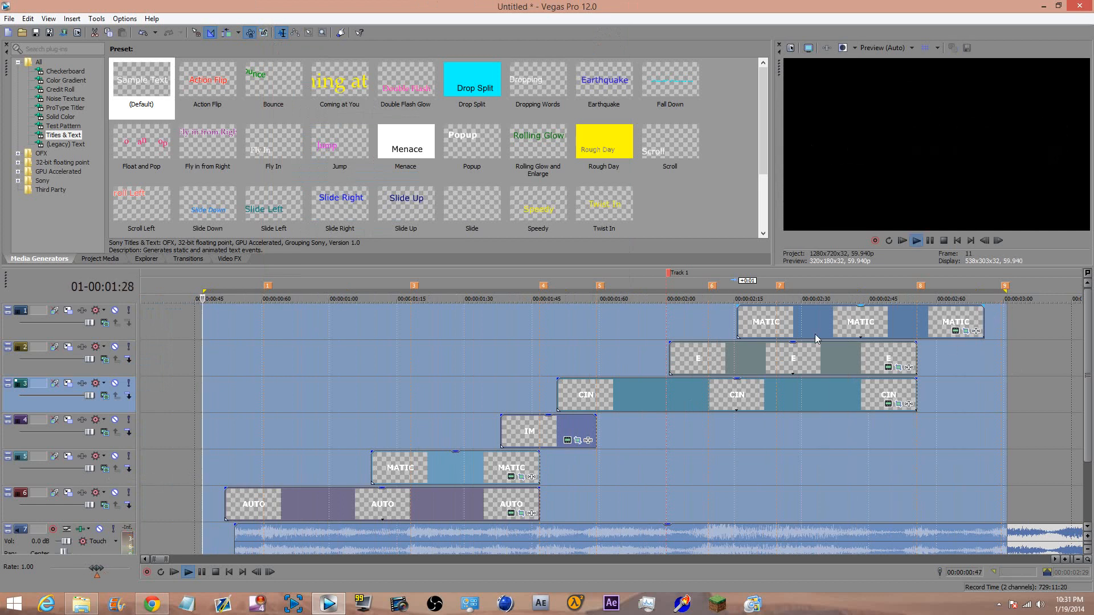
Trim the end of the top MATIC event to marker 8 and play back the animation
click(933, 336)
key(space)
drag(982, 322, 917, 324)
key(BackSpace)
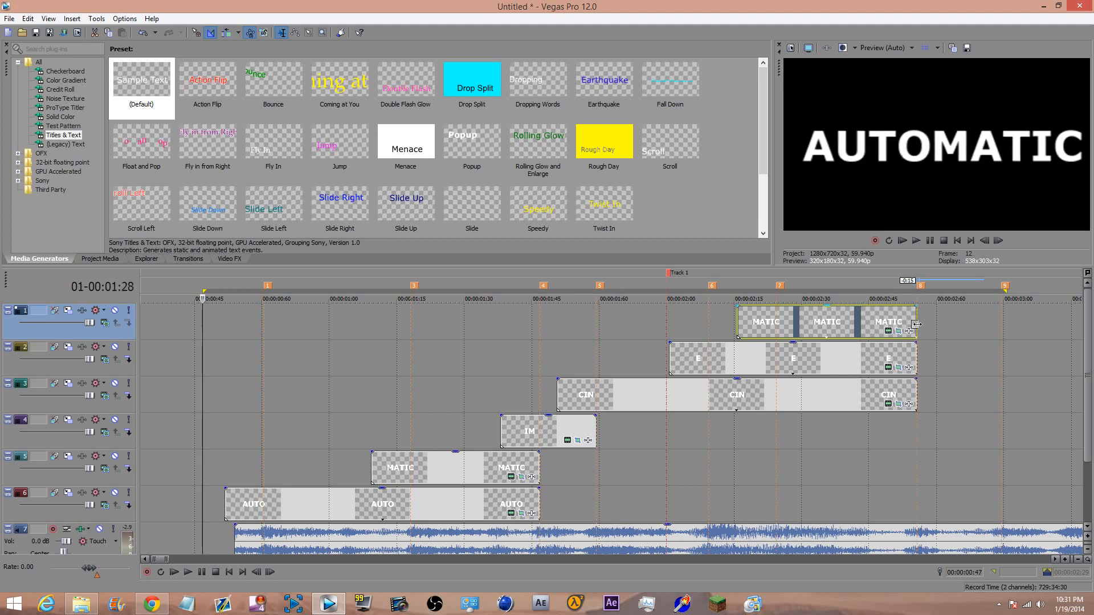
key(space)
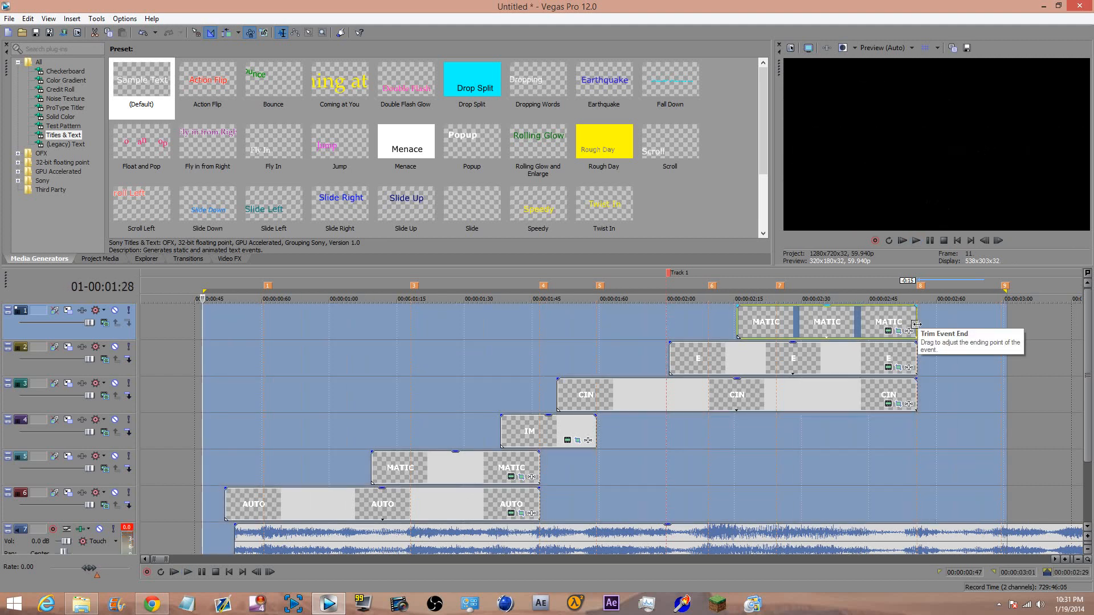
Play back the animation from the end of the AUTOMATIC titles through the CINEMATIC titles to check timing and letter spacing
click(893, 463)
scroll(789, 463, down, 5)
key(space)
scroll(508, 436, up, 3)
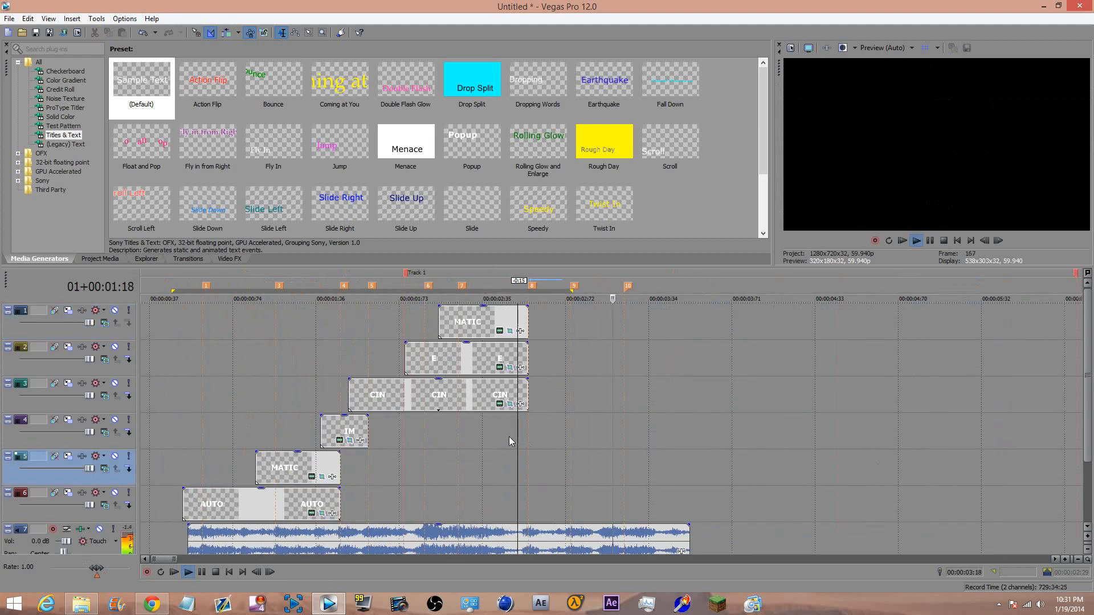
scroll(511, 436, up, 2)
scroll(314, 461, down, 2)
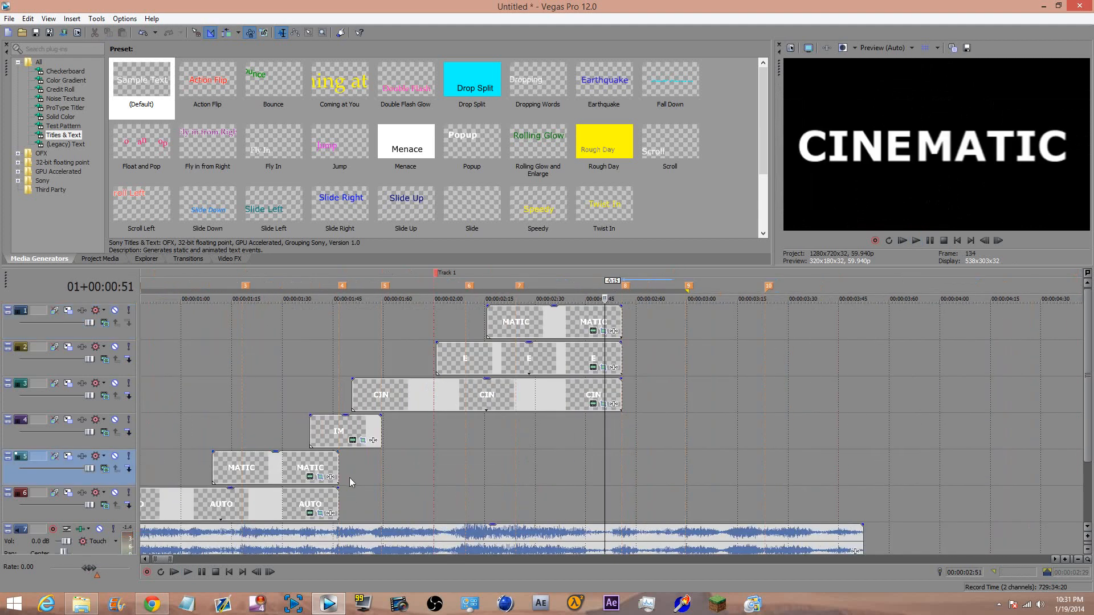
click(338, 478)
key(space)
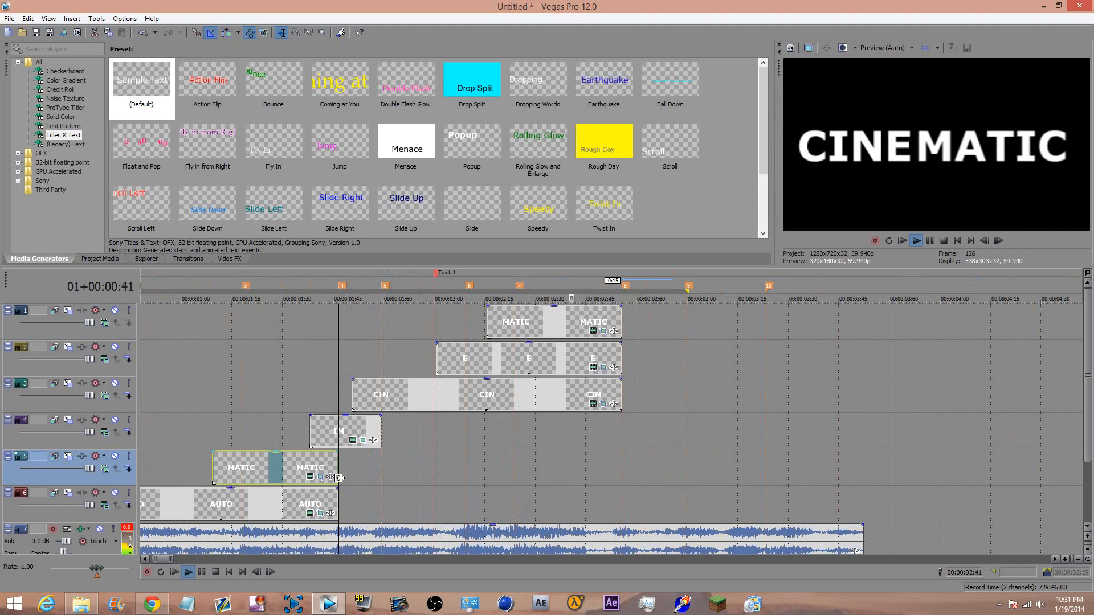
key(space)
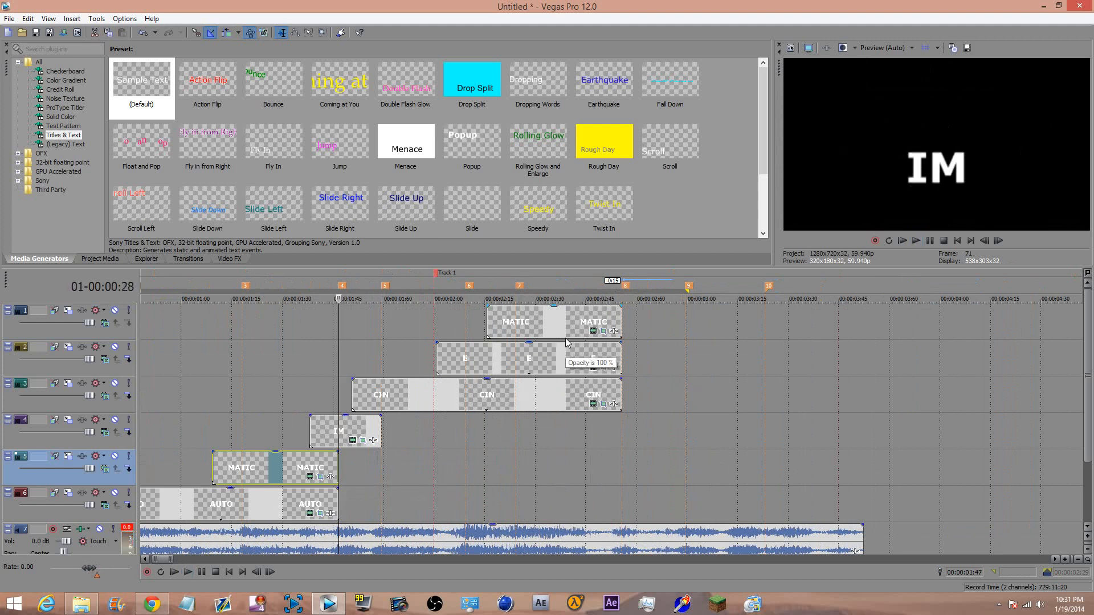
Shift the top MATIC event's Pan/Crop frame center to about 423, 360 at the 11-frame keyframe, and play back the animation
click(593, 331)
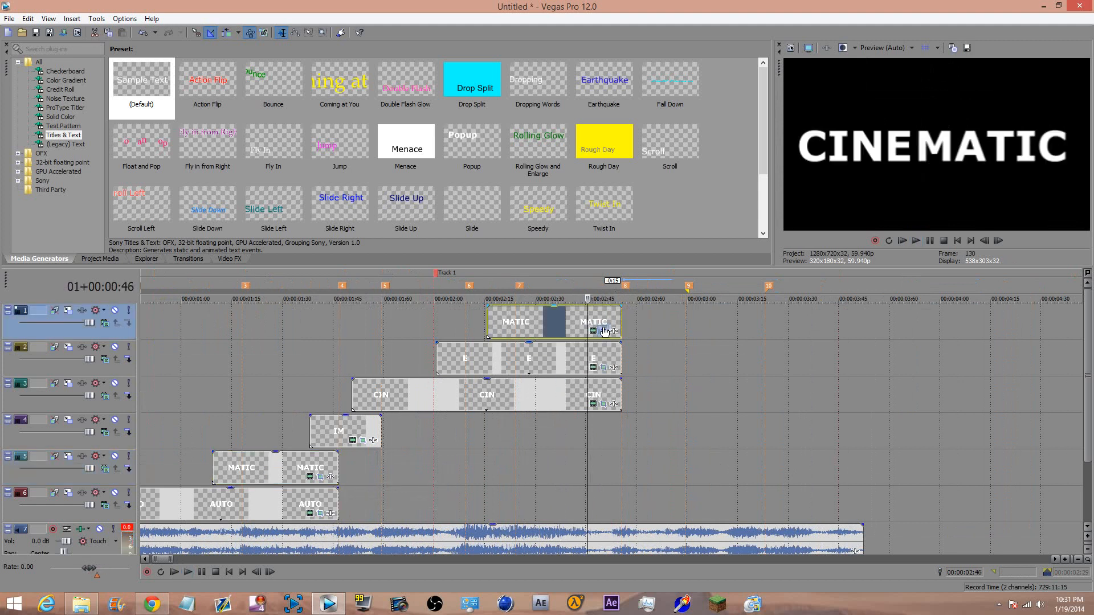
click(504, 406)
scroll(478, 287, down, 1)
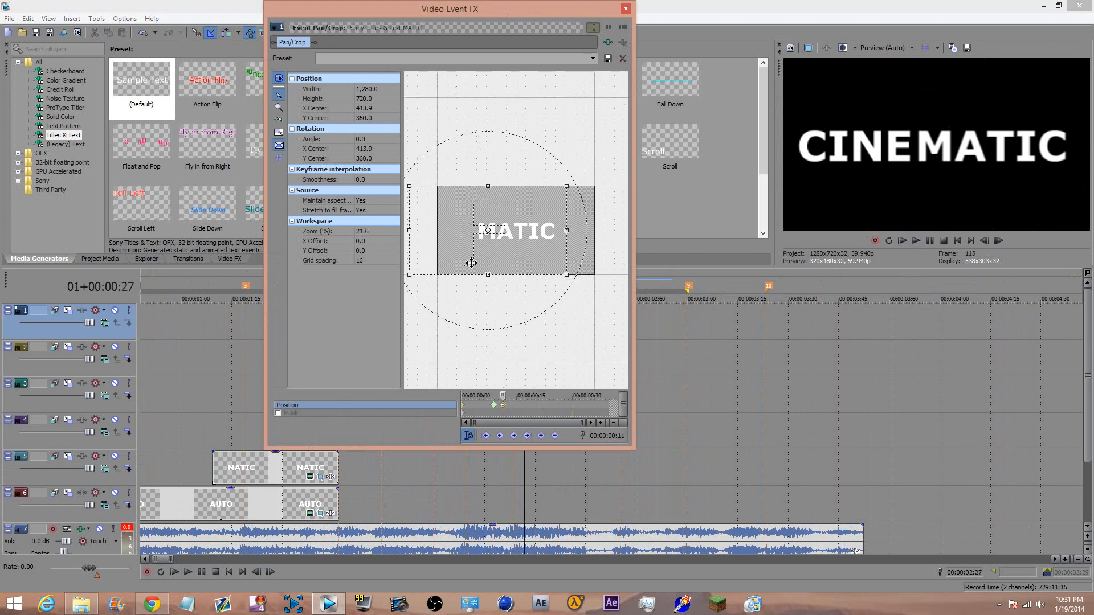
drag(471, 263, 472, 263)
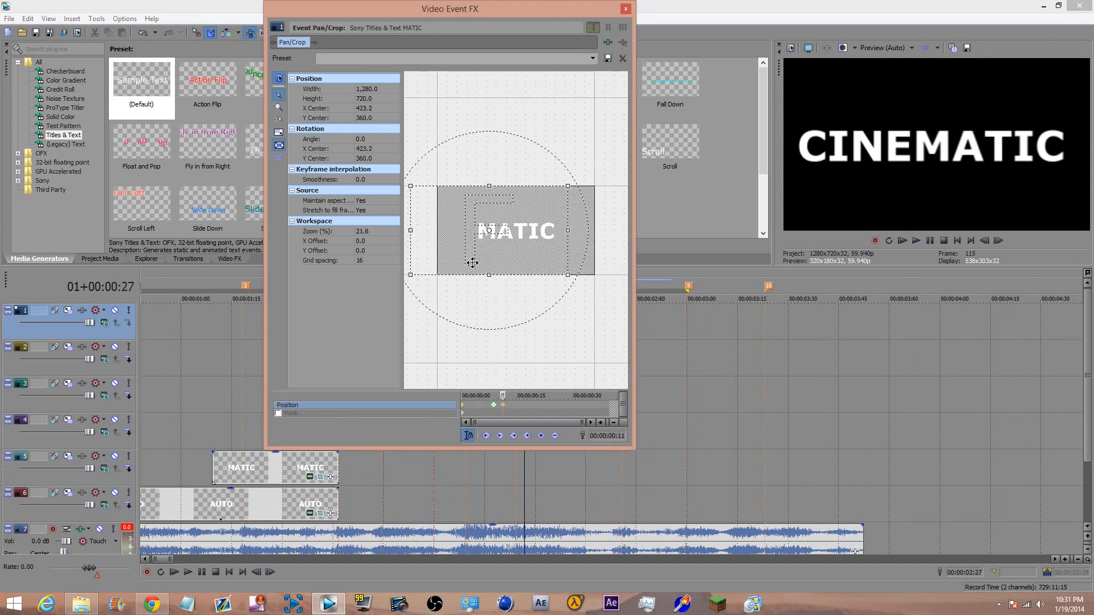
click(626, 9)
click(249, 381)
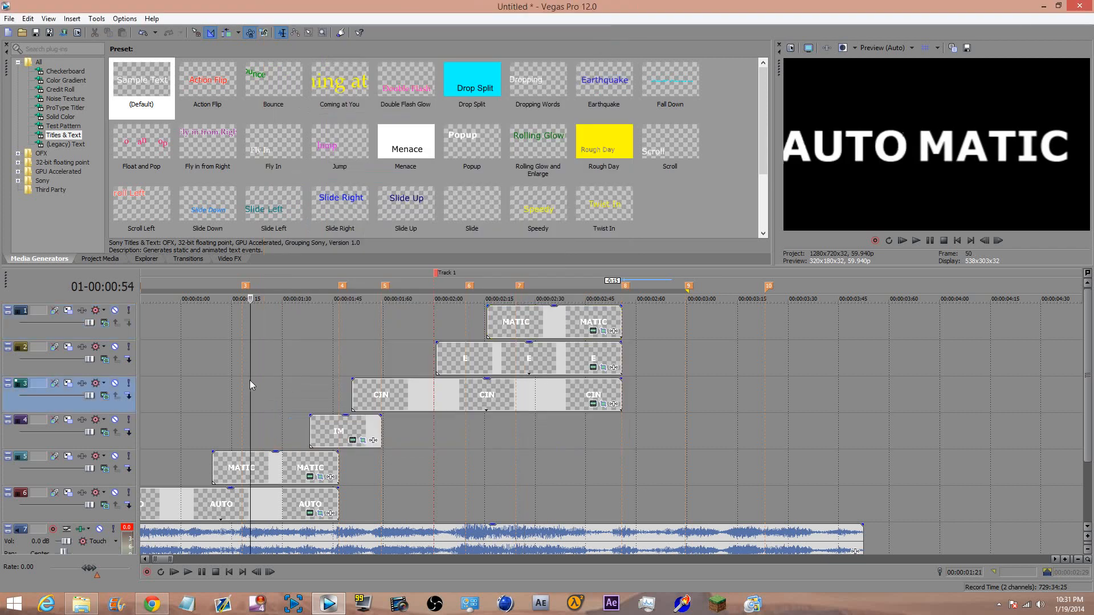
key(space)
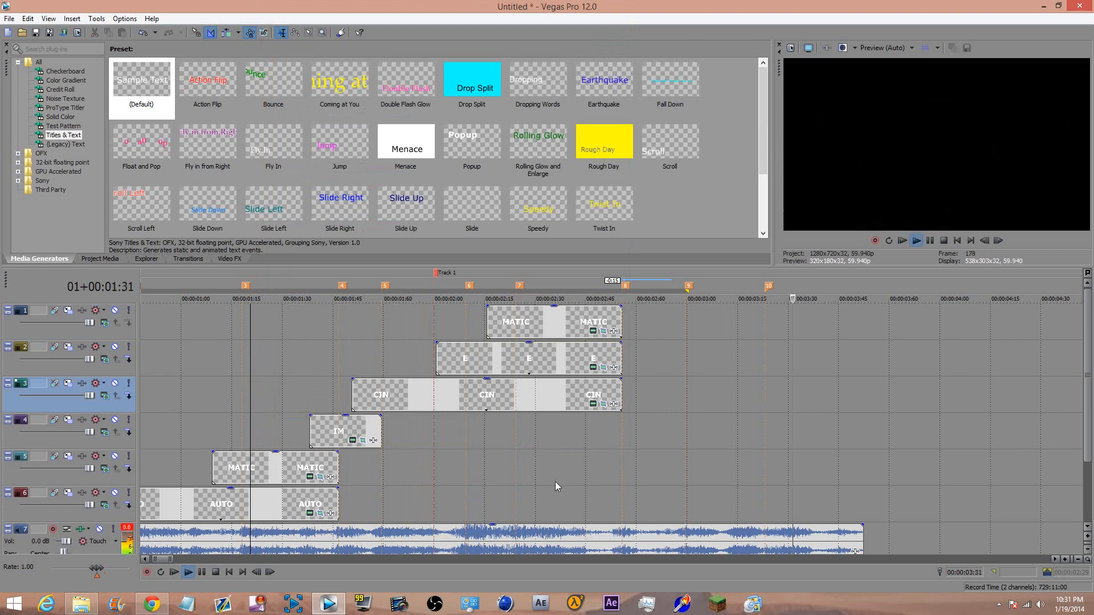
Insert a new empty video track above the CINEMATIC title tracks
click(618, 459)
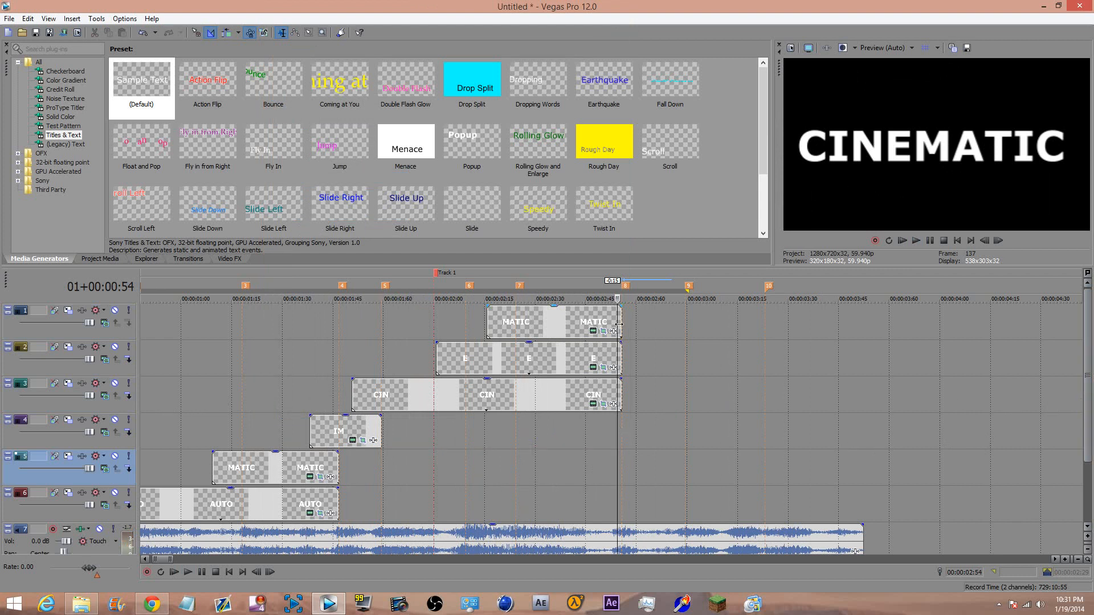
mouse_move(619, 324)
mouse_down()
mouse_move(750, 330)
mouse_move(620, 329)
mouse_move(616, 341)
mouse_up()
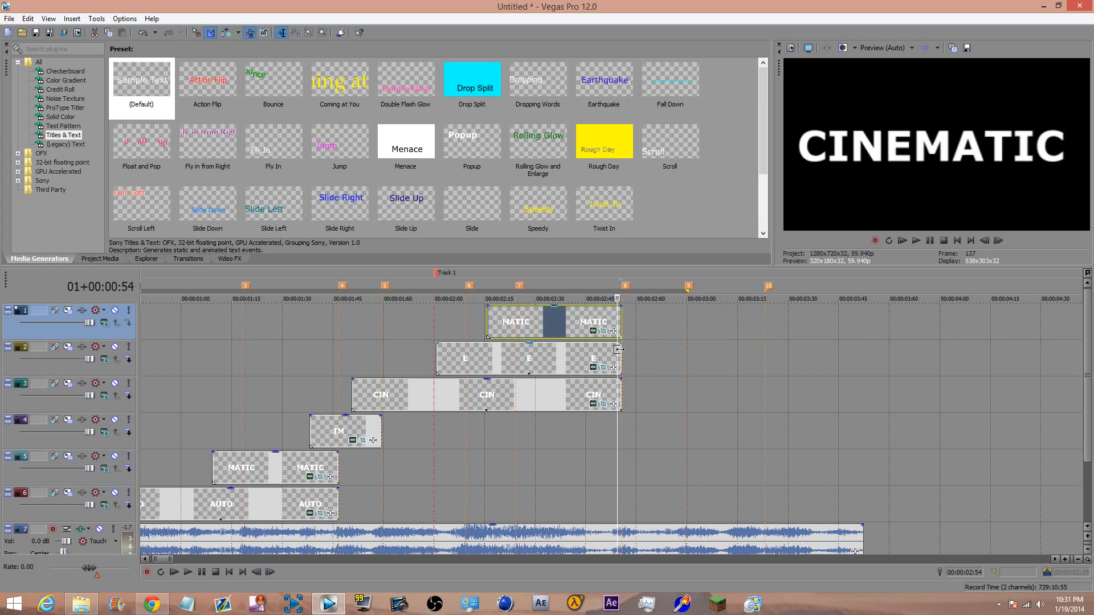
key(ctrl+shift+q)
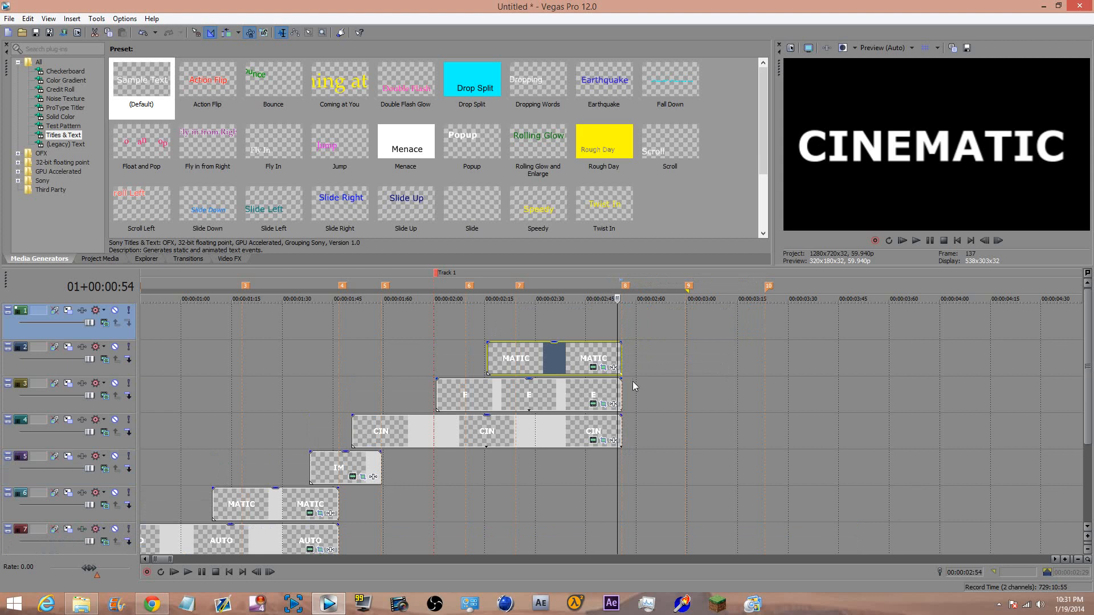
At frame 40, the end of the MATIC event beside CINE, move its Pan/Crop frame's X center to -640
click(603, 368)
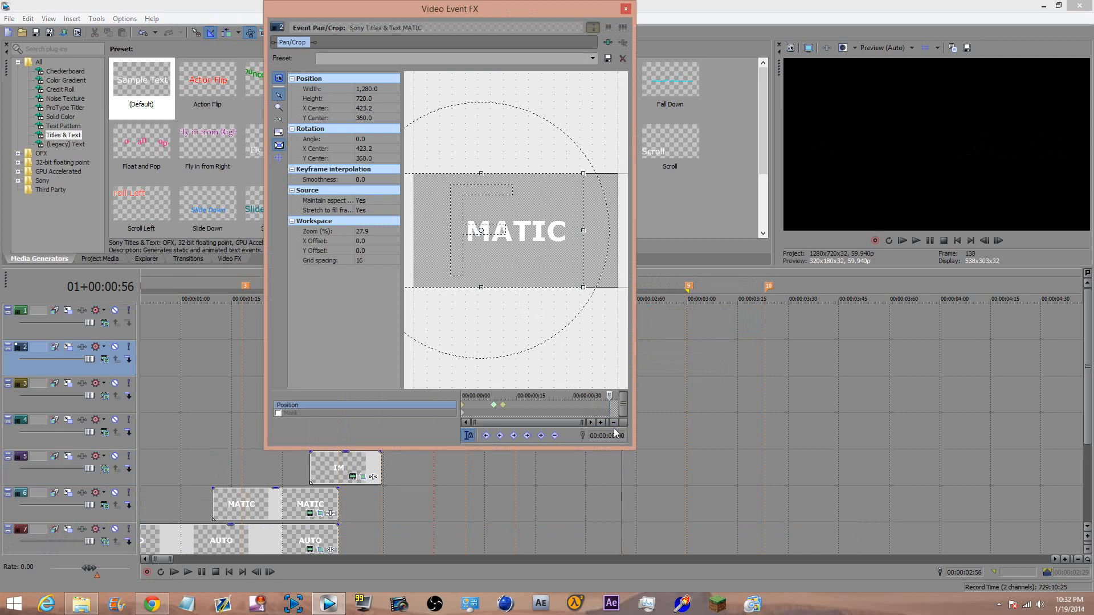
key(Left)
key(Left)
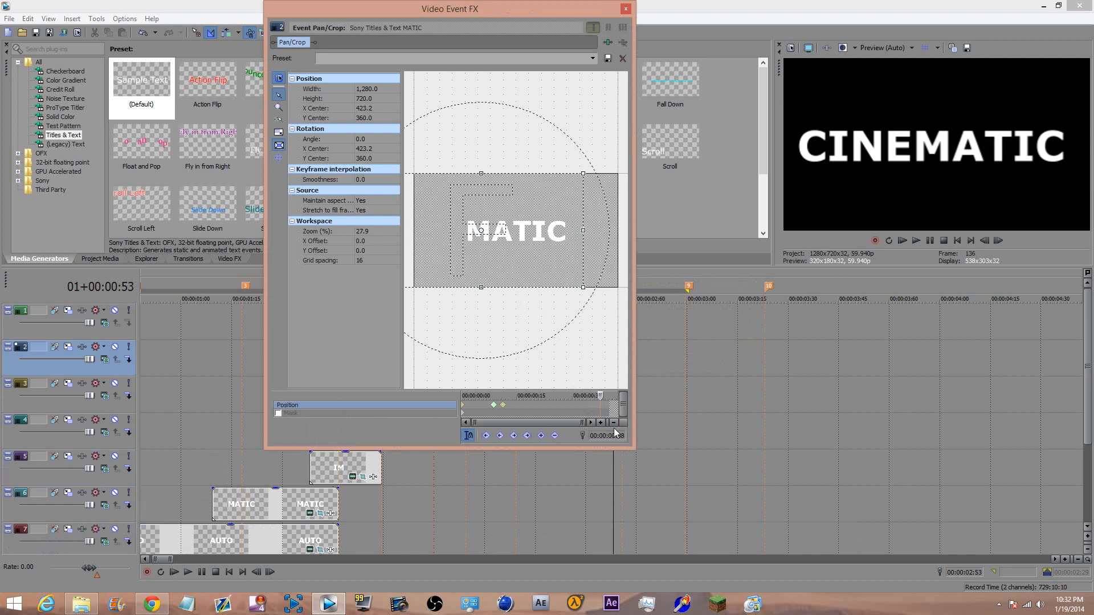
key(Right)
key(Right)
key(Right)
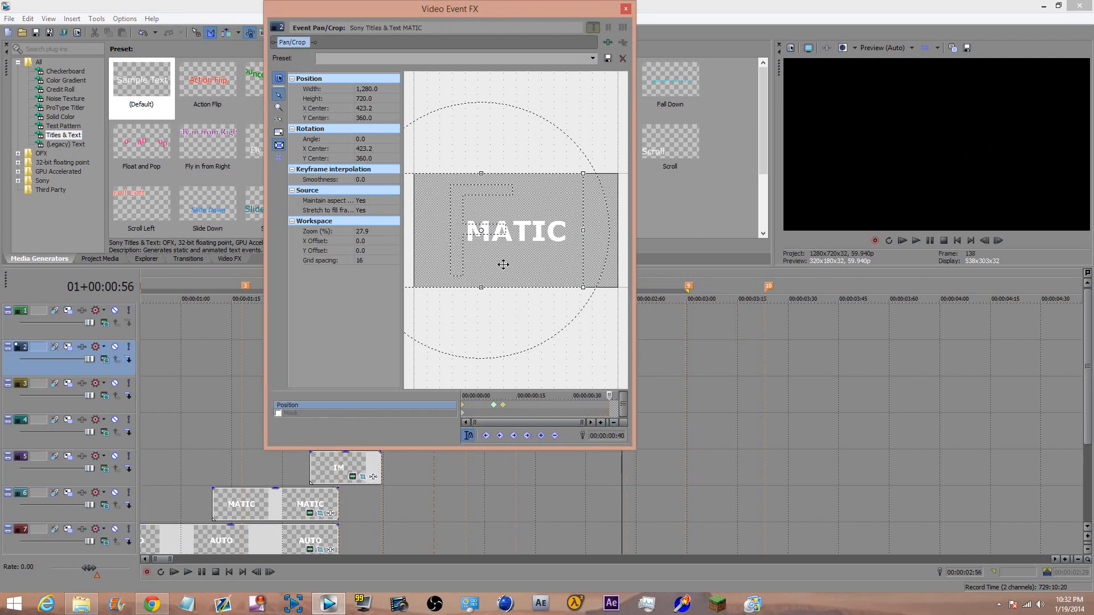
scroll(498, 281, down, 4)
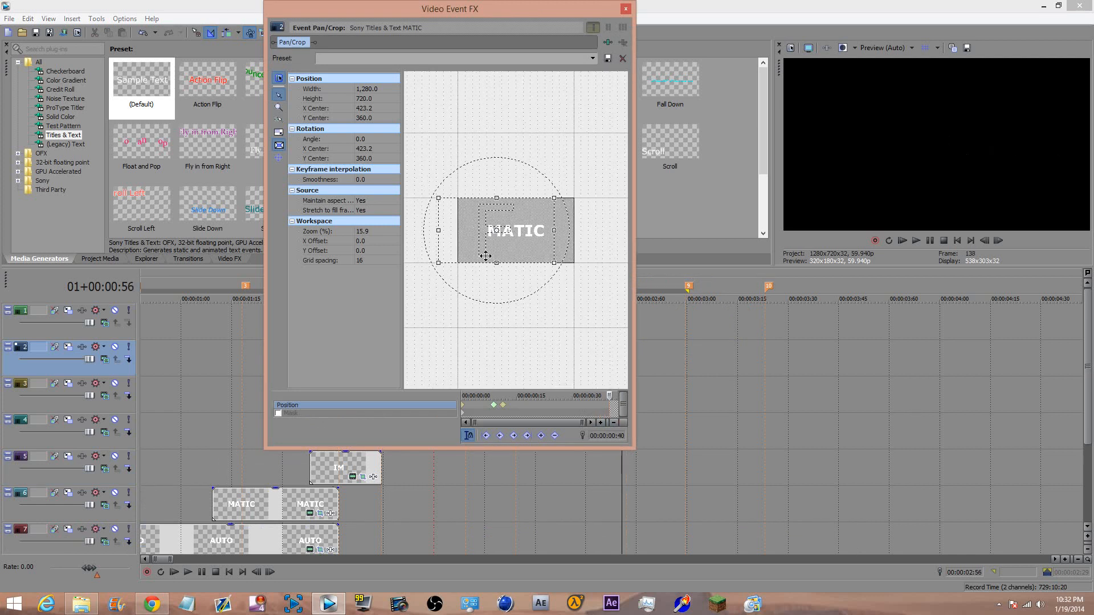
drag(478, 251, 383, 250)
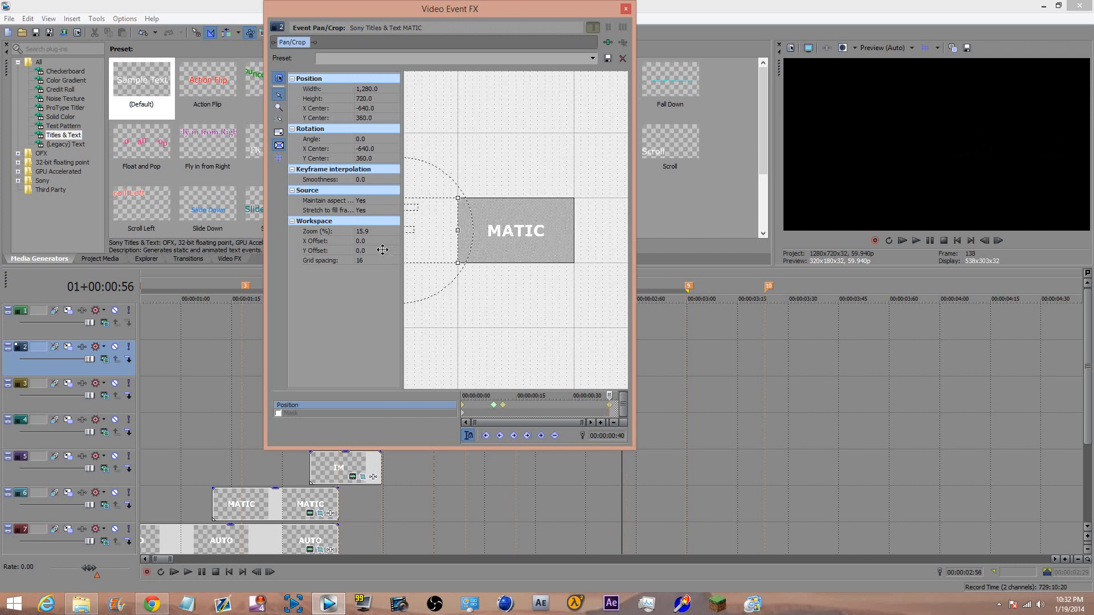
Set the MATIC event's final Pan/Crop keyframe interpolation to Fast and close its Pan/Crop settings
right_click(608, 407)
click(608, 408)
right_click(609, 407)
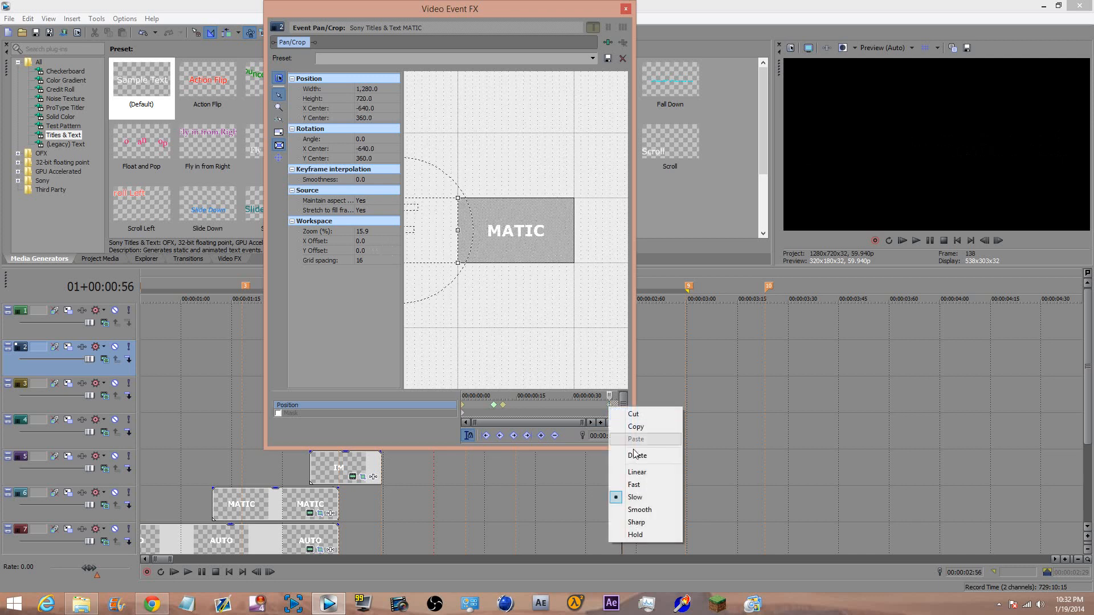
click(634, 485)
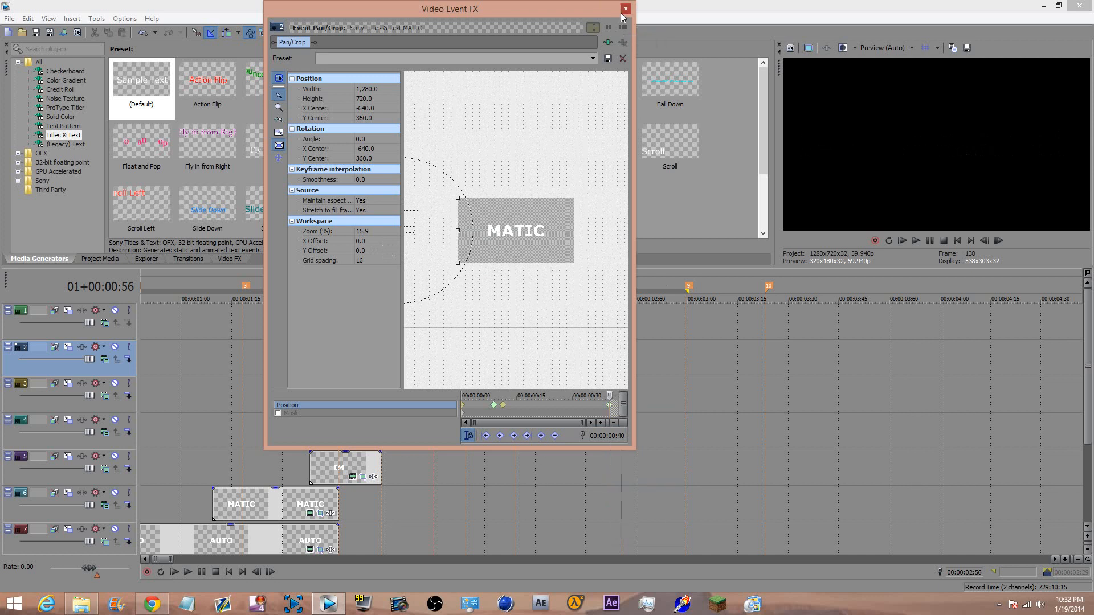
click(625, 9)
At the E event's end keyframe, move the Pan/Crop frame's X center to 1,920 and set its interpolation to Fast
click(609, 406)
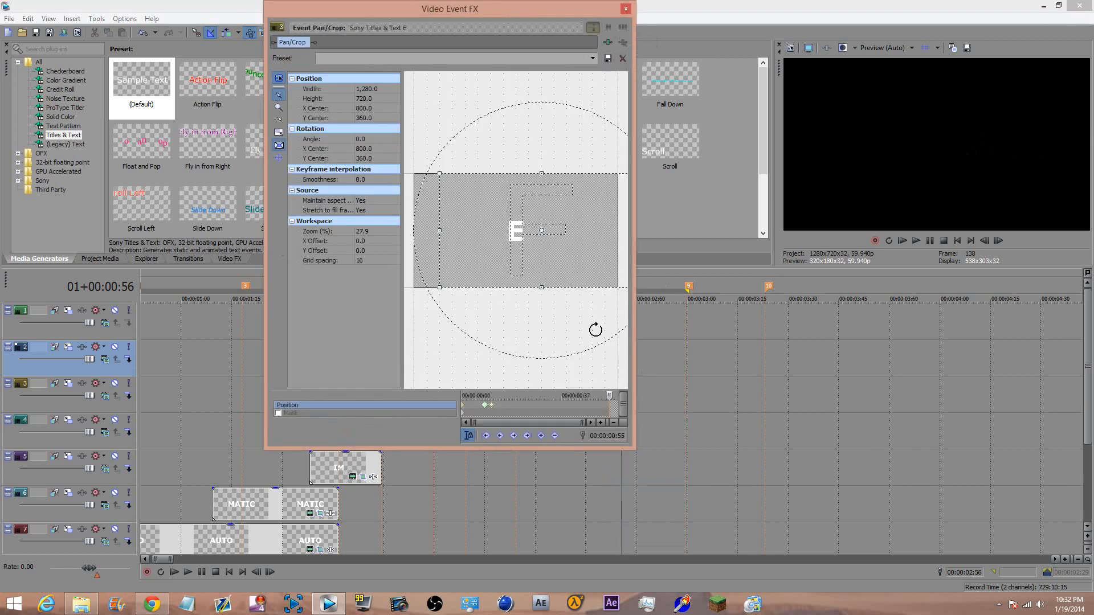
drag(538, 273, 706, 273)
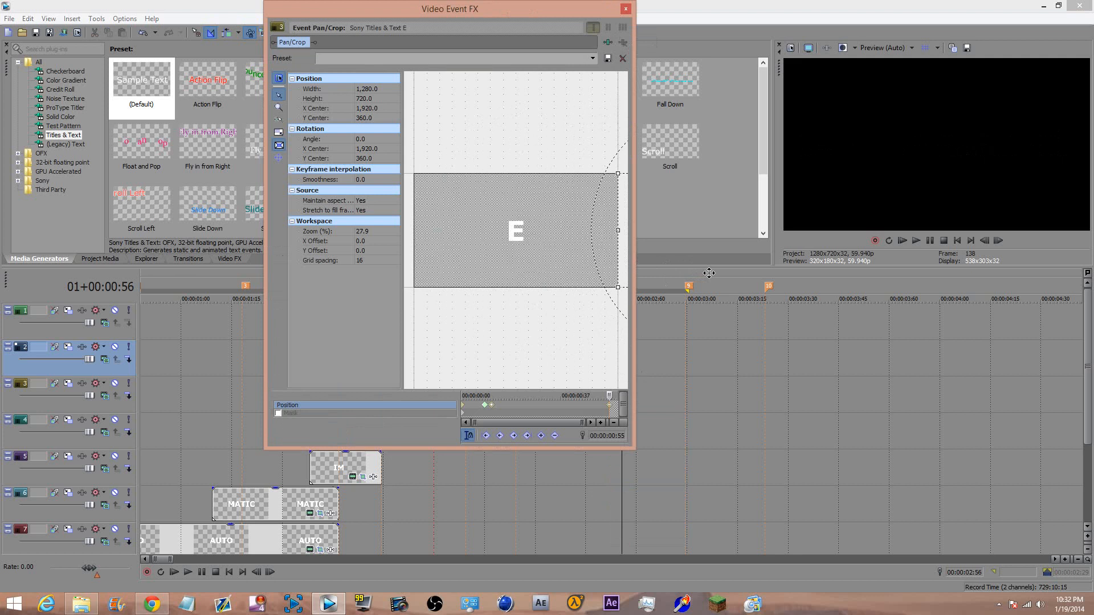
right_click(612, 410)
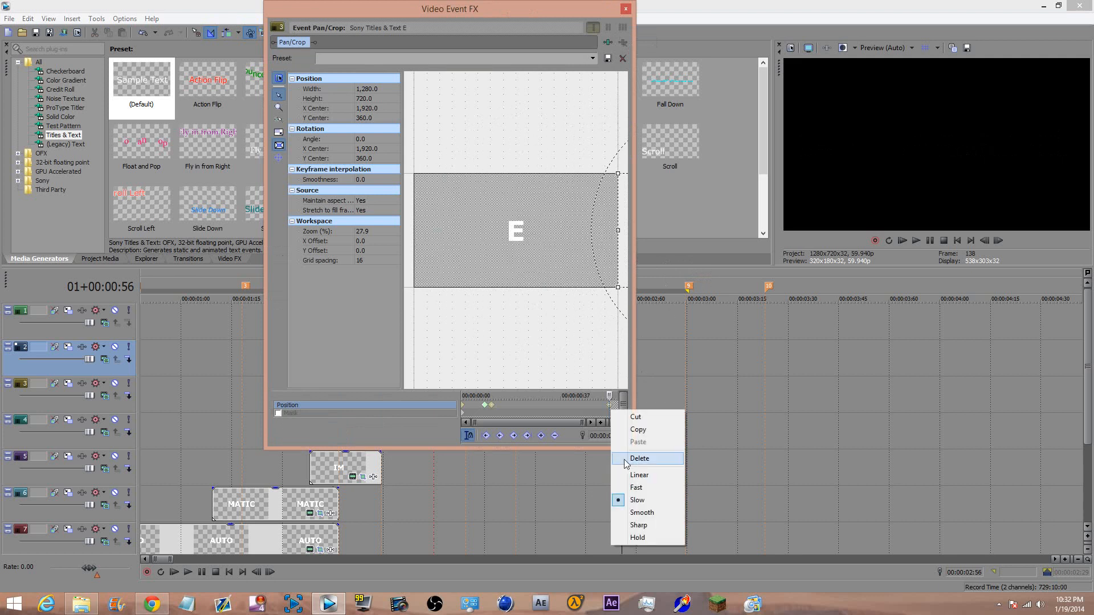
click(634, 486)
click(625, 9)
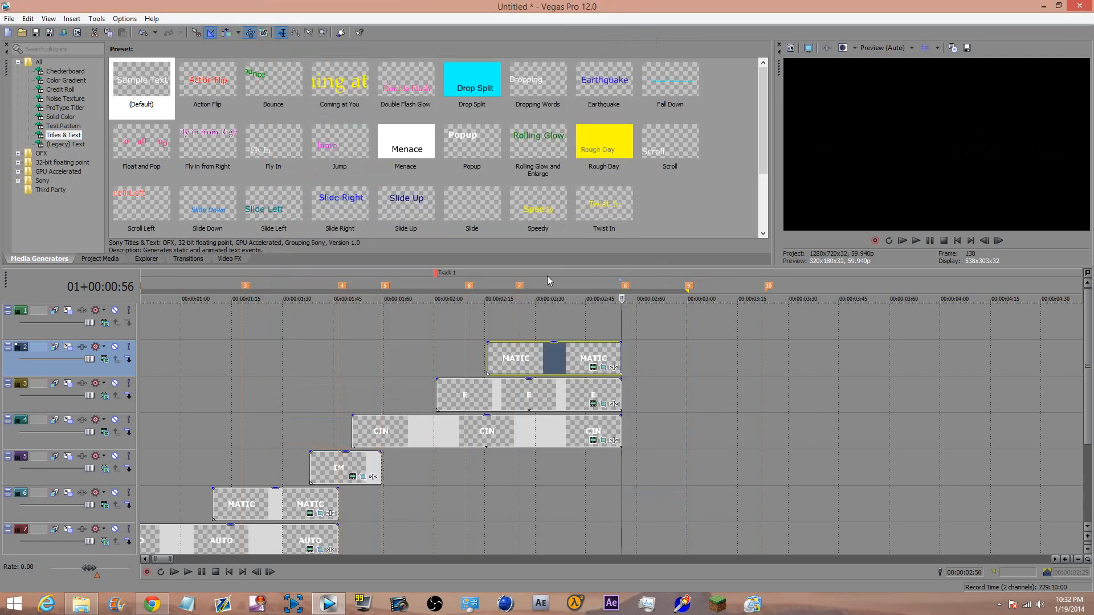
Move the CIN event's ending Pan/Crop frame center to 1,120, 1,080 and set that keyframe's interpolation to Fast
click(604, 441)
drag(545, 261, 563, 373)
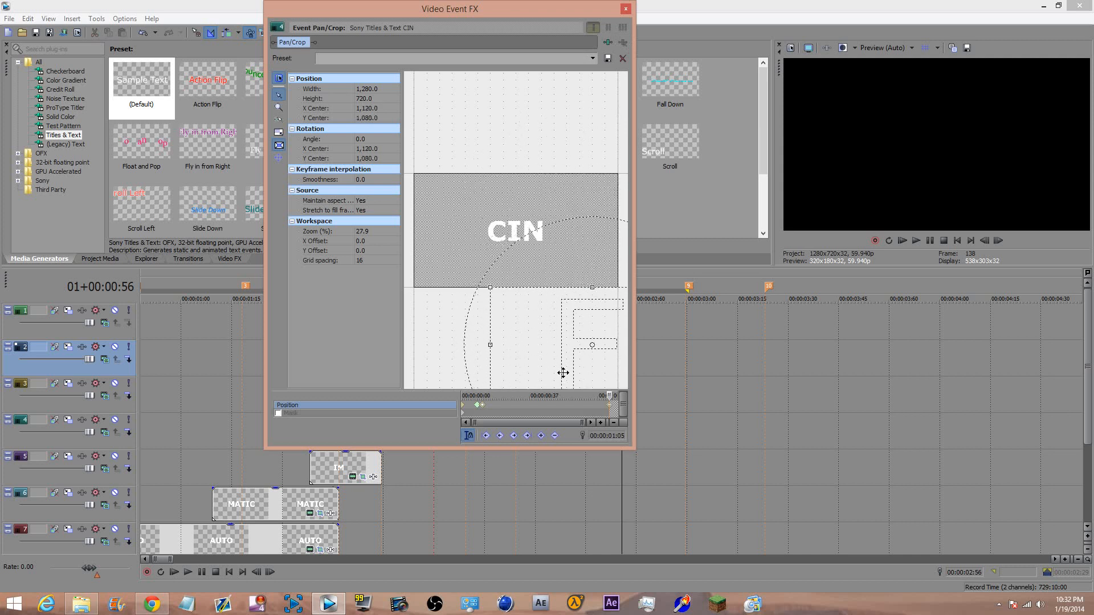
right_click(613, 410)
click(646, 485)
Copy the CIN event's 11-frame Pan/Crop keyframe to 01:00, just before its exit, and close the settings
click(486, 411)
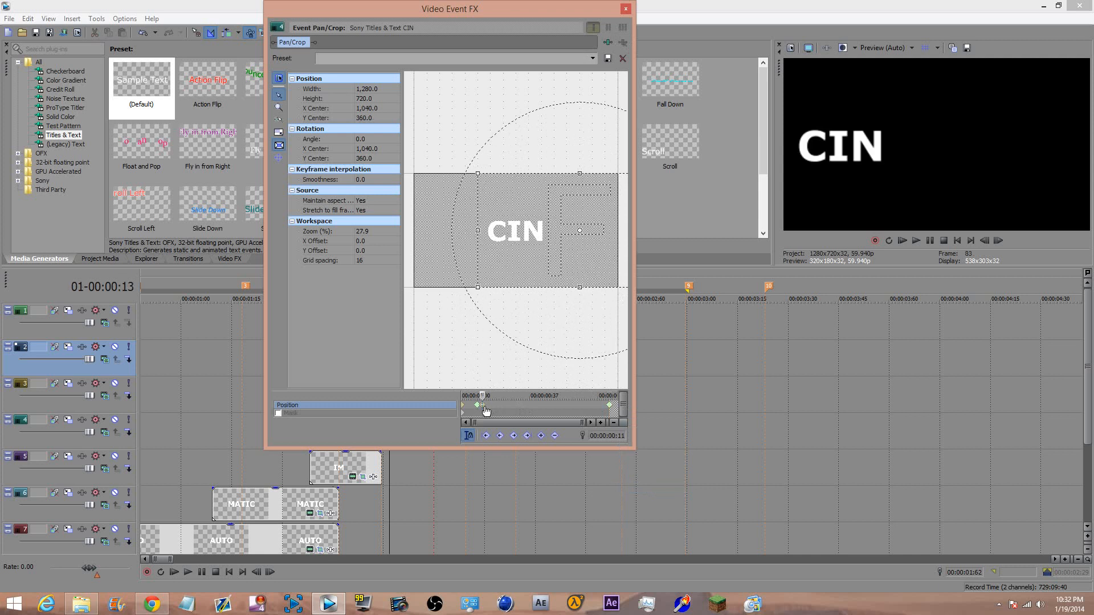
click(596, 407)
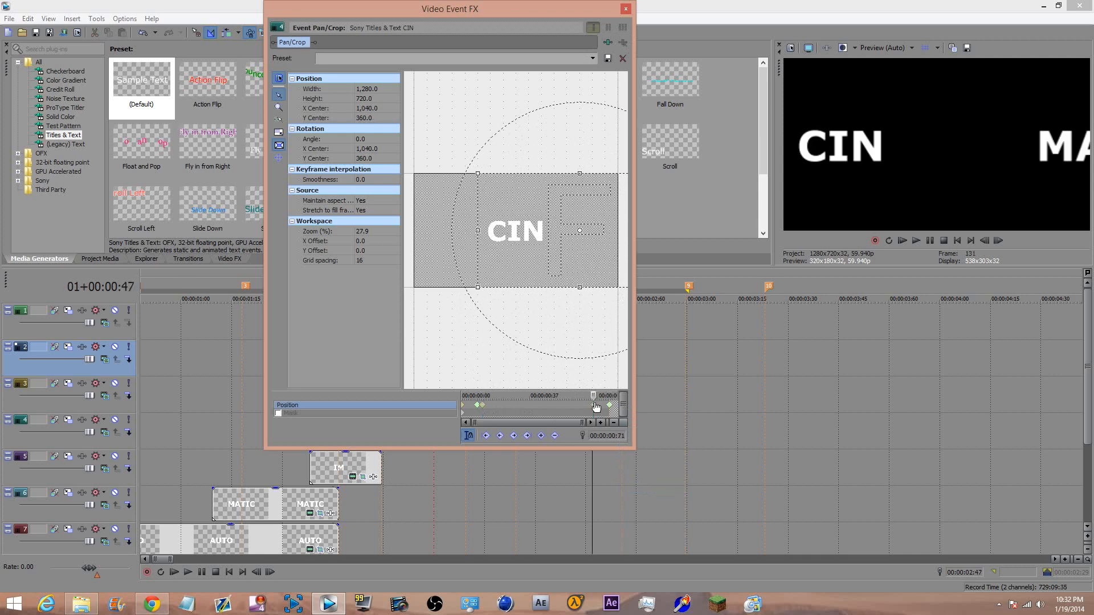
key(Right)
key(Right)
key(Right)
key(Right)
scroll(599, 408, up, 2)
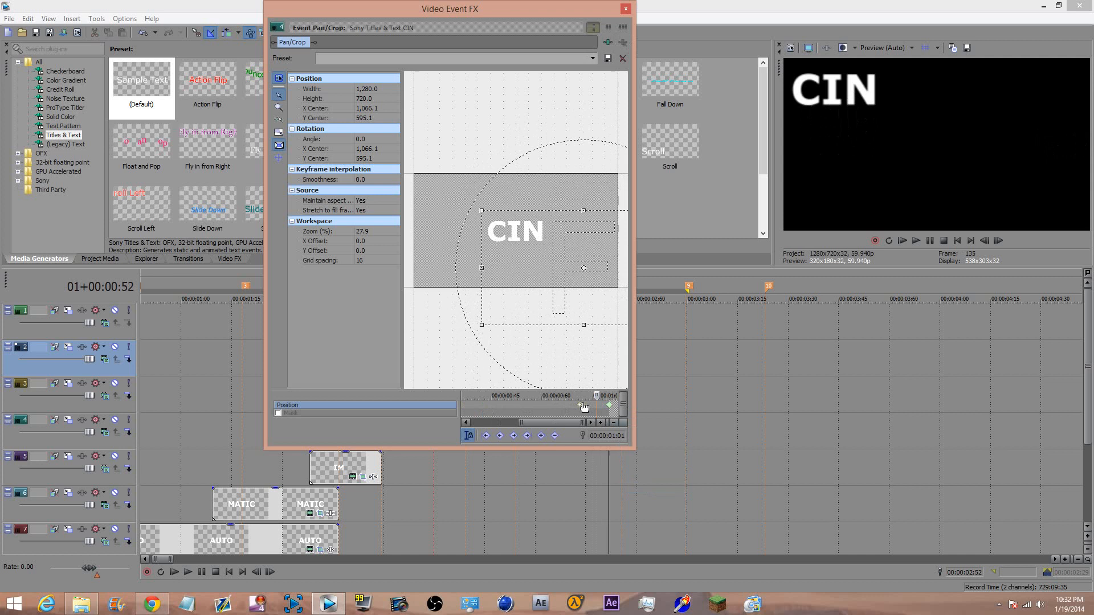
drag(584, 406, 594, 409)
key(Right)
key(Right)
key(Right)
key(Right)
key(Left)
key(Left)
key(Left)
key(Left)
key(Left)
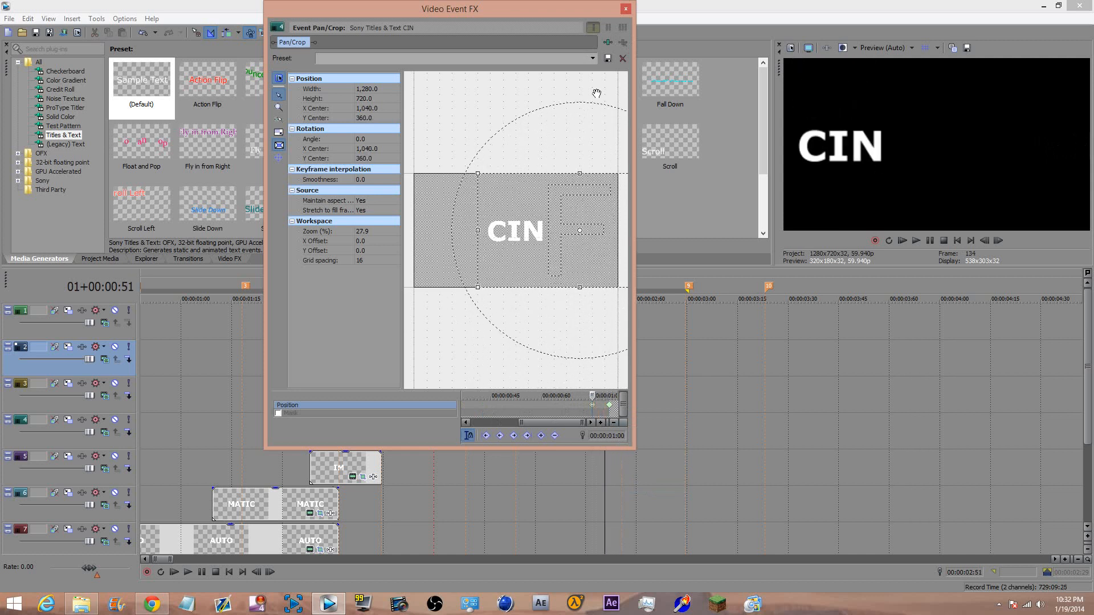
click(625, 9)
Copy the MATIC event's 11-frame Pan/Crop keyframe to frame 35, five frames before its end, and close the settings
click(604, 368)
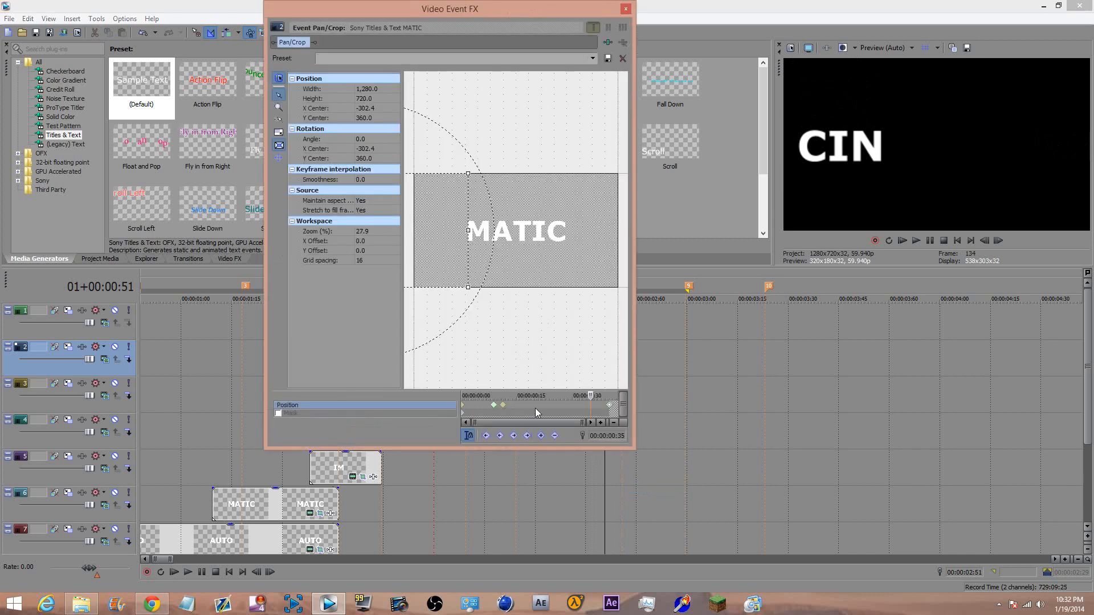
click(504, 406)
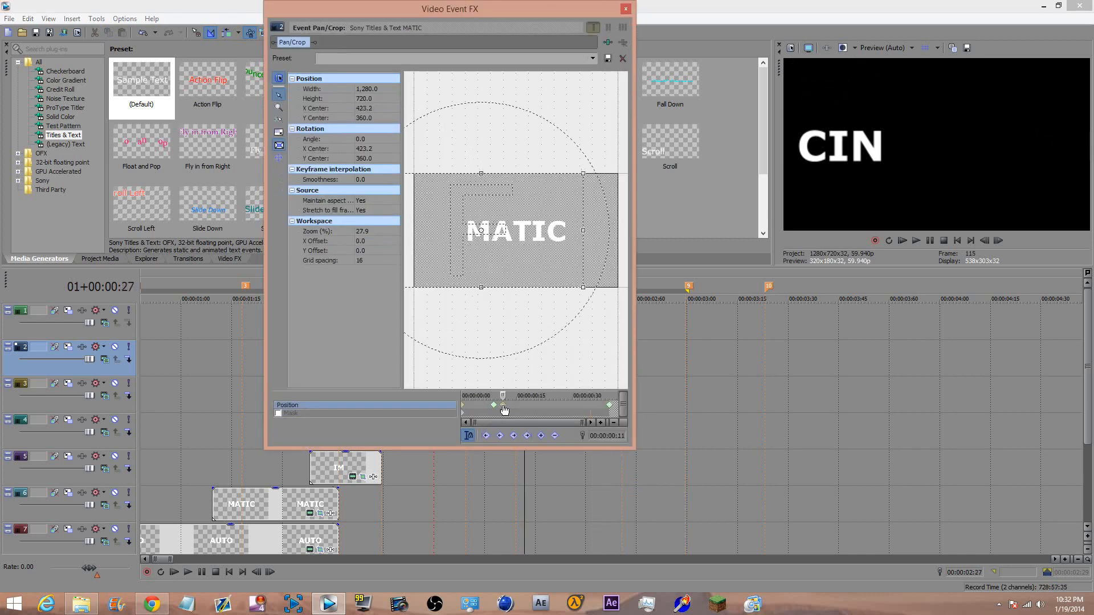
click(596, 406)
key(Right)
key(Right)
scroll(596, 420, up, 1)
key(Right)
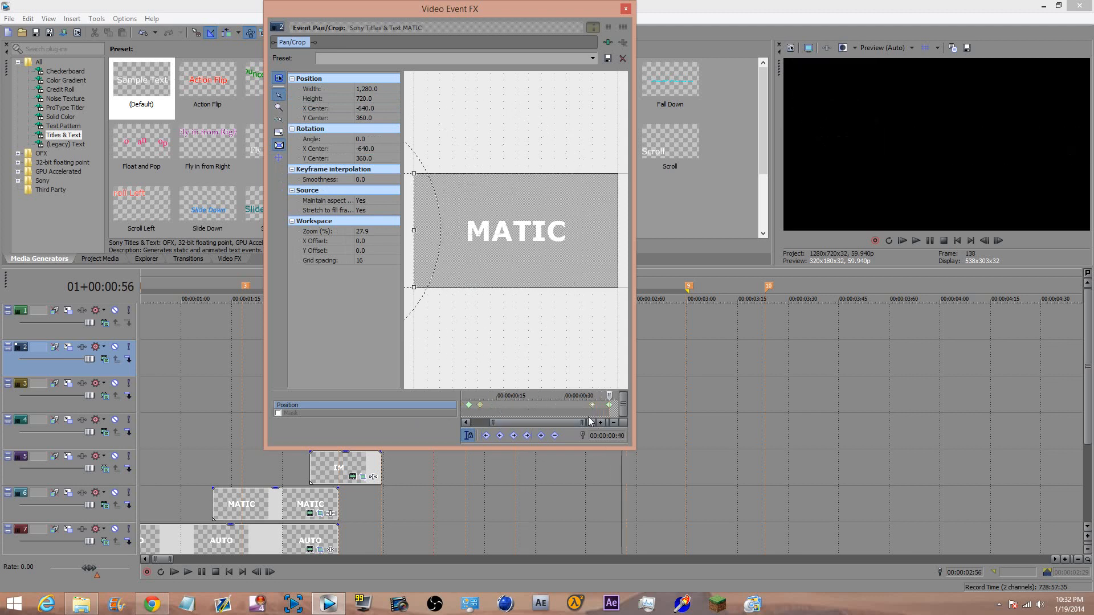
key(Left)
key(Left)
key(Left)
key(Left)
key(Left)
drag(592, 406, 588, 407)
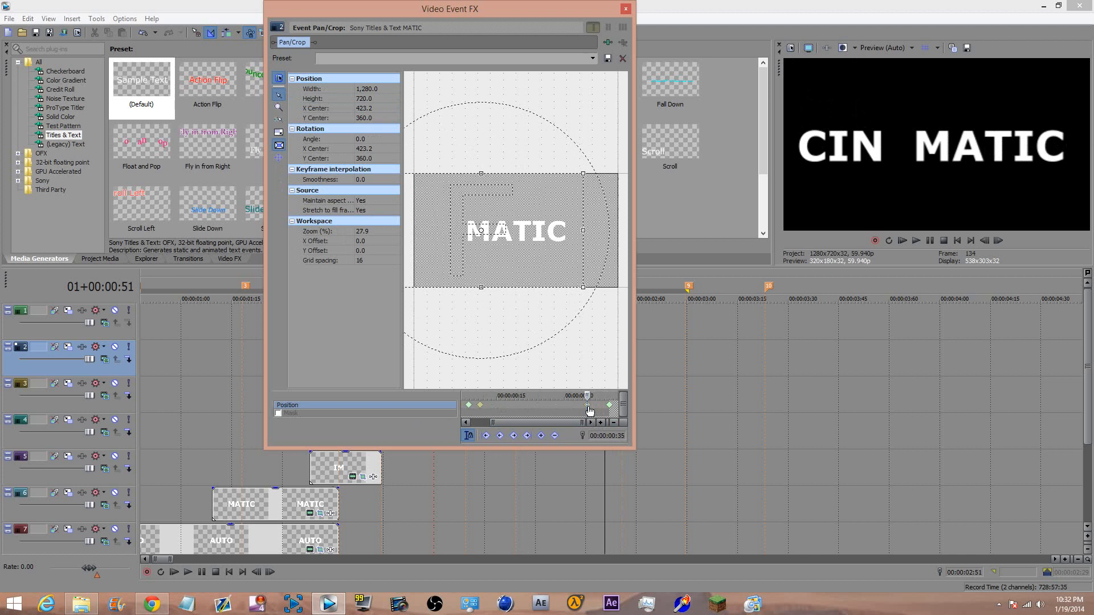
click(627, 9)
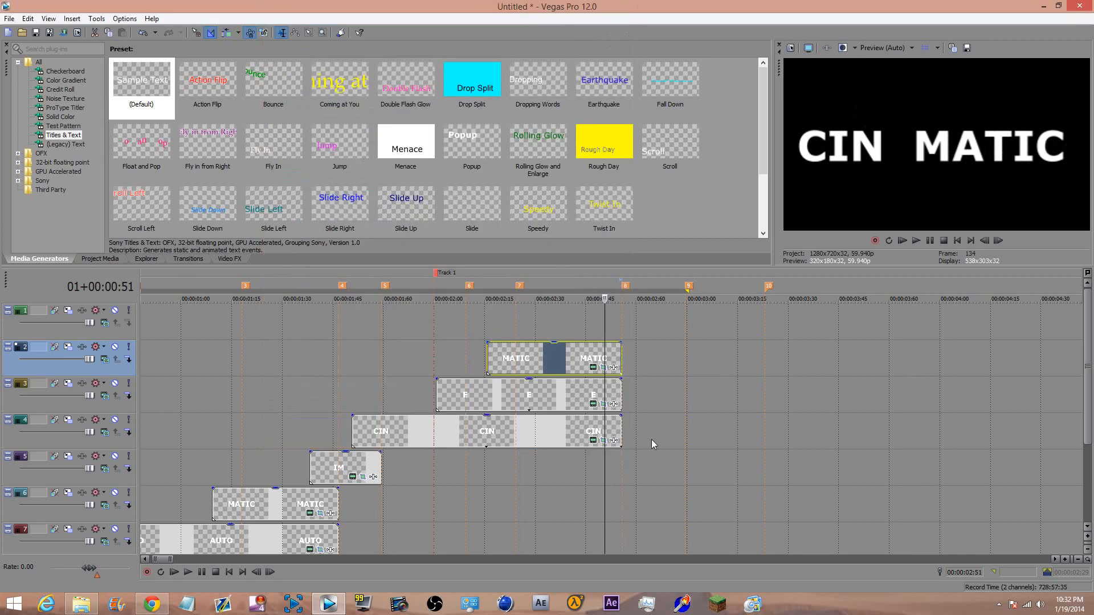
Copy the E event's held Pan/Crop position of 800, 360 to a keyframe at frame 50
click(605, 404)
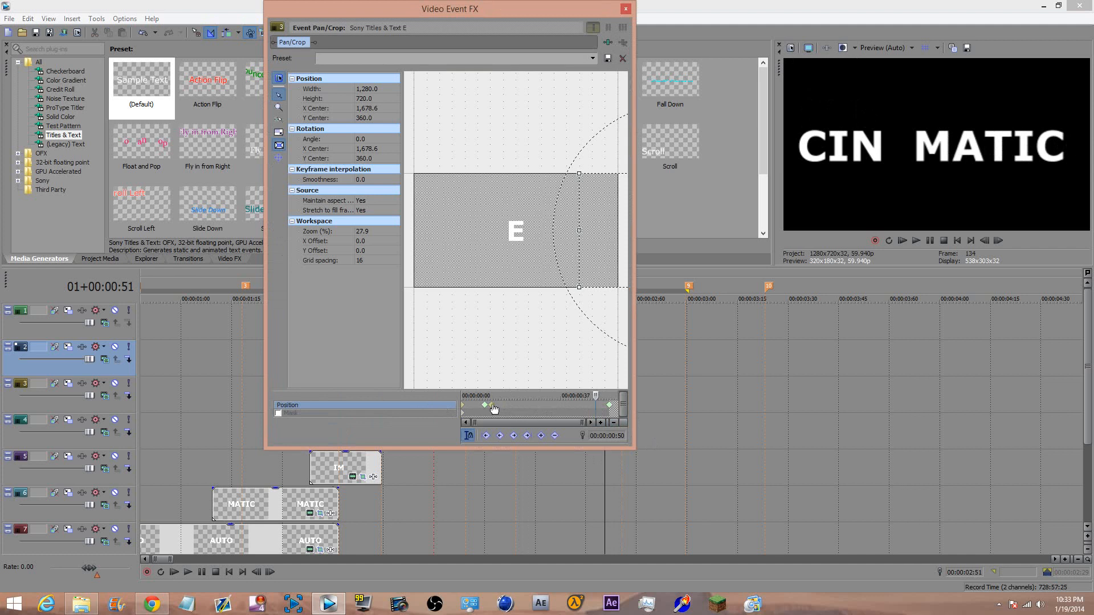
key(ctrl+v)
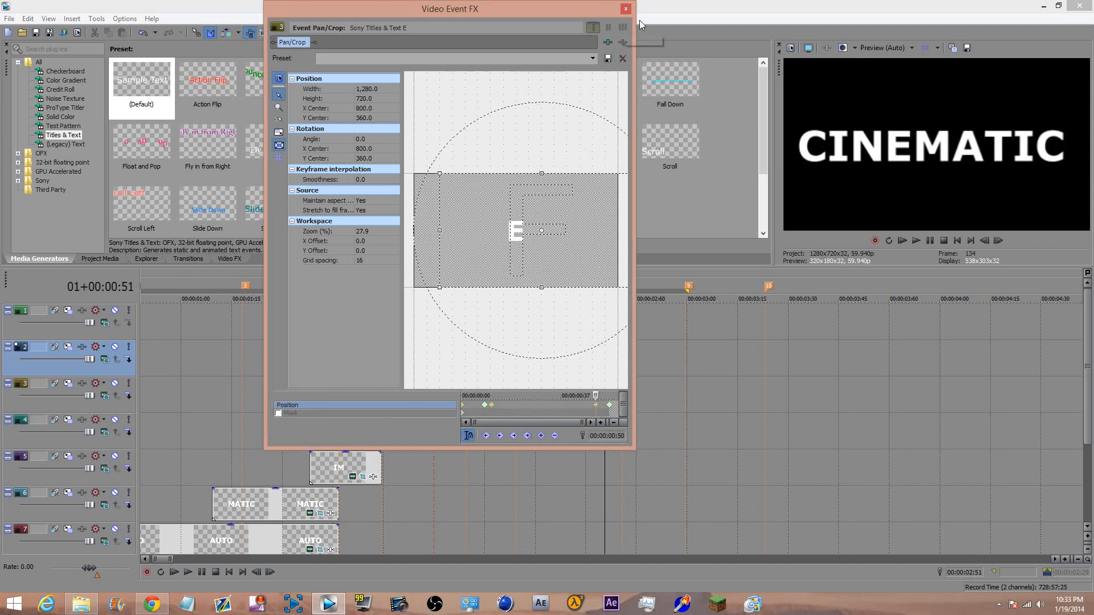
click(625, 8)
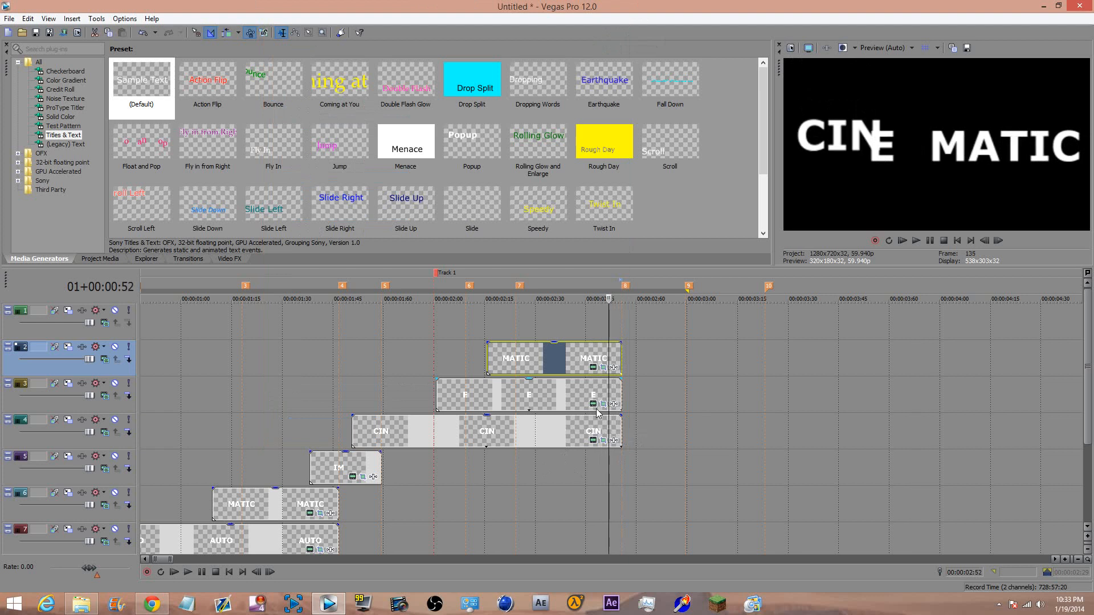
Raise the E event's final Pan/Crop frame to a Y center of -360 and check the exit frame by frame
click(604, 404)
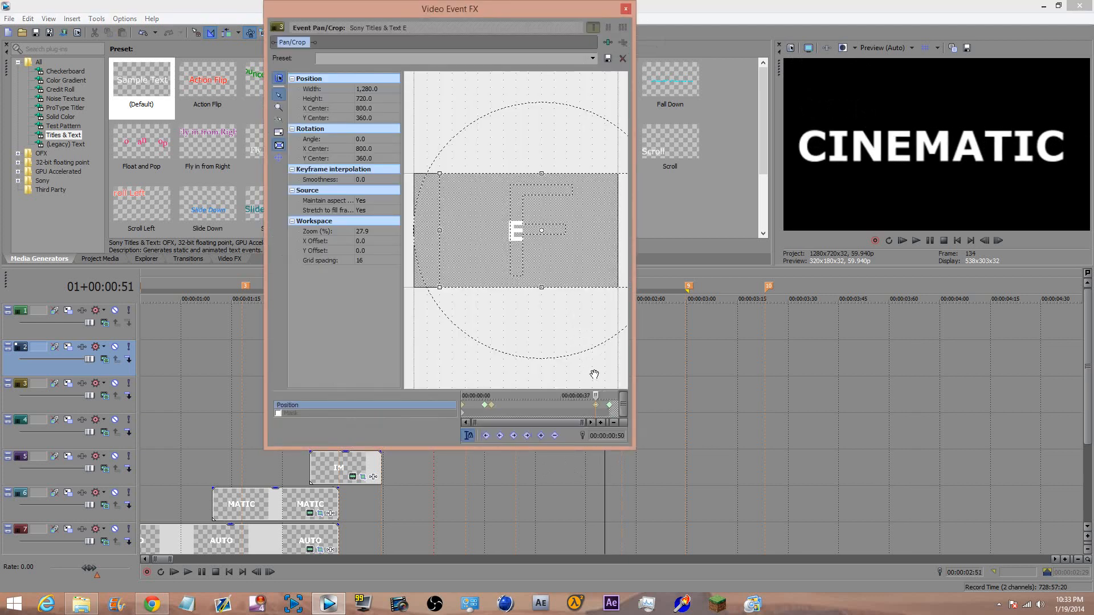
click(610, 405)
scroll(566, 266, down, 4)
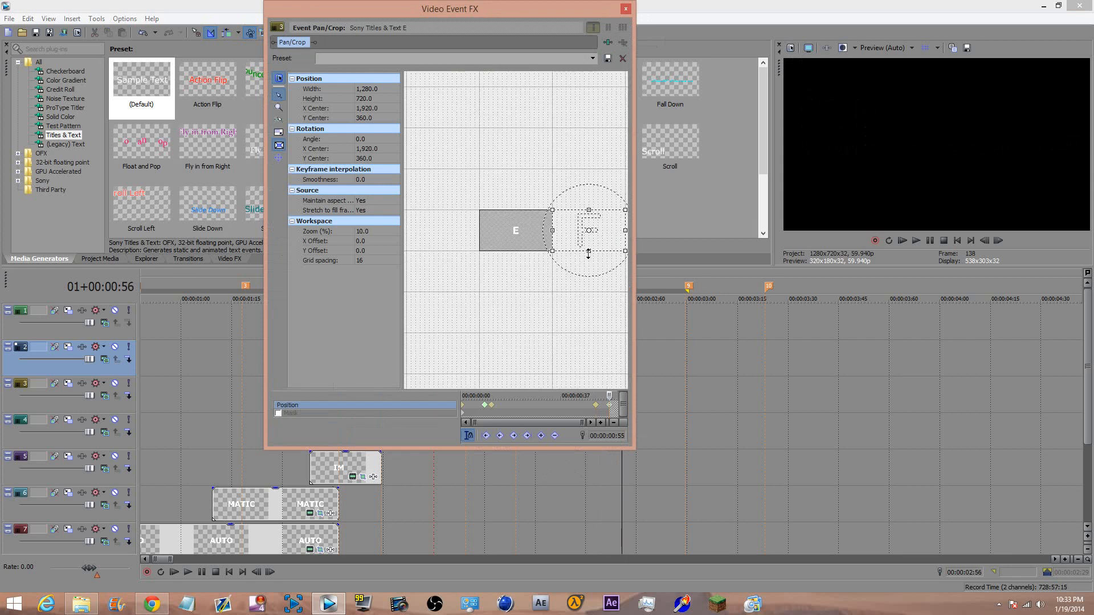
drag(586, 241, 586, 201)
key(Left)
key(Left)
key(Left)
key(Left)
key(Left)
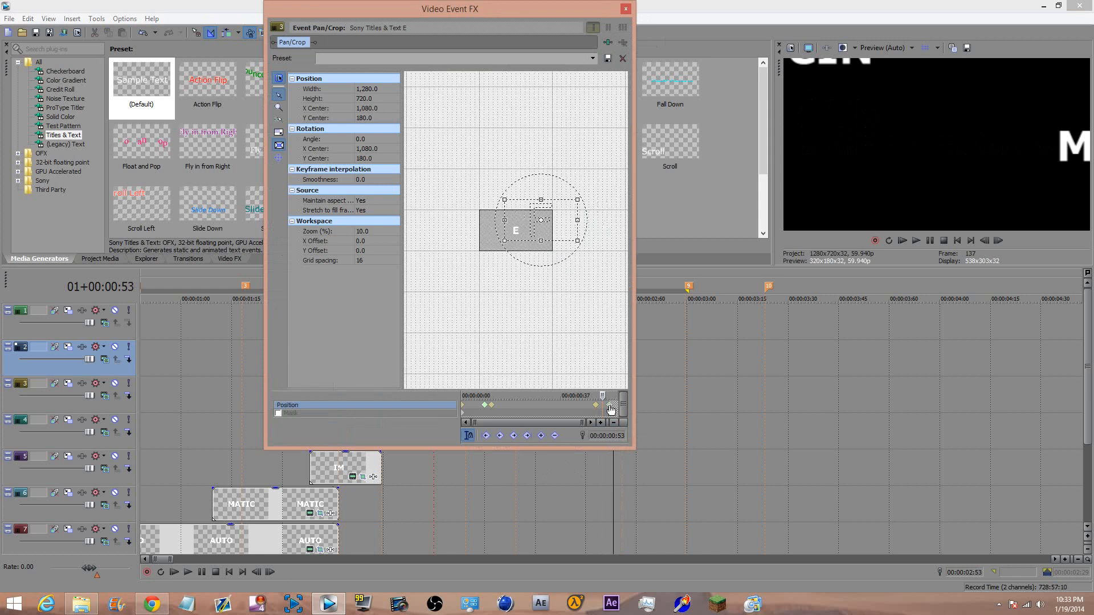
key(Right)
key(Right)
key(Right)
key(Right)
key(Right)
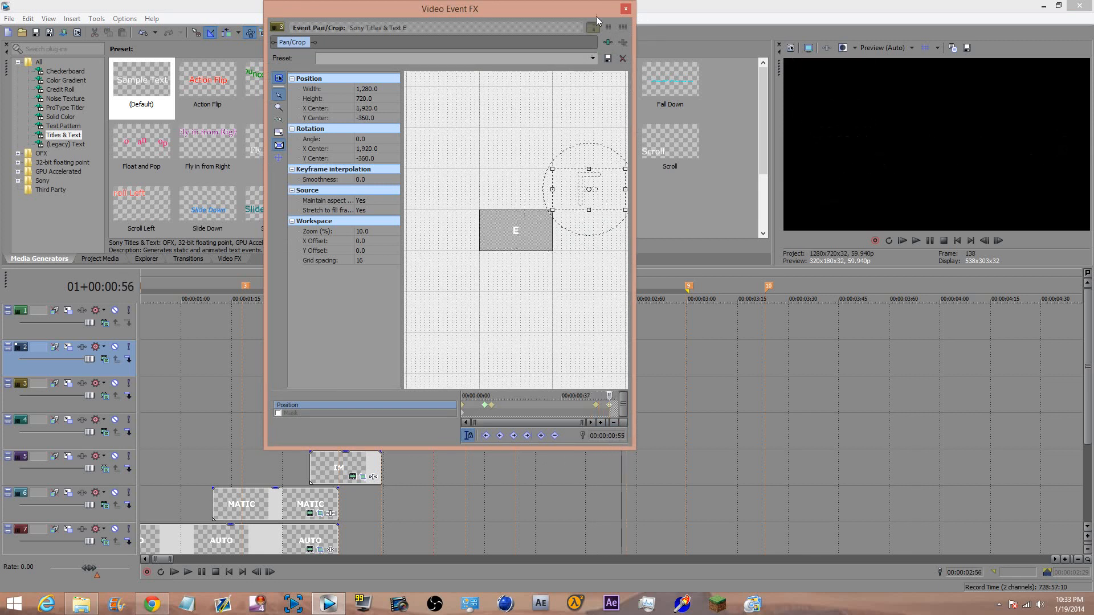
click(625, 11)
Play back the CINEMATIC title sequence and examine how its pieces leave the screen
click(358, 358)
key(space)
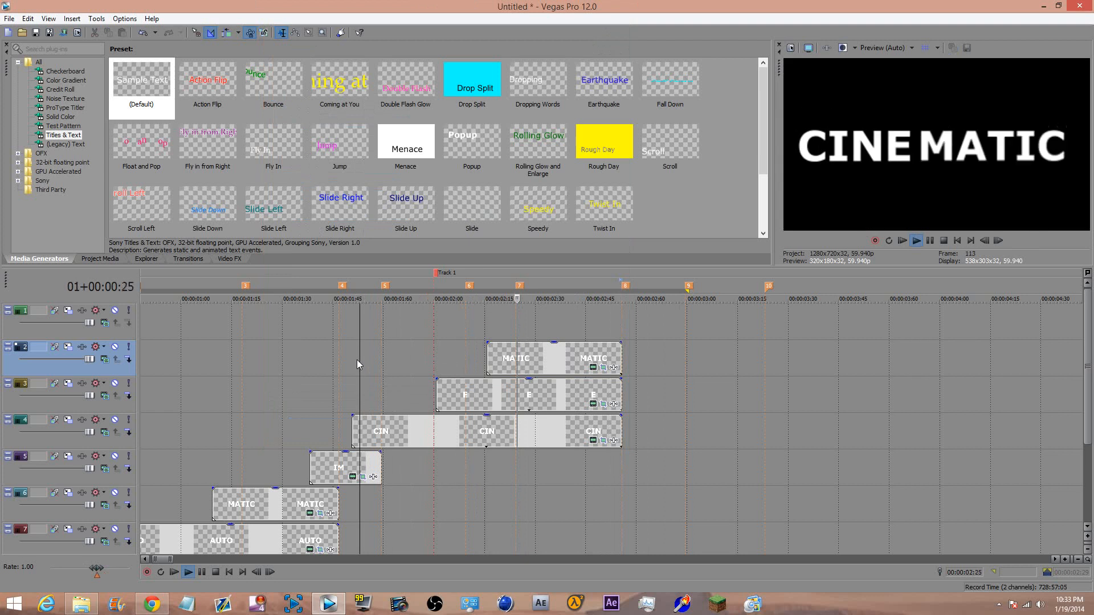
click(616, 323)
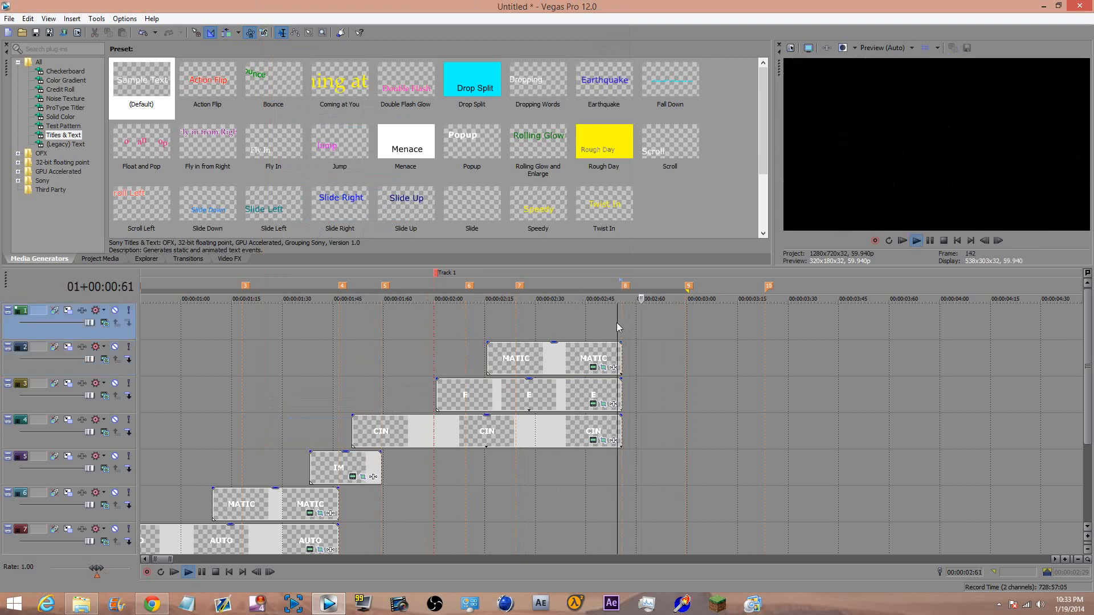
key(space)
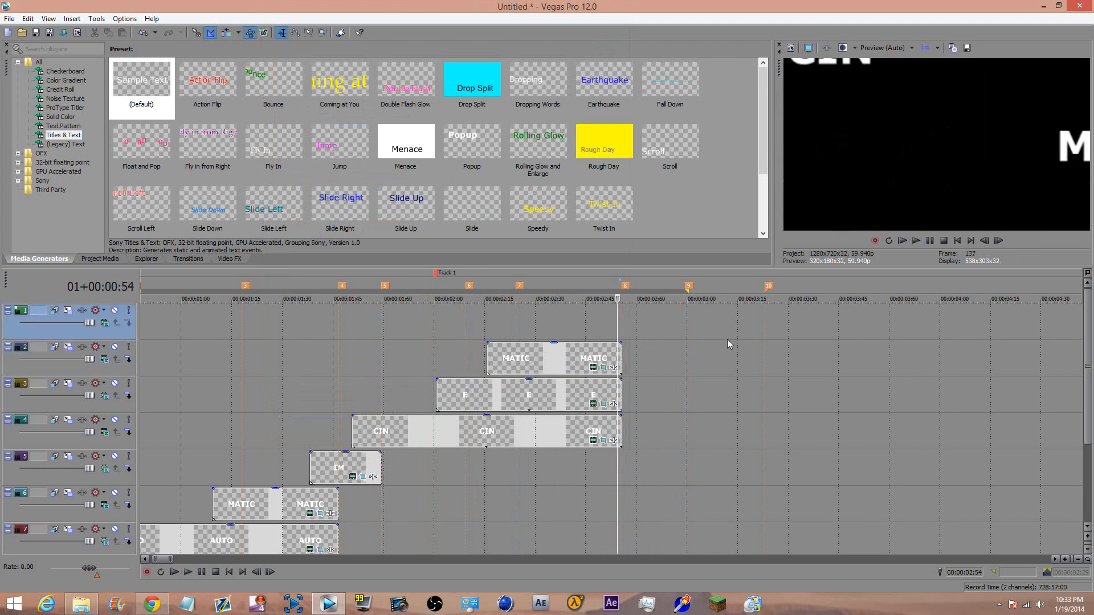
click(540, 327)
key(space)
key(space)
Duplicate the MATIC event onto the empty top track as a new source media copy, running from 02:47 to 02:74
drag(553, 349, 680, 325)
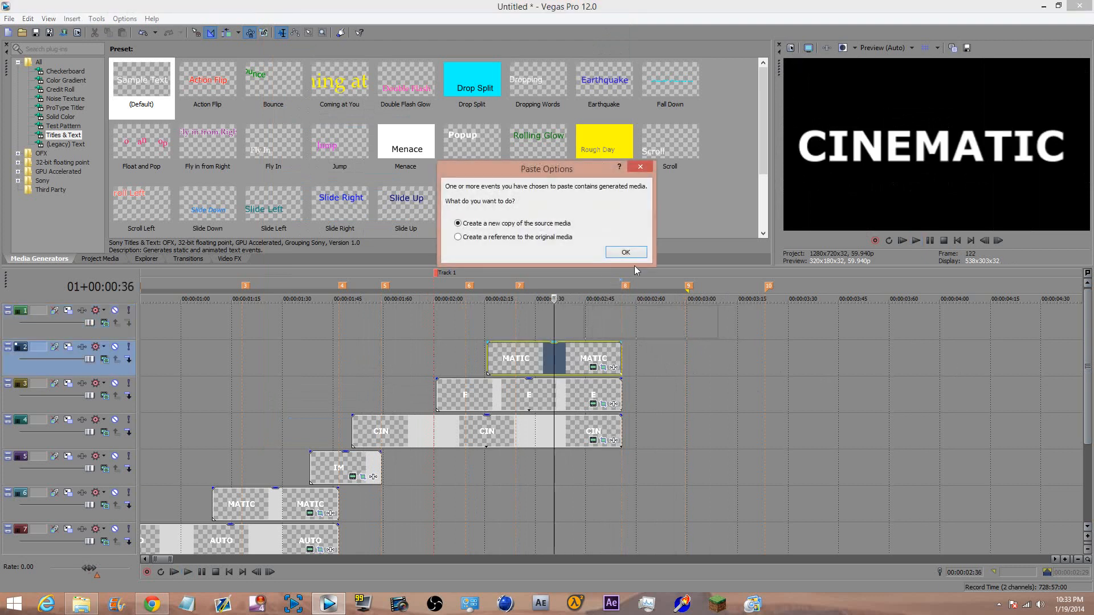
click(627, 251)
click(621, 321)
key(Left)
key(Left)
key(Left)
key(Left)
key(Left)
key(Left)
key(Left)
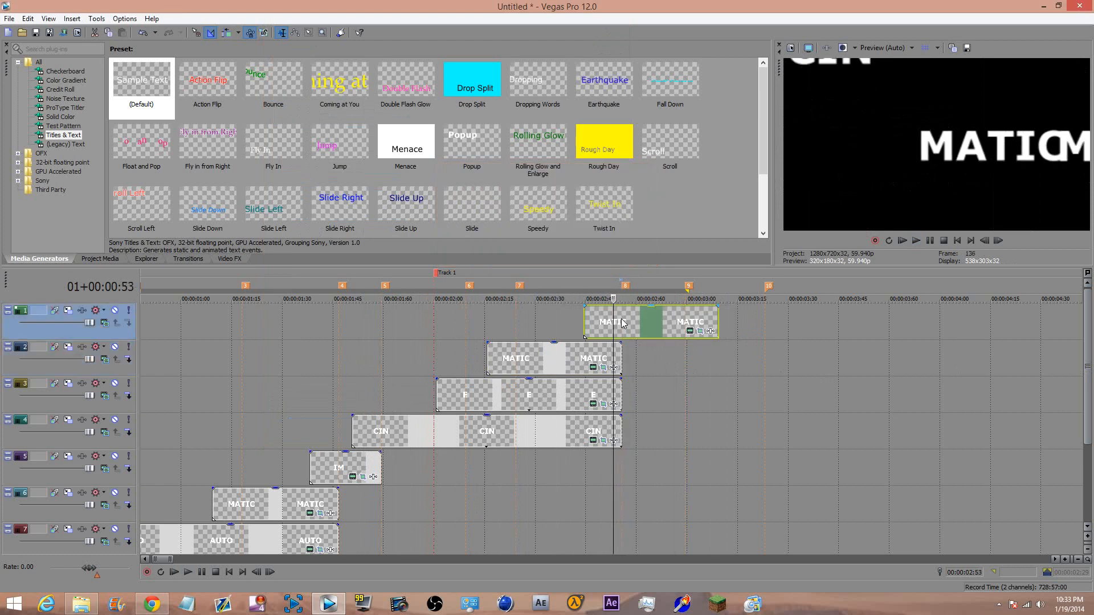
drag(615, 319, 625, 320)
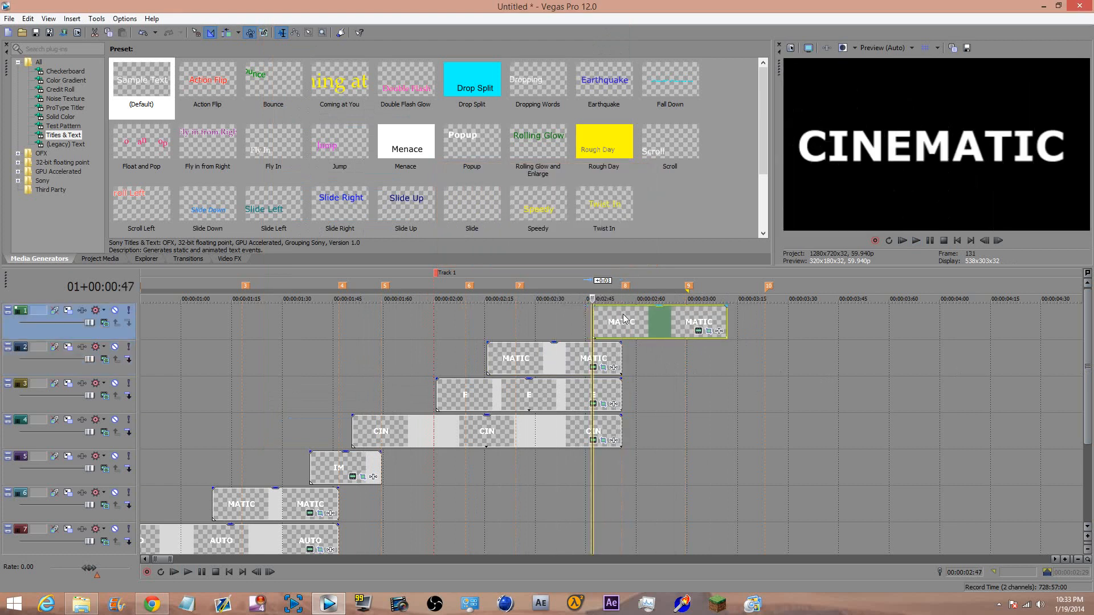
drag(723, 322, 684, 323)
Delete all Pan/Crop keyframes after the first one in the duplicated MATIC event and close its settings
click(665, 332)
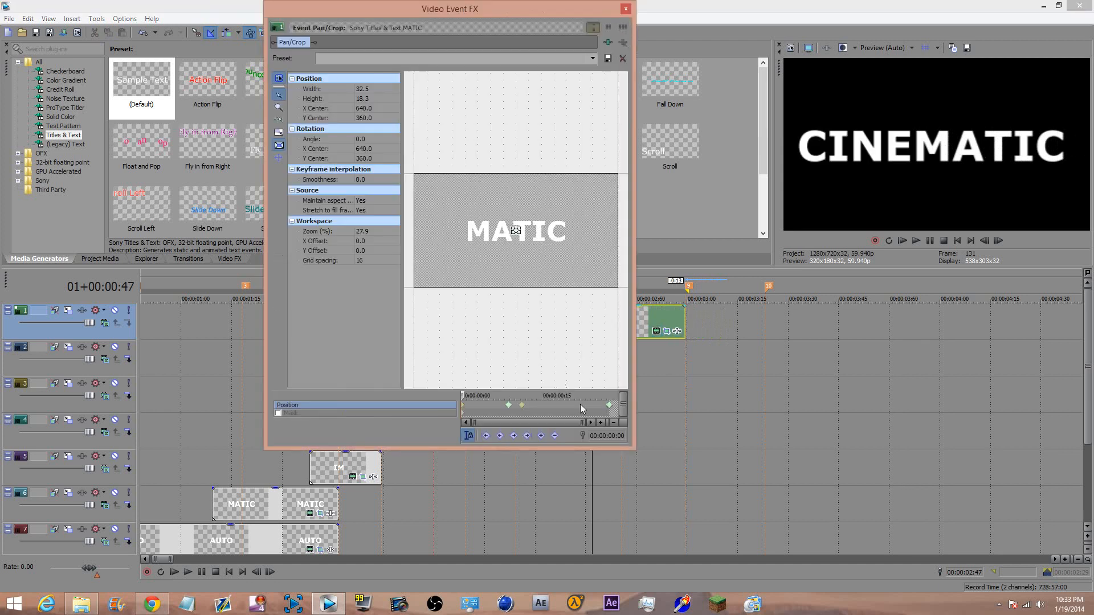
right_click(610, 408)
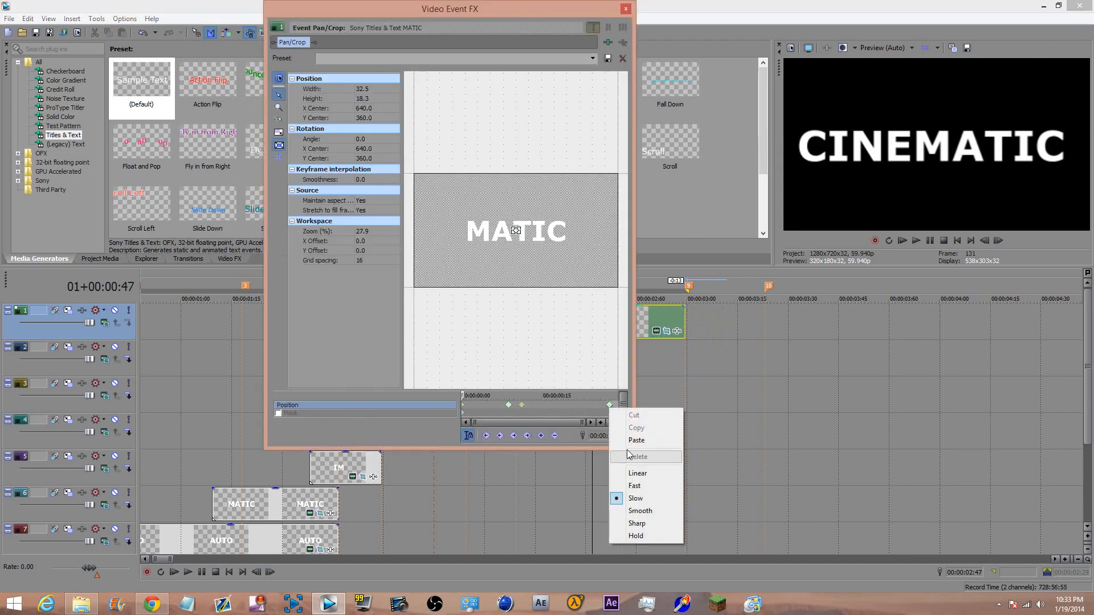
click(610, 406)
right_click(610, 408)
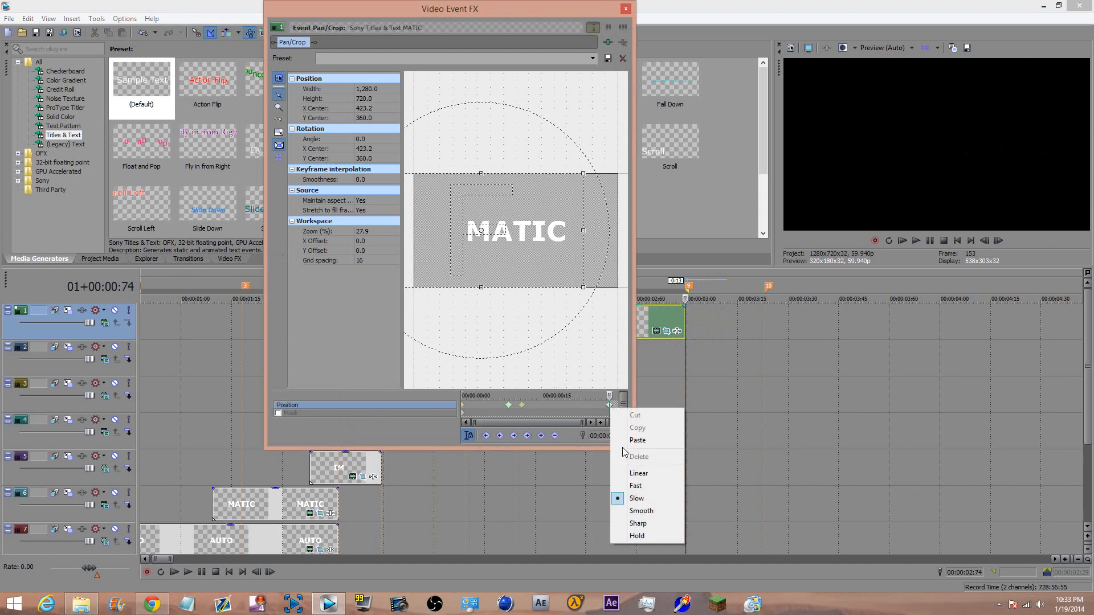
click(610, 409)
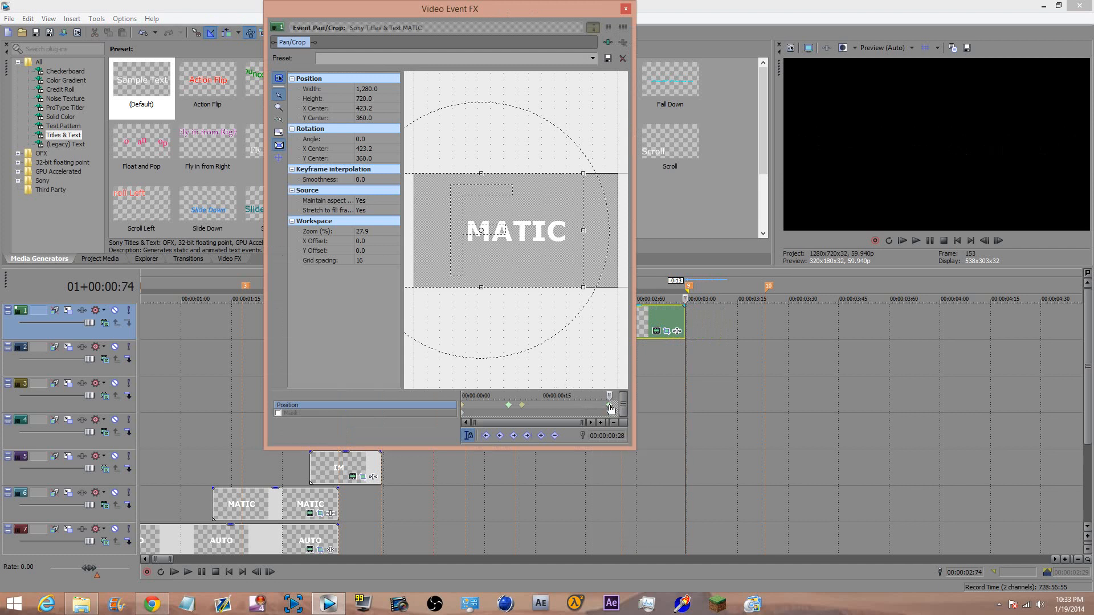
right_click(610, 409)
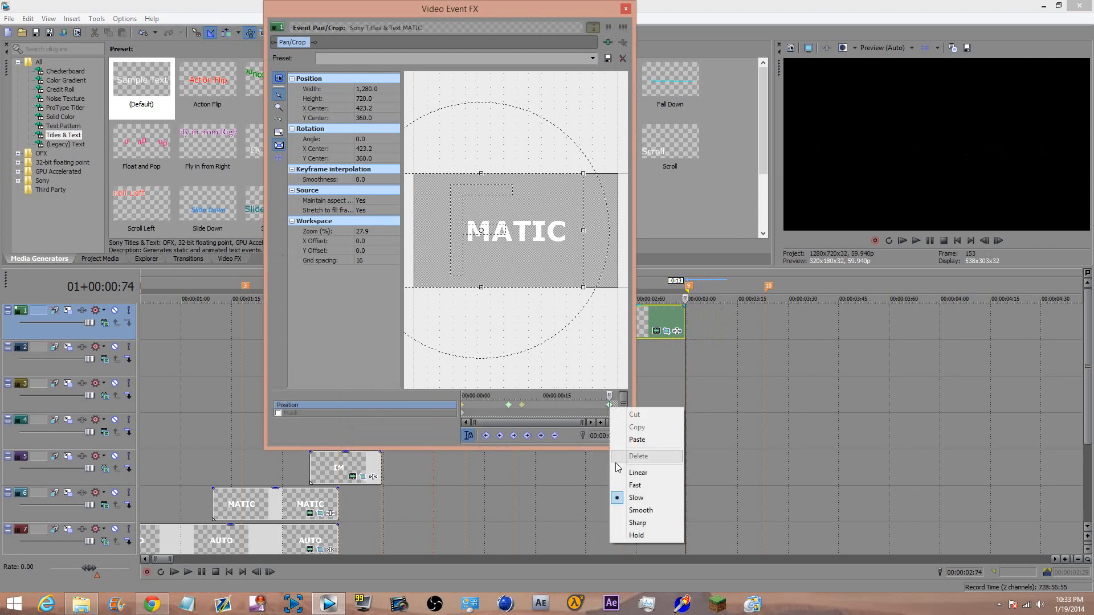
click(612, 405)
right_click(612, 409)
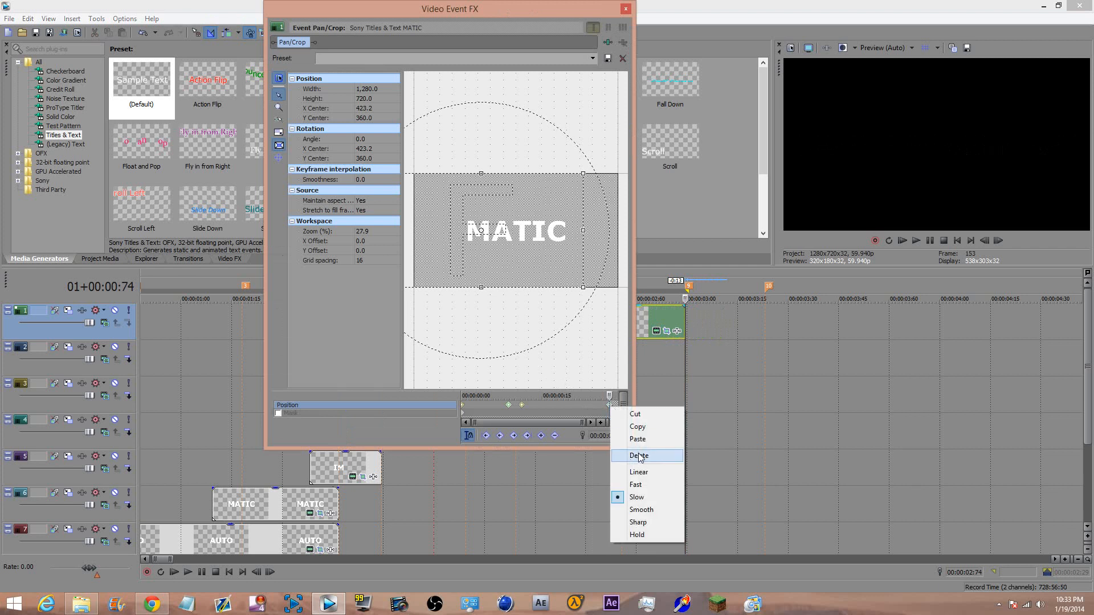
click(640, 454)
click(466, 406)
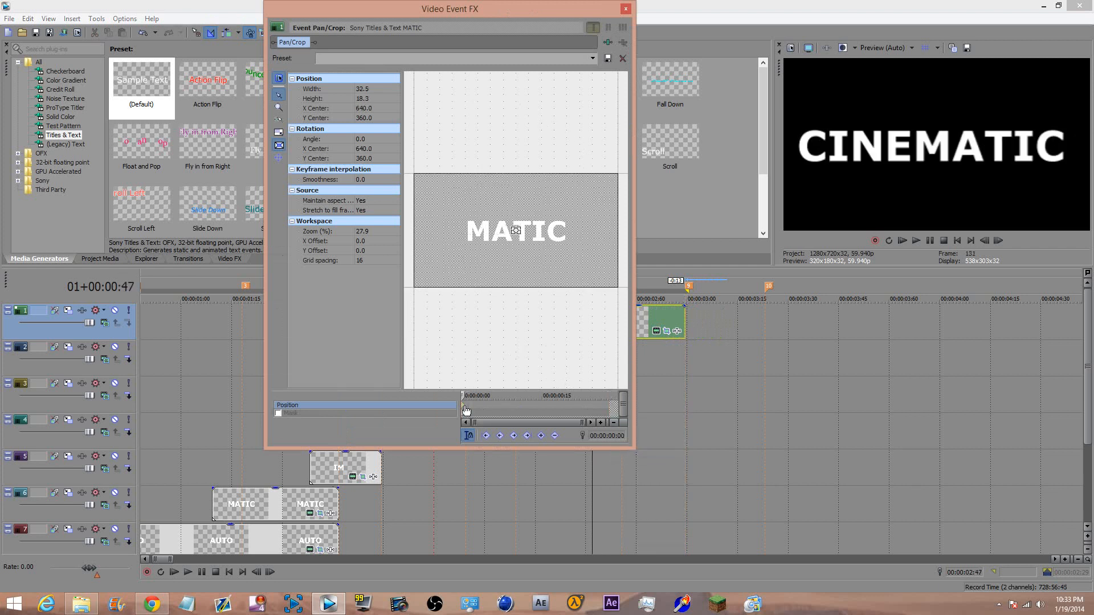
click(625, 9)
Change the duplicated MATIC title's text to THE and close its text settings
click(657, 331)
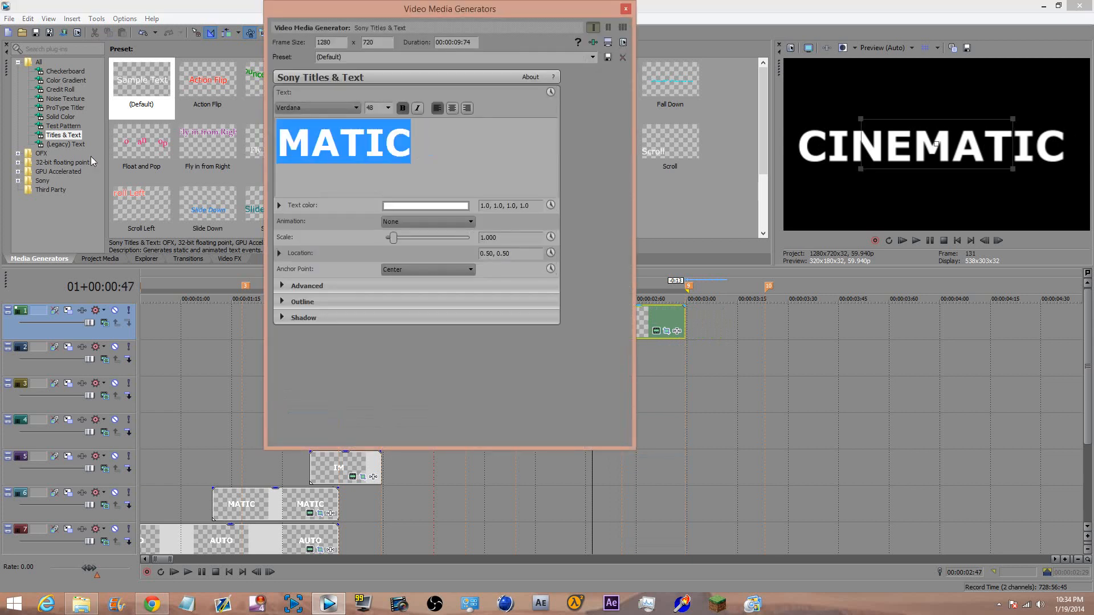
text(THE)
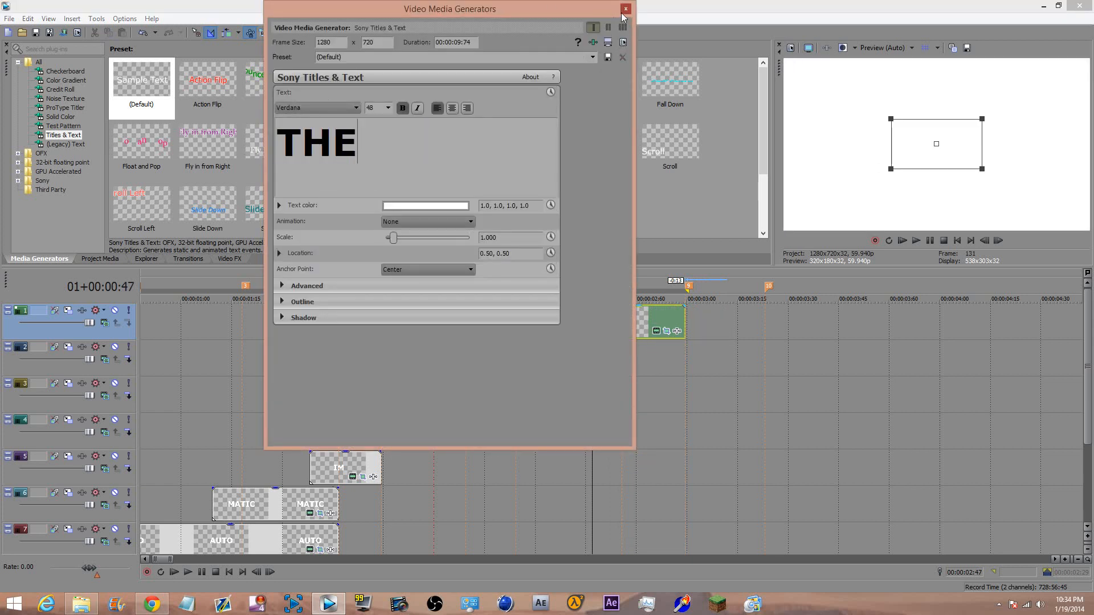
click(625, 9)
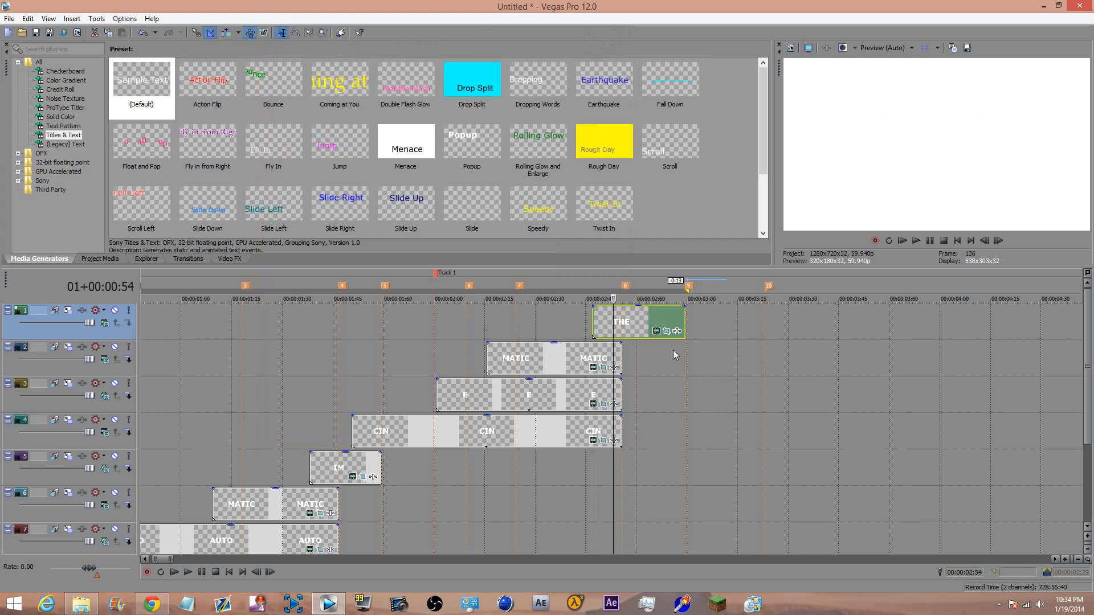
Add a Pan/Crop keyframe at frame 9 of the THE event, restored to 1280 × 720 with Fast interpolation
click(665, 331)
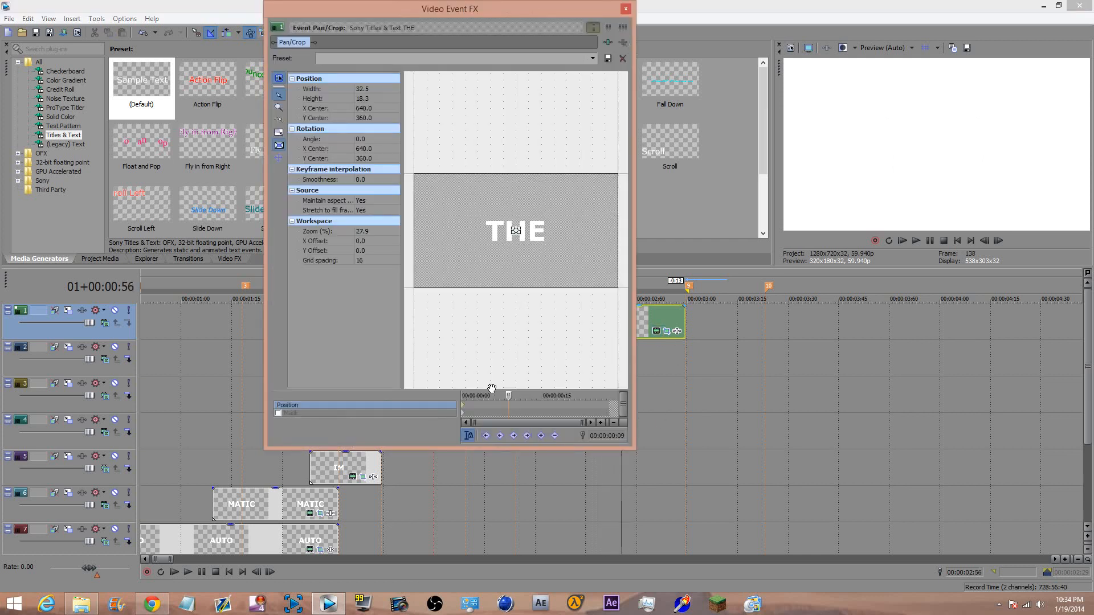
key(Right)
key(Right)
key(Right)
drag(605, 8, 495, 8)
key(Right)
key(Right)
key(Right)
key(Right)
right_click(409, 237)
click(426, 245)
right_click(398, 408)
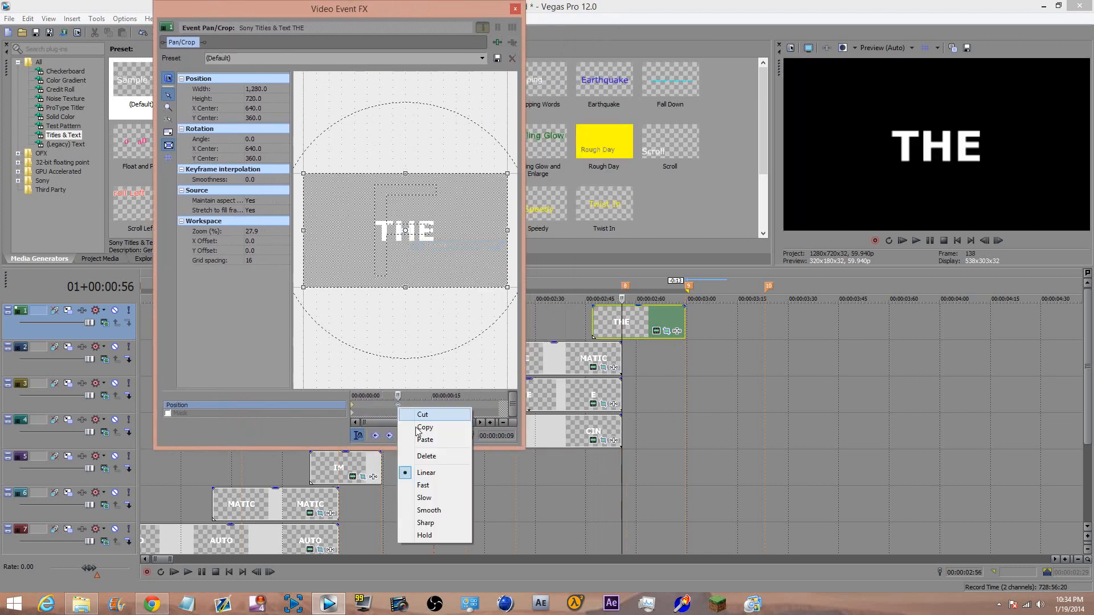
click(428, 486)
Enlarge the THE event's frame 9 Pan/Crop keyframe to about 1,509 × 849
right_click(354, 407)
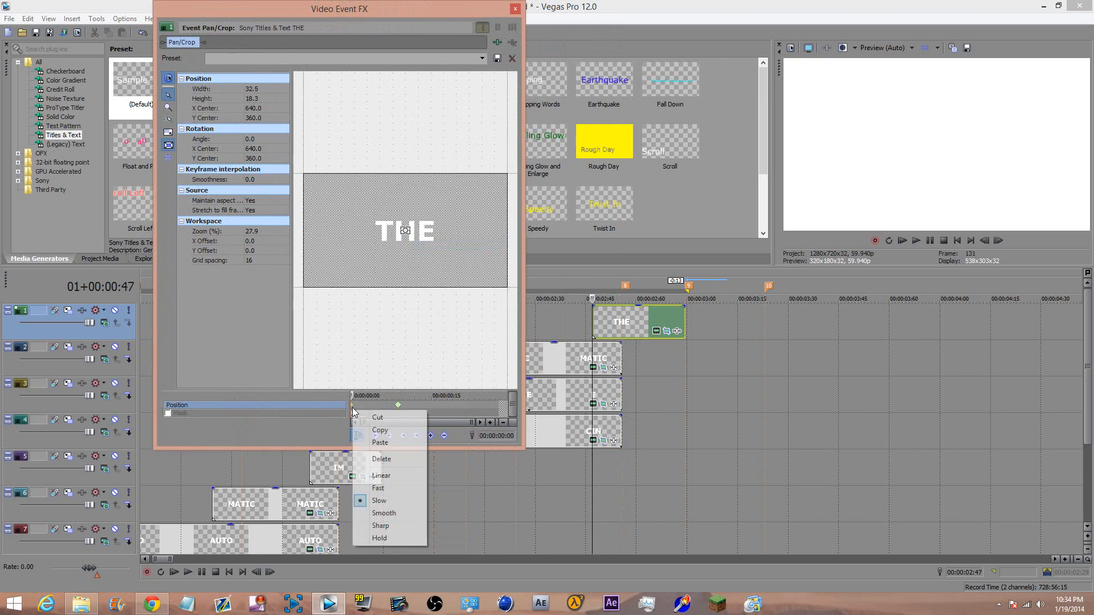
click(399, 407)
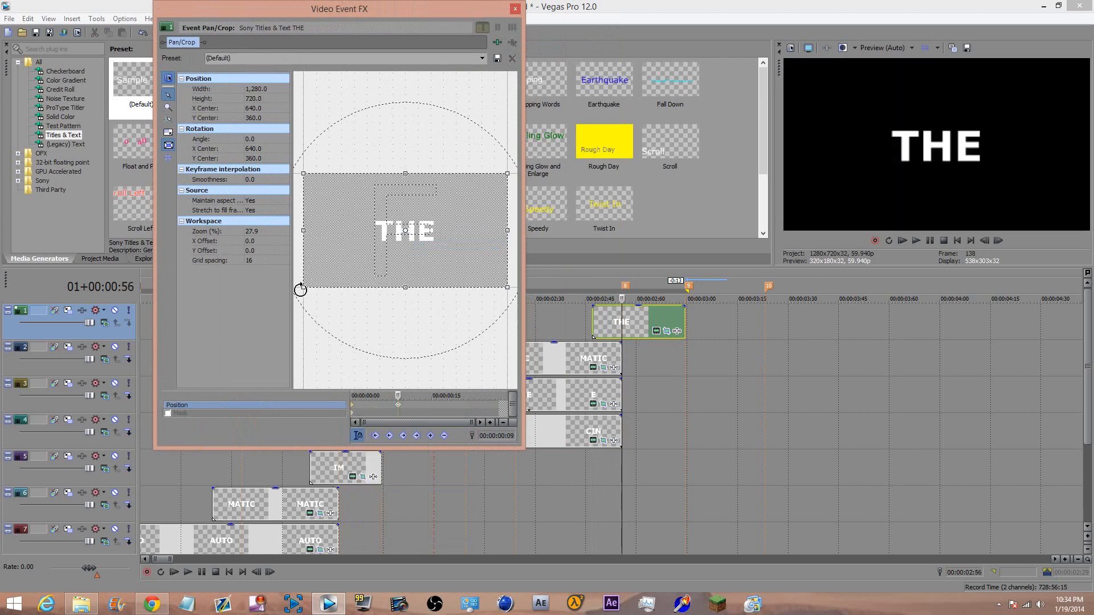
drag(298, 291, 285, 297)
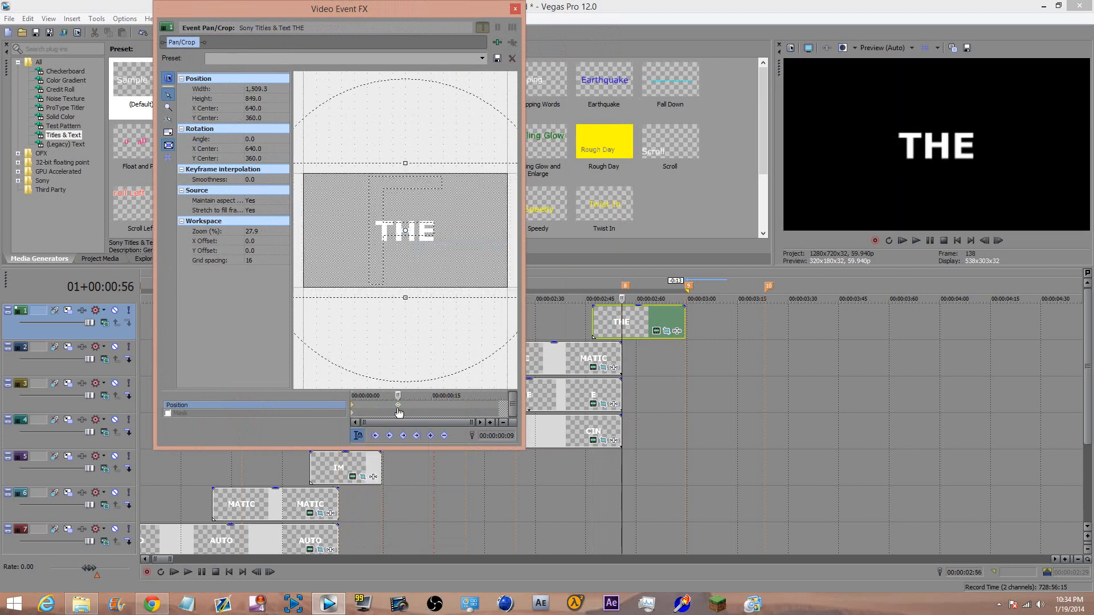
Add a restored 1280 × 720 Pan/Crop keyframe at frame 11 of the THE event with Slow interpolation
key(Right)
key(Right)
right_click(401, 241)
click(420, 249)
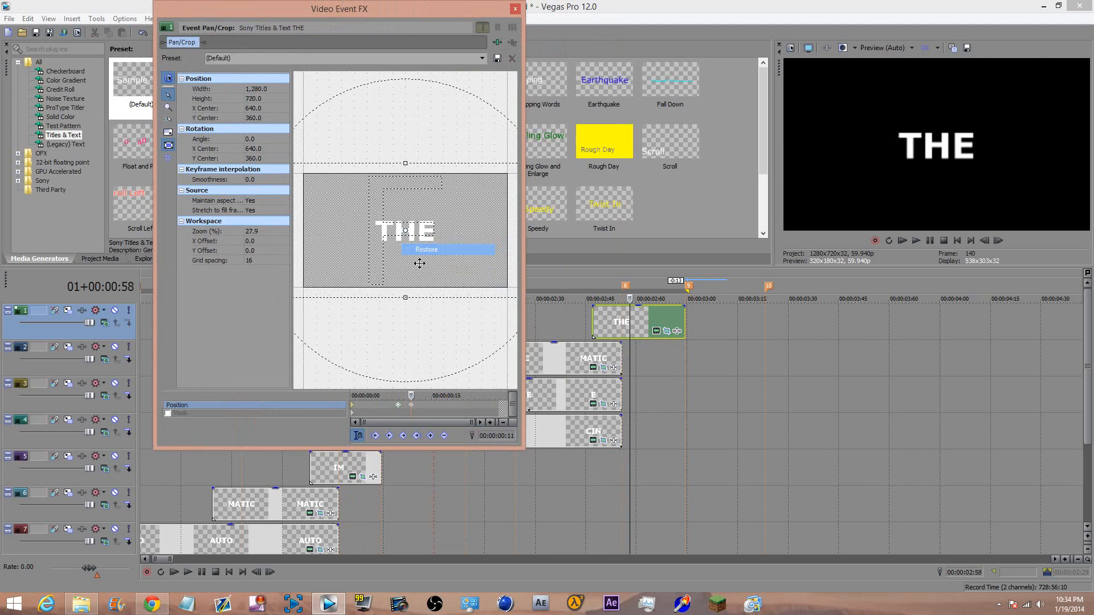
right_click(411, 405)
click(441, 496)
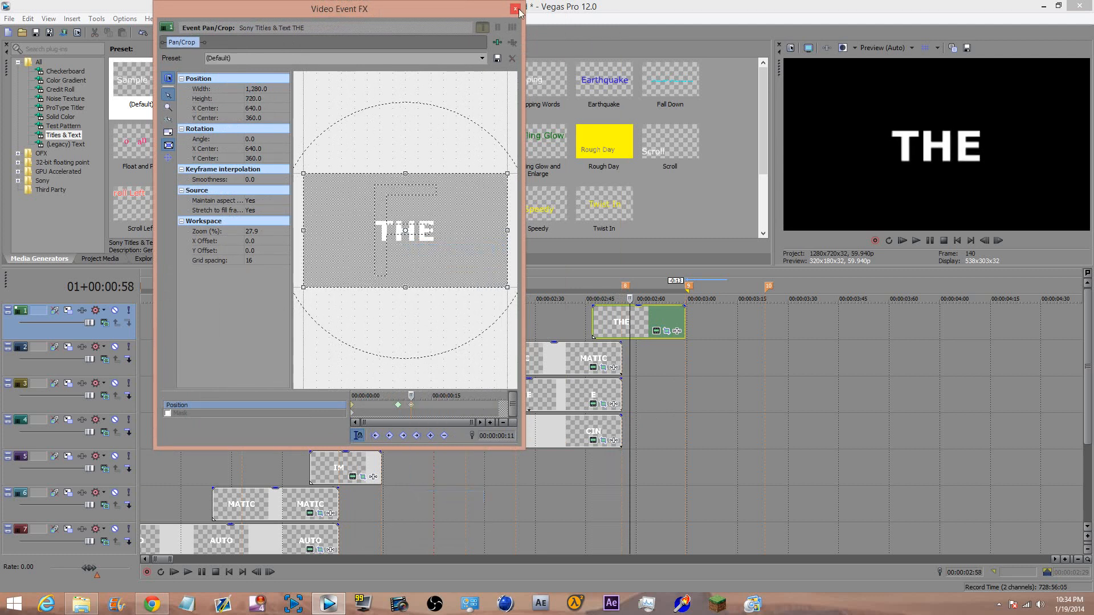
click(516, 9)
Examine the THE title's entrance frame by frame and play it back with the end of CINEMATIC
click(593, 319)
key(Right)
key(Right)
key(Right)
key(Right)
key(Right)
key(Right)
key(Right)
key(Right)
key(Right)
key(Right)
key(Right)
key(Right)
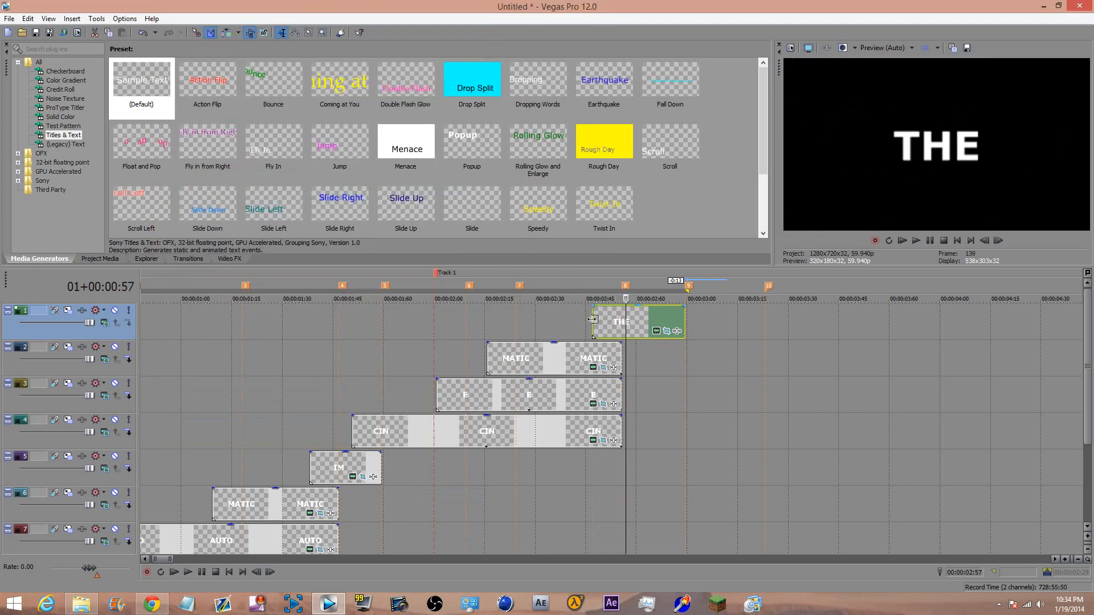
key(Right)
key(Right)
key(Right)
key(Right)
key(Right)
key(Right)
key(Right)
key(Right)
key(Right)
key(Right)
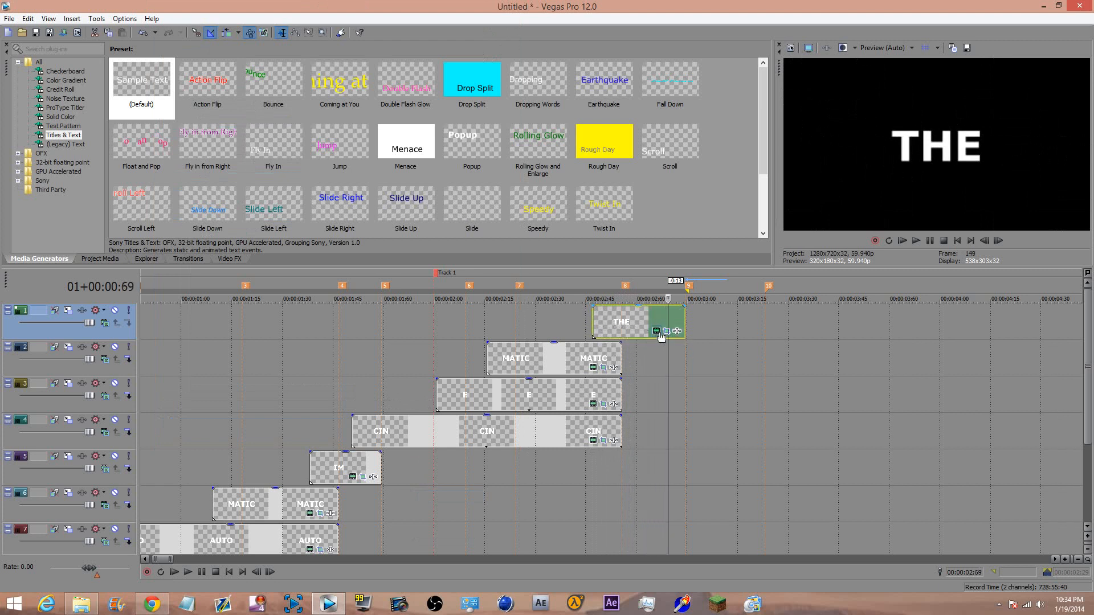
click(562, 319)
key(space)
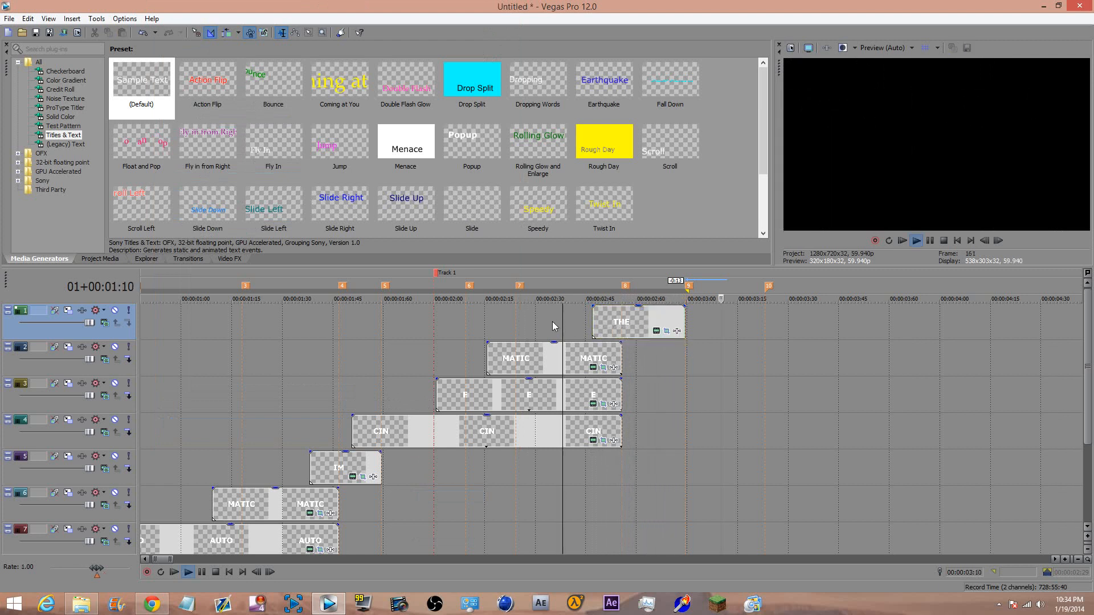
key(space)
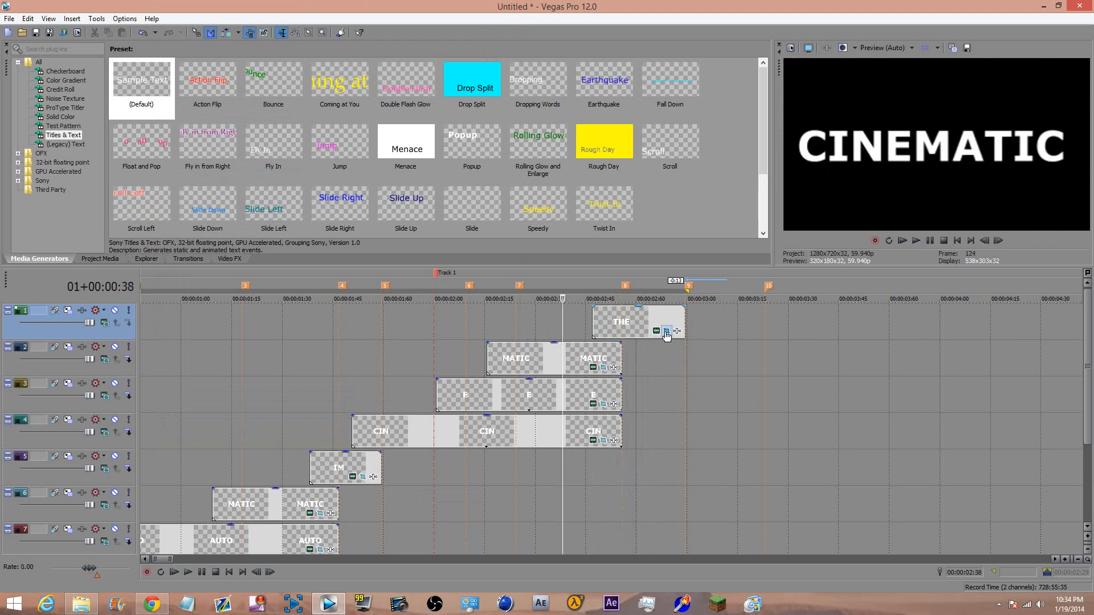
Add a final Pan/Crop keyframe at frame 28 of the THE event, enlarged to about 10,240 × 5,760 with Fast interpolation
click(665, 331)
drag(485, 401, 500, 401)
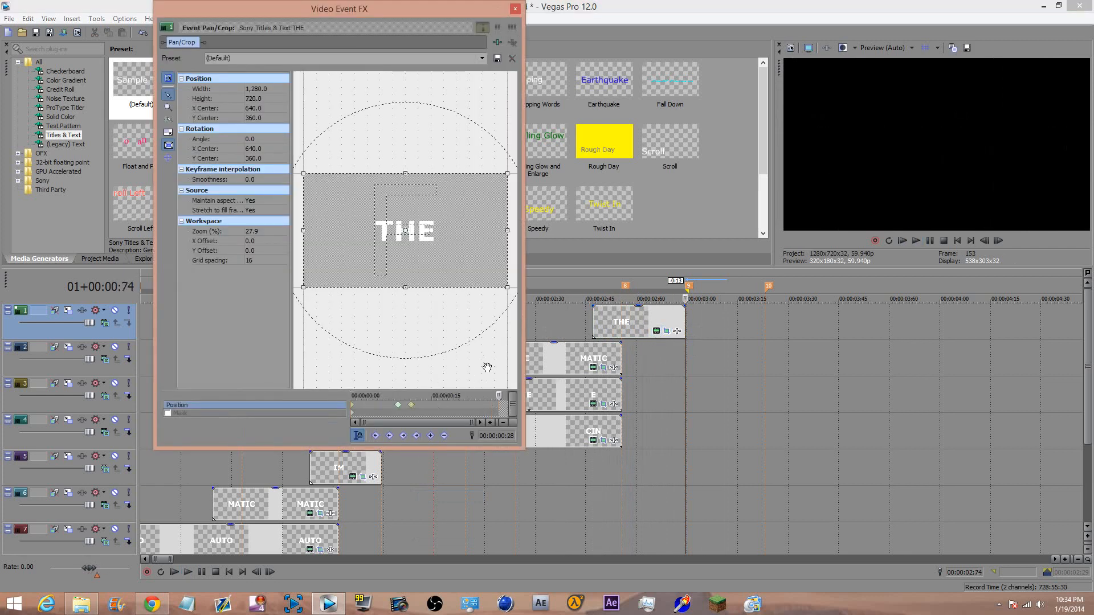
scroll(372, 296, down, 2)
drag(355, 258, 173, 456)
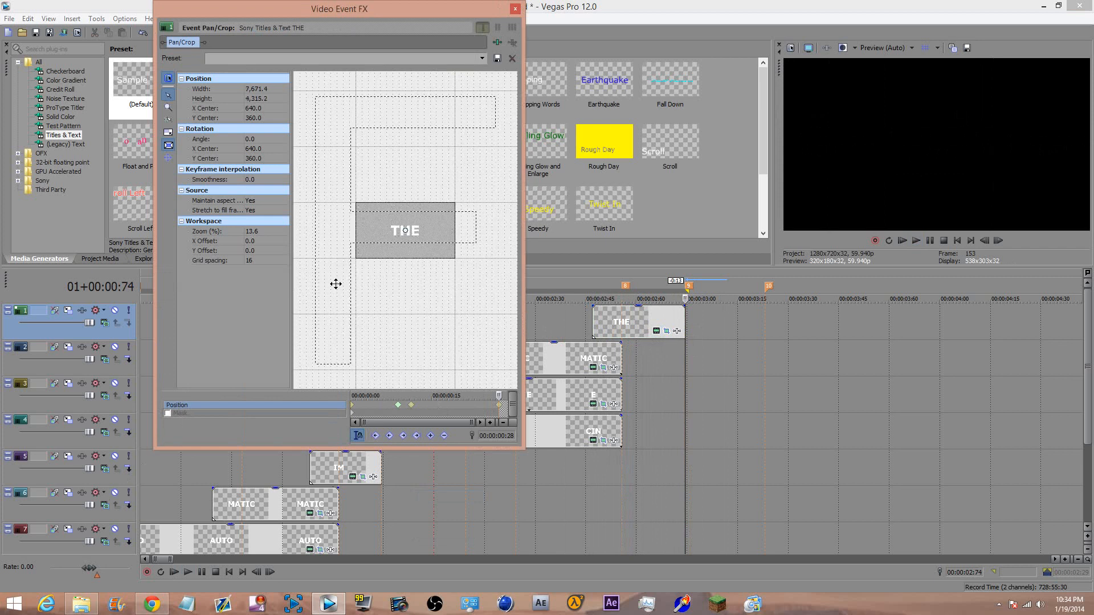
scroll(428, 237, down, 4)
scroll(379, 261, down, 1)
drag(338, 266, 330, 274)
right_click(499, 405)
click(522, 484)
Add a restored 1280 × 720 Pan/Crop keyframe at frame 23 of the THE event and adjust its interpolation
click(493, 406)
key(Left)
key(Left)
right_click(408, 217)
click(426, 221)
key(Left)
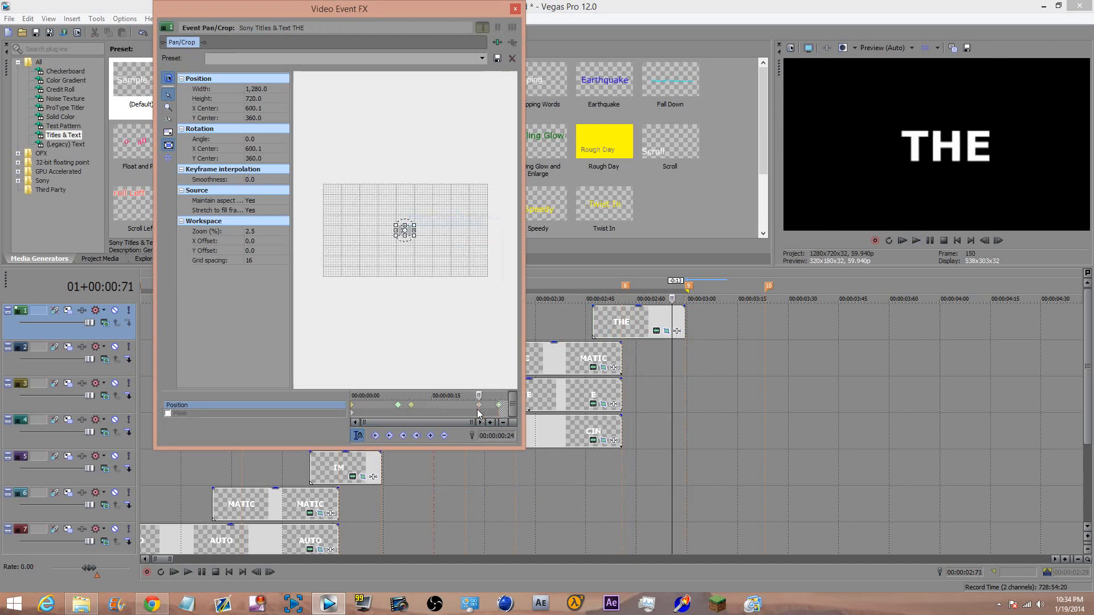
key(Left)
right_click(407, 229)
click(433, 236)
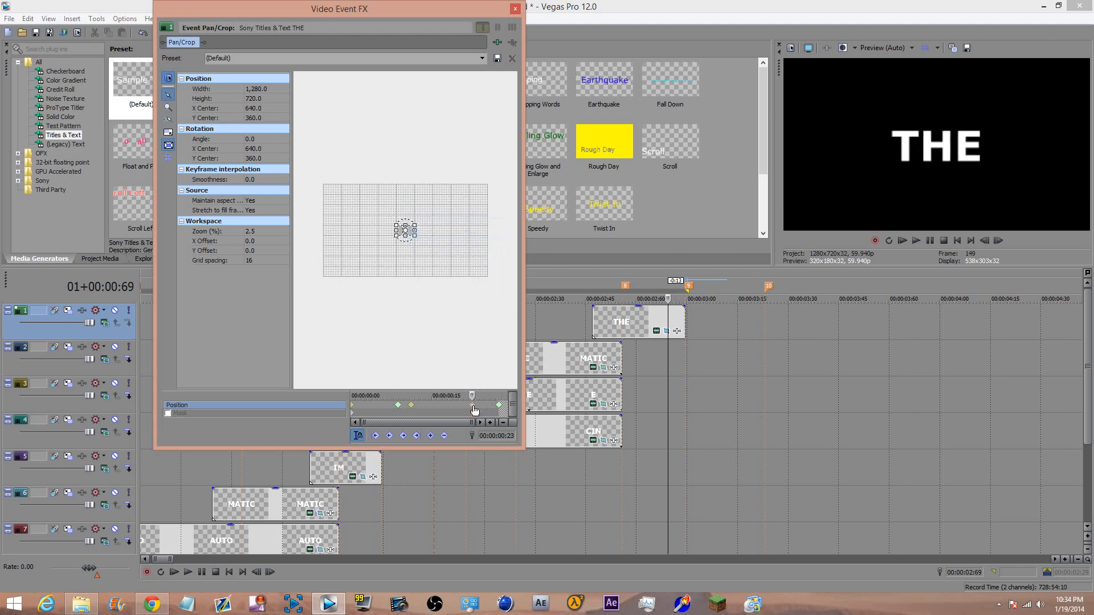
right_click(475, 410)
click(500, 478)
click(515, 9)
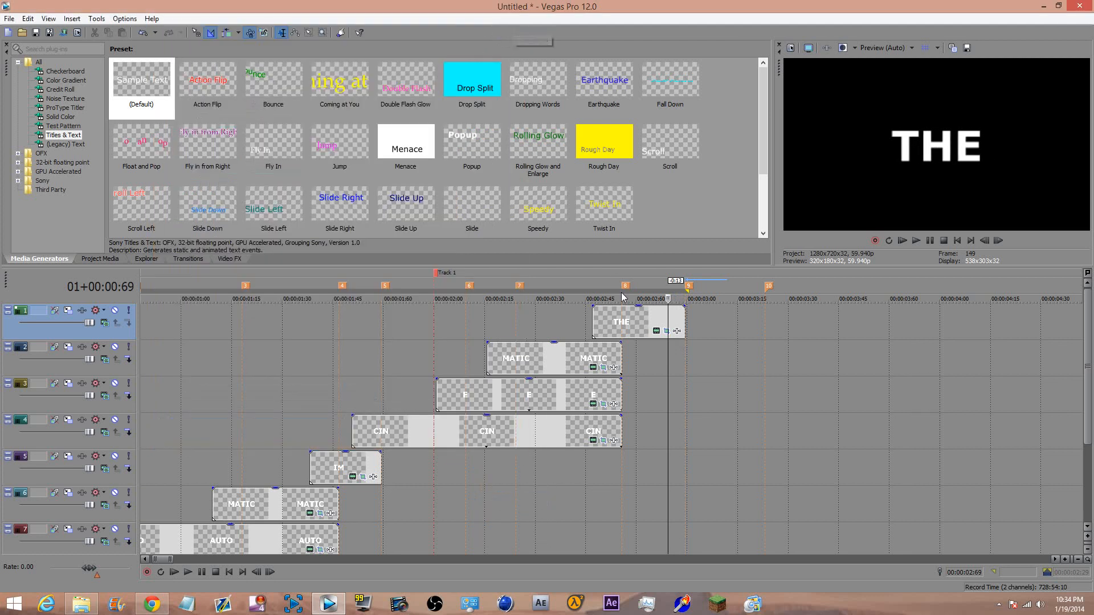
Insert a new top track and duplicate the THE event onto it as a new source media copy ending at 03:23
key(ctrl+shift+q)
click(651, 365)
drag(712, 329, 706, 324)
click(628, 249)
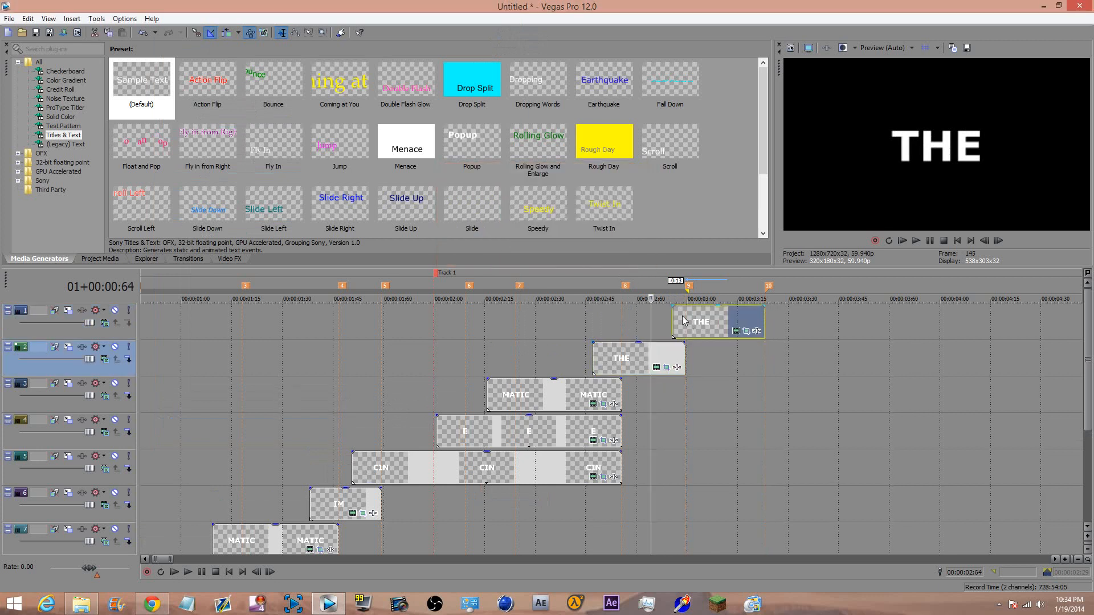
Find where the first THE title starts shrinking away and lengthen the duplicated event to run from 02:66 to 03:23
click(683, 321)
key(Right)
key(Right)
key(Right)
key(Left)
key(Left)
key(Left)
key(Left)
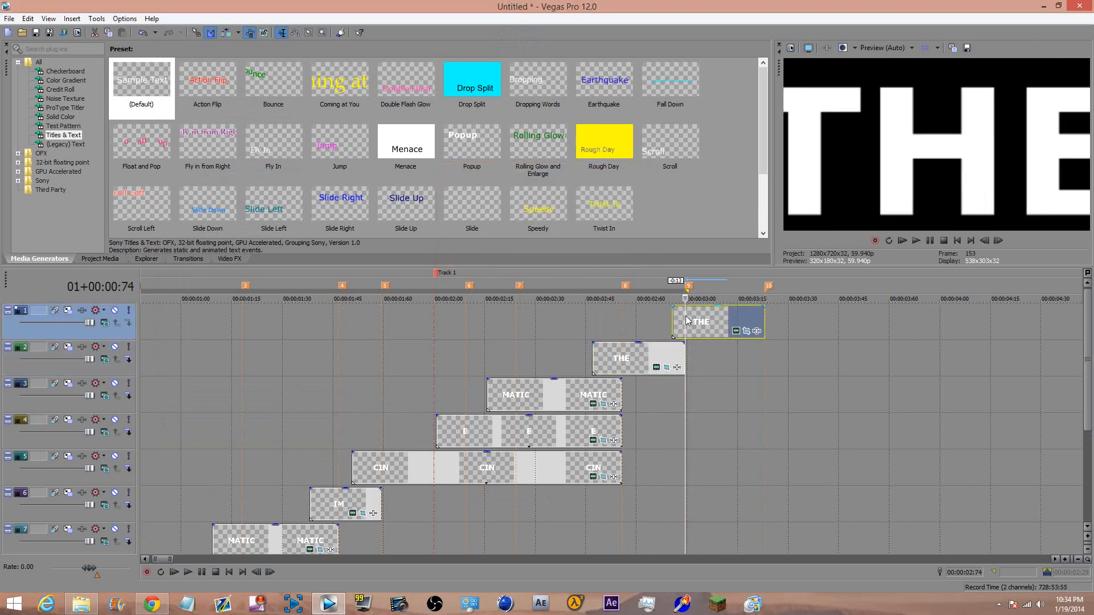
key(Left)
key(Left)
key(Left)
key(Left)
key(Left)
mouse_move(704, 322)
mouse_down()
mouse_move(690, 323)
mouse_move(764, 321)
mouse_up()
Change the duplicated THE title's text to NEXT and close its text settings
click(736, 330)
key(ctrl+a)
text(NEXT)
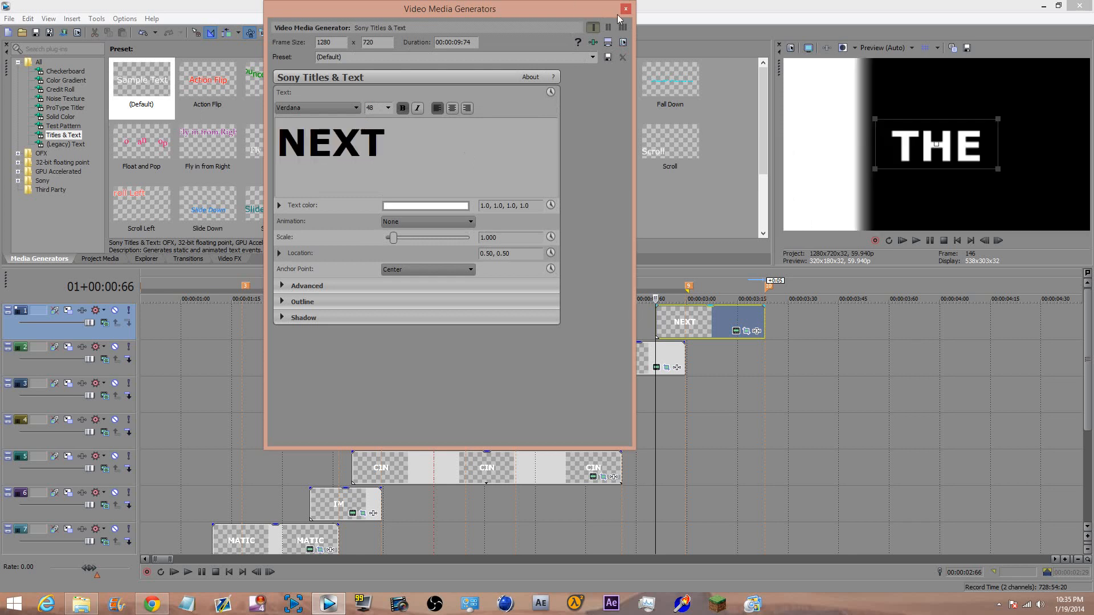
click(625, 9)
Move the NEXT event's last two Pan/Crop keyframes to frames 28 and 33
click(746, 332)
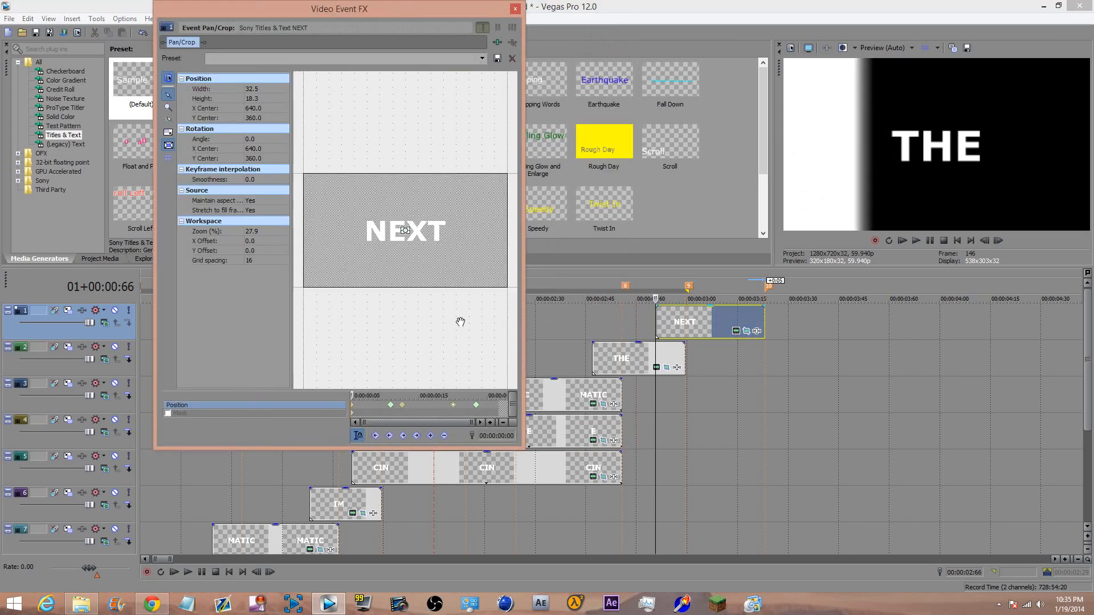
drag(352, 395, 434, 408)
click(453, 405)
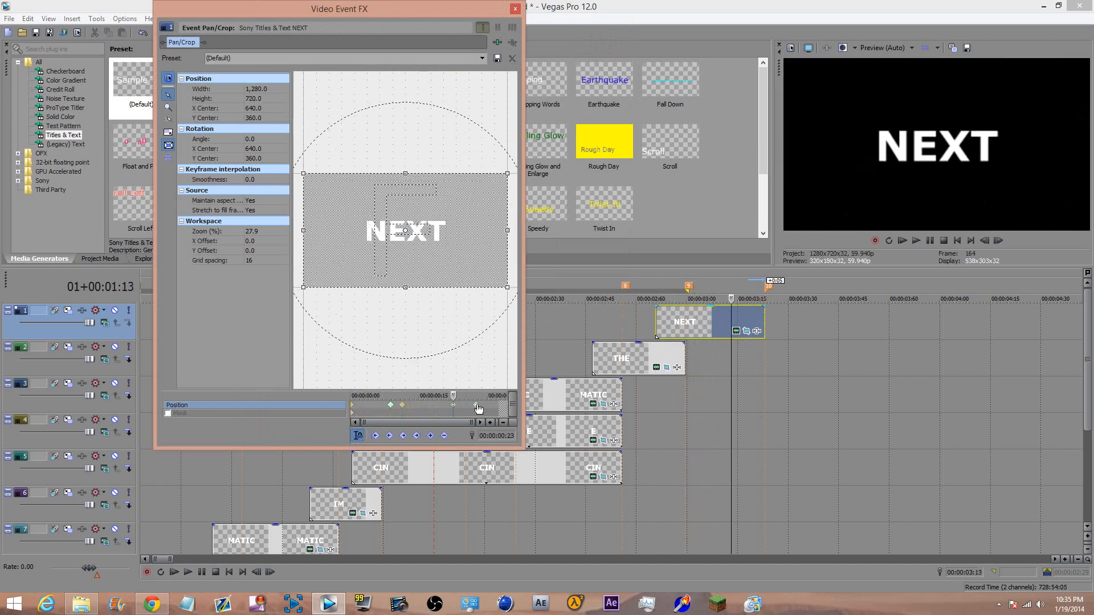
click(502, 406)
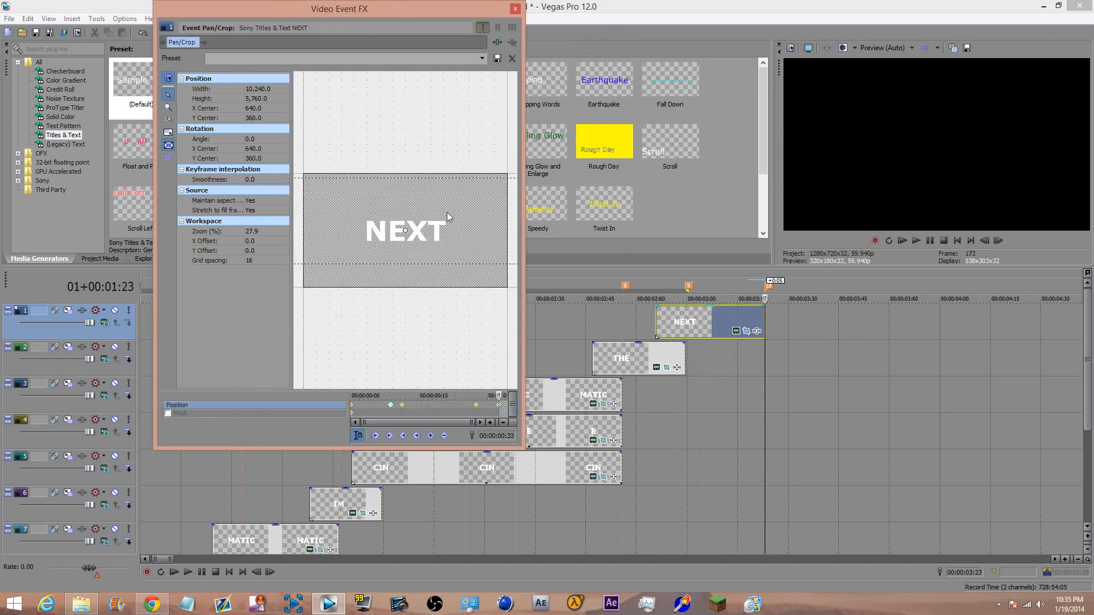
Restore the NEXT event's final Pan/Crop keyframe to 1280 × 720 and rotate it to 180 degrees
right_click(502, 406)
click(521, 486)
scroll(405, 259, down, 3)
drag(366, 293, 435, 146)
mouse_move(499, 396)
mouse_down()
mouse_move(476, 396)
mouse_move(502, 396)
mouse_up()
key(Left)
key(Right)
key(Left)
key(Right)
scroll(503, 411, up, 3)
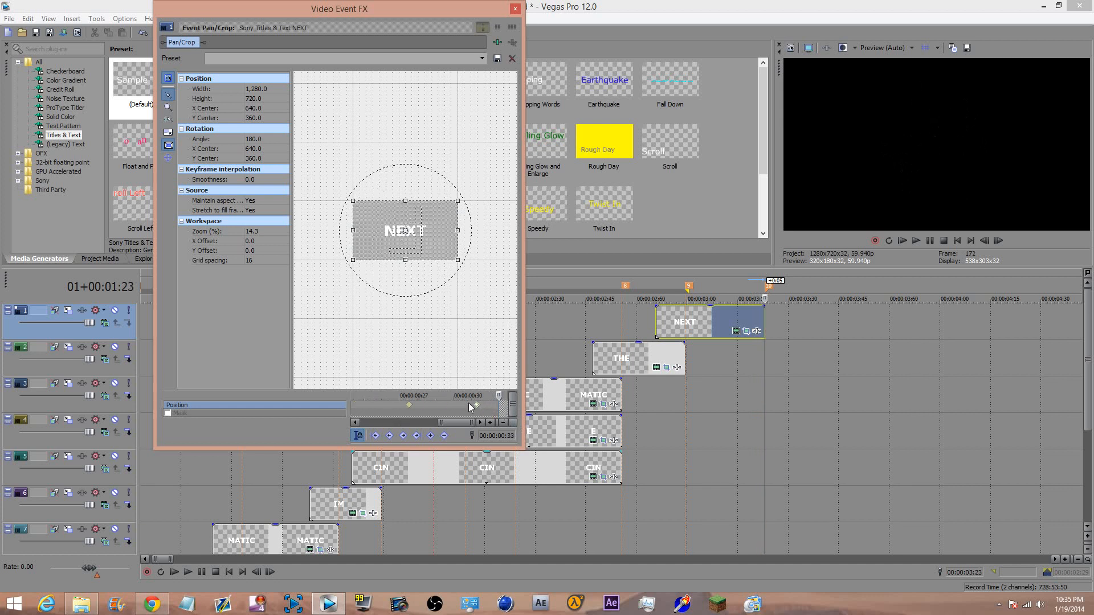
Examine NEXT's closing rotation frame by frame, then play back the sequence from the end of CINEMATIC
key(Left)
key(Left)
key(Left)
key(Left)
key(Left)
key(Right)
key(Right)
key(Right)
key(Right)
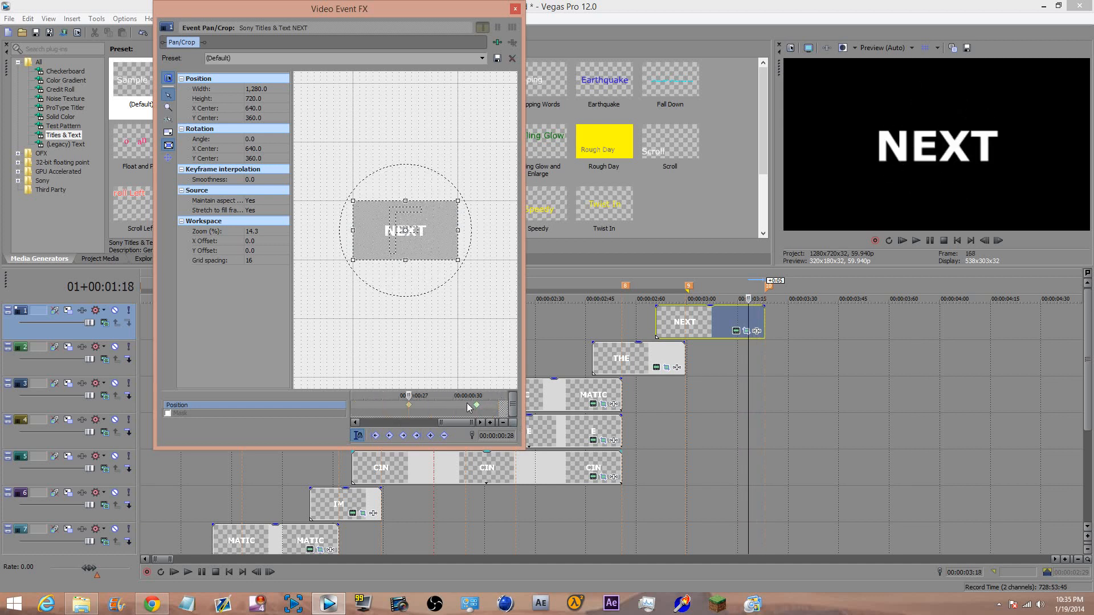
key(Right)
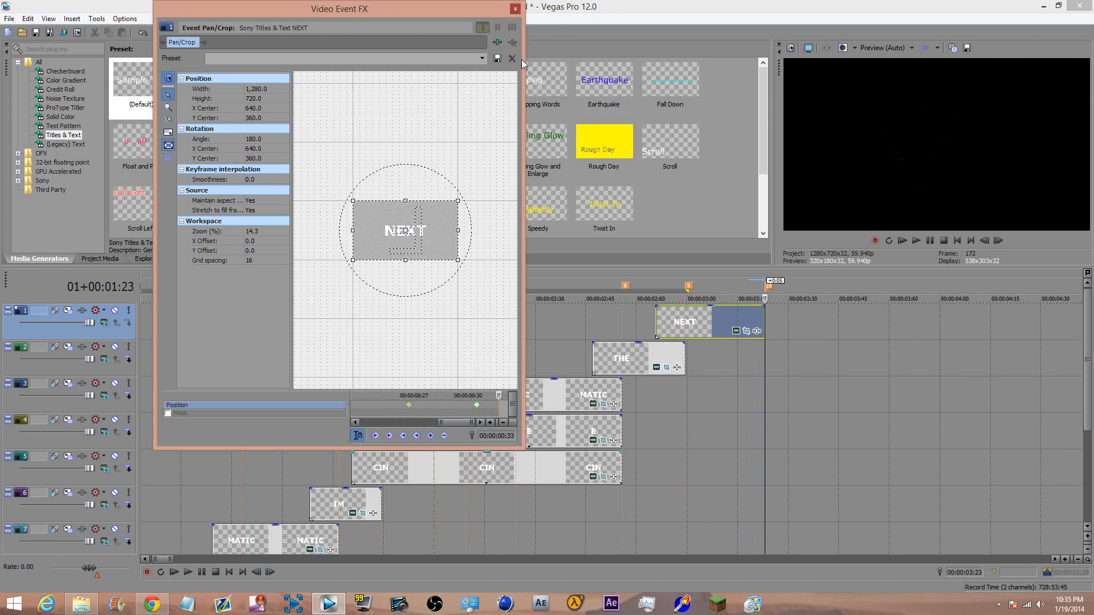
click(515, 9)
click(597, 317)
key(space)
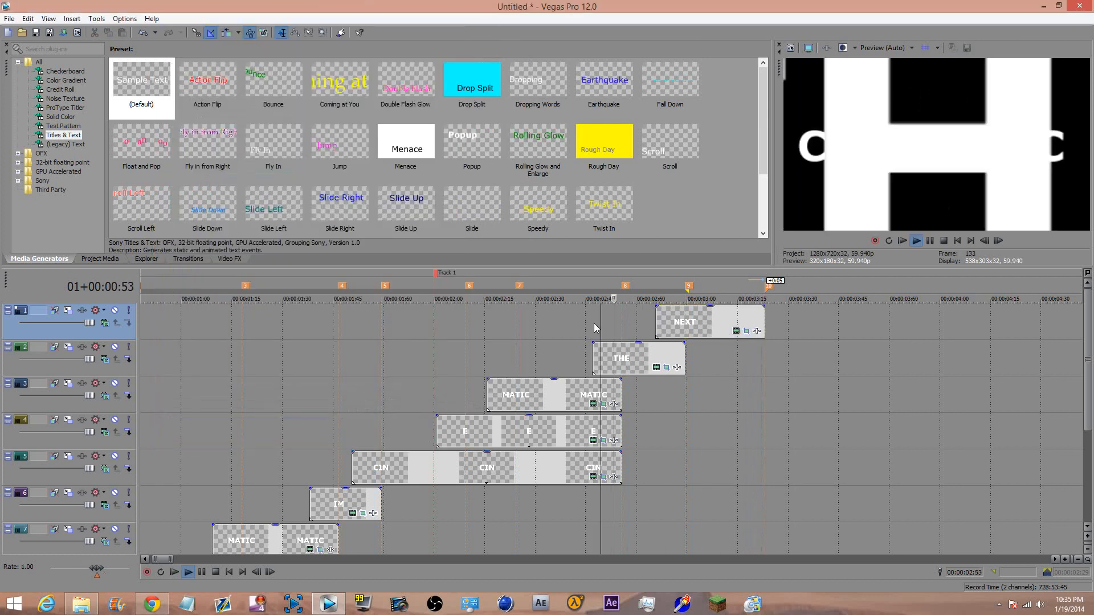
Move the upright keyframe before NEXT's closing rotation a few frames earlier and play back the result
click(741, 321)
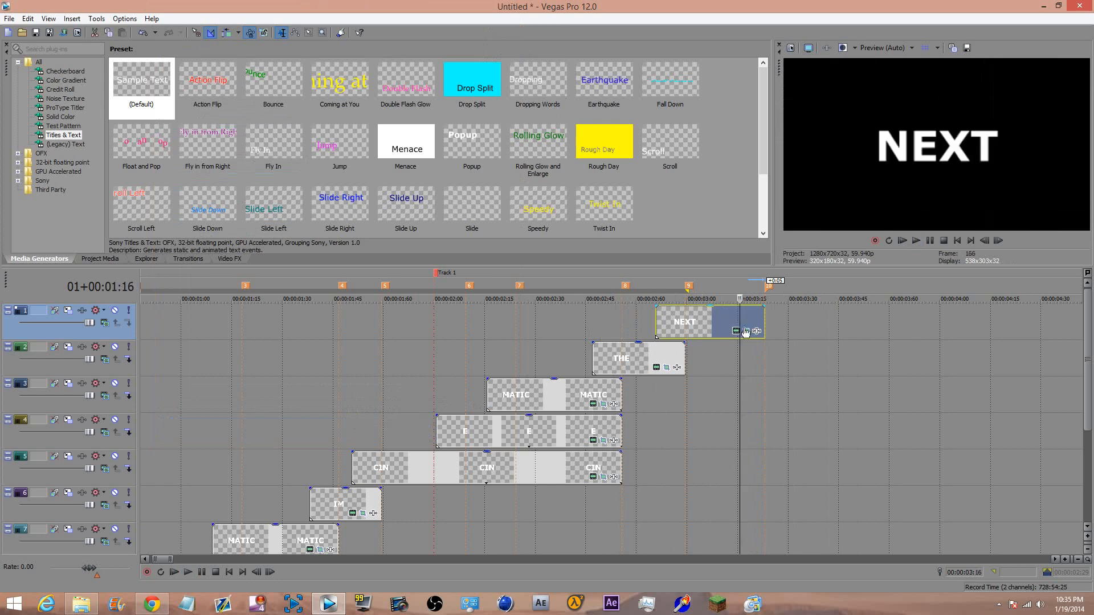
click(746, 330)
click(496, 406)
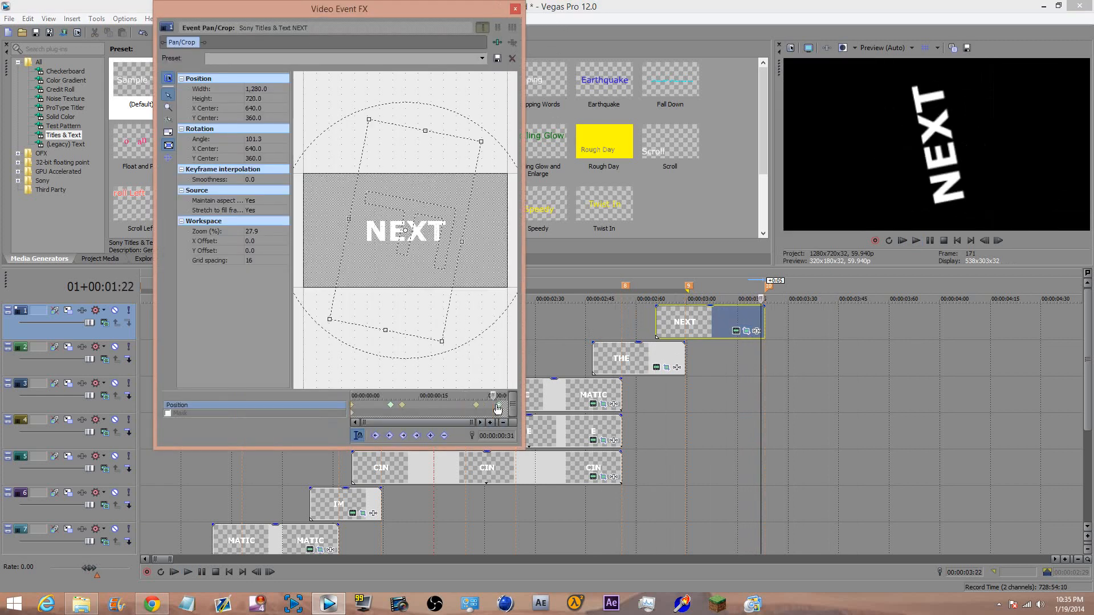
drag(497, 408, 469, 410)
click(515, 9)
key(space)
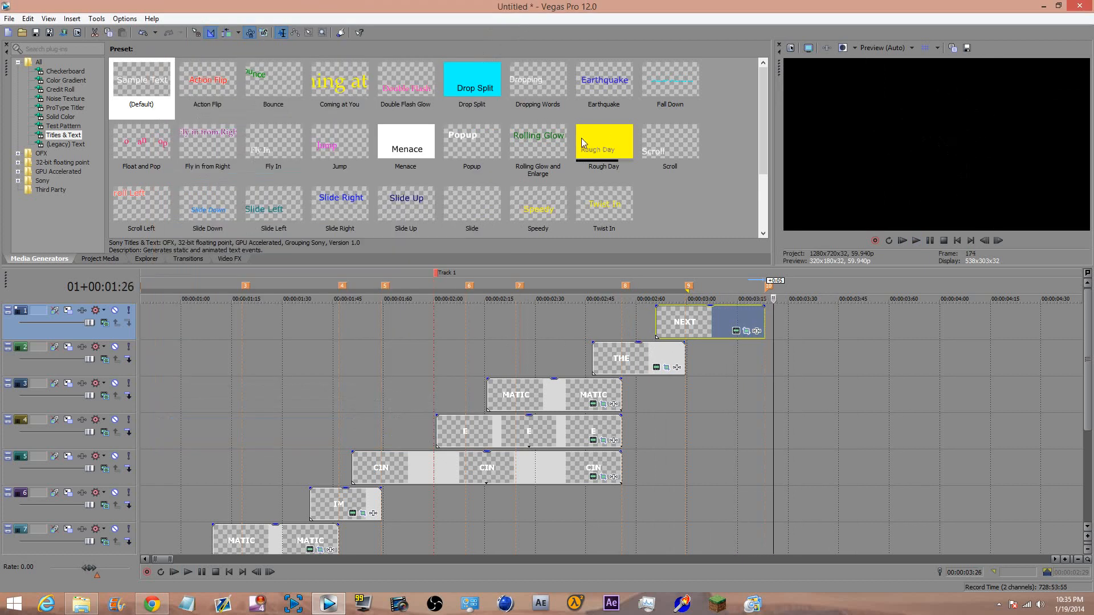
click(725, 361)
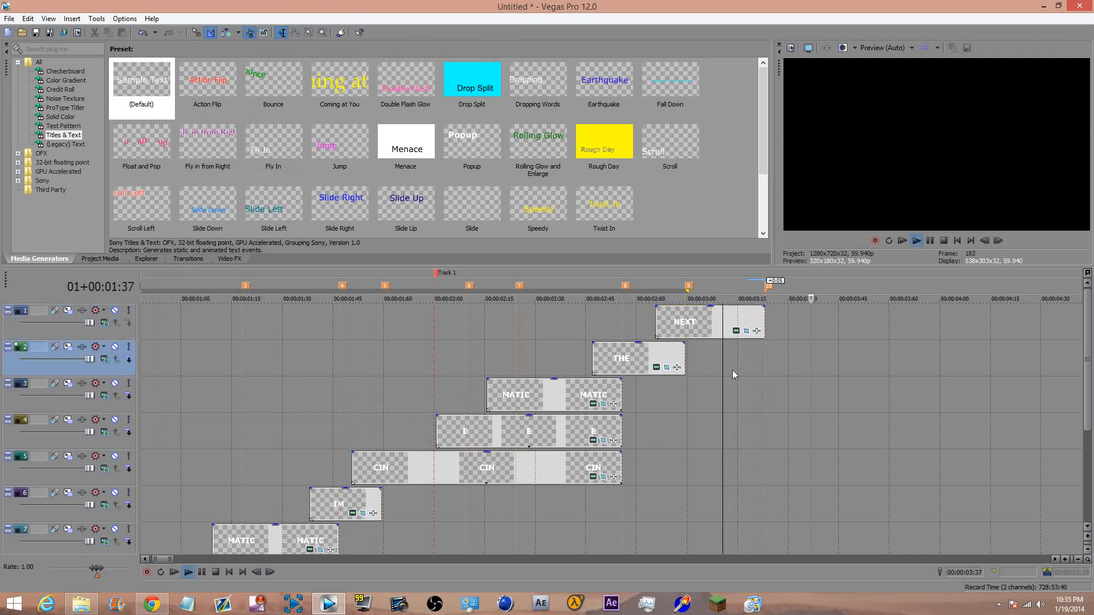
Paste a copy of the NEXT event as new source media onto a new track, starting at 00:00:03:14, and play it back
click(751, 323)
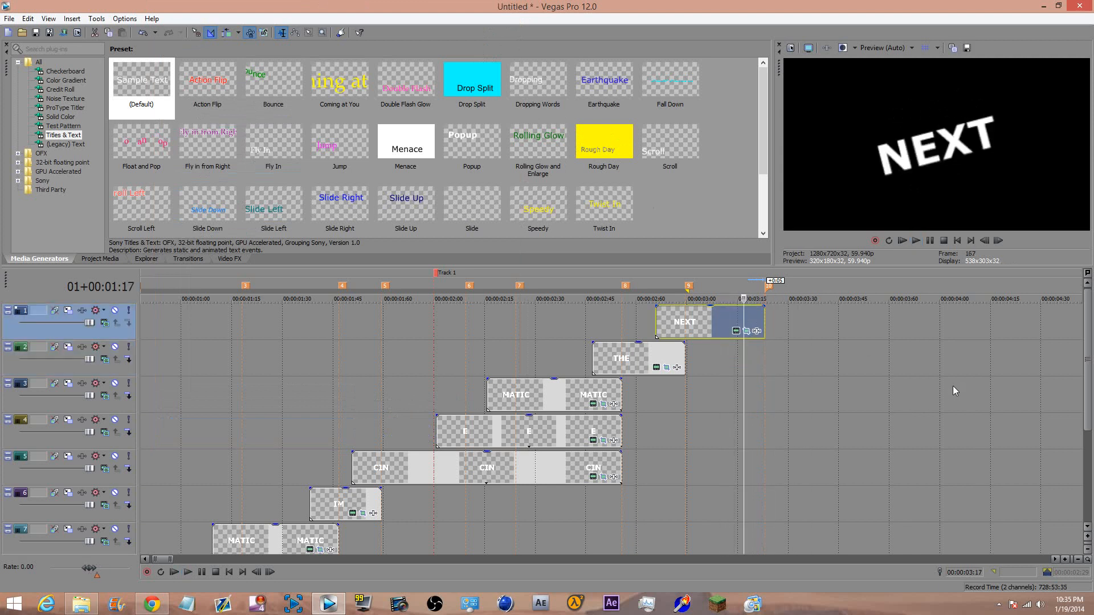
key(ctrl+shift+q)
key(ctrl+v)
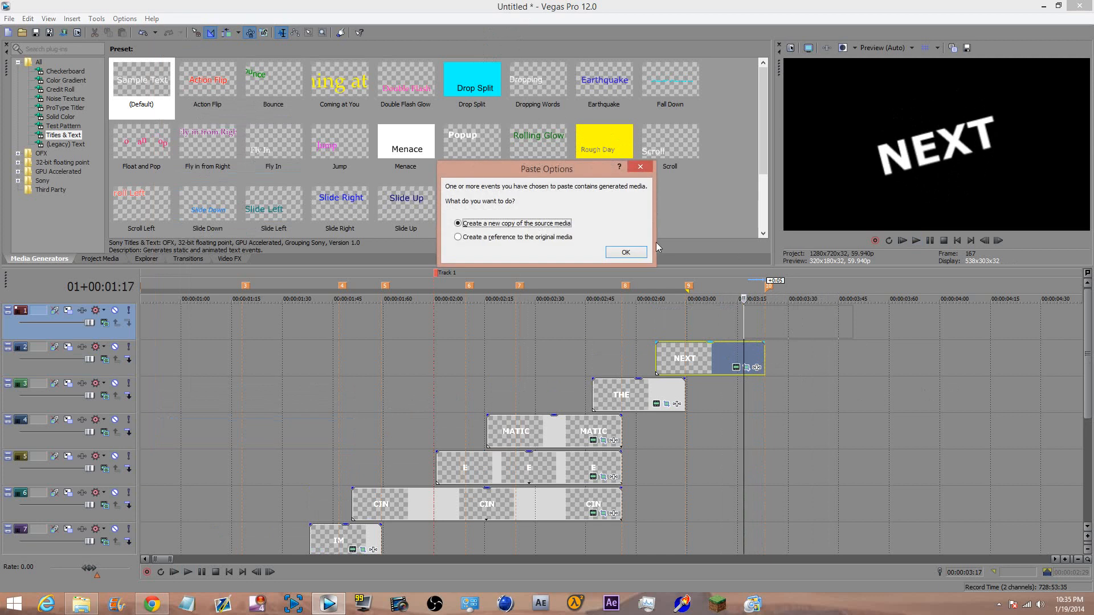
click(627, 251)
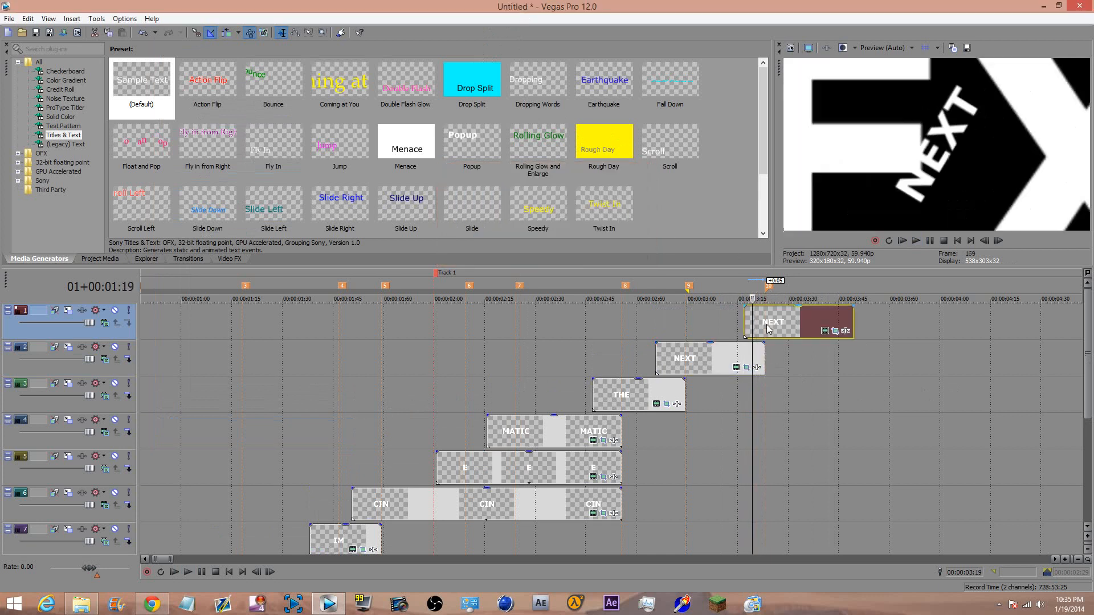
drag(765, 328, 758, 328)
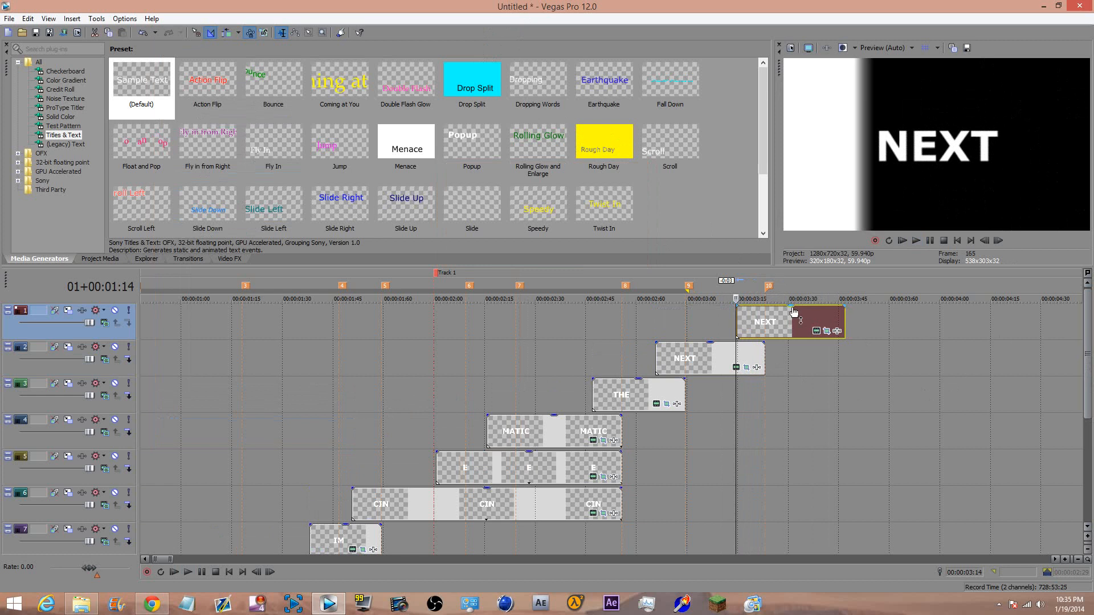
key(space)
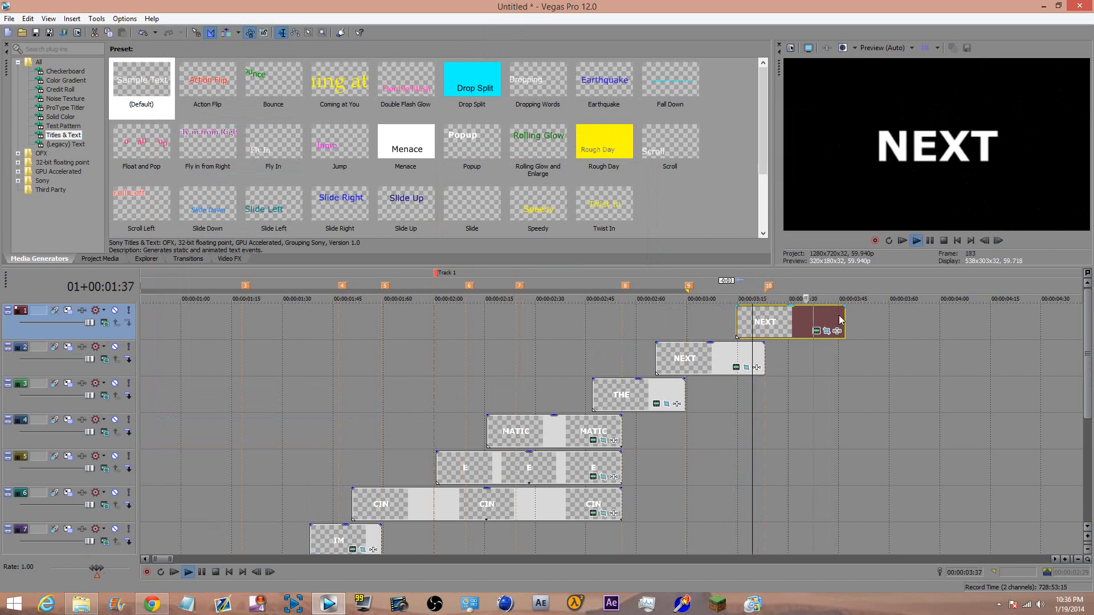
key(space)
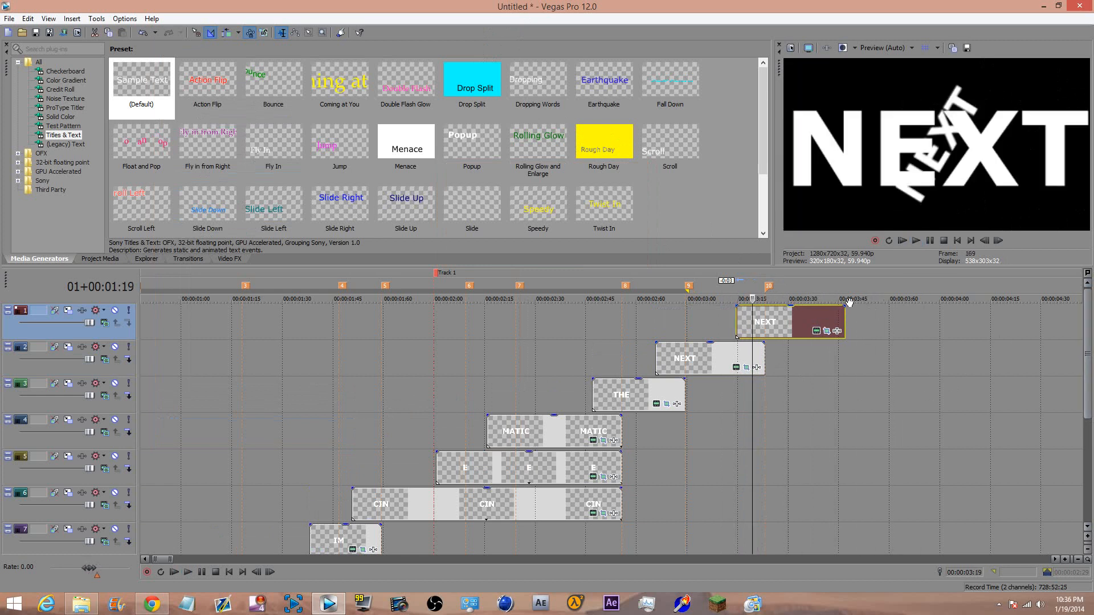
Reduce the copied NEXT event's Pan/Crop keyframes to its last two, placing them at the event's start and at frame 9
click(817, 330)
click(625, 10)
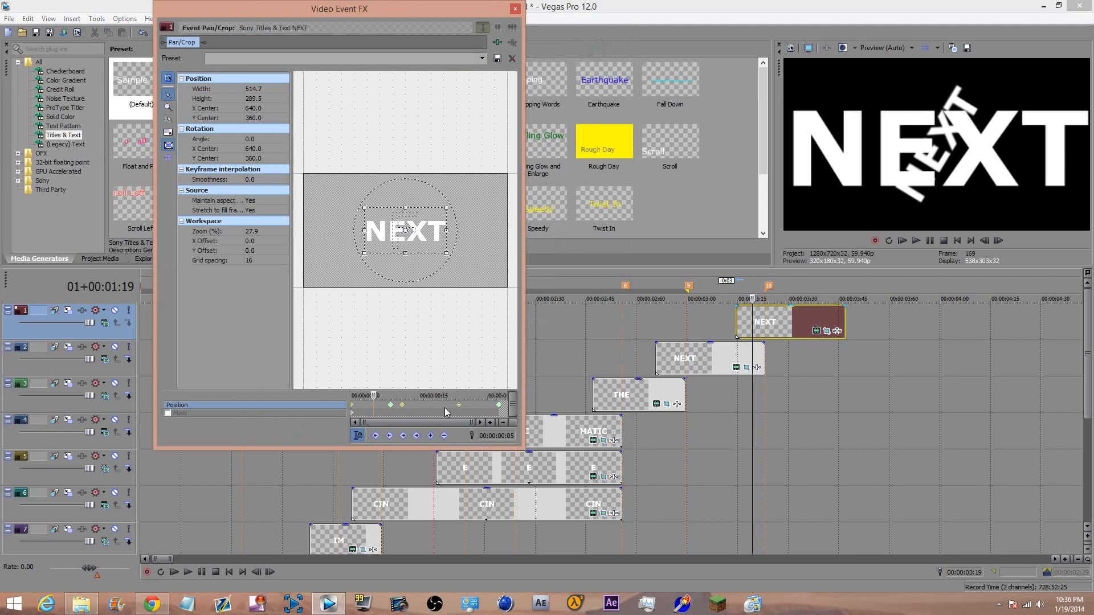
click(403, 406)
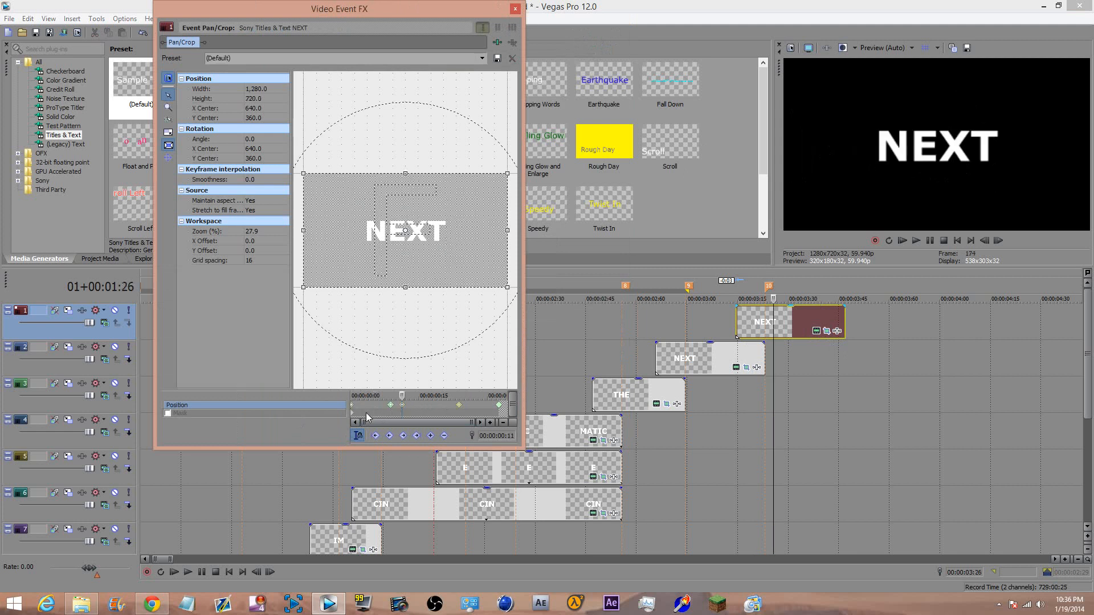
drag(460, 406, 329, 416)
drag(500, 406, 373, 406)
click(353, 405)
click(362, 406)
key(Right)
key(Right)
key(Right)
key(Right)
key(Right)
key(Right)
drag(375, 410, 393, 412)
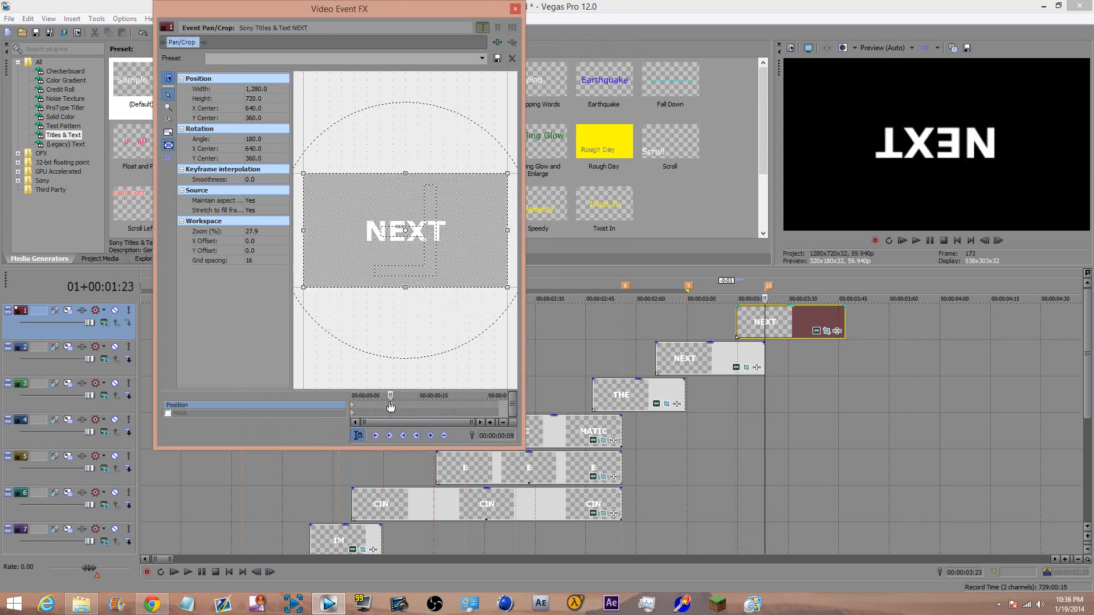
Restore the copied event's Pan/Crop keyframe at frame 9 to upright and change that keyframe's interpolation
right_click(419, 255)
click(433, 260)
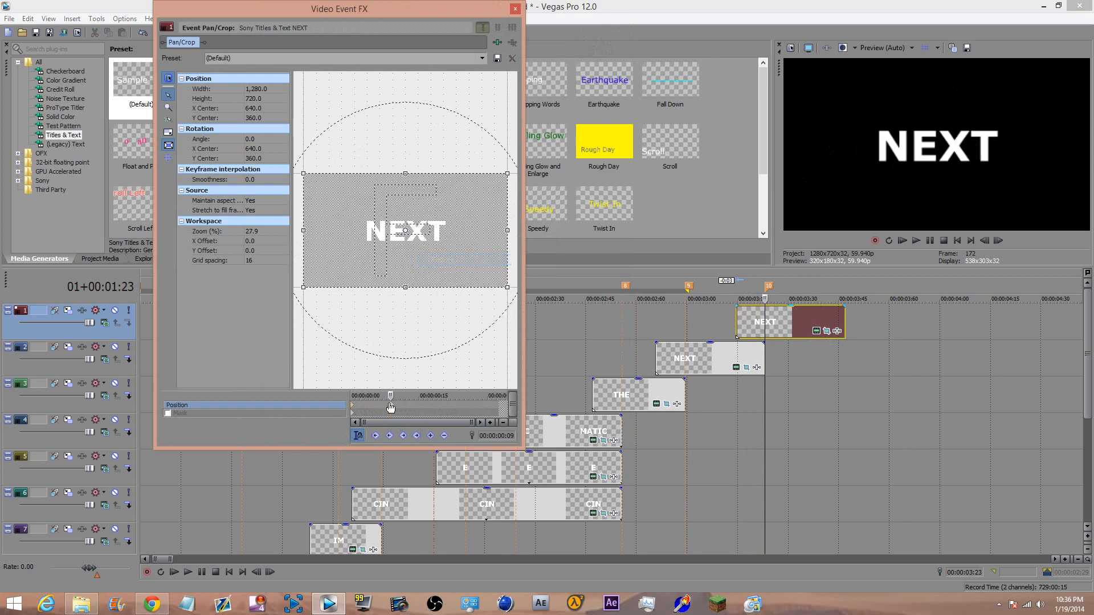
key(ctrl+z)
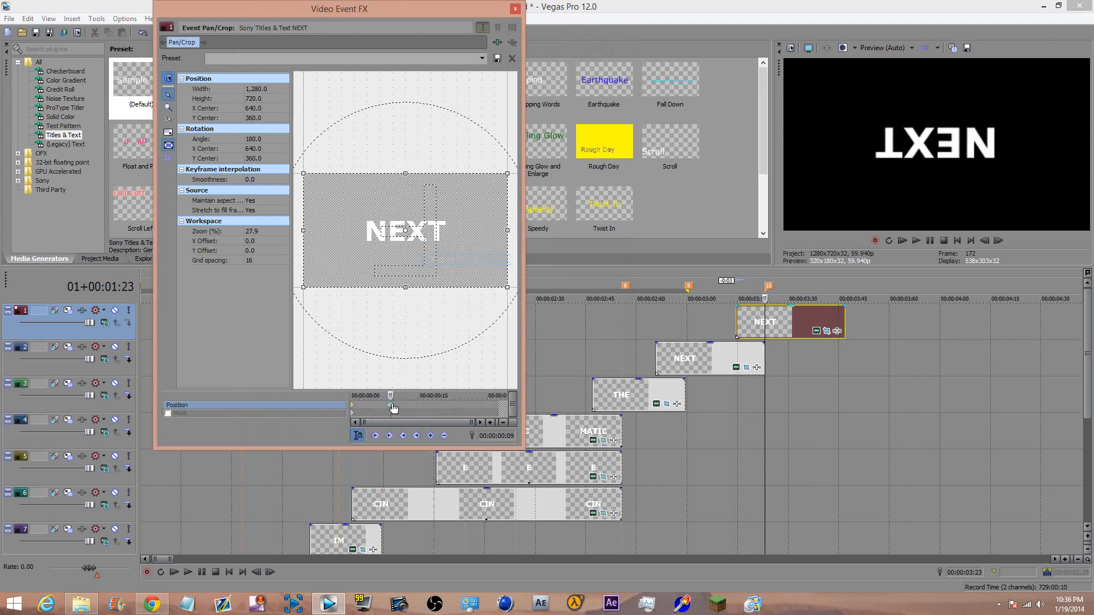
key(ctrl+shift+z)
right_click(379, 250)
click(392, 257)
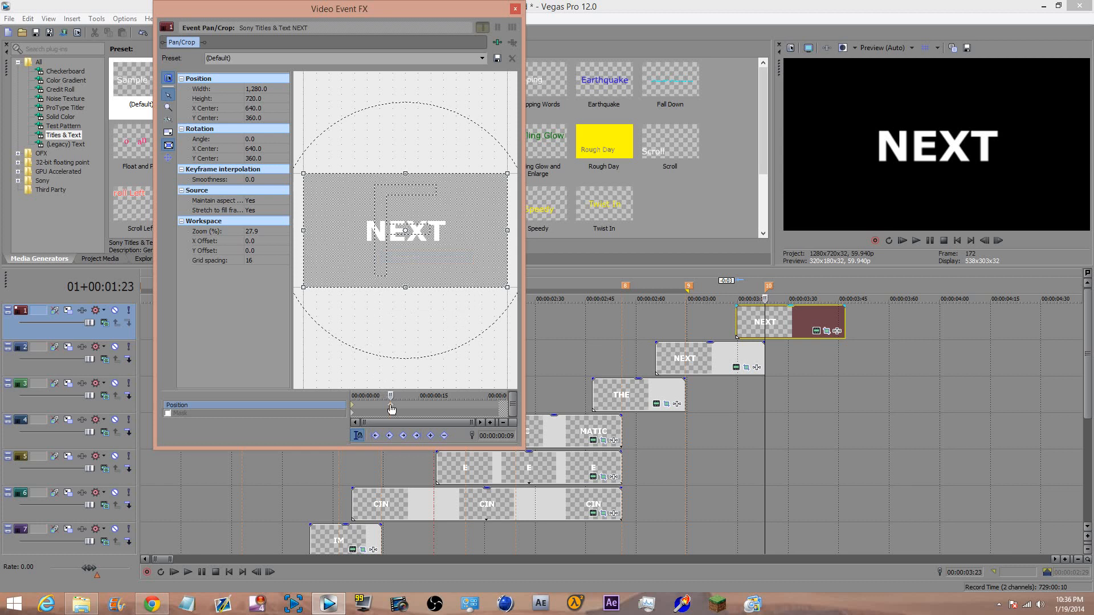
right_click(392, 407)
click(419, 485)
Examine the opening frames of the copied title's motion over the NEXT event
click(353, 408)
key(space)
key(Left)
key(Left)
key(Left)
key(Left)
key(Left)
key(Left)
Change the copied title's text to LEVEL
click(817, 331)
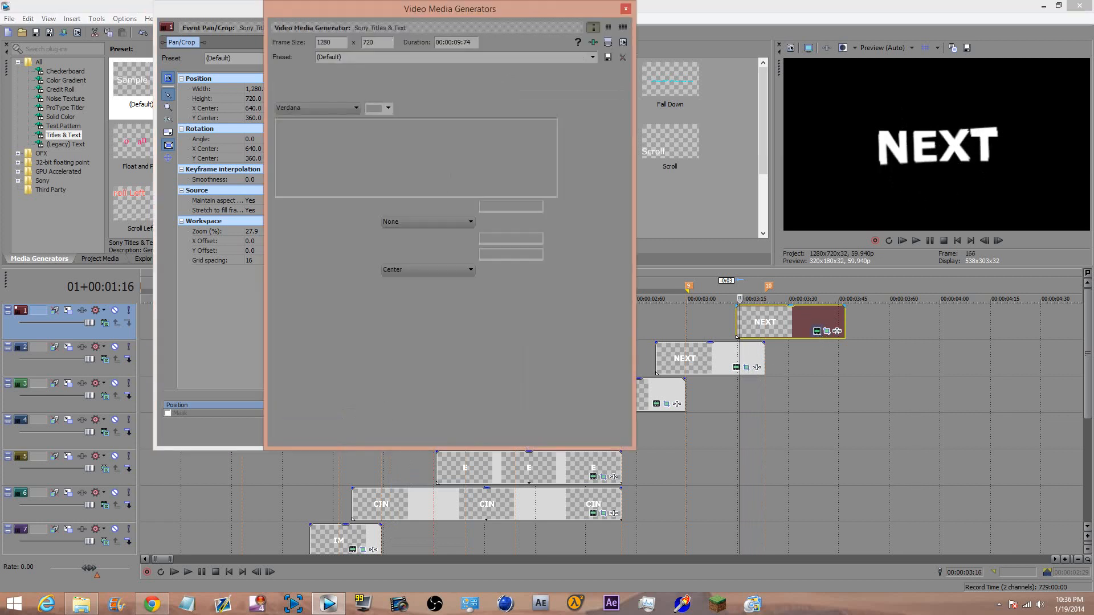
text(LEVEL)
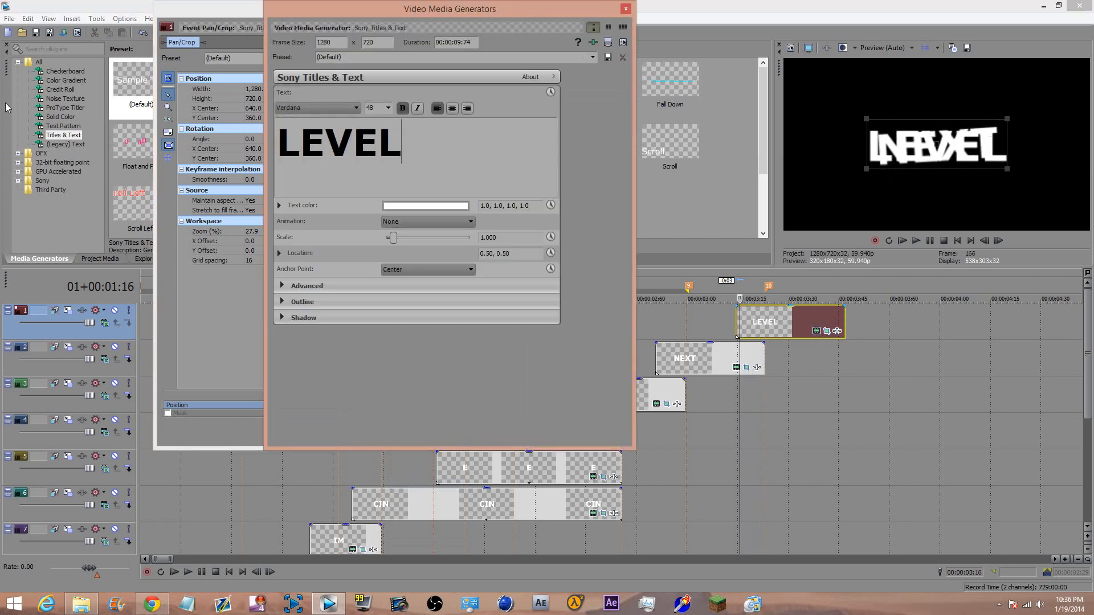
click(626, 8)
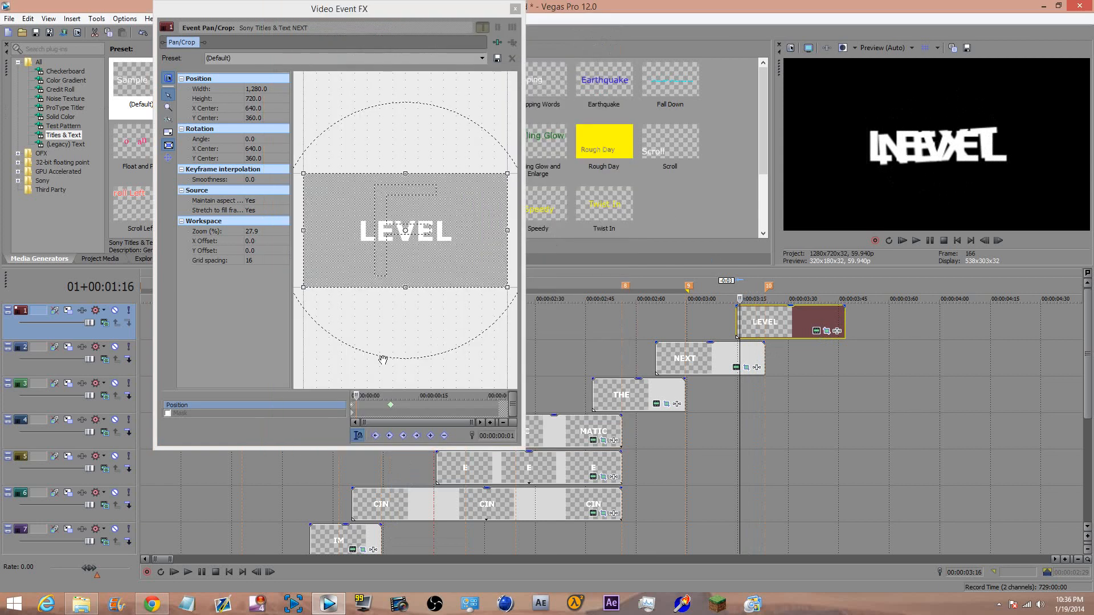
Rotate the LEVEL event's first Pan/Crop keyframe, at 00:00:03:14, to 180 degrees
click(353, 408)
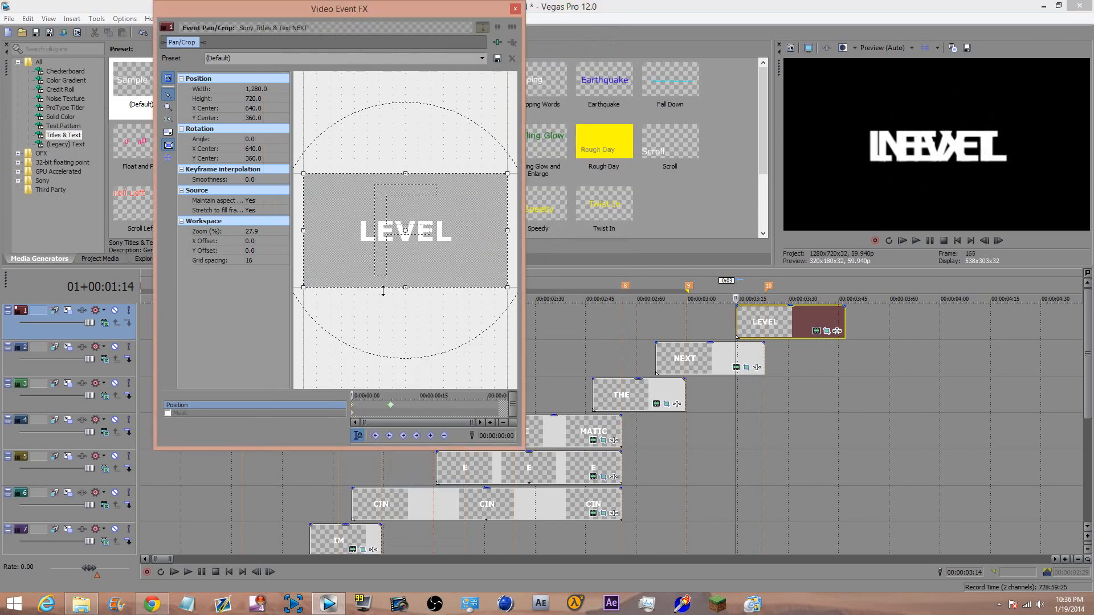
drag(379, 311, 426, 154)
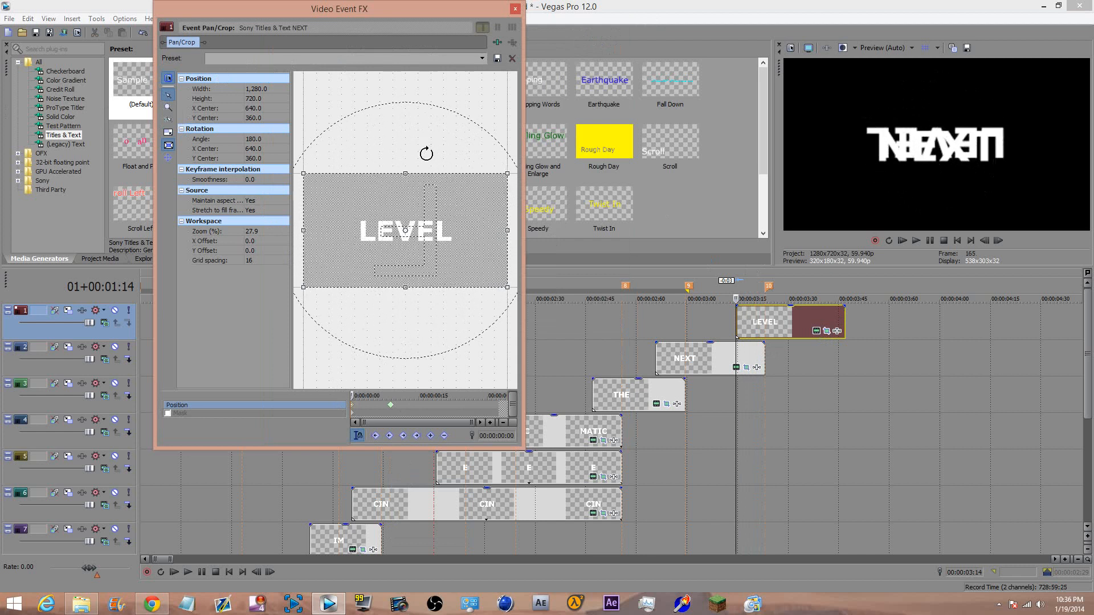
click(515, 9)
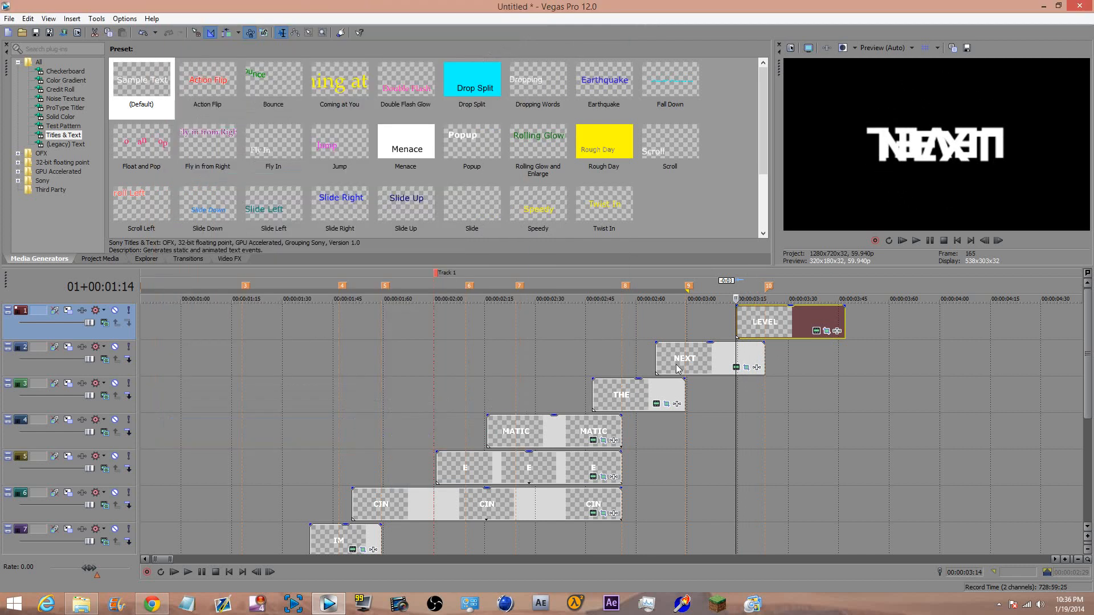
Split the LEVEL event at 00:00:03:23, where NEXT ends, and delete the part before the cut
click(765, 321)
key(s)
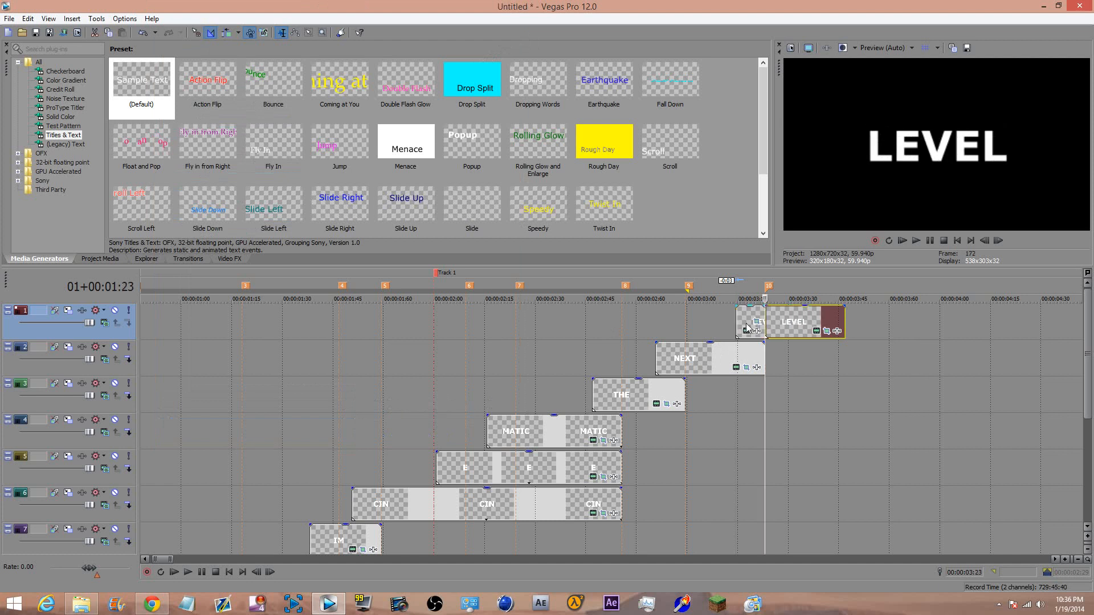
click(744, 326)
key(Delete)
Rotate the trimmed LEVEL event's first Pan/Crop keyframe to 180 degrees and restore the framing to upright at frame 9
click(826, 331)
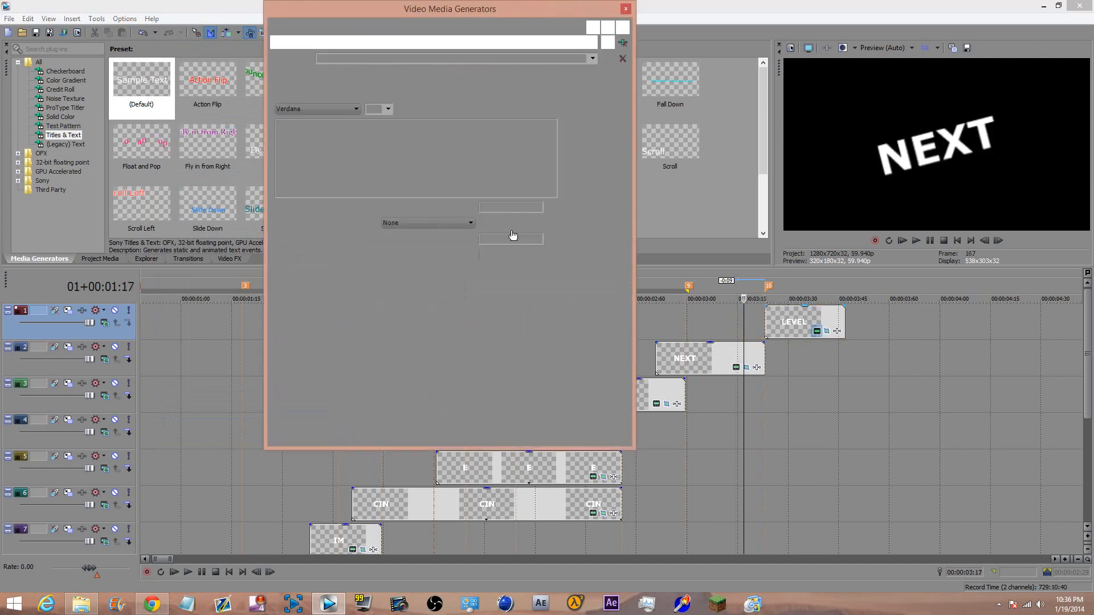
click(626, 9)
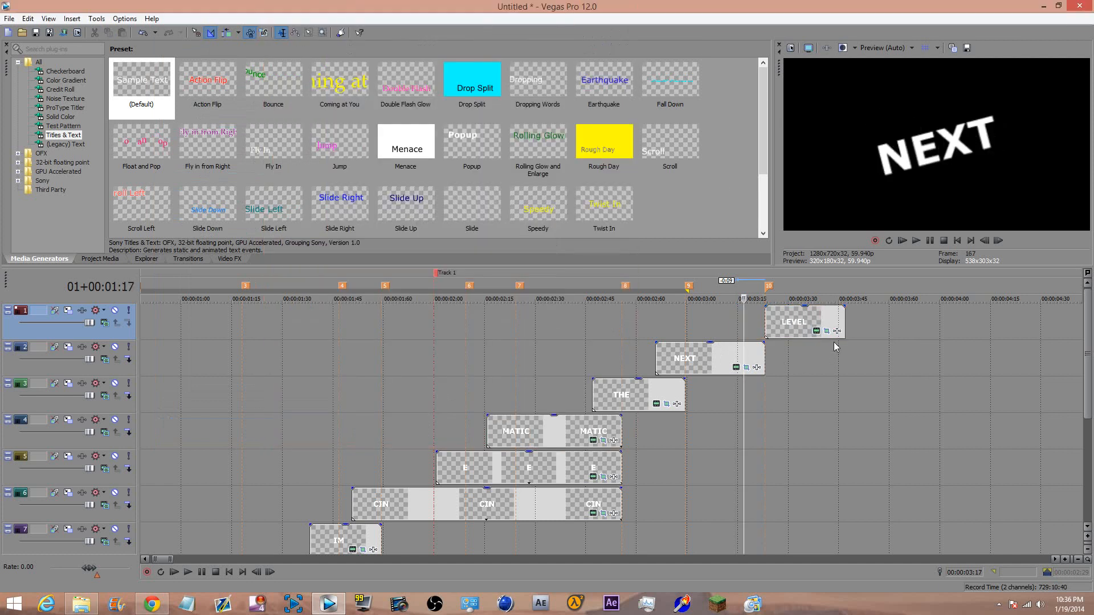
click(817, 331)
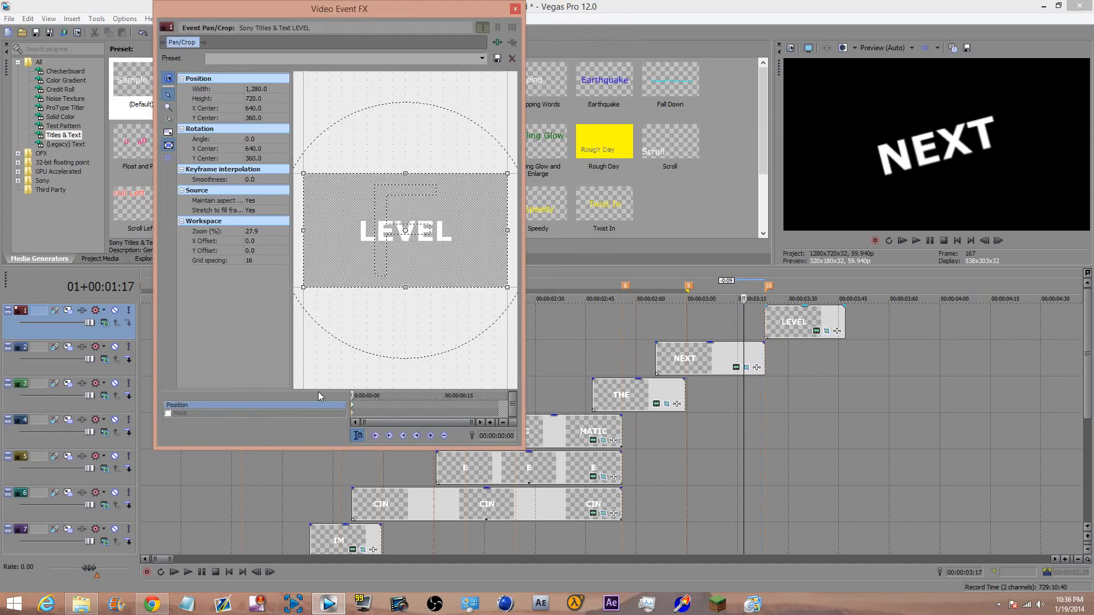
click(353, 409)
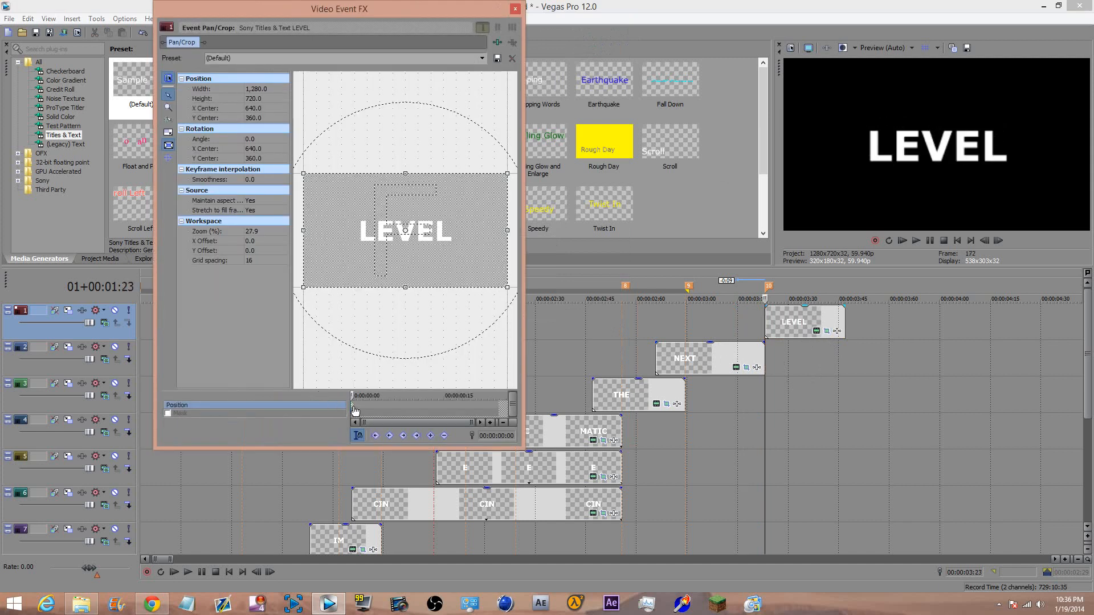
drag(404, 318, 404, 171)
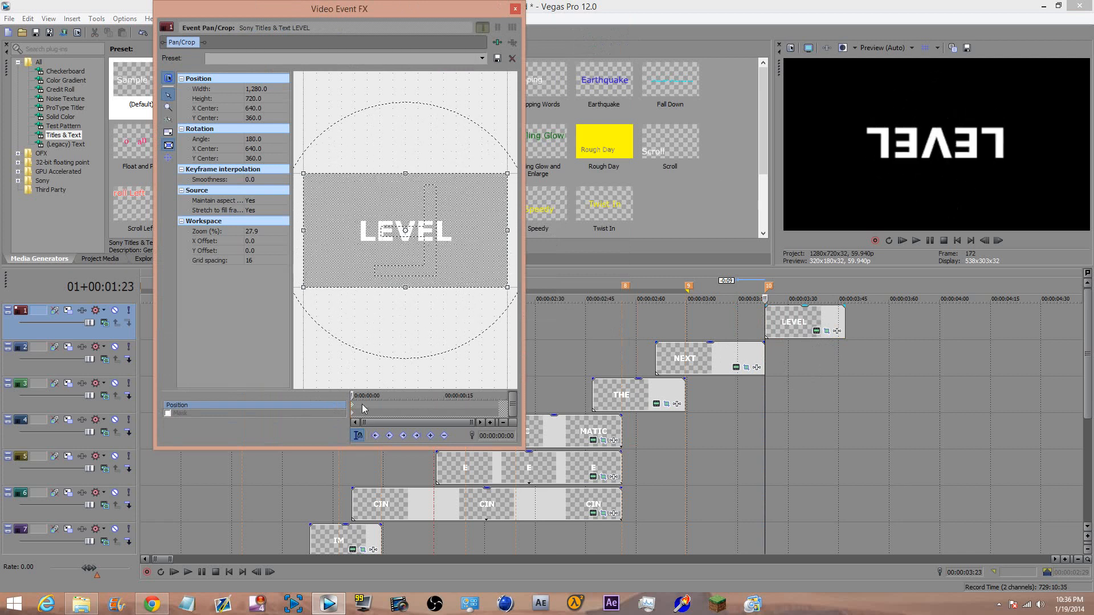
drag(352, 396, 405, 395)
right_click(404, 241)
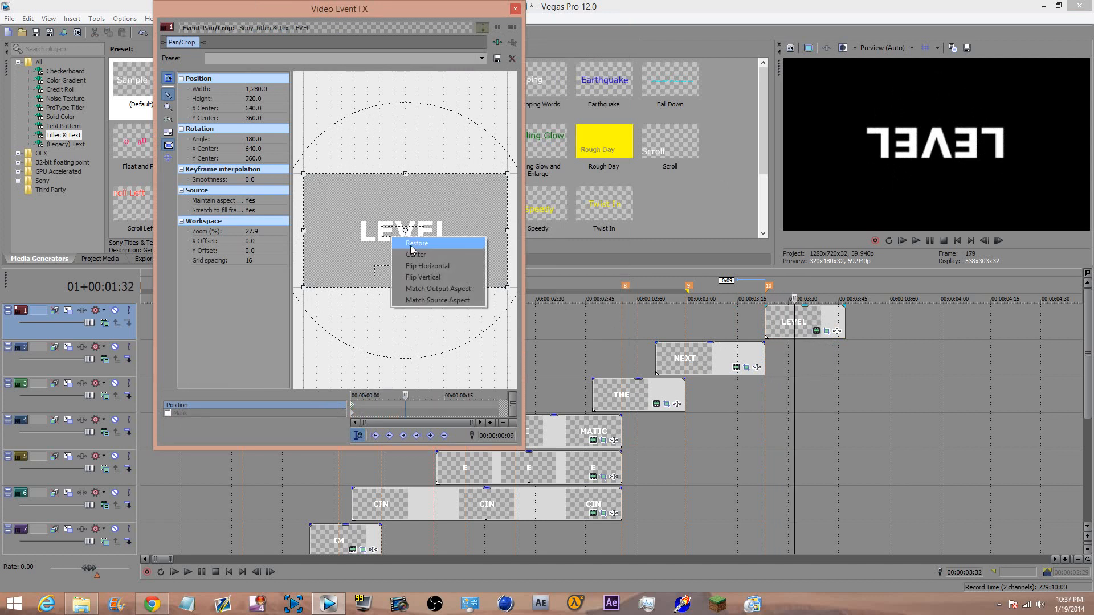
click(411, 245)
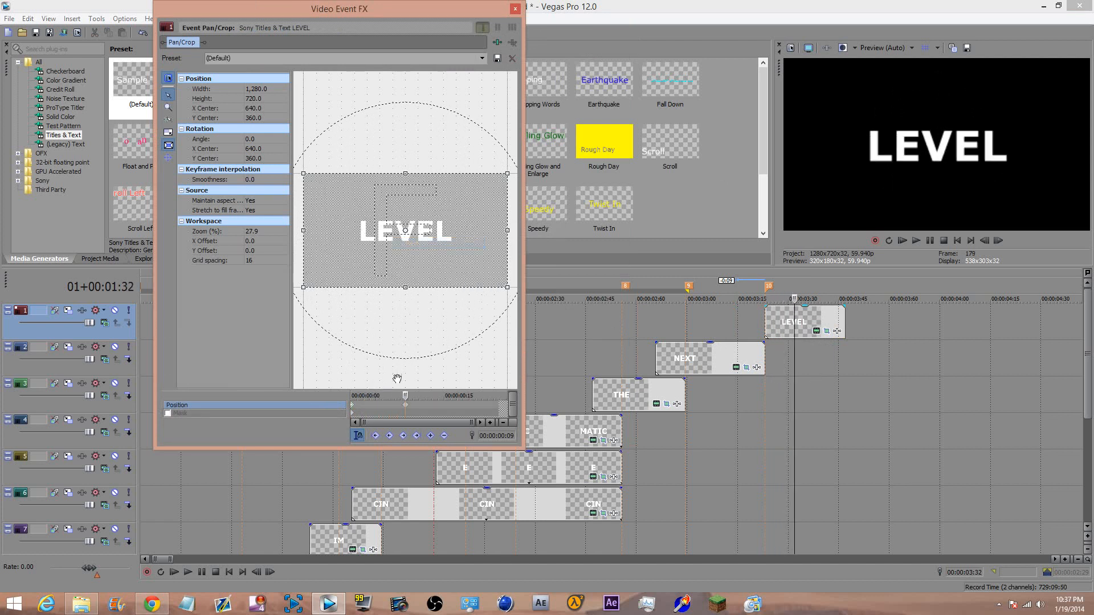
Examine the rotation from NEXT into LEVEL frame by frame
click(747, 330)
key(Right)
key(Right)
key(Right)
key(Right)
key(Right)
key(Right)
key(Right)
key(Right)
key(Right)
key(Left)
key(Left)
key(Left)
key(Left)
key(Left)
Rotate LEVEL's Pan/Crop keyframe at frame 9 a full turn to -360 degrees
click(404, 407)
mouse_move(402, 320)
mouse_down()
mouse_move(361, 153)
mouse_move(493, 233)
mouse_move(402, 327)
mouse_up()
click(408, 411)
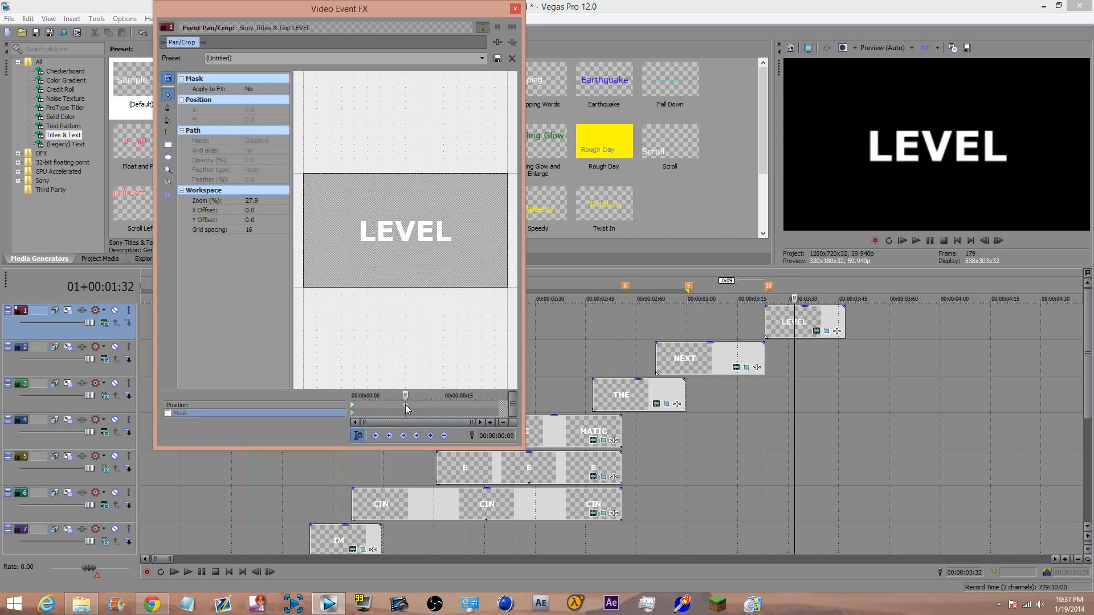
click(408, 405)
key(Left)
Examine LEVEL's full-turn rotation frame by frame, starting from the end of NEXT
click(722, 313)
key(Right)
key(Right)
key(Right)
click(737, 314)
key(Right)
key(Right)
key(Right)
key(Right)
key(Right)
key(Right)
key(Right)
key(Right)
key(Right)
key(Right)
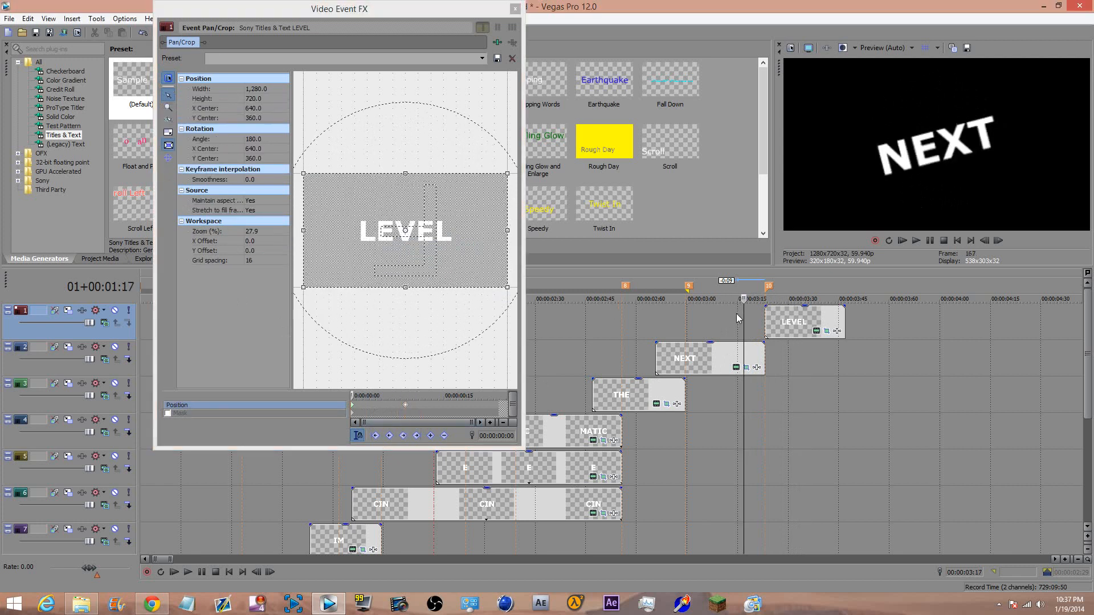
key(Right)
key(Right)
key(Right)
key(Right)
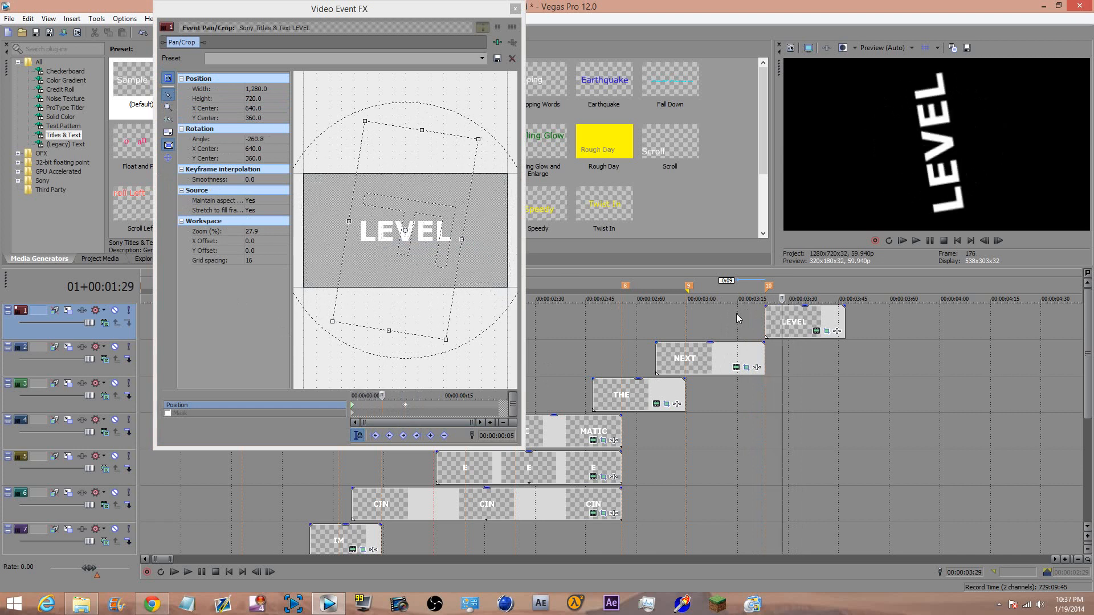
Remove LEVEL's Pan/Crop keyframe at frame 9 and rotate the framing to 0 degrees at frame 10
click(407, 409)
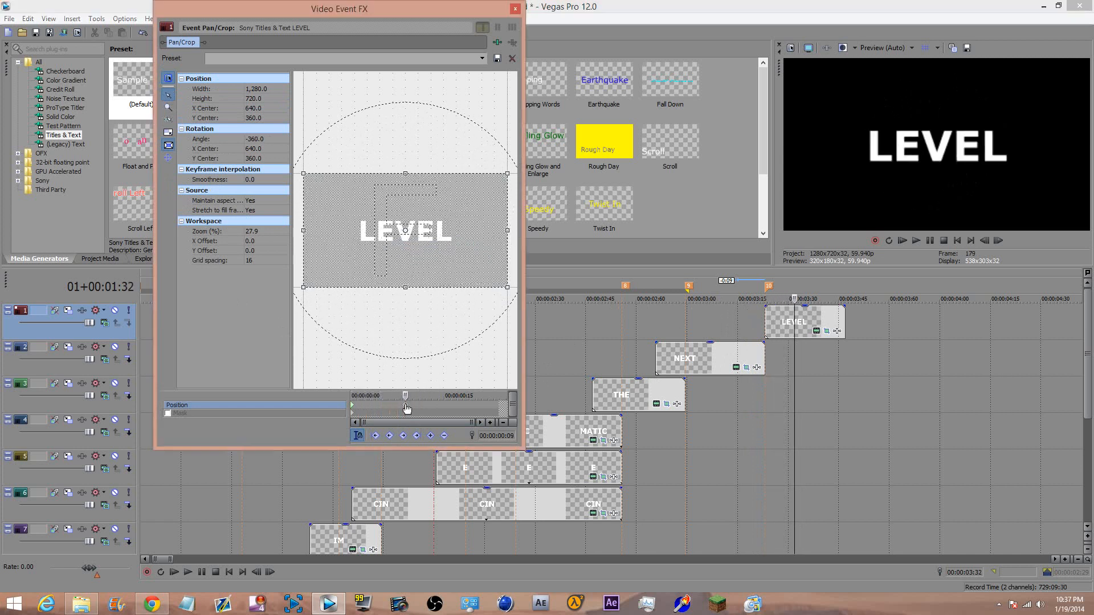
key(Right)
key(Right)
key(Right)
key(Right)
key(Right)
key(Right)
key(Right)
key(Right)
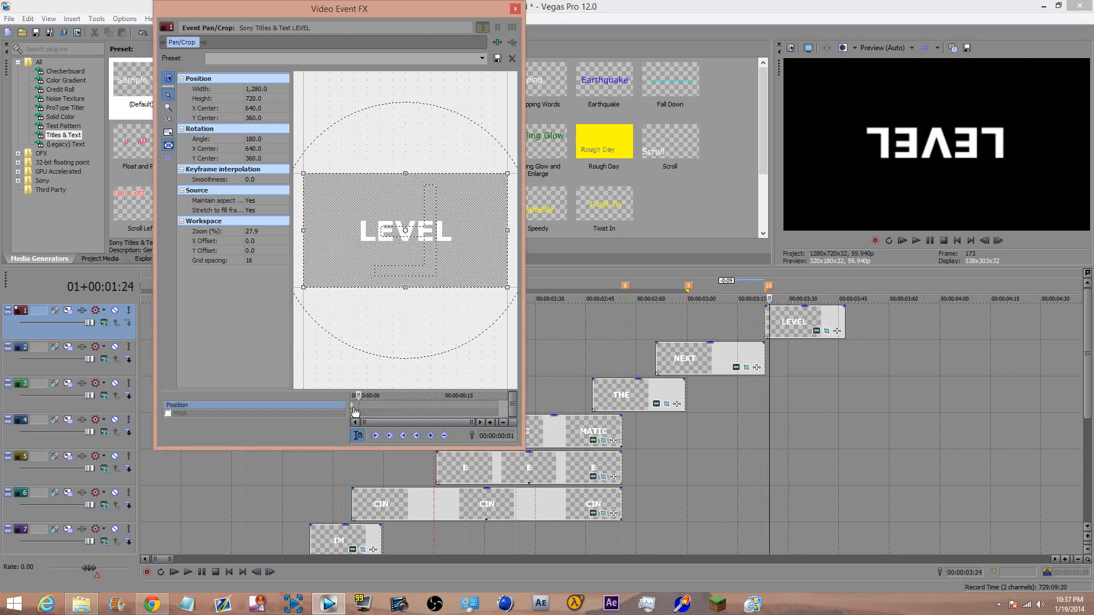
key(Right)
key(Right)
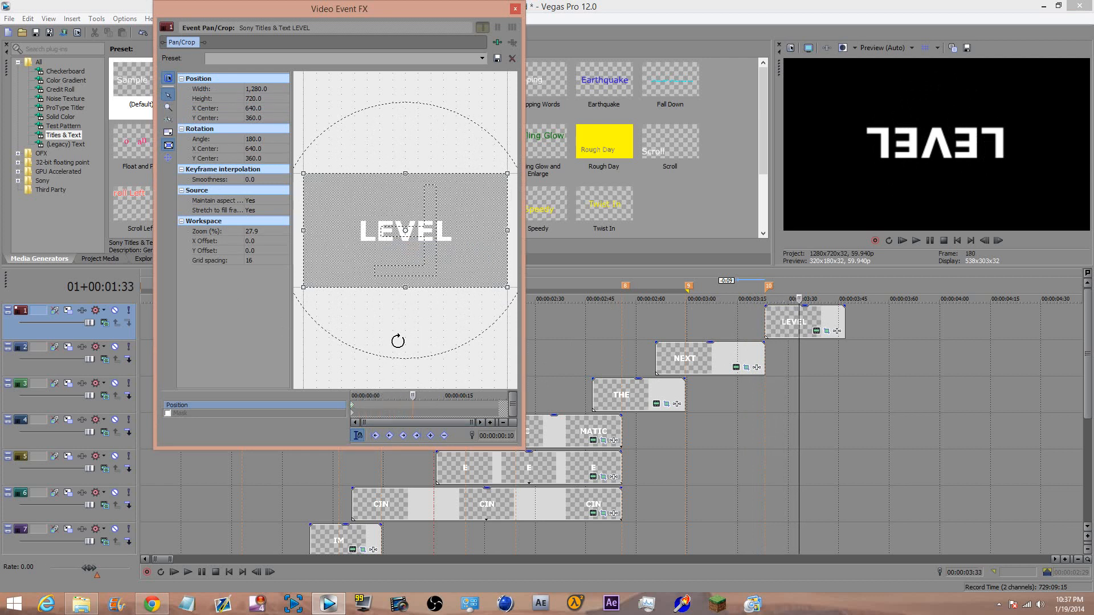
drag(398, 341, 410, 182)
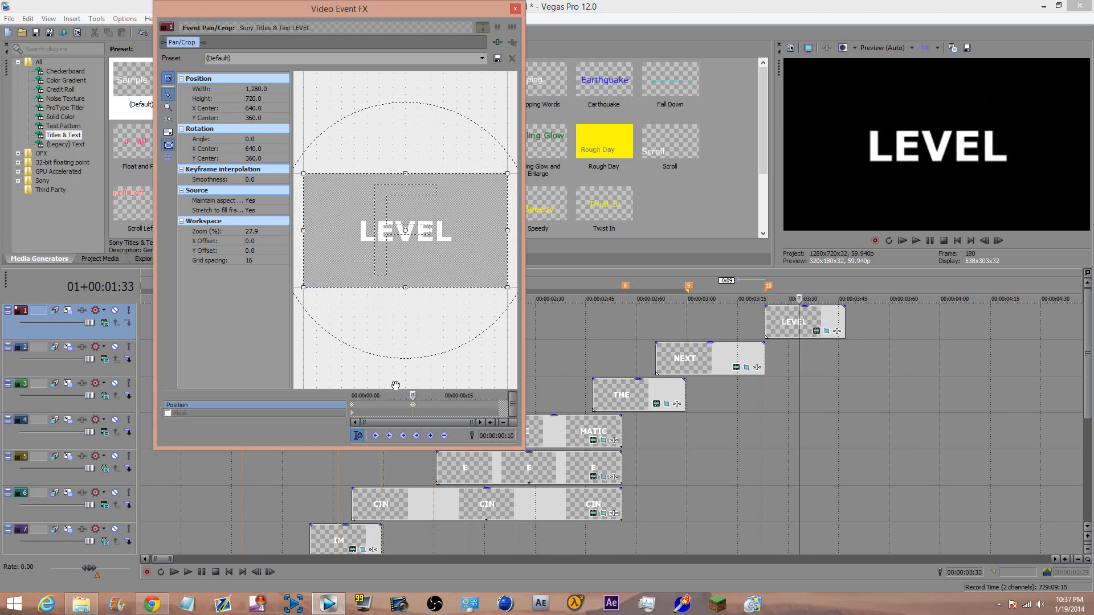
Examine LEVEL's half-turn from upside down to upright frame by frame
key(Left)
key(Left)
key(Left)
key(Left)
key(Left)
key(Left)
key(Left)
key(Left)
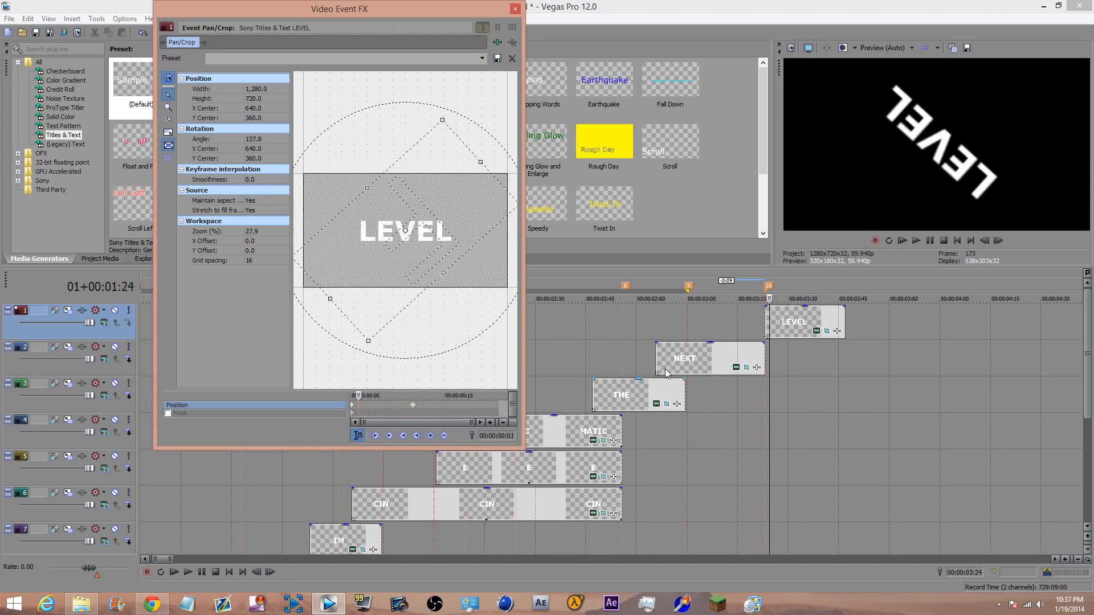
key(Right)
key(Right)
key(Right)
key(Right)
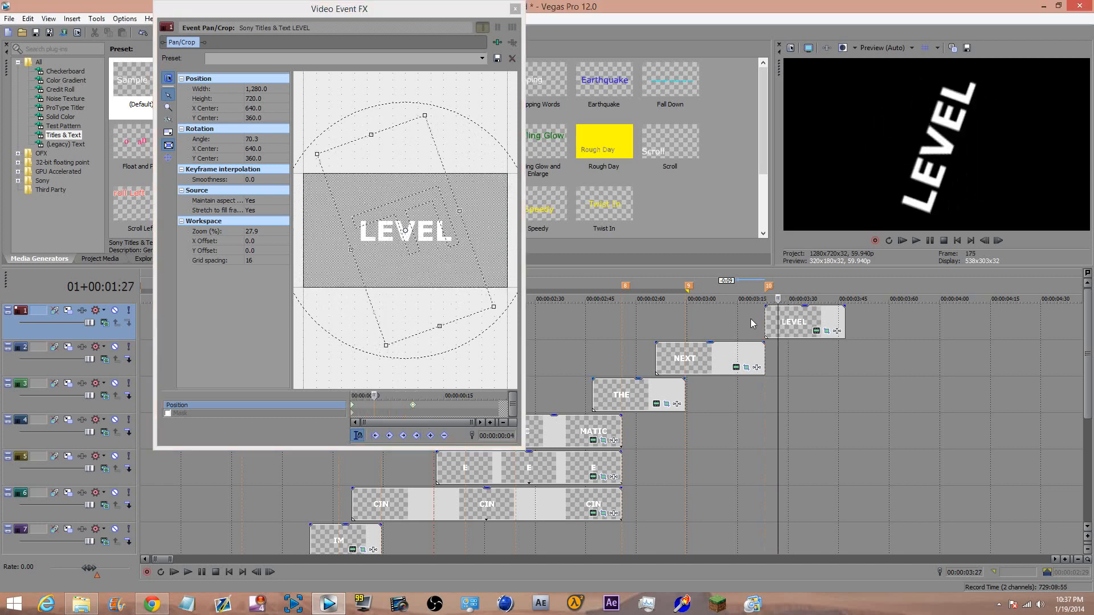
Rotate LEVEL's Pan/Crop keyframe at frame 10 to 360 degrees
key(Left)
click(414, 405)
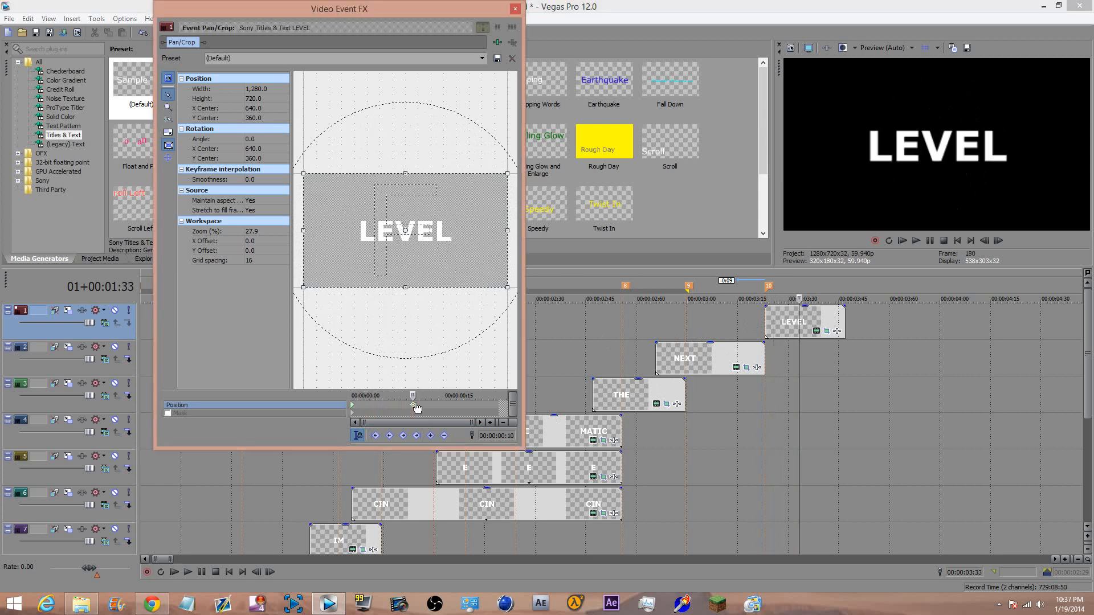
drag(460, 317, 424, 259)
Examine LEVEL's rotation from 180 to 360 degrees frame by frame, starting from the end of NEXT
key(Left)
key(Left)
key(Left)
key(Left)
key(Left)
key(Left)
key(Left)
key(Left)
key(Left)
key(Left)
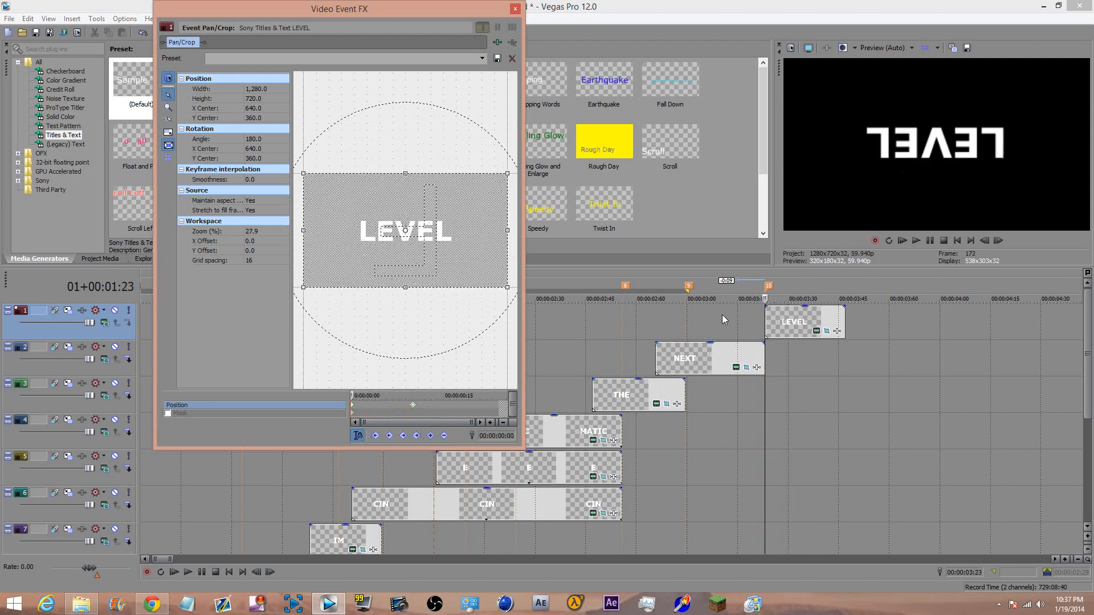
click(739, 322)
key(Right)
key(Right)
key(Right)
key(Right)
key(Right)
key(Right)
key(Right)
key(Right)
key(Right)
key(Right)
key(Right)
key(Right)
key(Right)
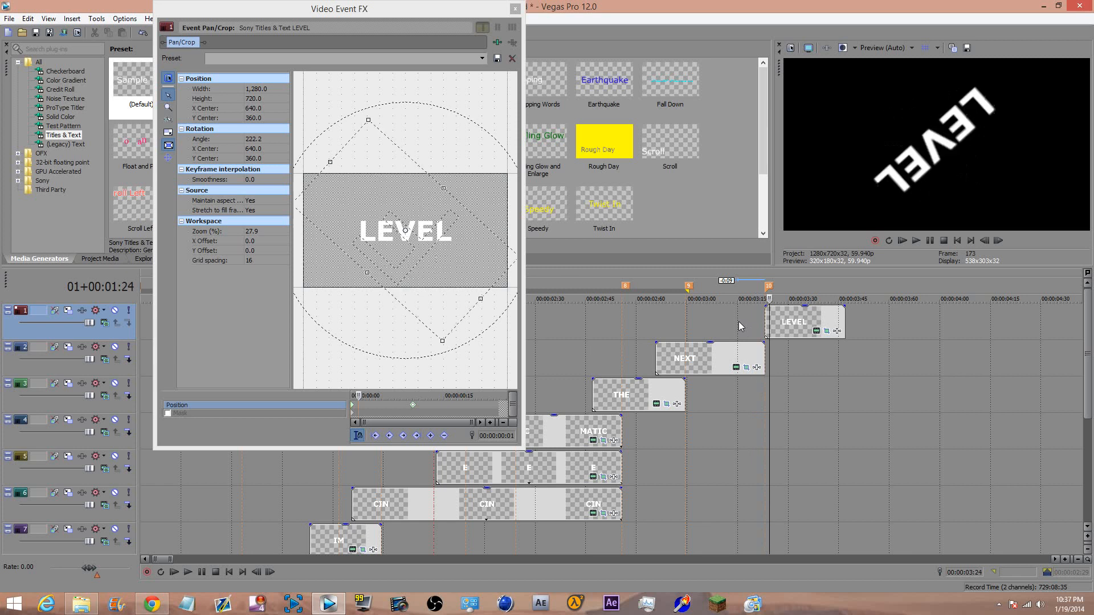
key(Right)
key(Right)
key(Right)
key(Right)
key(Right)
key(Right)
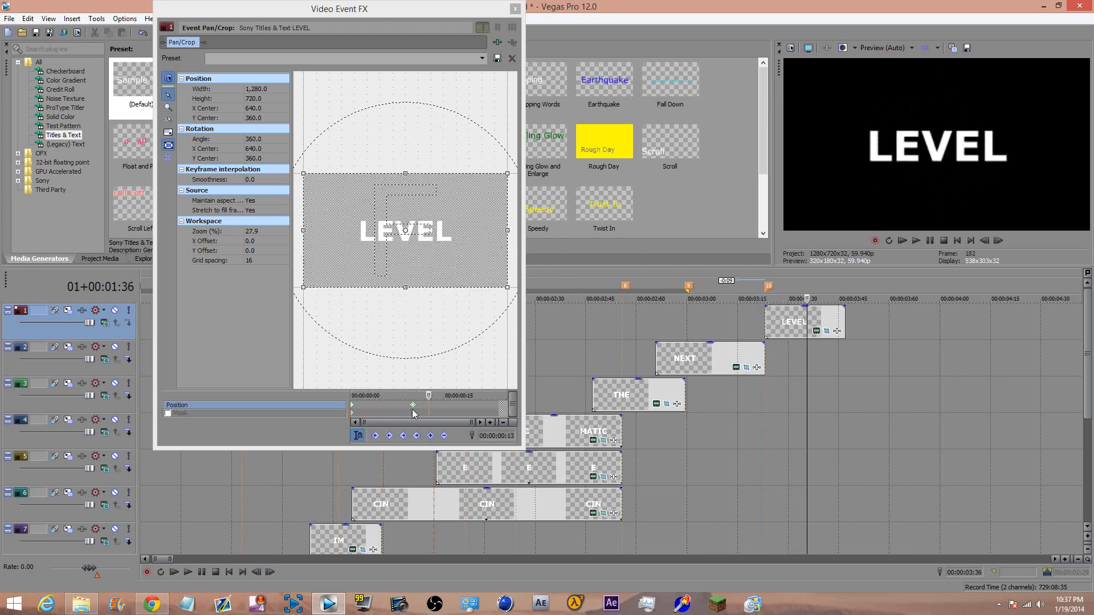
Play the transition from NEXT into the rotating LEVEL title several times
click(414, 410)
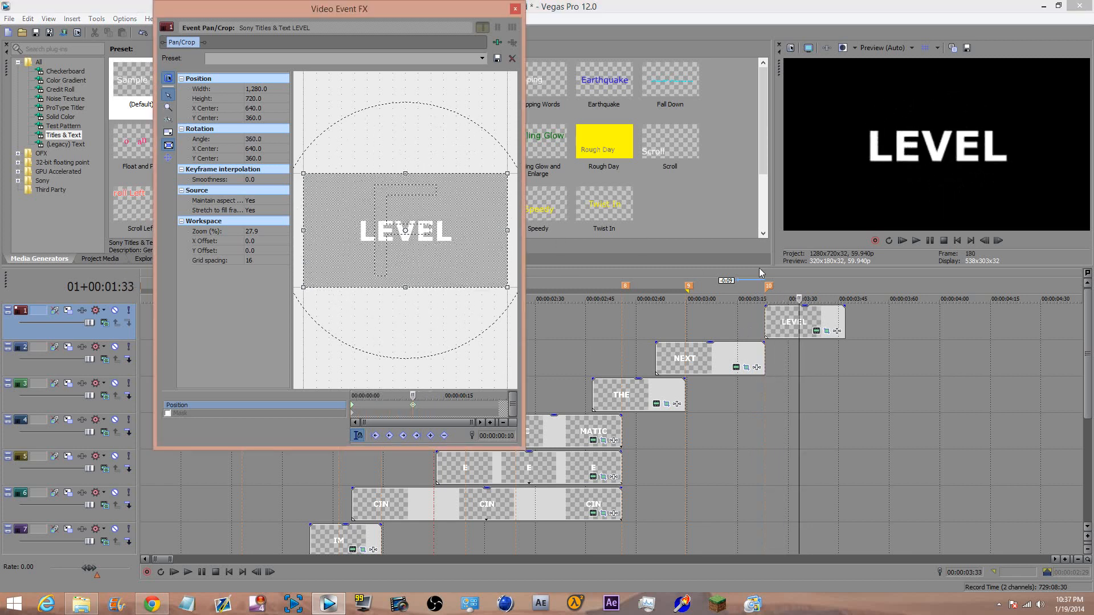
click(735, 328)
key(space)
key(space)
key(space)
key(space)
key(space)
key(space)
key(space)
key(space)
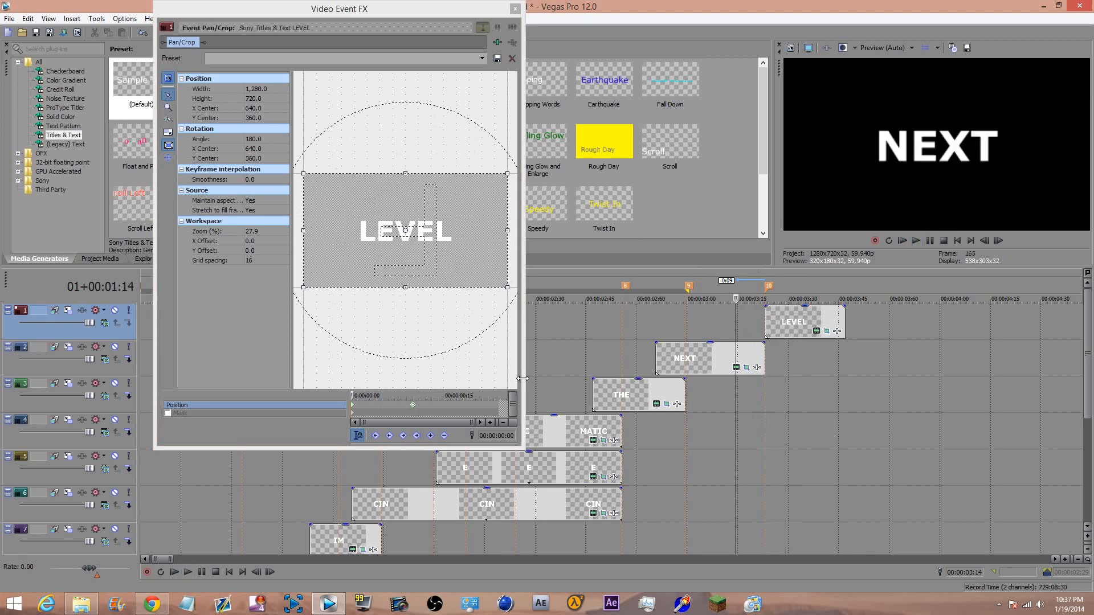
key(space)
Rotate LEVEL's Pan/Crop keyframe at frame 10 slightly past upright, to 364.8 degrees
click(414, 406)
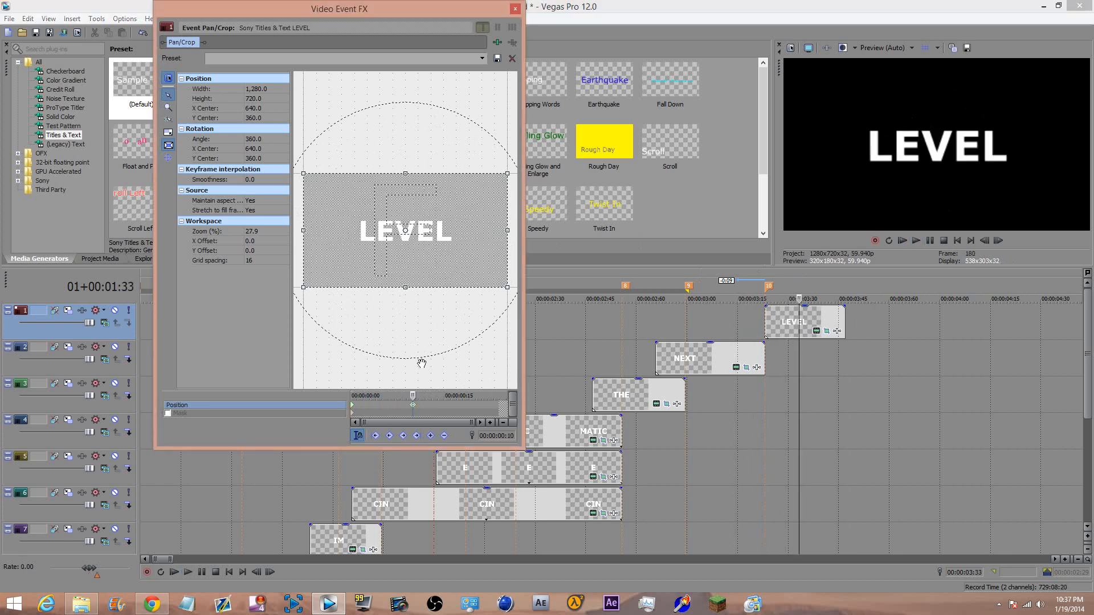
click(404, 394)
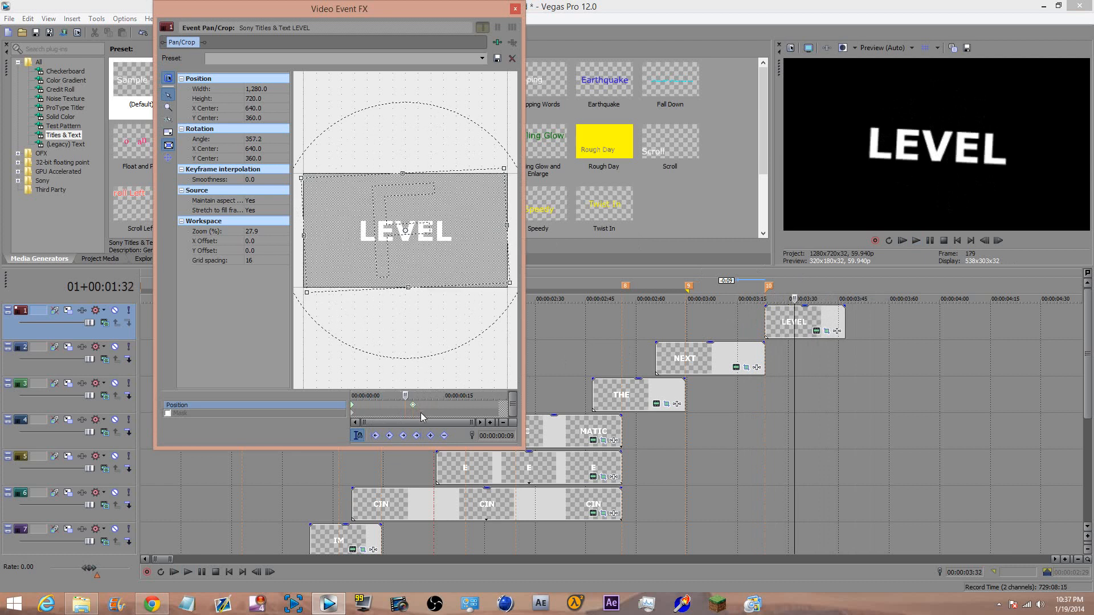
key(Right)
drag(420, 345, 409, 345)
Restore LEVEL's default Pan/Crop framing at frame 13 and set that keyframe's interpolation to Fast
click(428, 406)
right_click(445, 275)
click(459, 280)
right_click(430, 407)
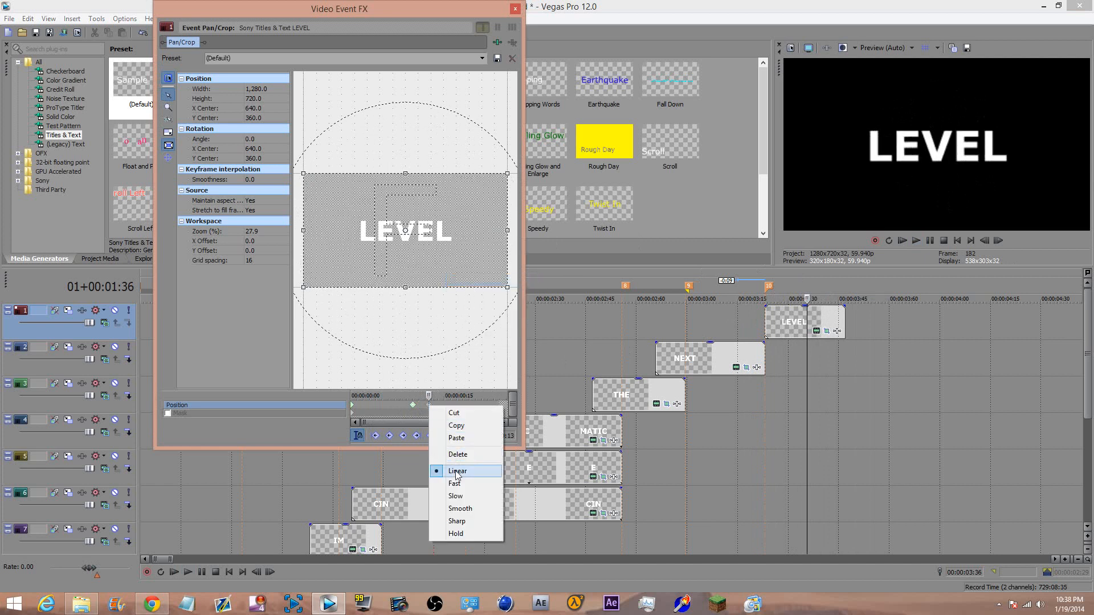
click(463, 482)
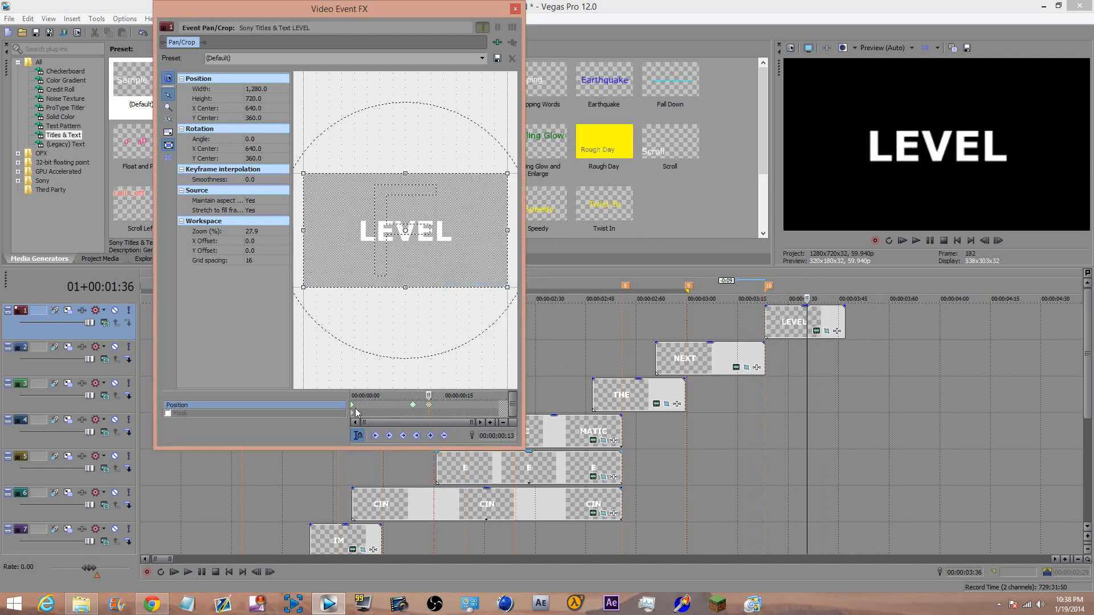
Set LEVEL's starting Pan/Crop keyframe to Slow interpolation and decline the incoming Skype call
right_click(353, 406)
click(385, 497)
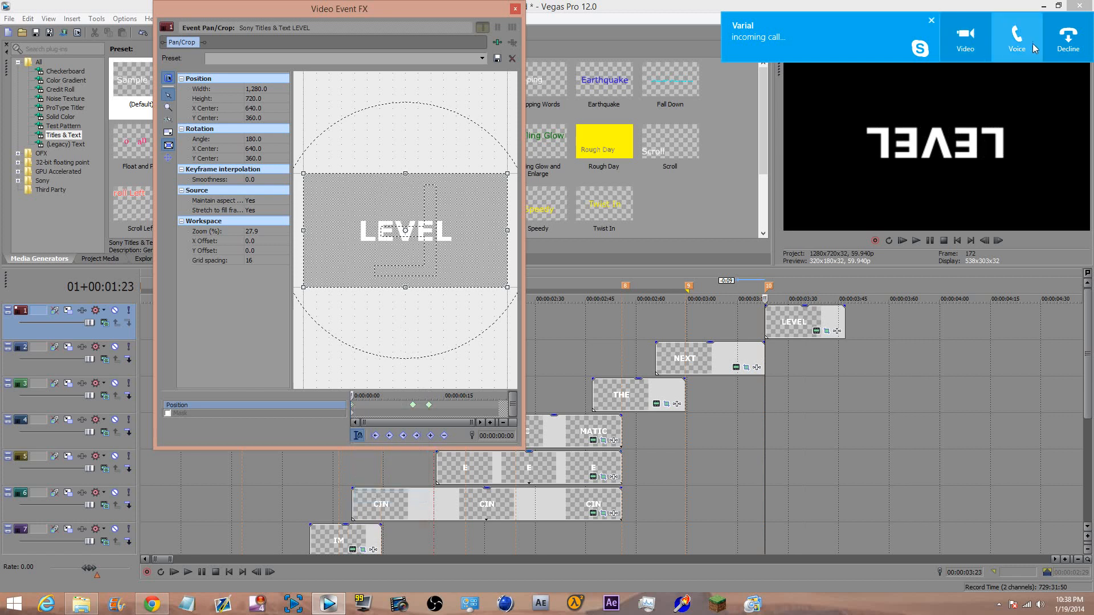
click(1067, 42)
click(515, 8)
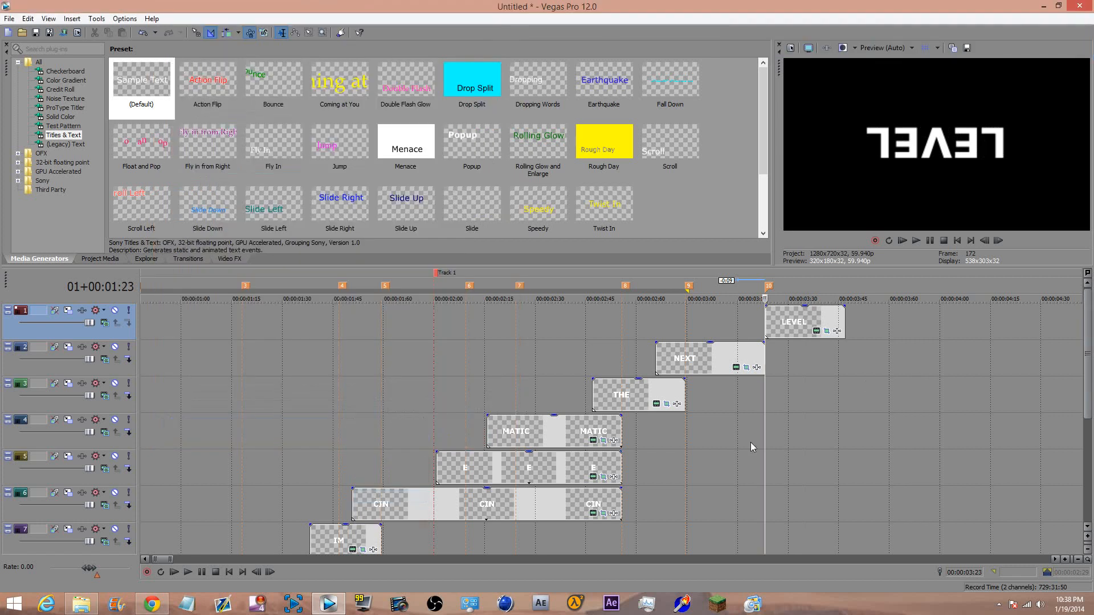
Set the loop region to the music clip's length and extend its start back to the beginning of the timeline
scroll(752, 447, down, 5)
scroll(644, 435, up, 3)
drag(1082, 357, 1083, 428)
click(431, 507)
double_click(433, 507)
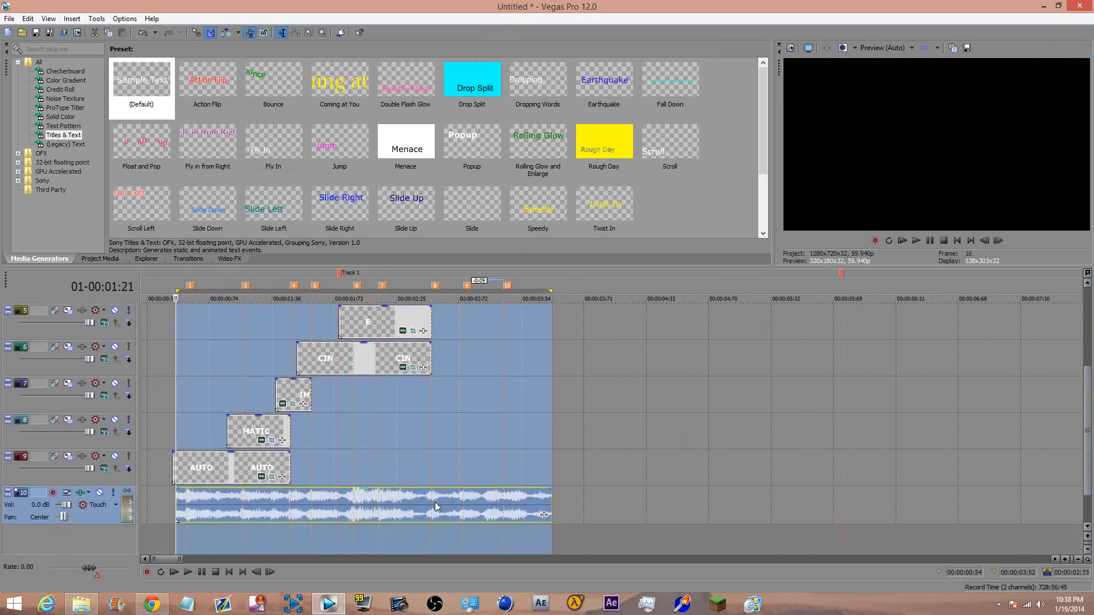
drag(175, 288, 142, 288)
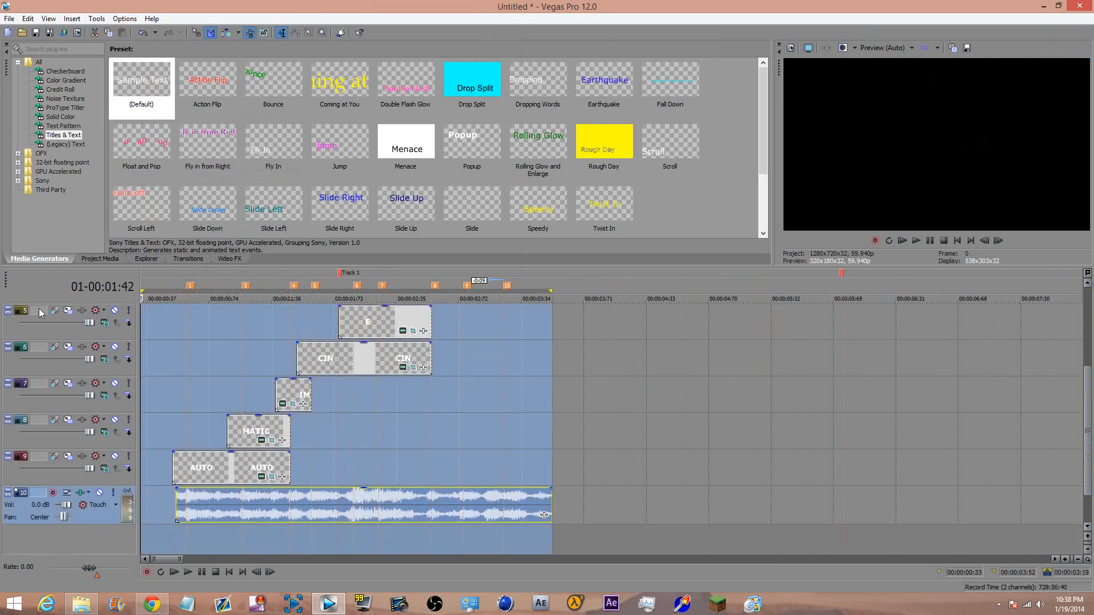
Play the whole text animation with the music from the beginning
key(space)
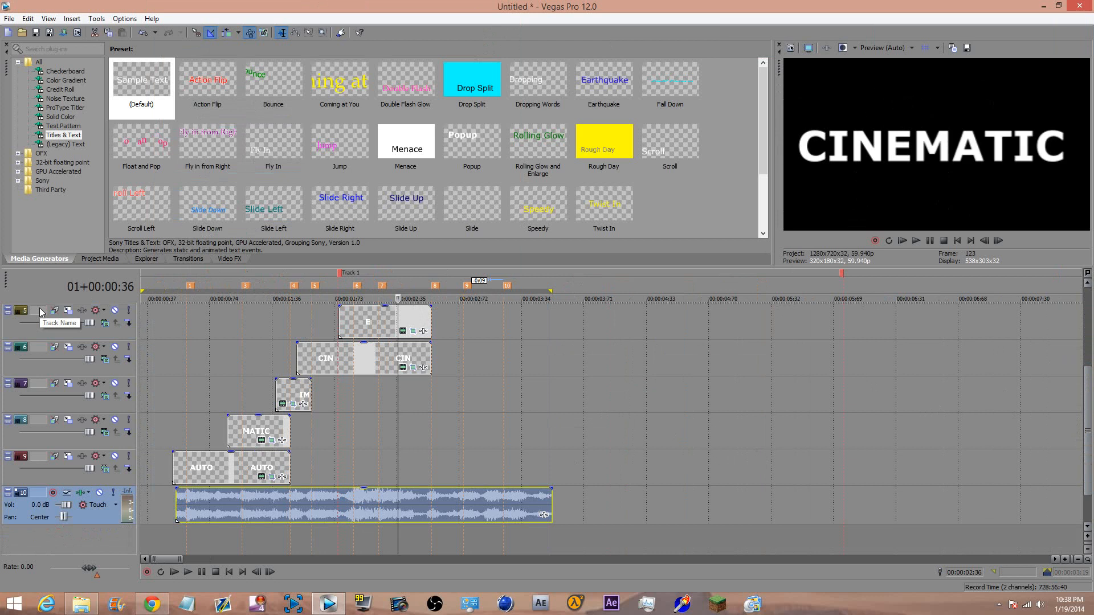
key(space)
key(space)
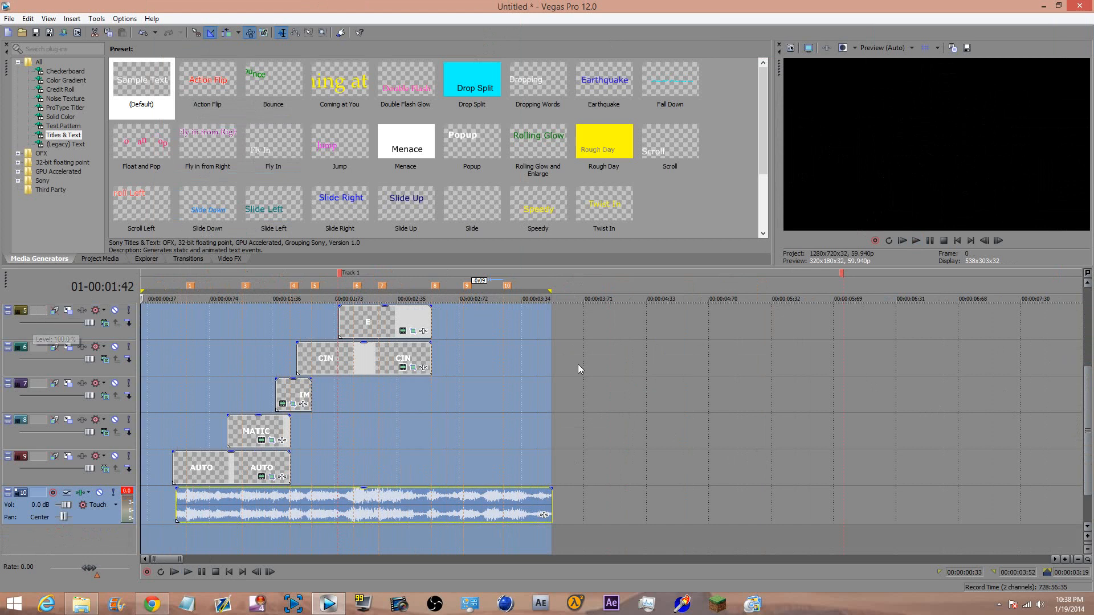
Play the timeline from the middle of NEXT into LEVEL to check the transition
drag(1089, 407, 1062, 343)
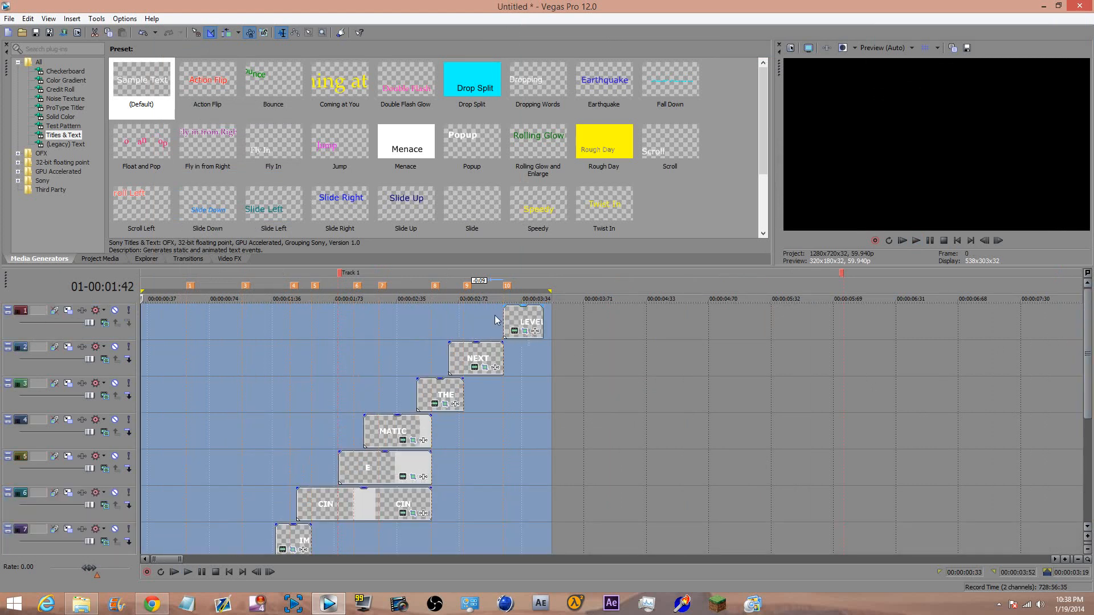
click(466, 327)
key(space)
key(space)
click(488, 328)
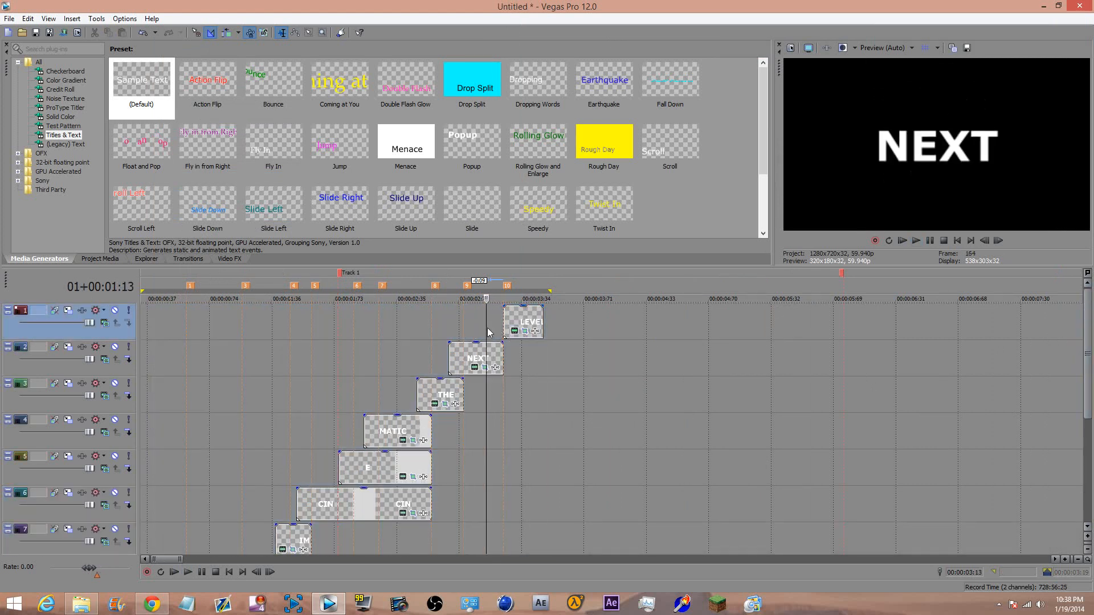
scroll(498, 330, up, 3)
key(space)
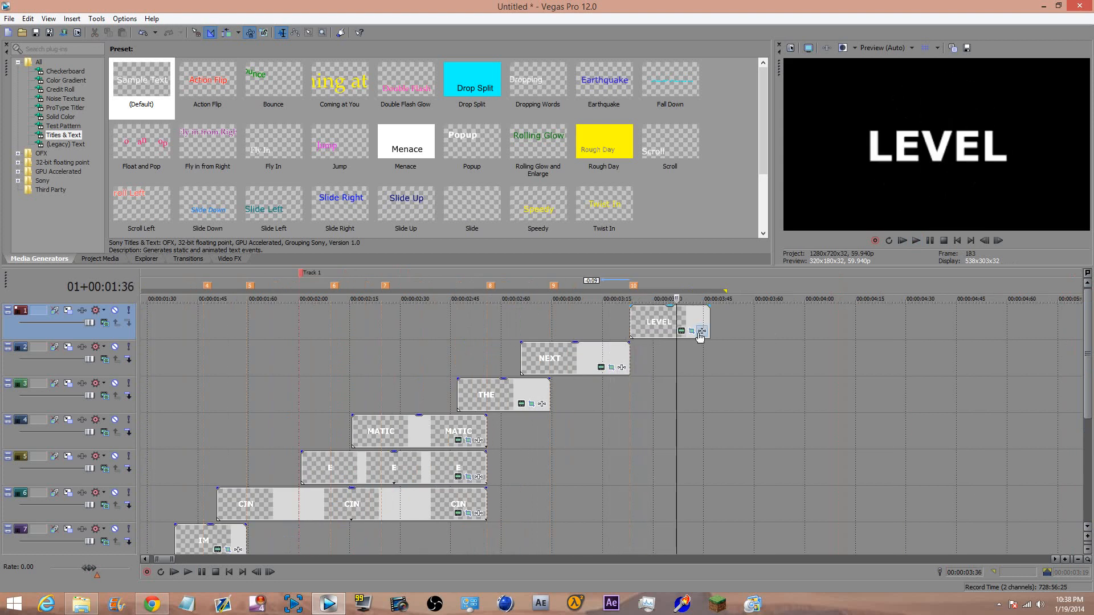
Replace LEVEL's Pan/Crop keyframe at frame 13 with one rotated back upright and set to Slow interpolation
click(684, 331)
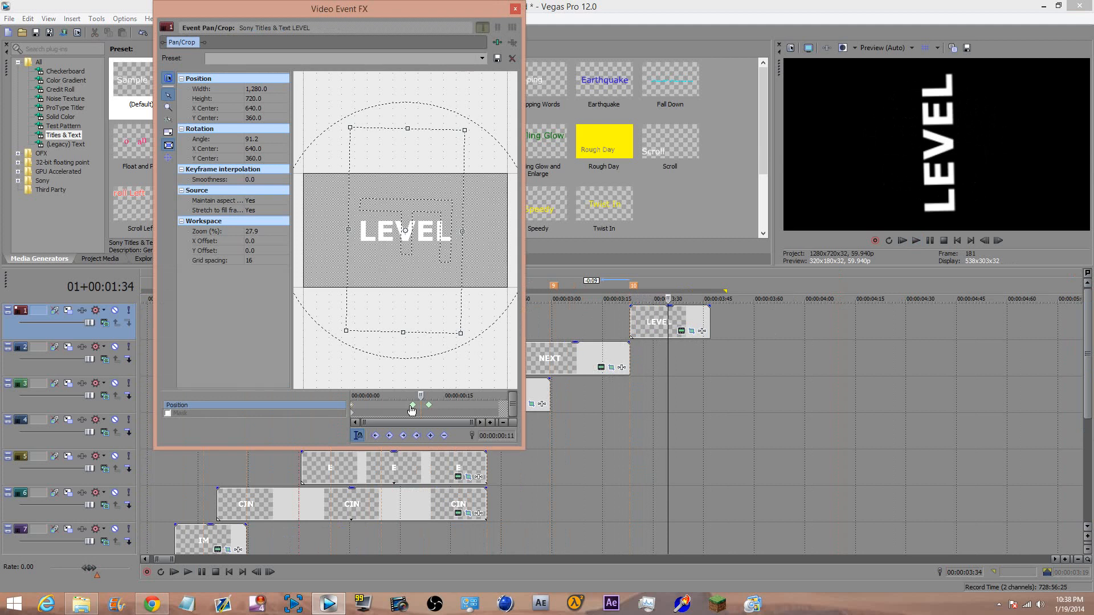
click(429, 405)
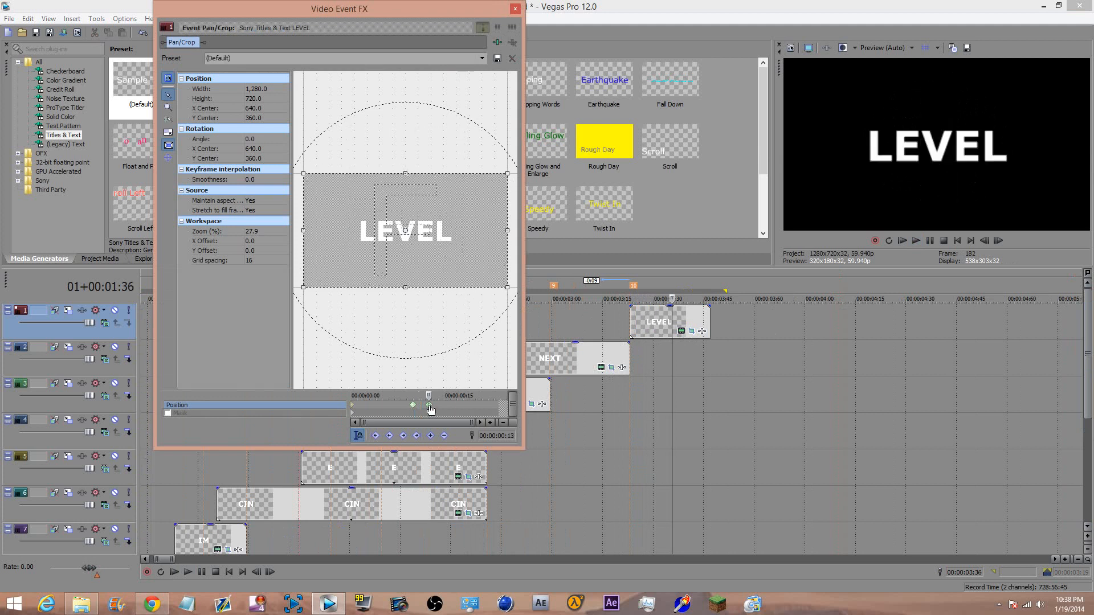
key(Delete)
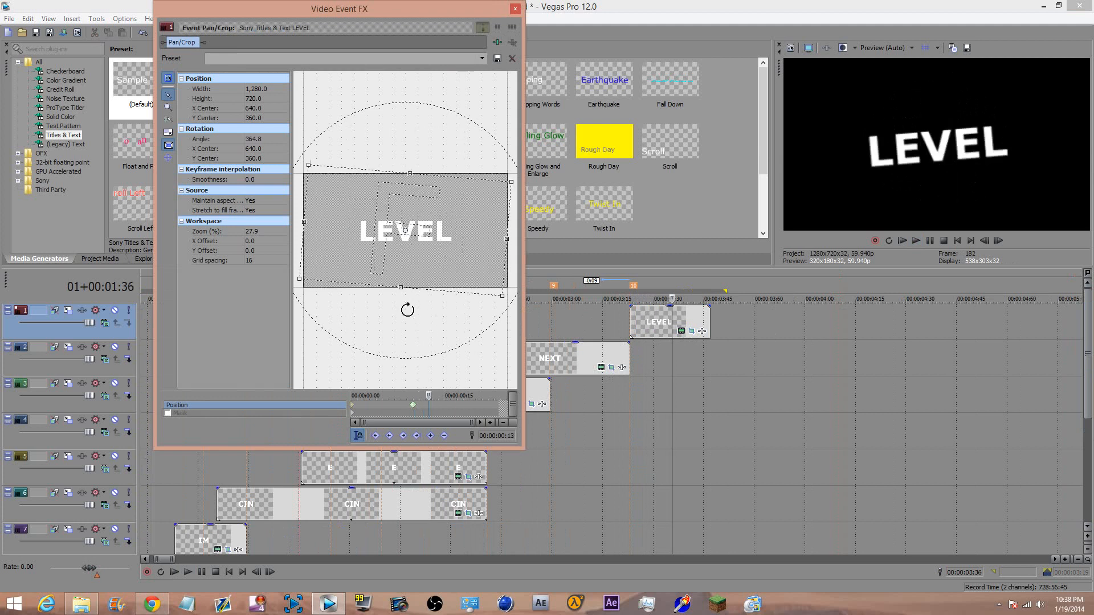
drag(408, 309, 416, 311)
right_click(431, 408)
click(458, 499)
click(515, 8)
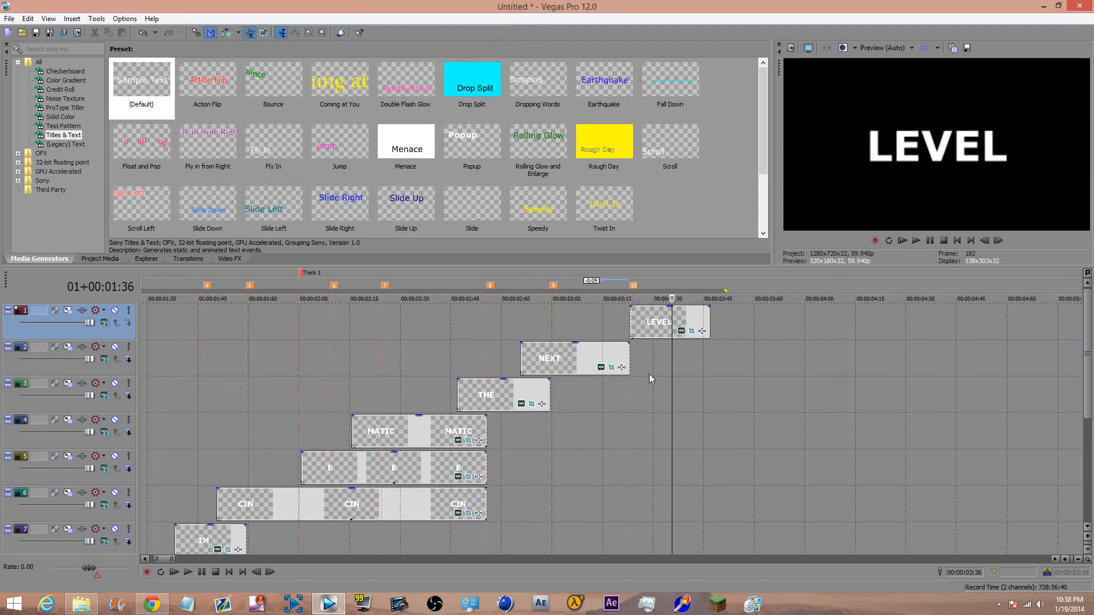
Examine the rotation from NEXT into LEVEL frame by frame and play it back
key(Left)
key(Left)
key(Left)
key(Left)
key(Left)
key(Left)
key(Left)
key(Left)
key(Left)
key(Left)
key(Right)
key(Right)
key(Right)
key(Right)
key(Right)
key(Right)
key(Right)
key(Right)
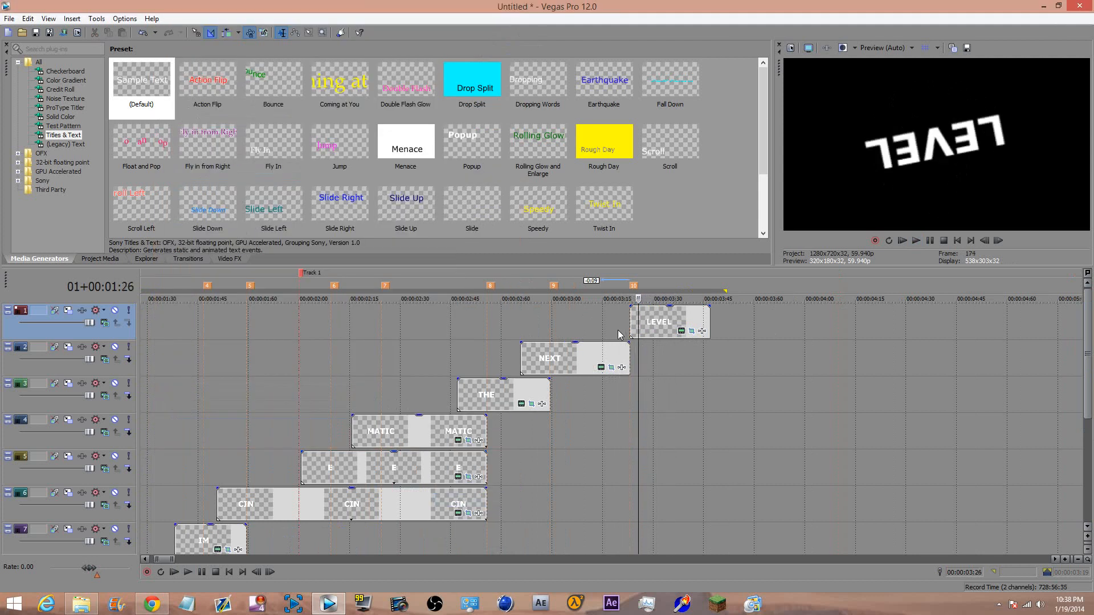
click(598, 324)
key(Right)
key(Right)
key(Right)
key(Right)
key(Right)
key(Right)
key(Right)
key(Right)
key(Right)
key(Right)
key(Right)
key(Right)
key(Right)
key(Right)
key(Right)
key(Right)
key(Right)
key(Right)
key(Right)
key(Right)
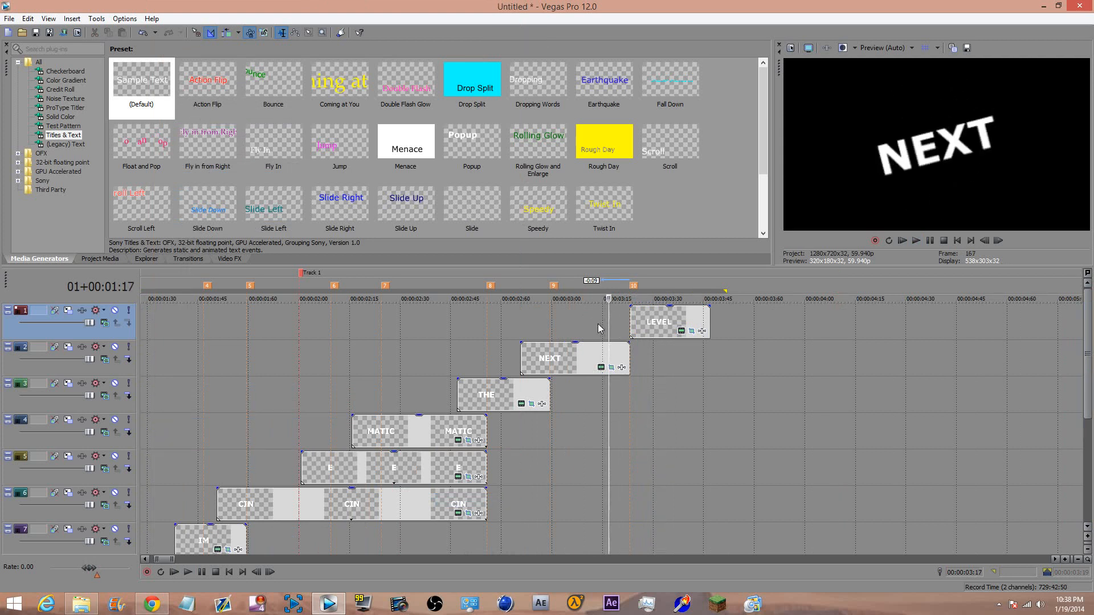
click(603, 317)
key(space)
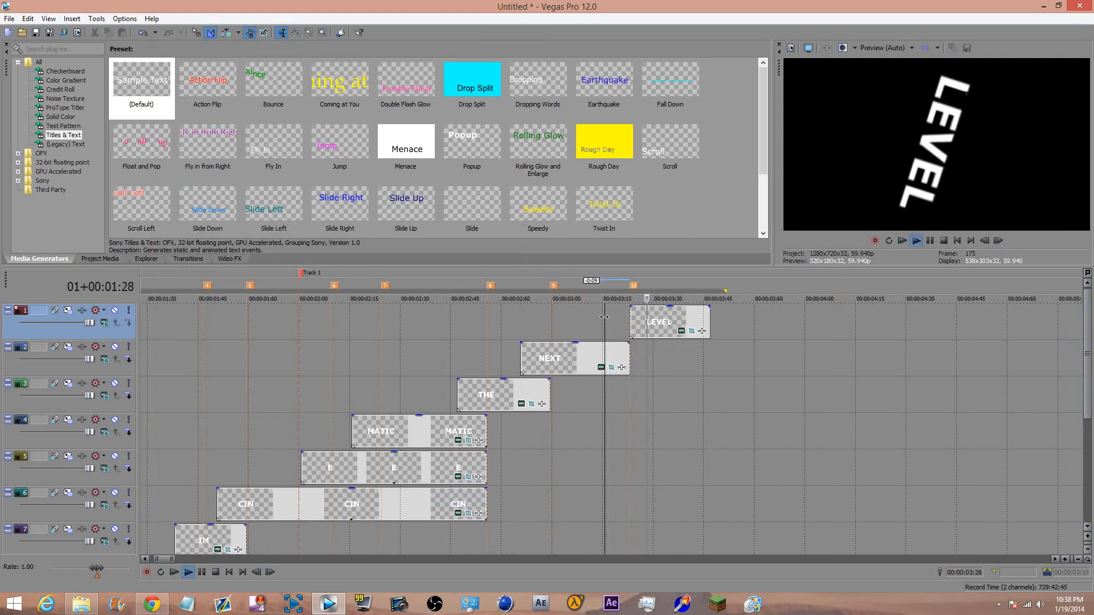
key(space)
Set NEXT's last Pan/Crop keyframe, at frame 33, to Smooth interpolation
click(611, 368)
click(500, 405)
right_click(499, 404)
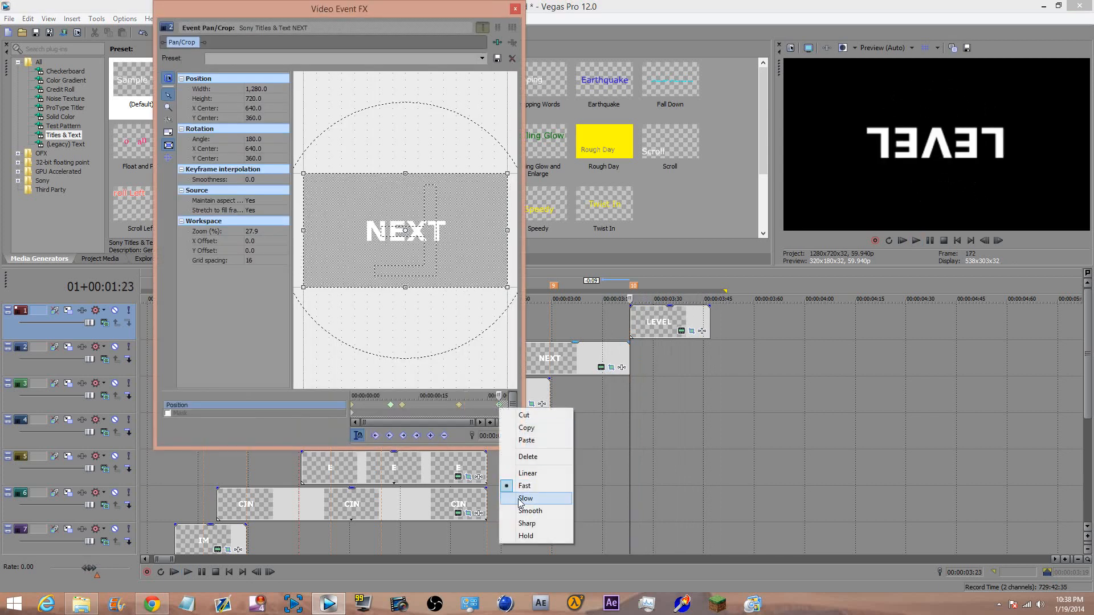
click(525, 511)
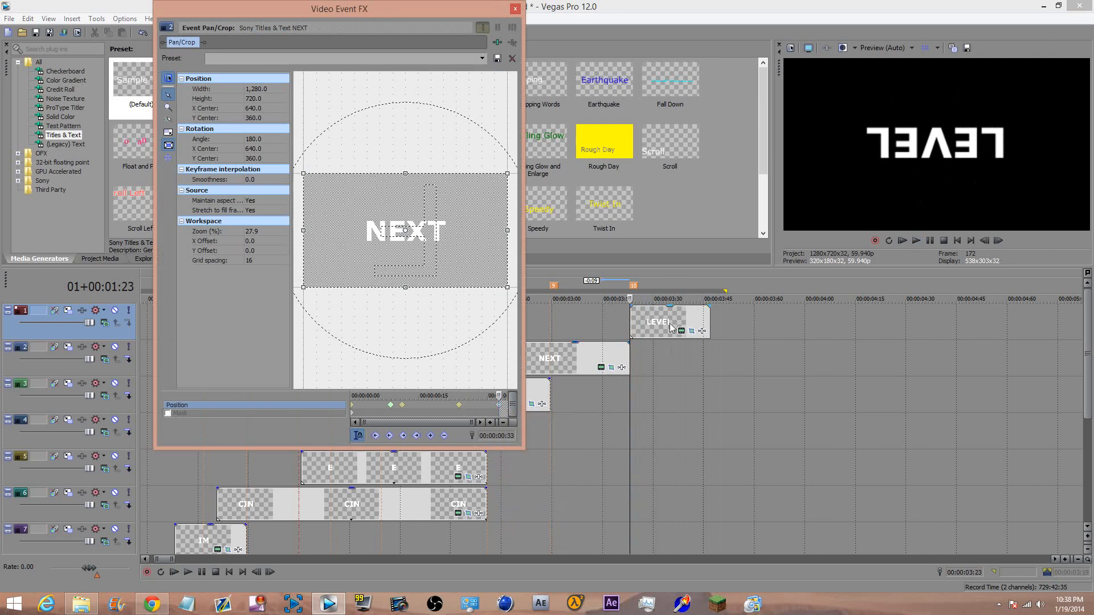
Set LEVEL's starting Pan/Crop keyframe to Smooth interpolation and close its effects window
click(687, 330)
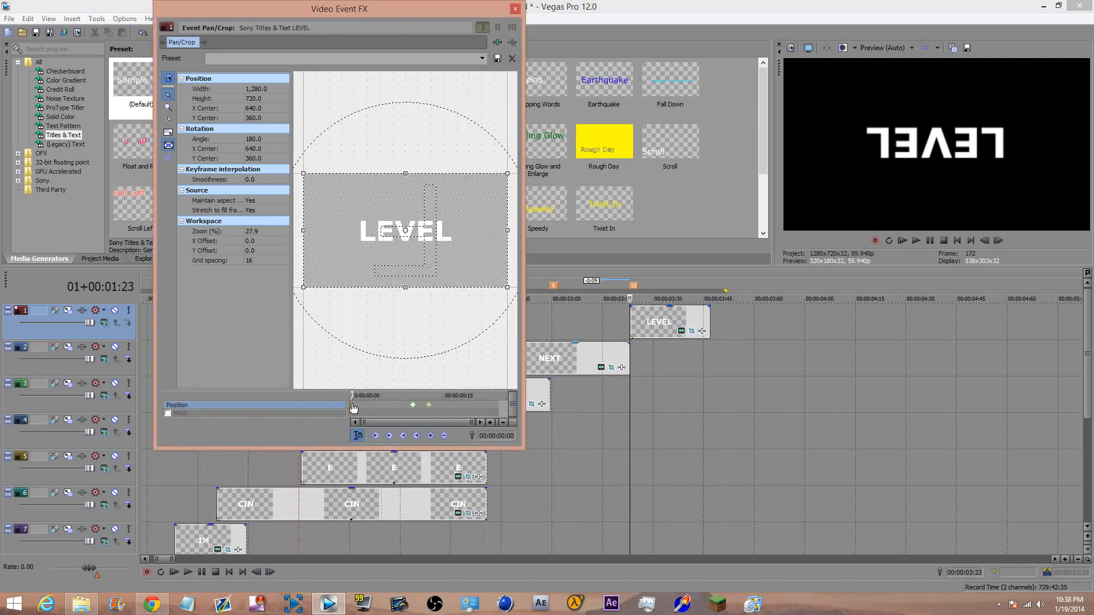
right_click(353, 408)
click(379, 508)
double_click(515, 16)
drag(1092, 39, 854, 5)
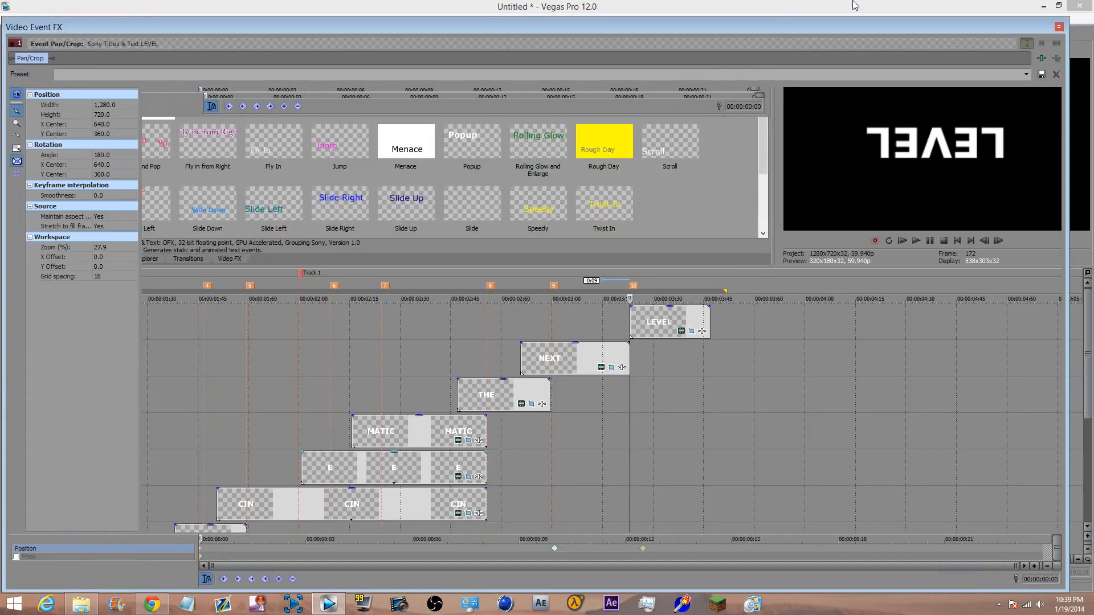
drag(1044, 578, 524, 285)
click(512, 11)
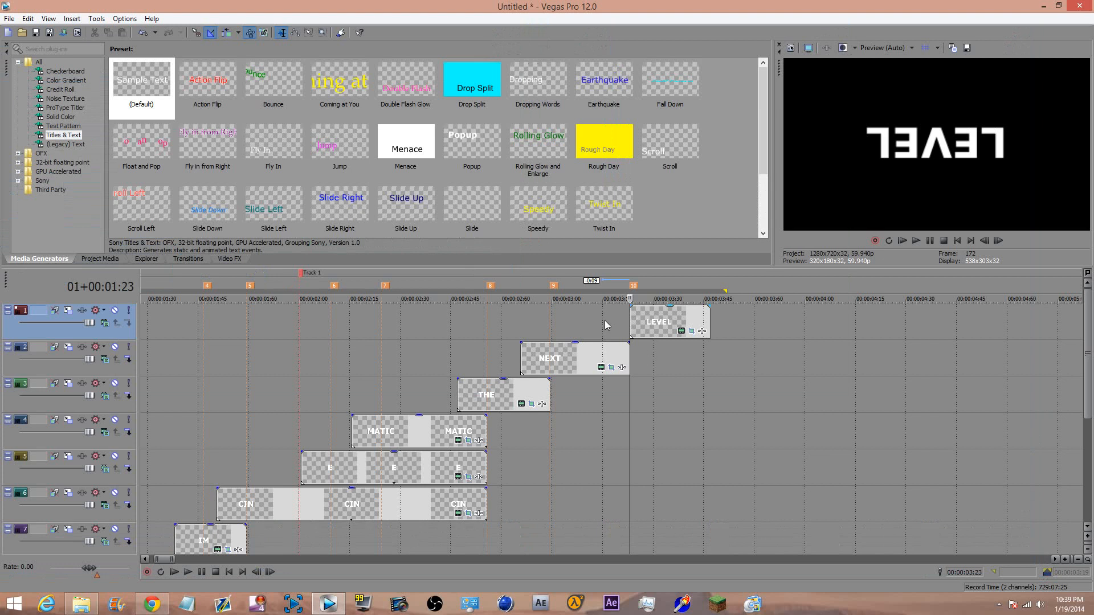
Review the rotation into LEVEL, and play the whole animation from before the first title
click(597, 323)
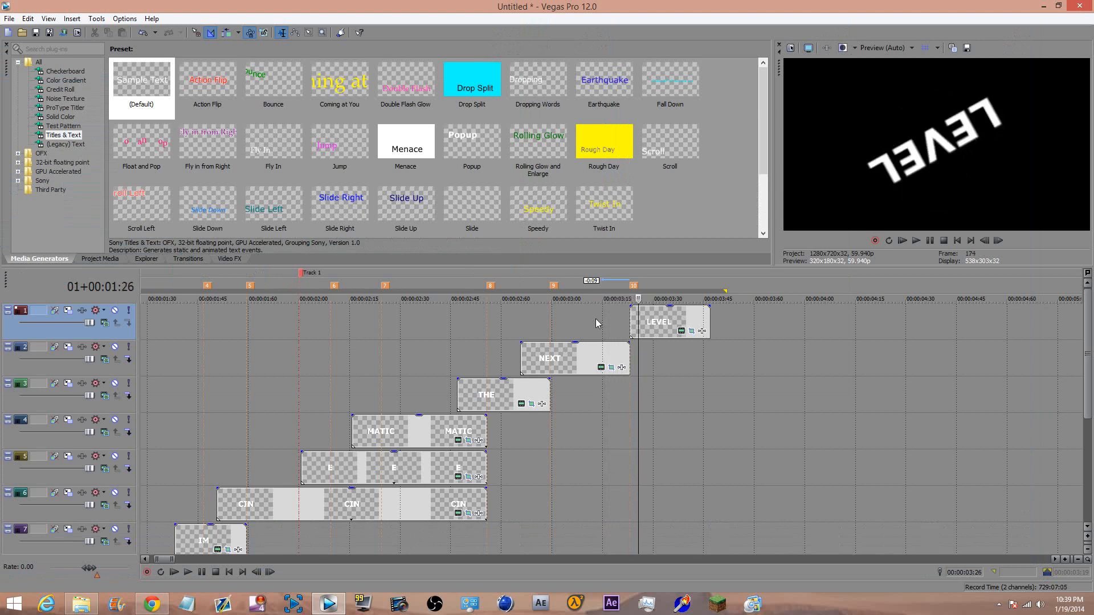
scroll(597, 323, down, 3)
scroll(442, 421, down, 8)
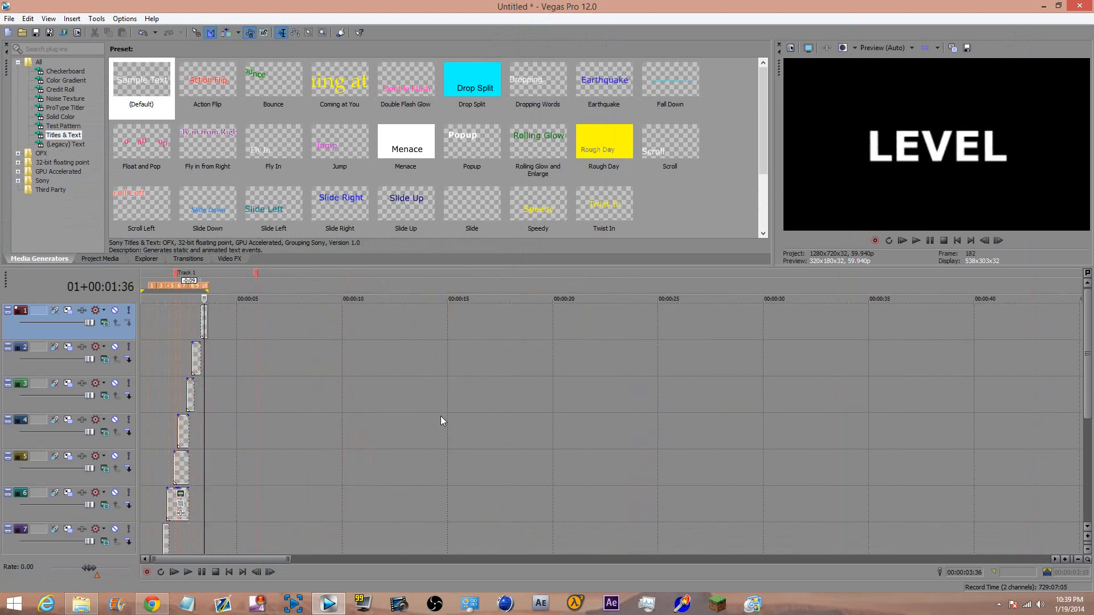
scroll(187, 487, up, 5)
click(166, 480)
key(space)
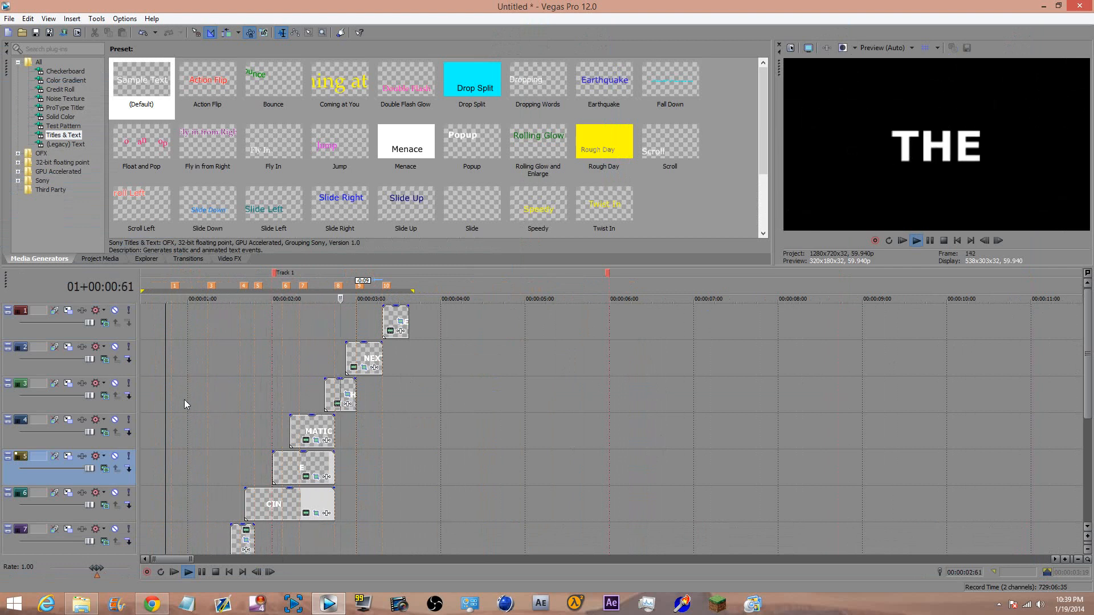
key(space)
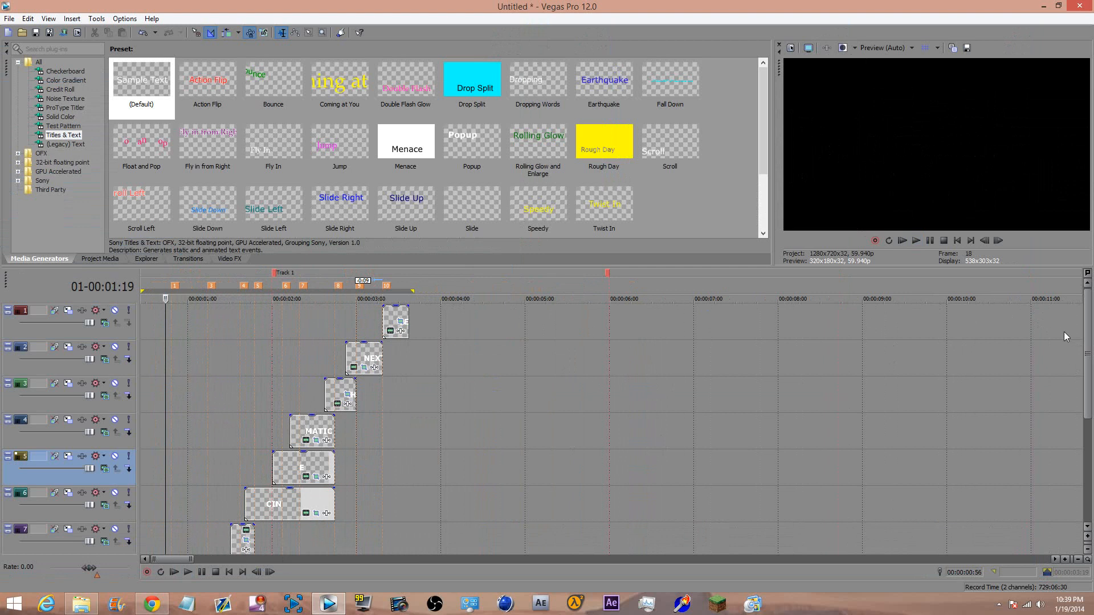
Play the animation through once more from before the first title and stop past its end
drag(1088, 366, 1089, 410)
key(space)
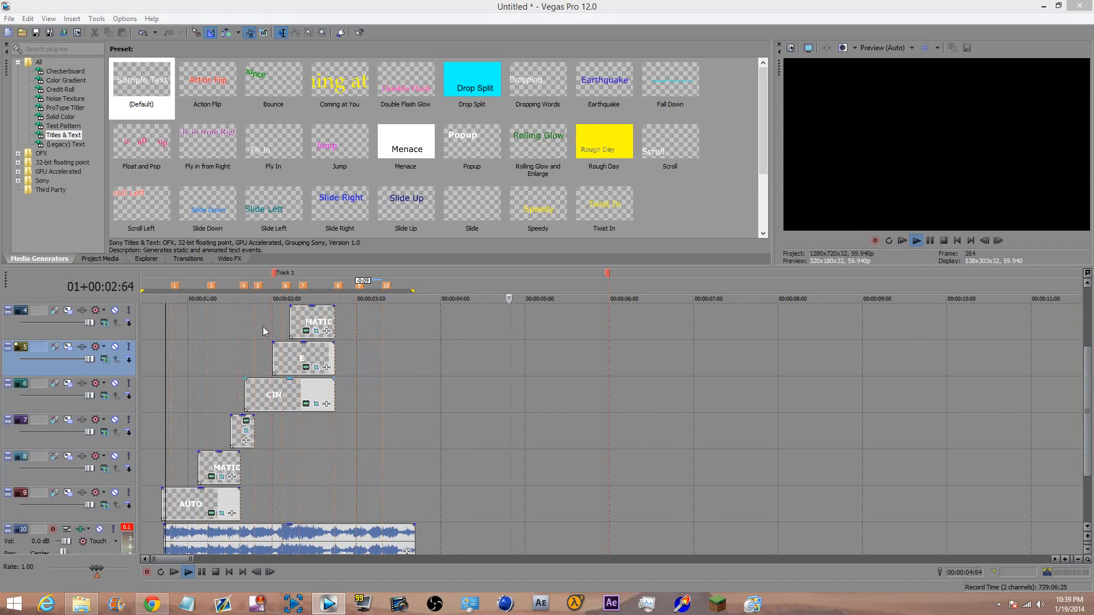
click(479, 433)
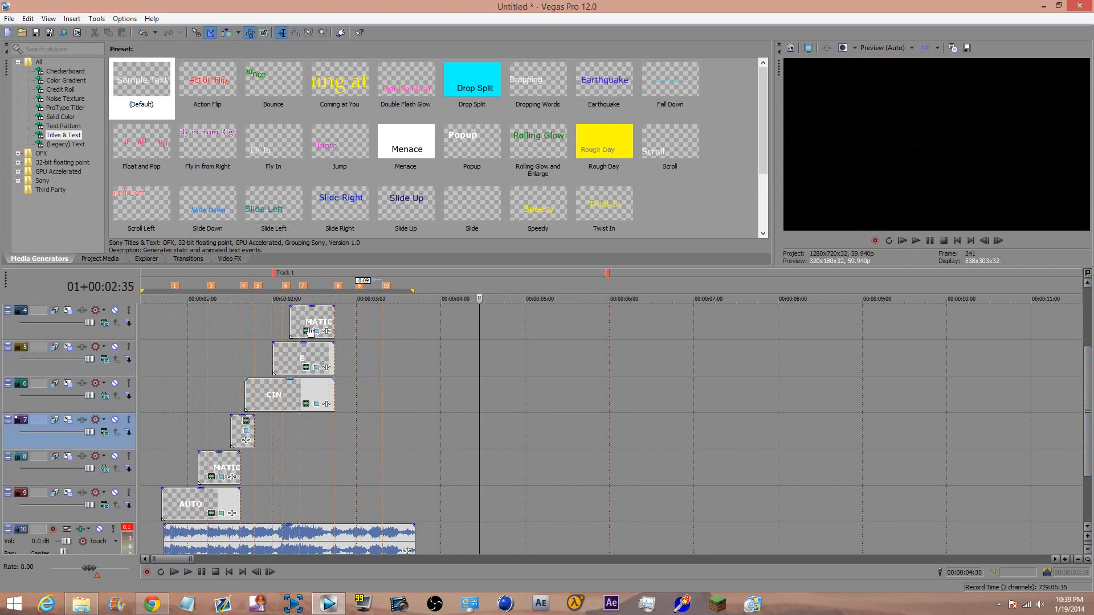
Find the RSMB motion blur effect among the video effects and select its "ultra rsmb fajit in me" preset
click(229, 258)
scroll(90, 171, down, 20)
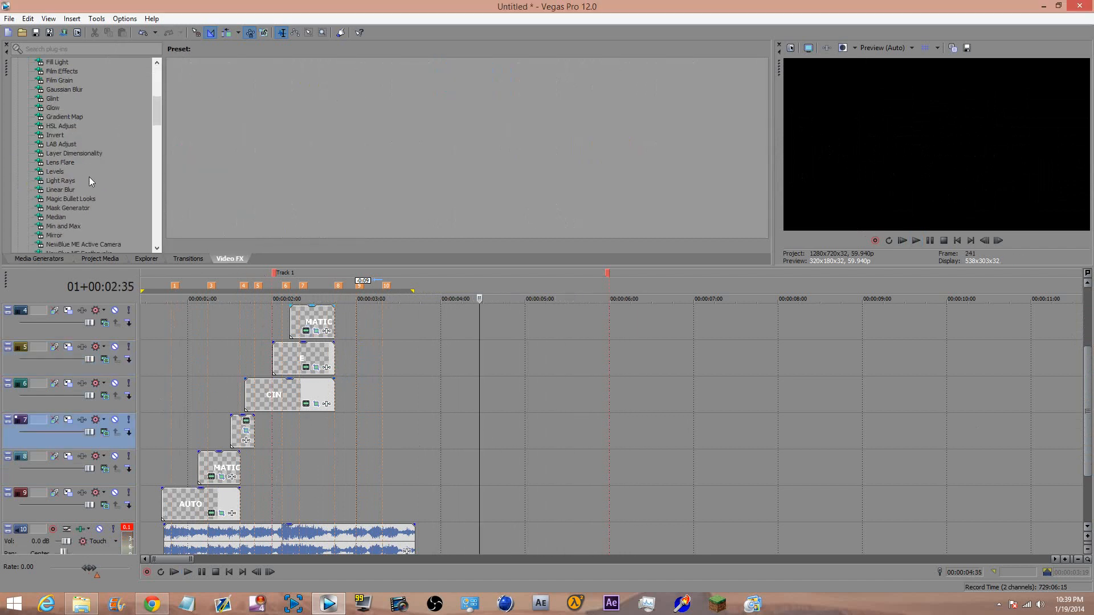
scroll(104, 196, down, 6)
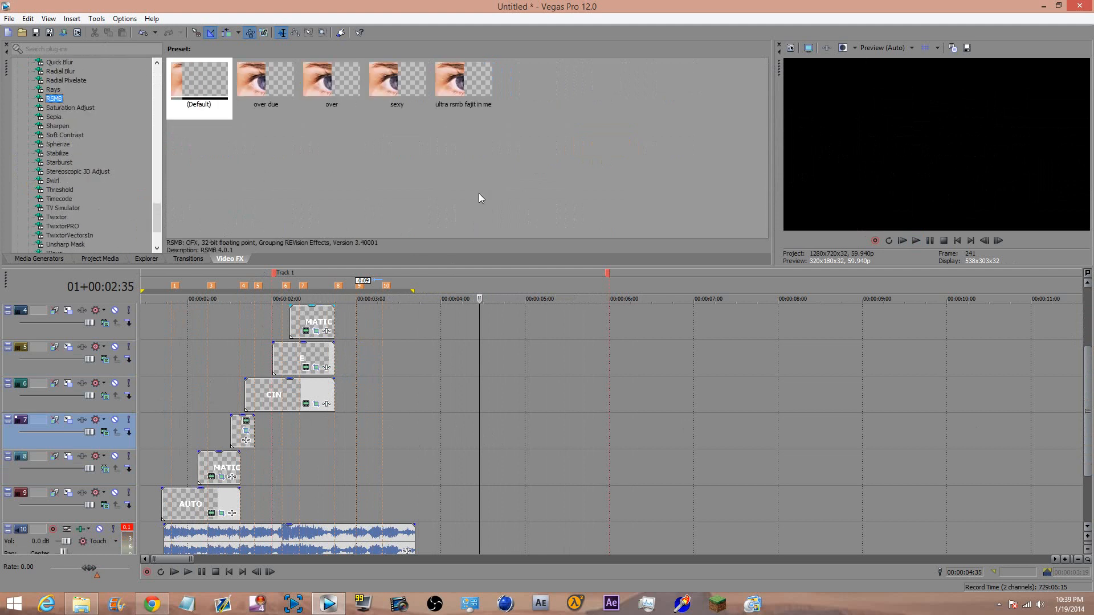
scroll(1089, 402, up, 3)
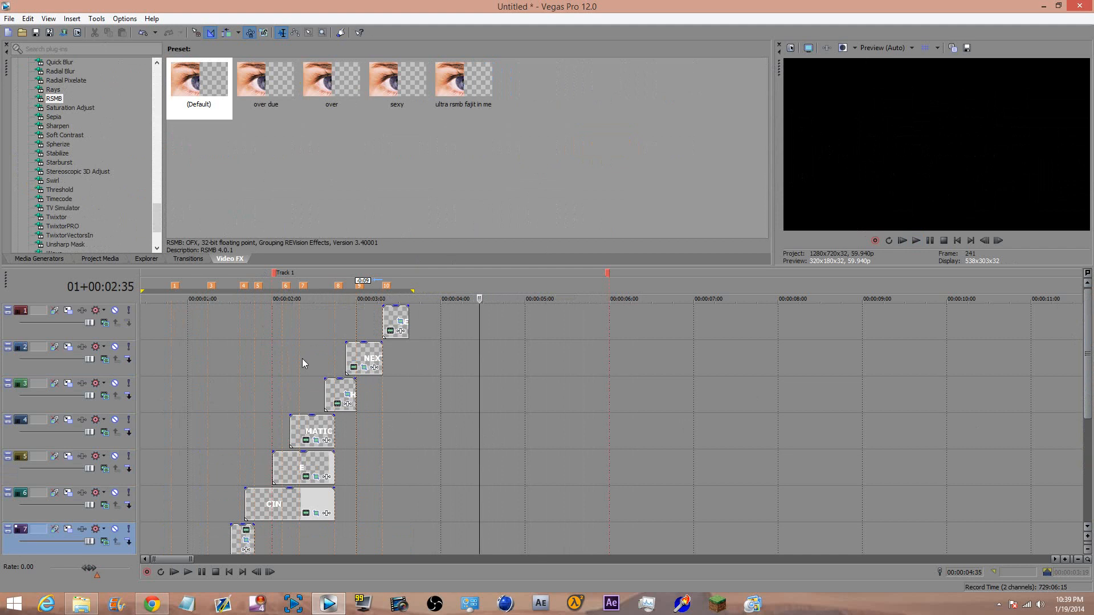
click(303, 363)
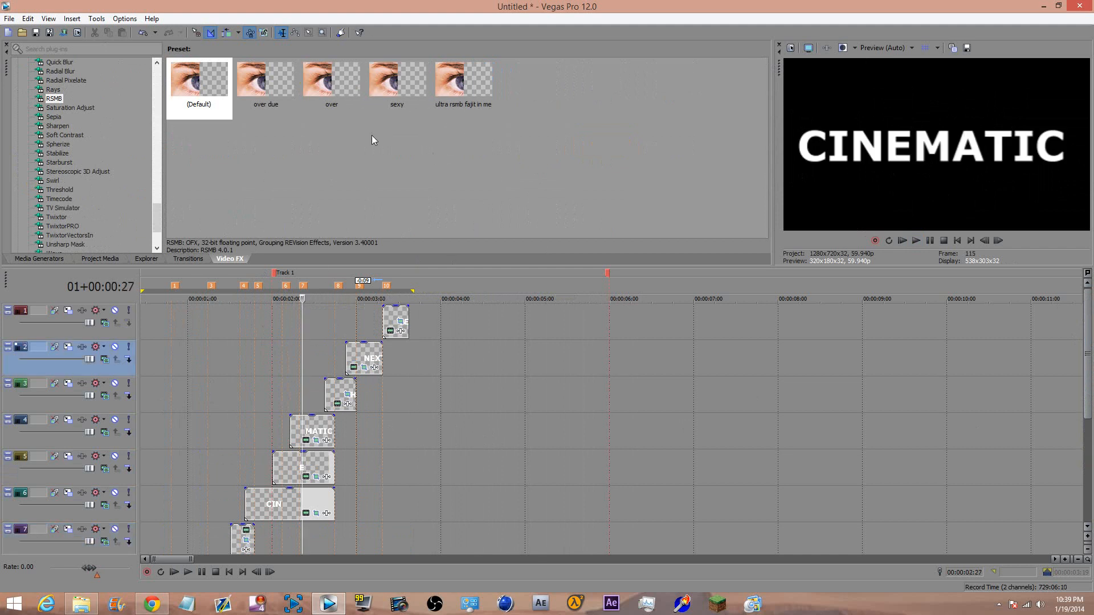
click(448, 79)
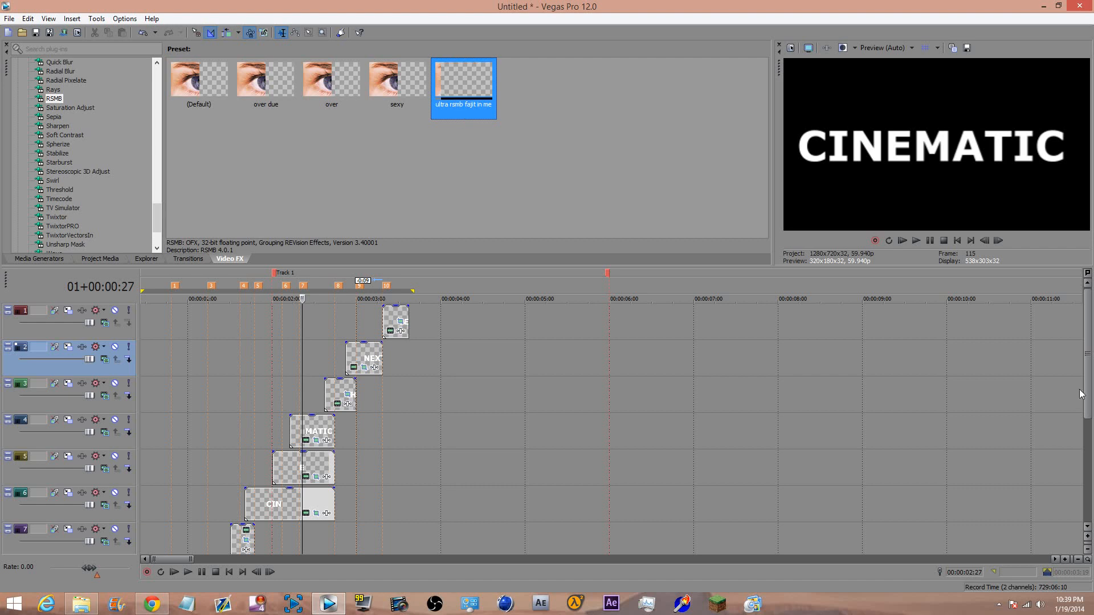
Insert a new video track above all titles, apply the "ultra rsmb fajit in me" RSMB preset to it, and close the effect window
click(232, 378)
key(ctrl+shift+q)
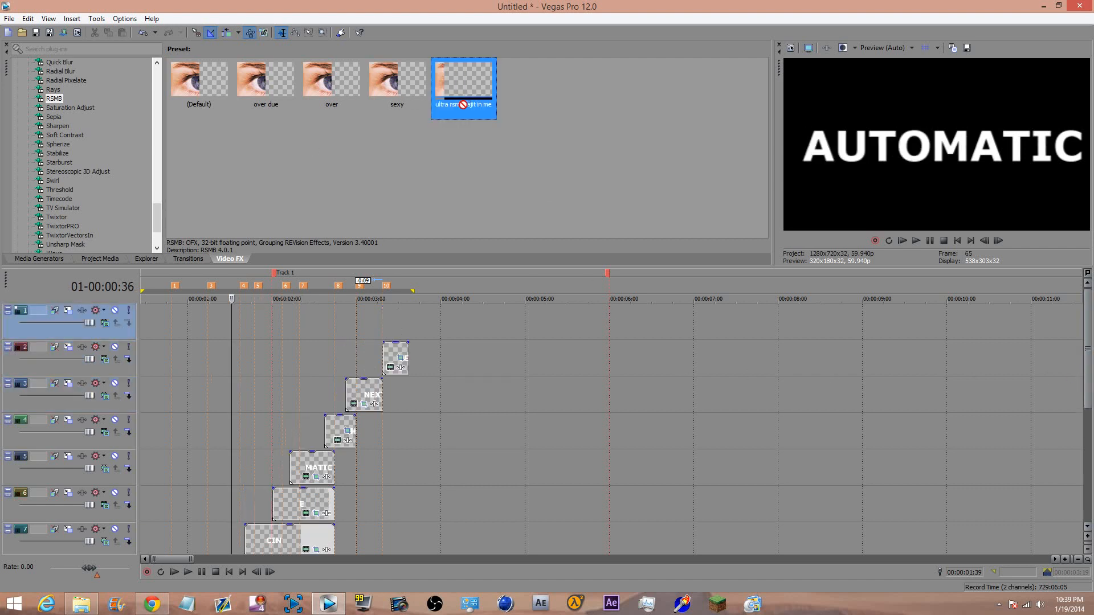
drag(138, 325, 125, 334)
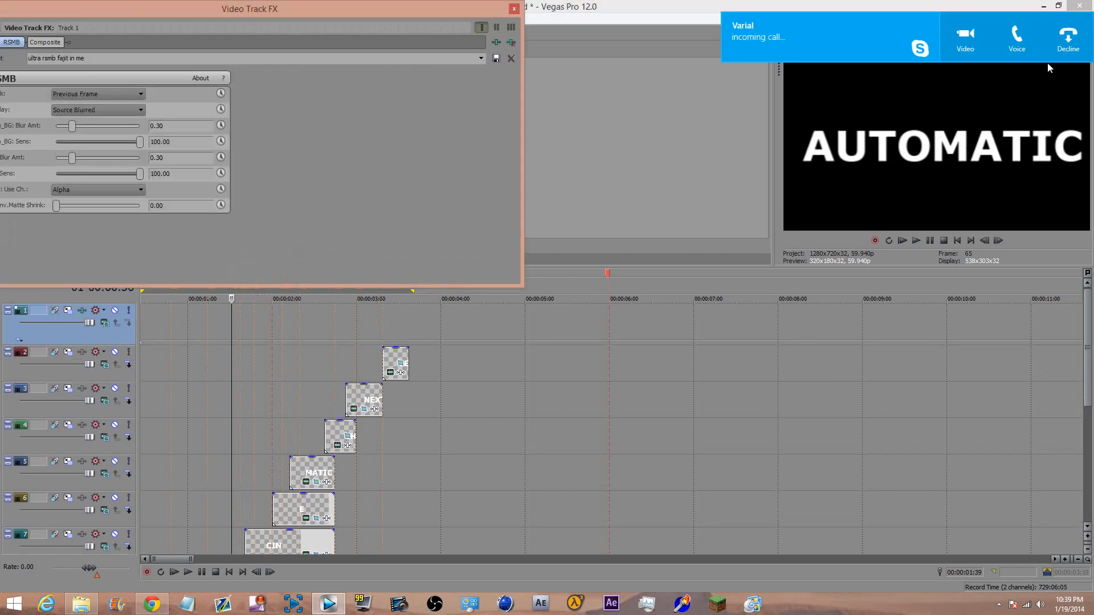
drag(19, 44, 264, 13)
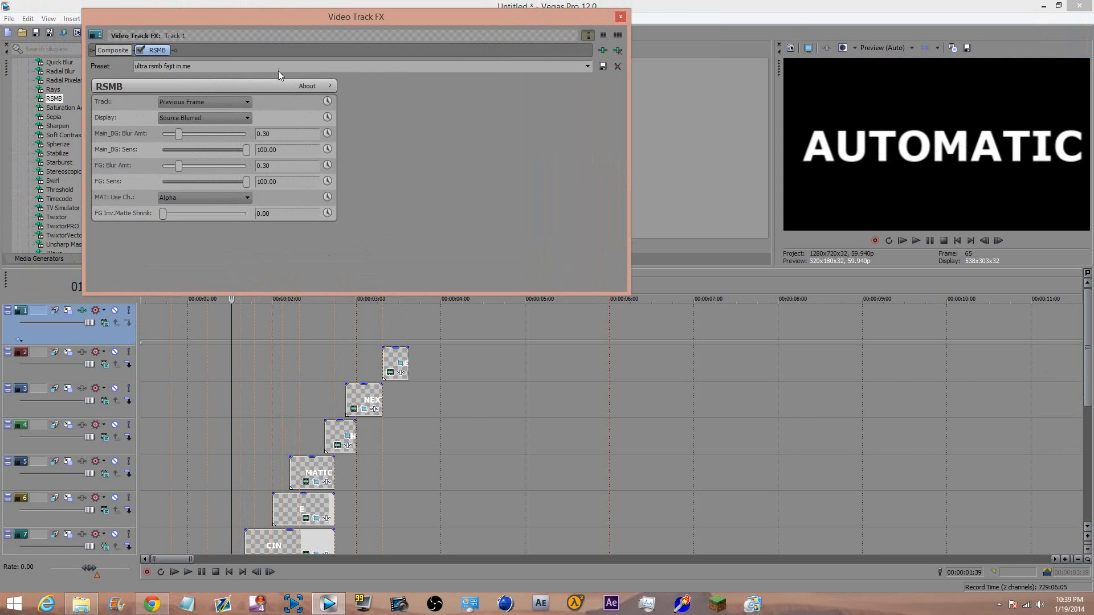
click(621, 18)
Set the loop region to the length of the audio event, with its start extended to before the first title
drag(1088, 382, 1088, 491)
double_click(245, 466)
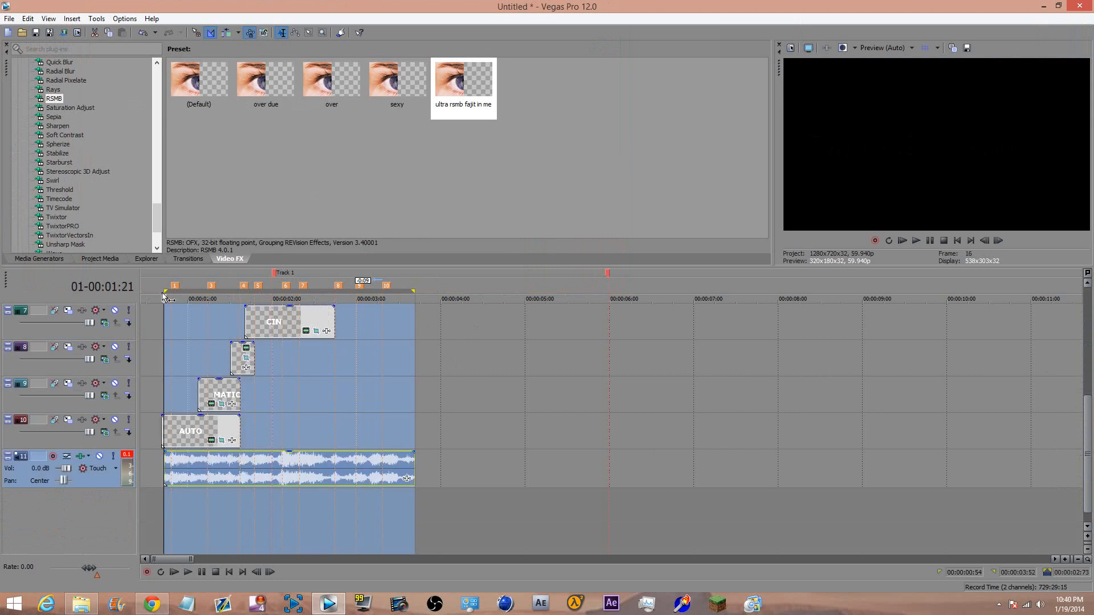
drag(164, 290, 90, 293)
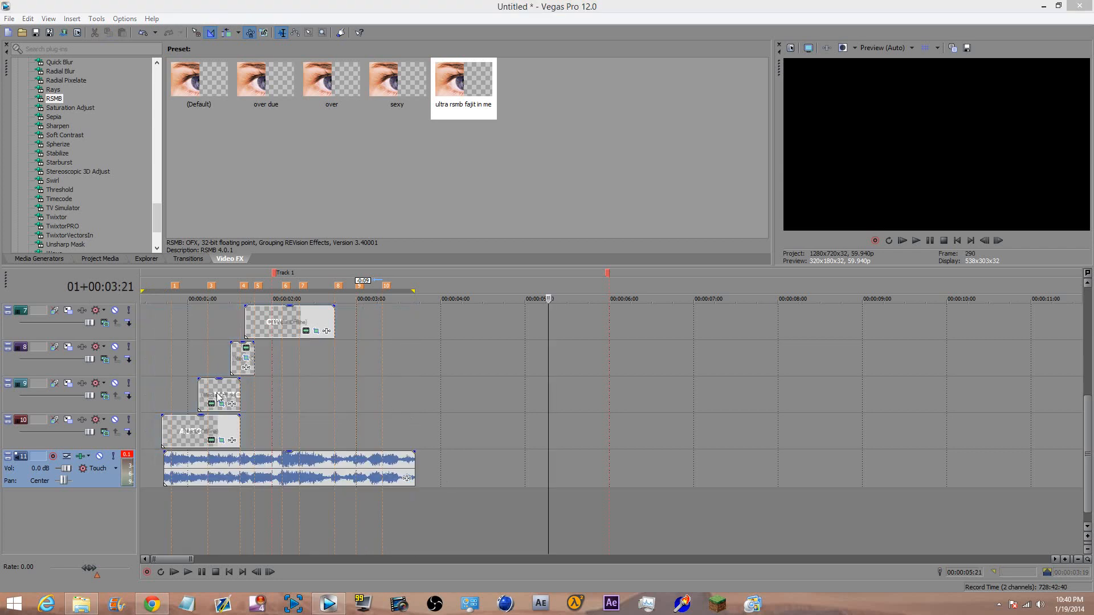
Select all title events from AUTO up to LEVEL, disable resampling for them, and return to the normal edit tool
click(120, 443)
click(150, 437)
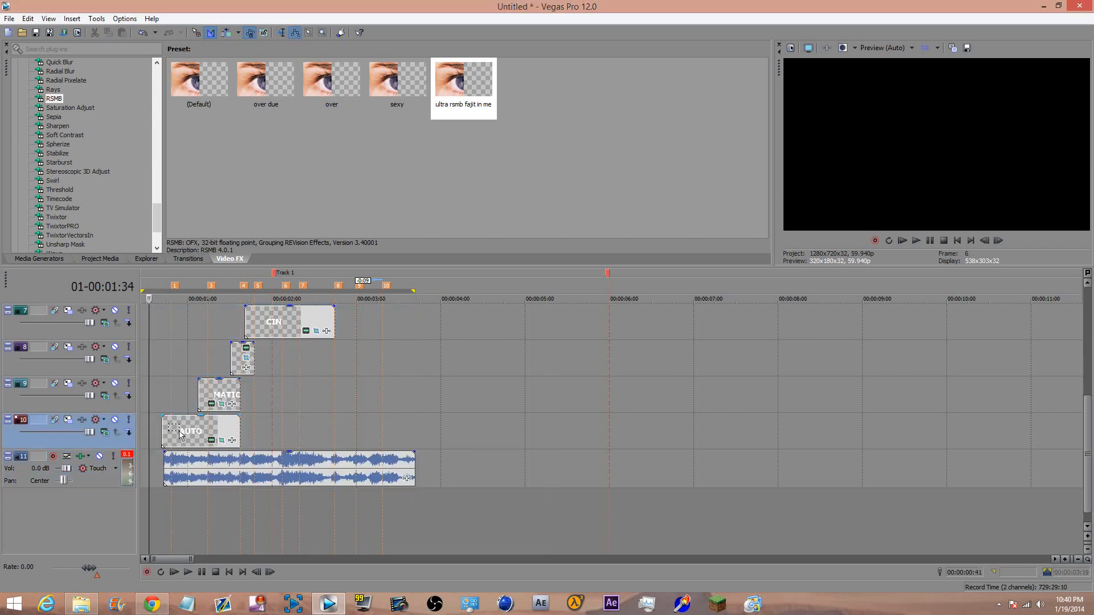
drag(152, 446, 443, 233)
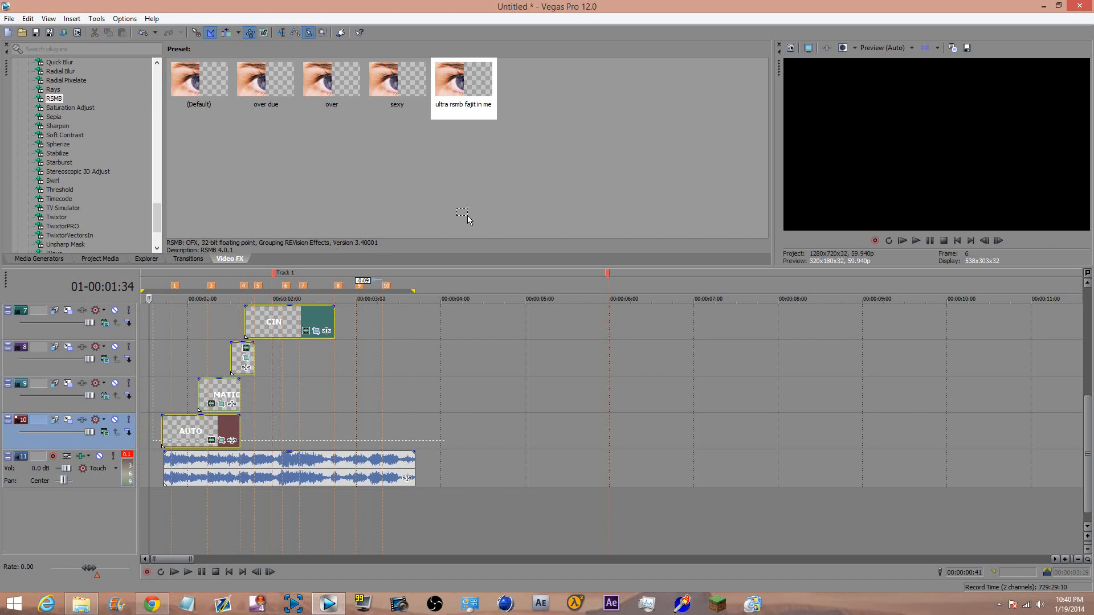
drag(676, 105, 389, 291)
drag(429, 298, 428, 305)
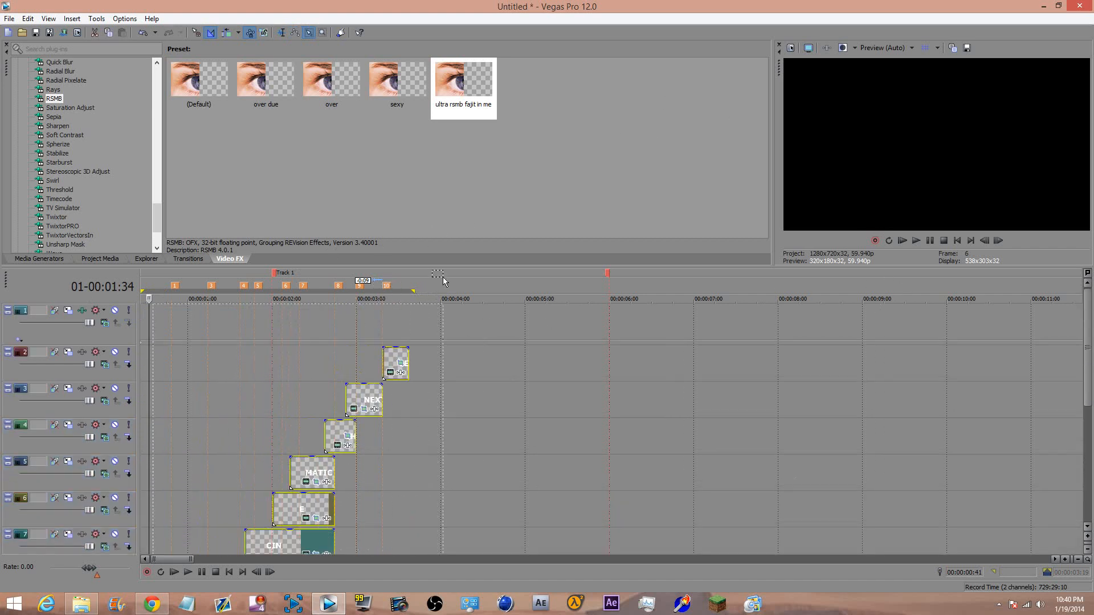
right_click(428, 305)
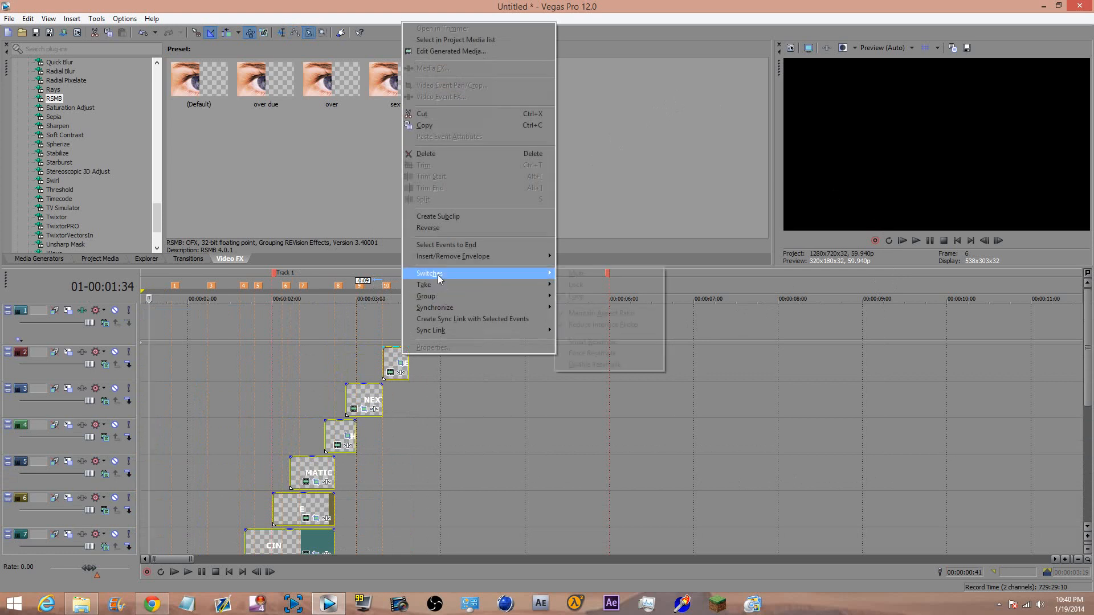
click(604, 364)
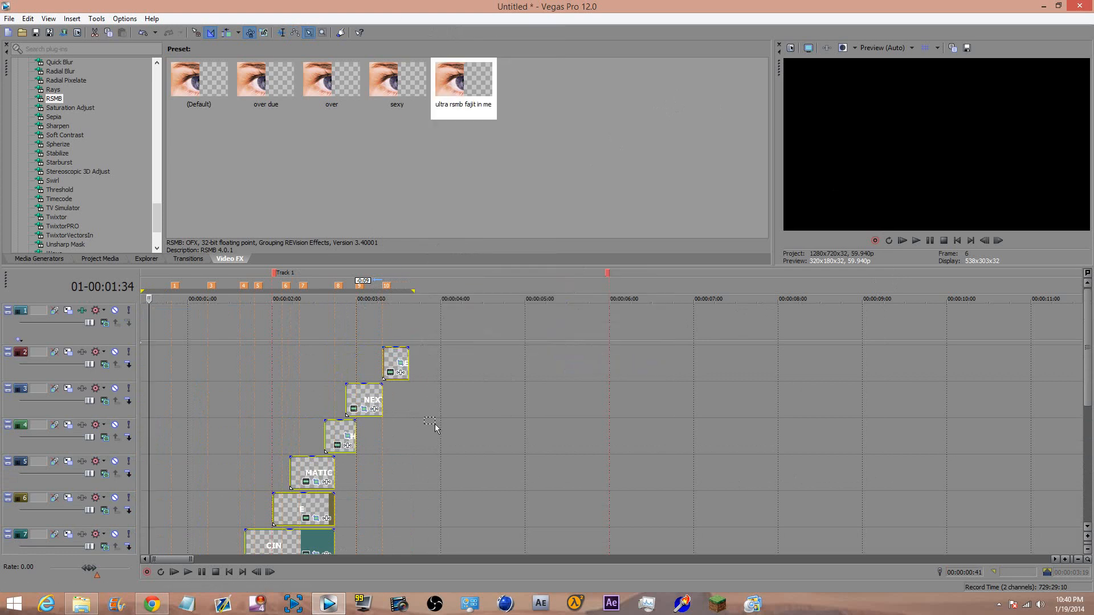
key(ctrl+d)
key(ctrl+d)
Render the loop region to the Desktop as Tyograhy with the MainConcept AVC/AAC template "render setting :D"
drag(1088, 348, 1077, 459)
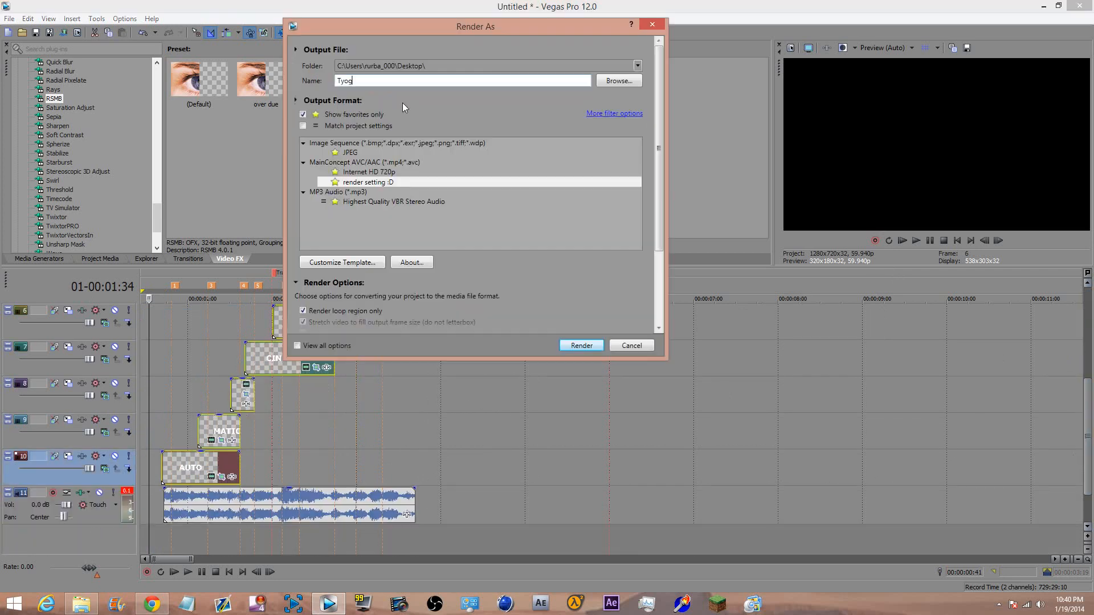
text(hy)
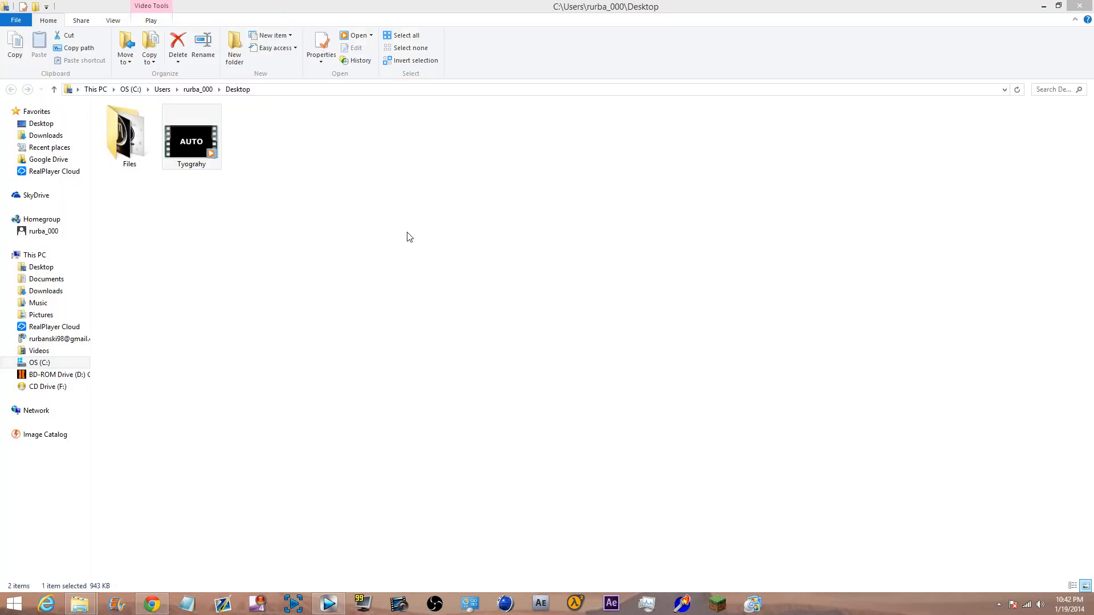
Open the rendered Tyograhy video with Media Player Classic - Home Cinema, watch and replay it, and close the player
double_click(188, 142)
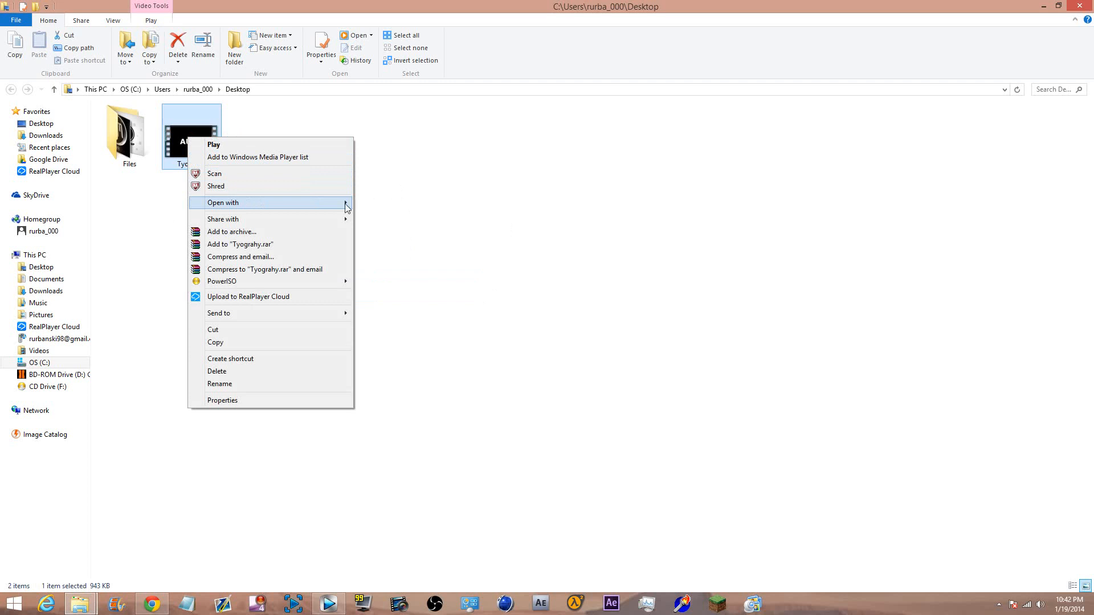
mouse_move(347, 207)
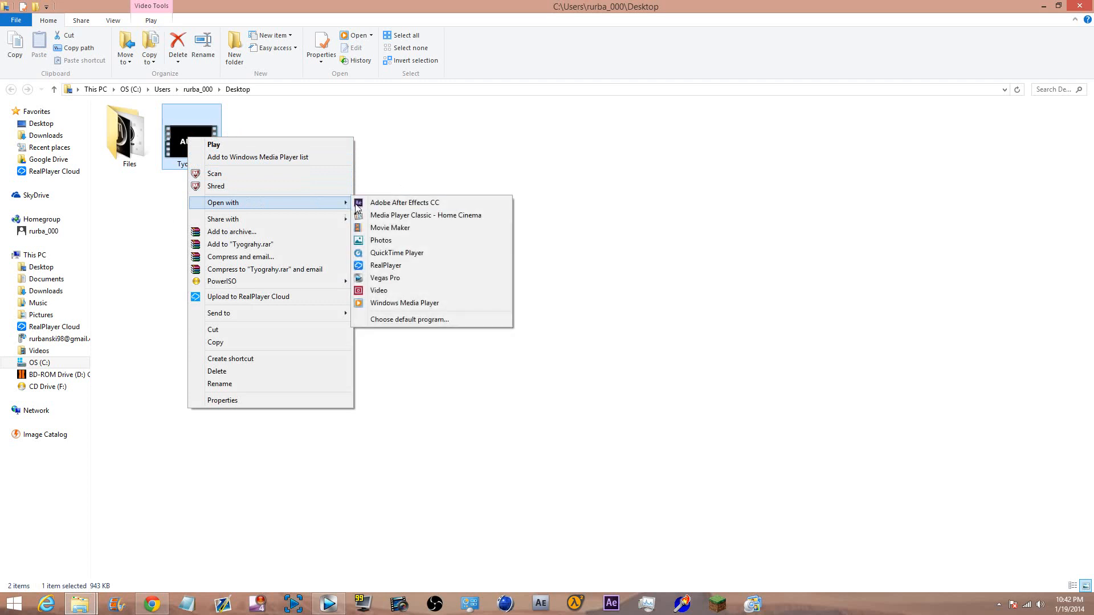
click(394, 216)
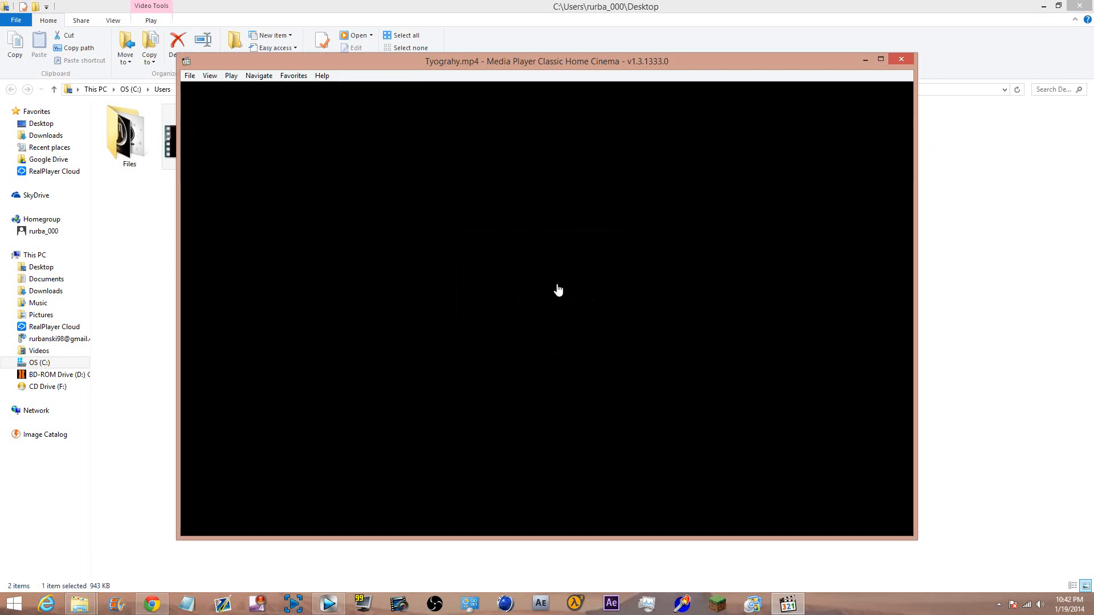
double_click(561, 294)
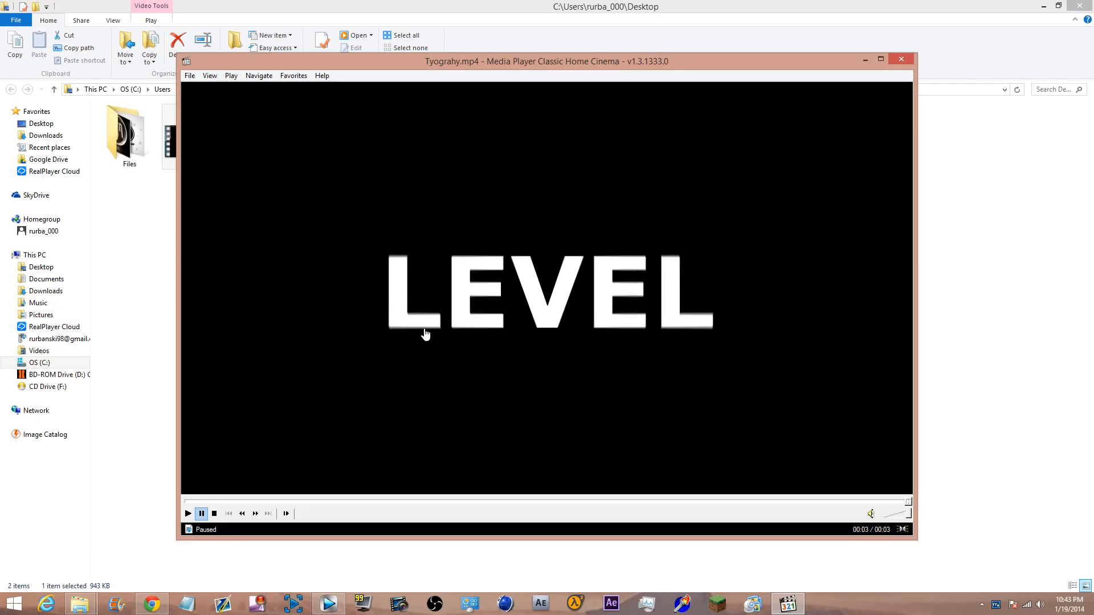
click(446, 375)
click(406, 328)
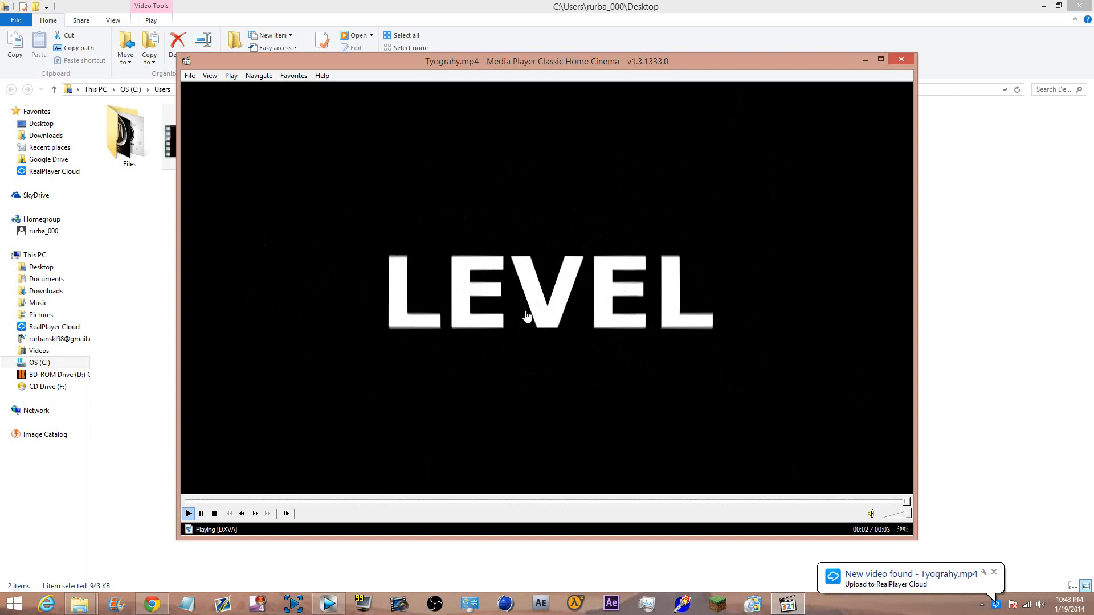
click(905, 62)
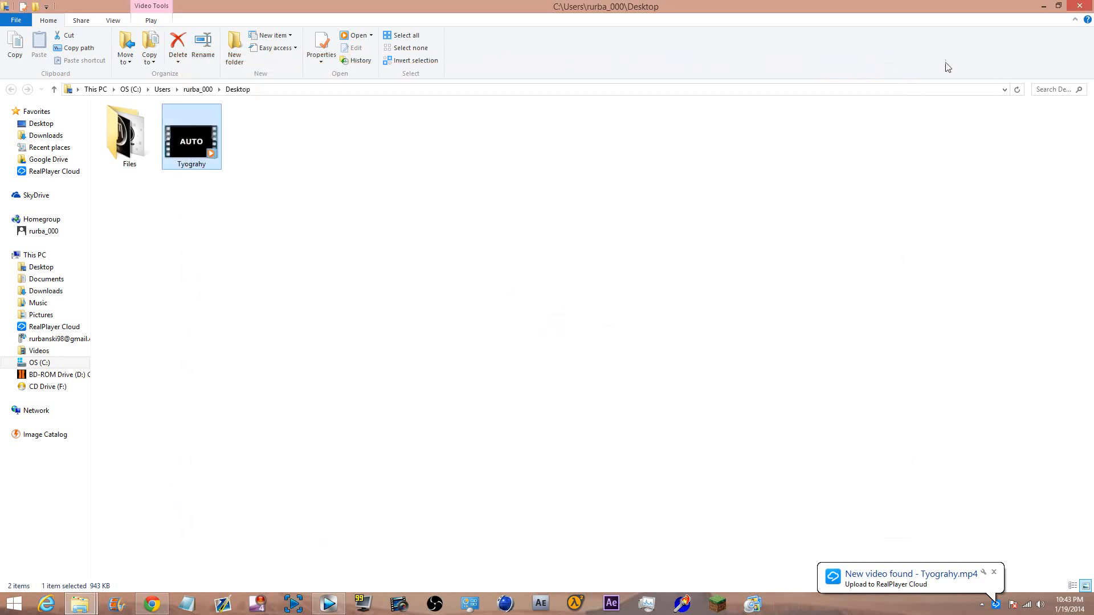
Minimize the File Explorer and Vegas Pro windows to return to the empty desktop
click(1047, 7)
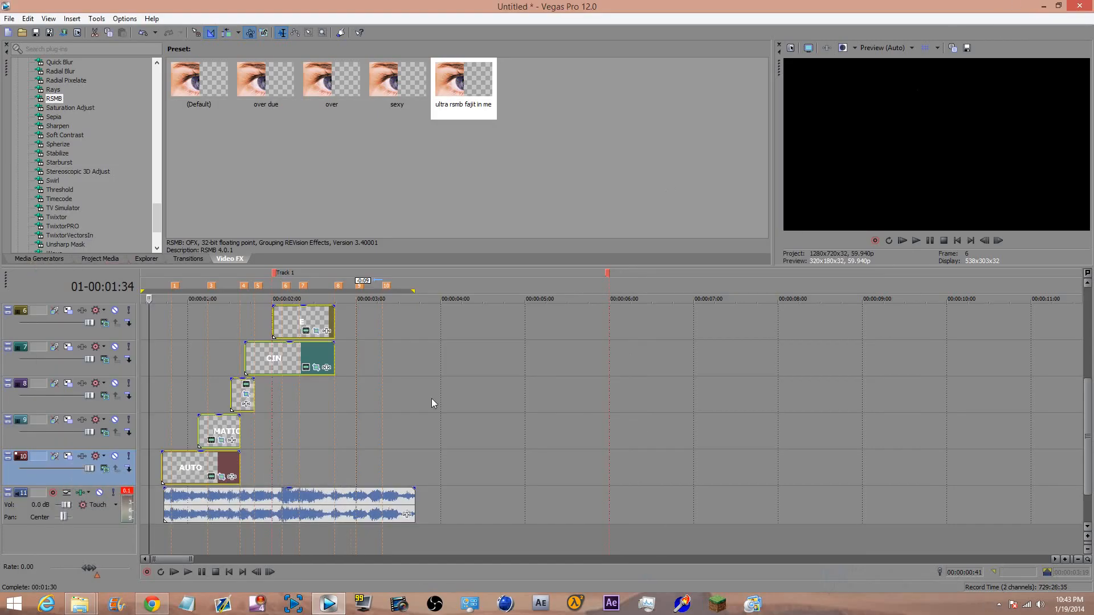
scroll(559, 459, up, 6)
scroll(855, 437, down, 5)
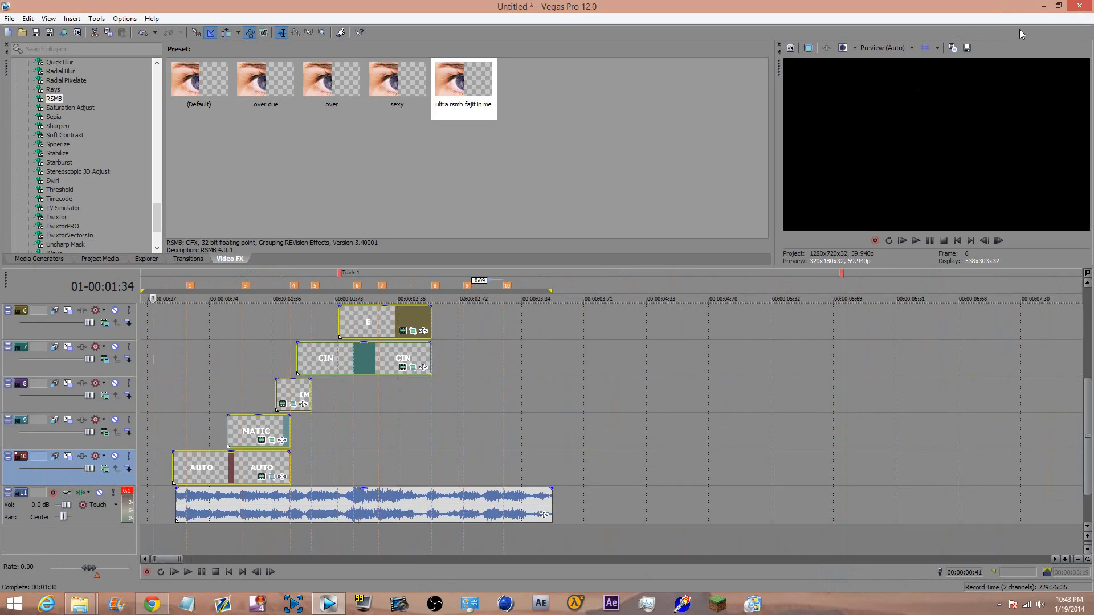
click(1045, 6)
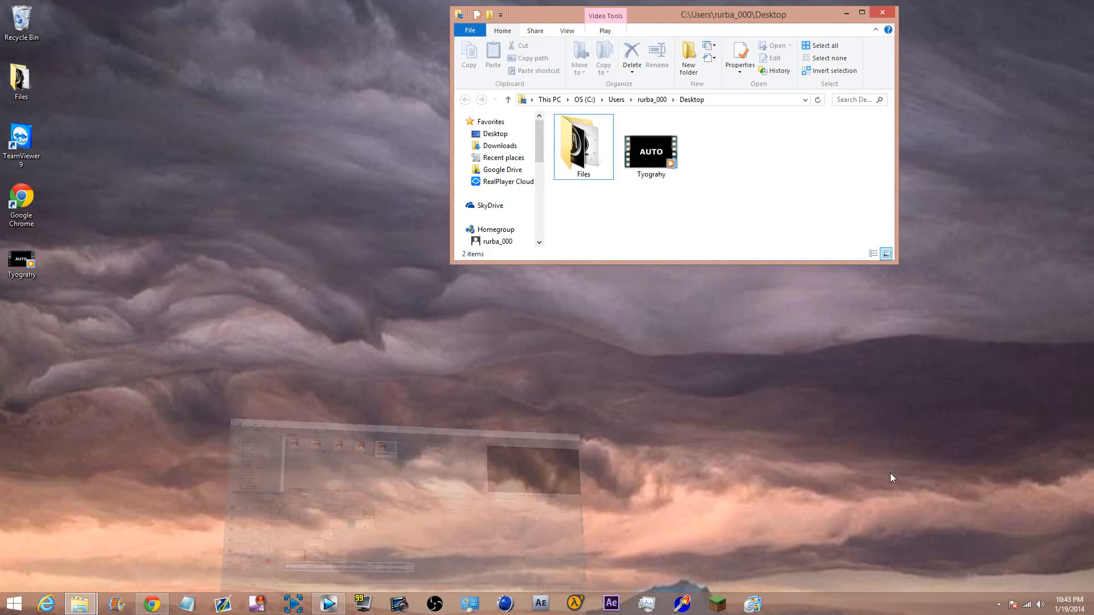
click(844, 12)
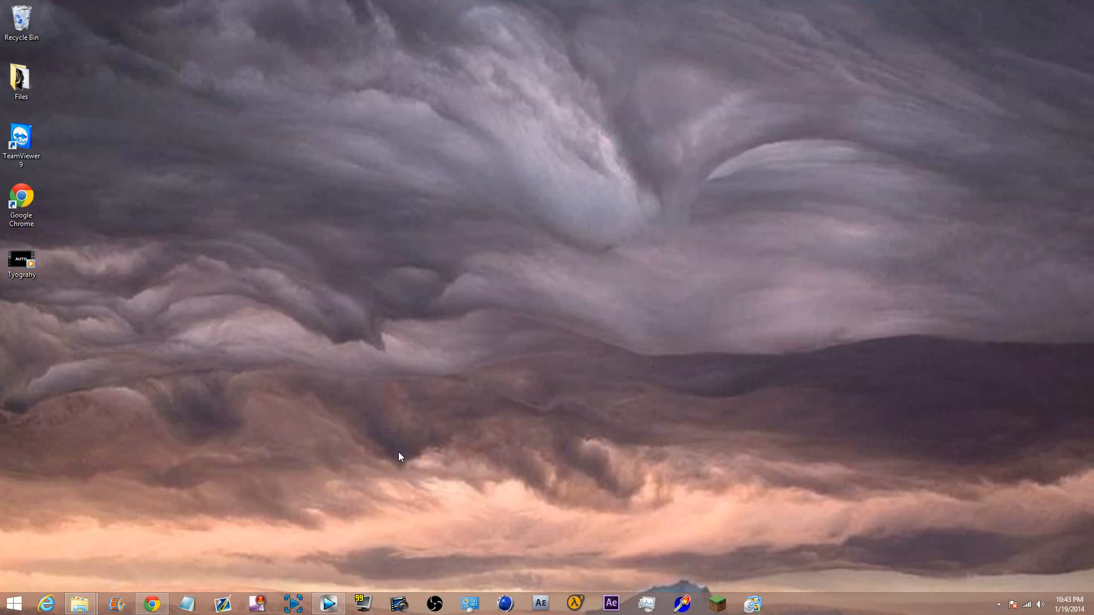